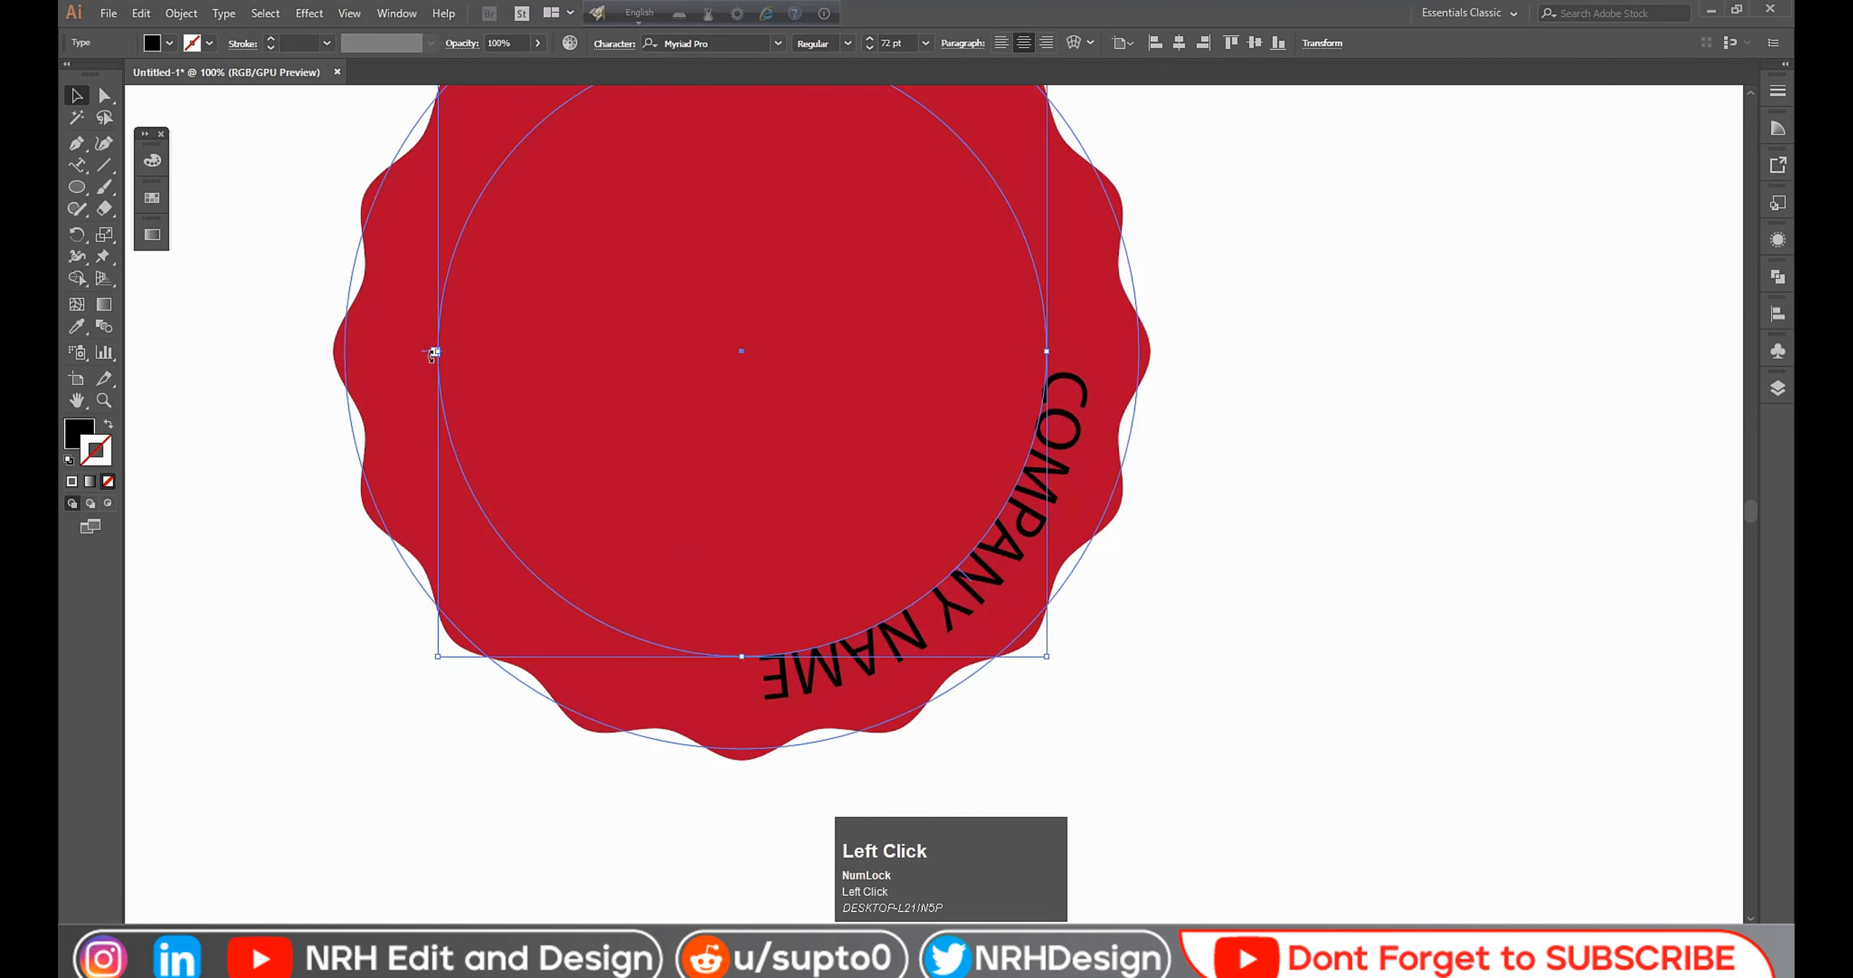
Step: Reposition the COMPANY NAME text along its circular path so it arches centred over the top of the seal
drag(430, 358, 1070, 353)
key(space)
drag(858, 311, 958, 495)
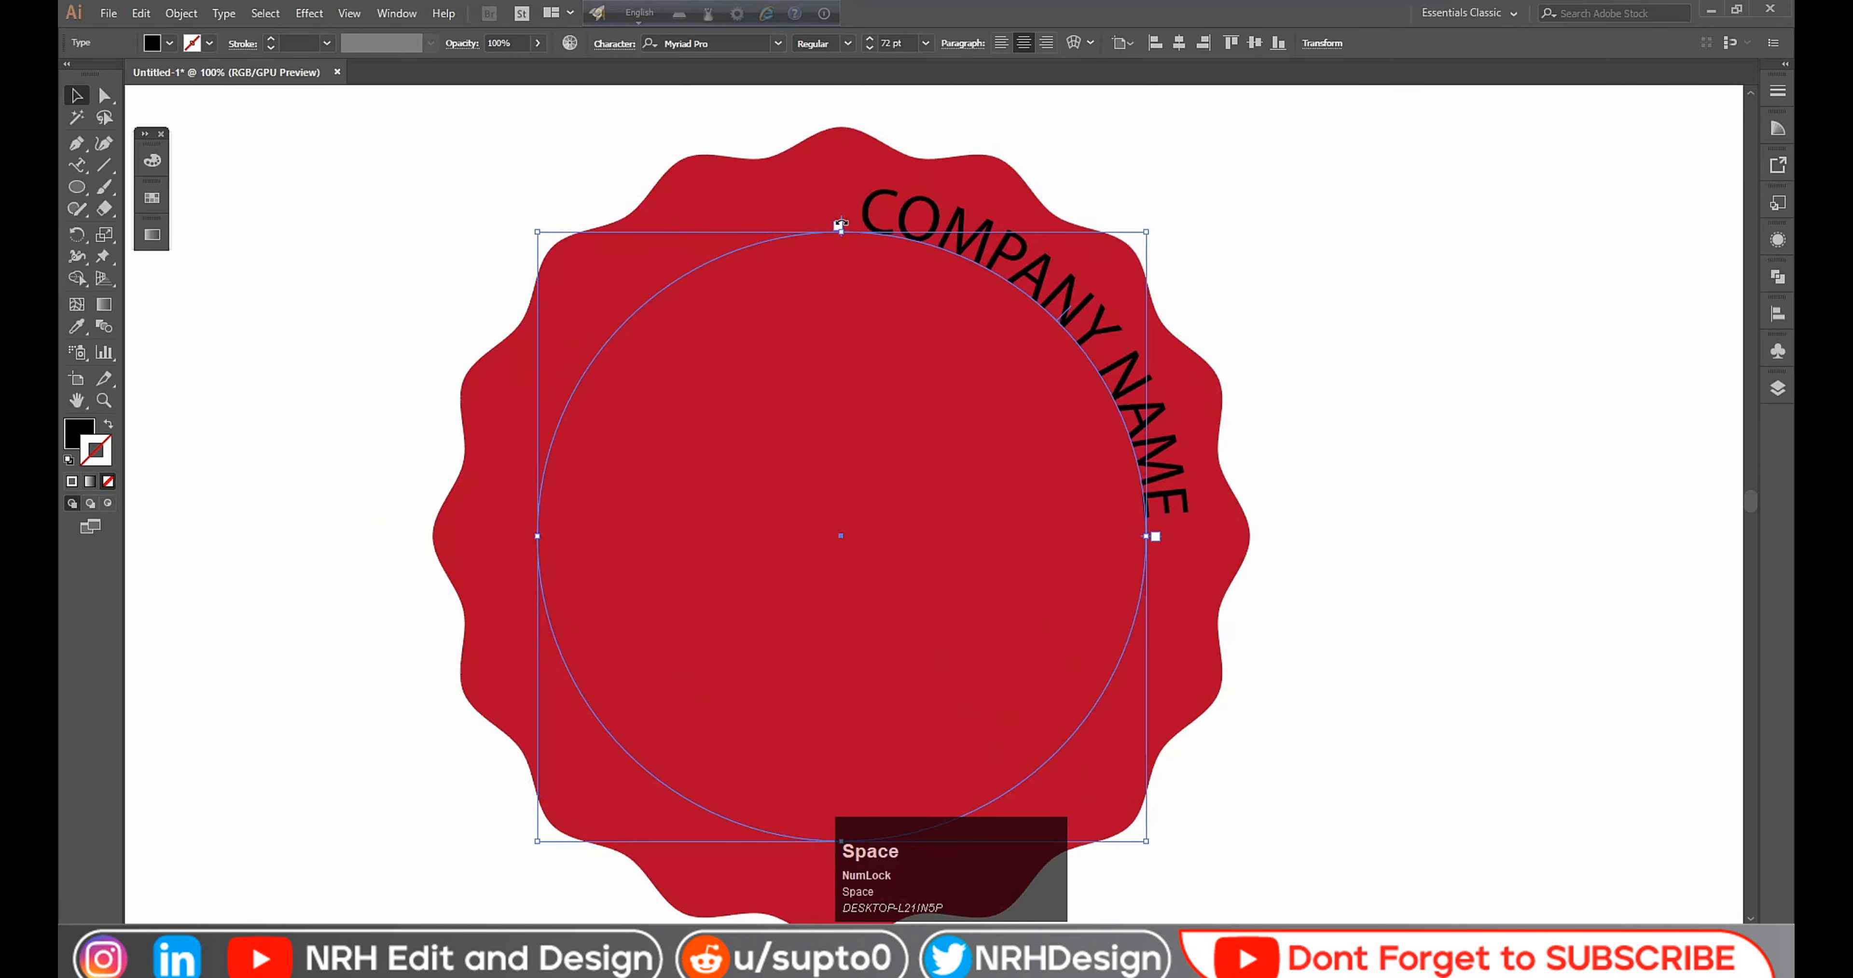
drag(842, 227, 528, 536)
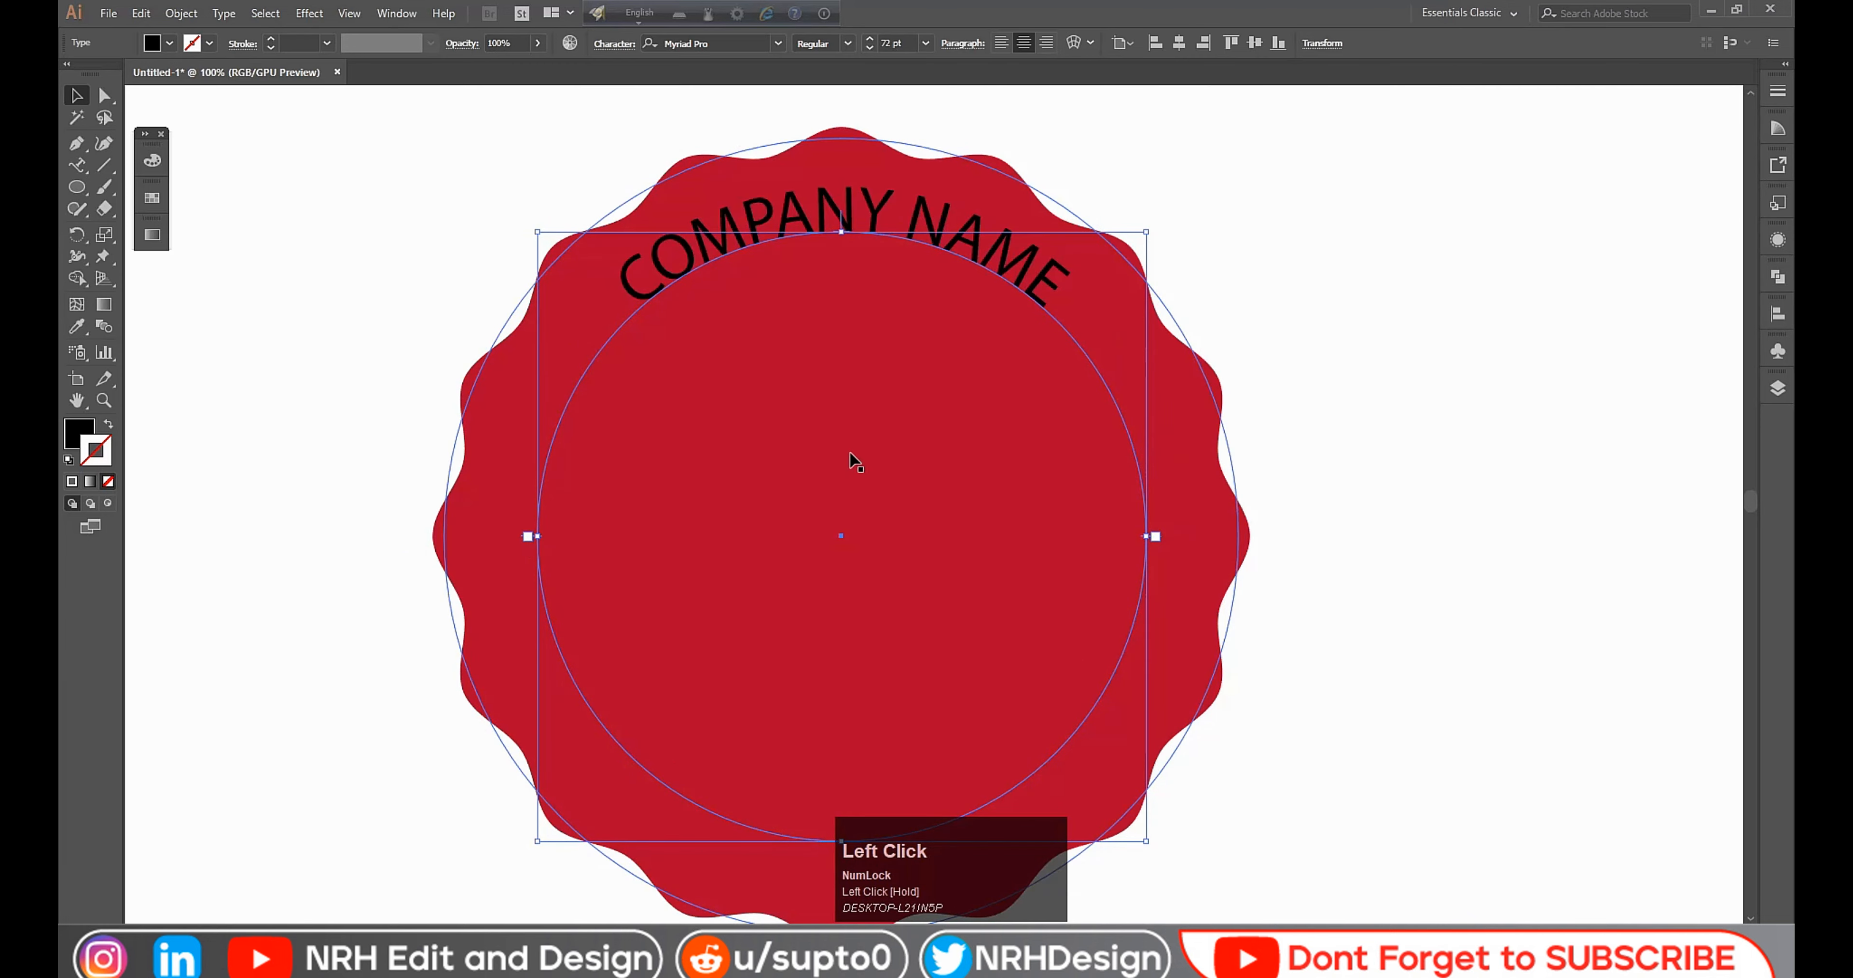
scroll(1376, 280, down, 1)
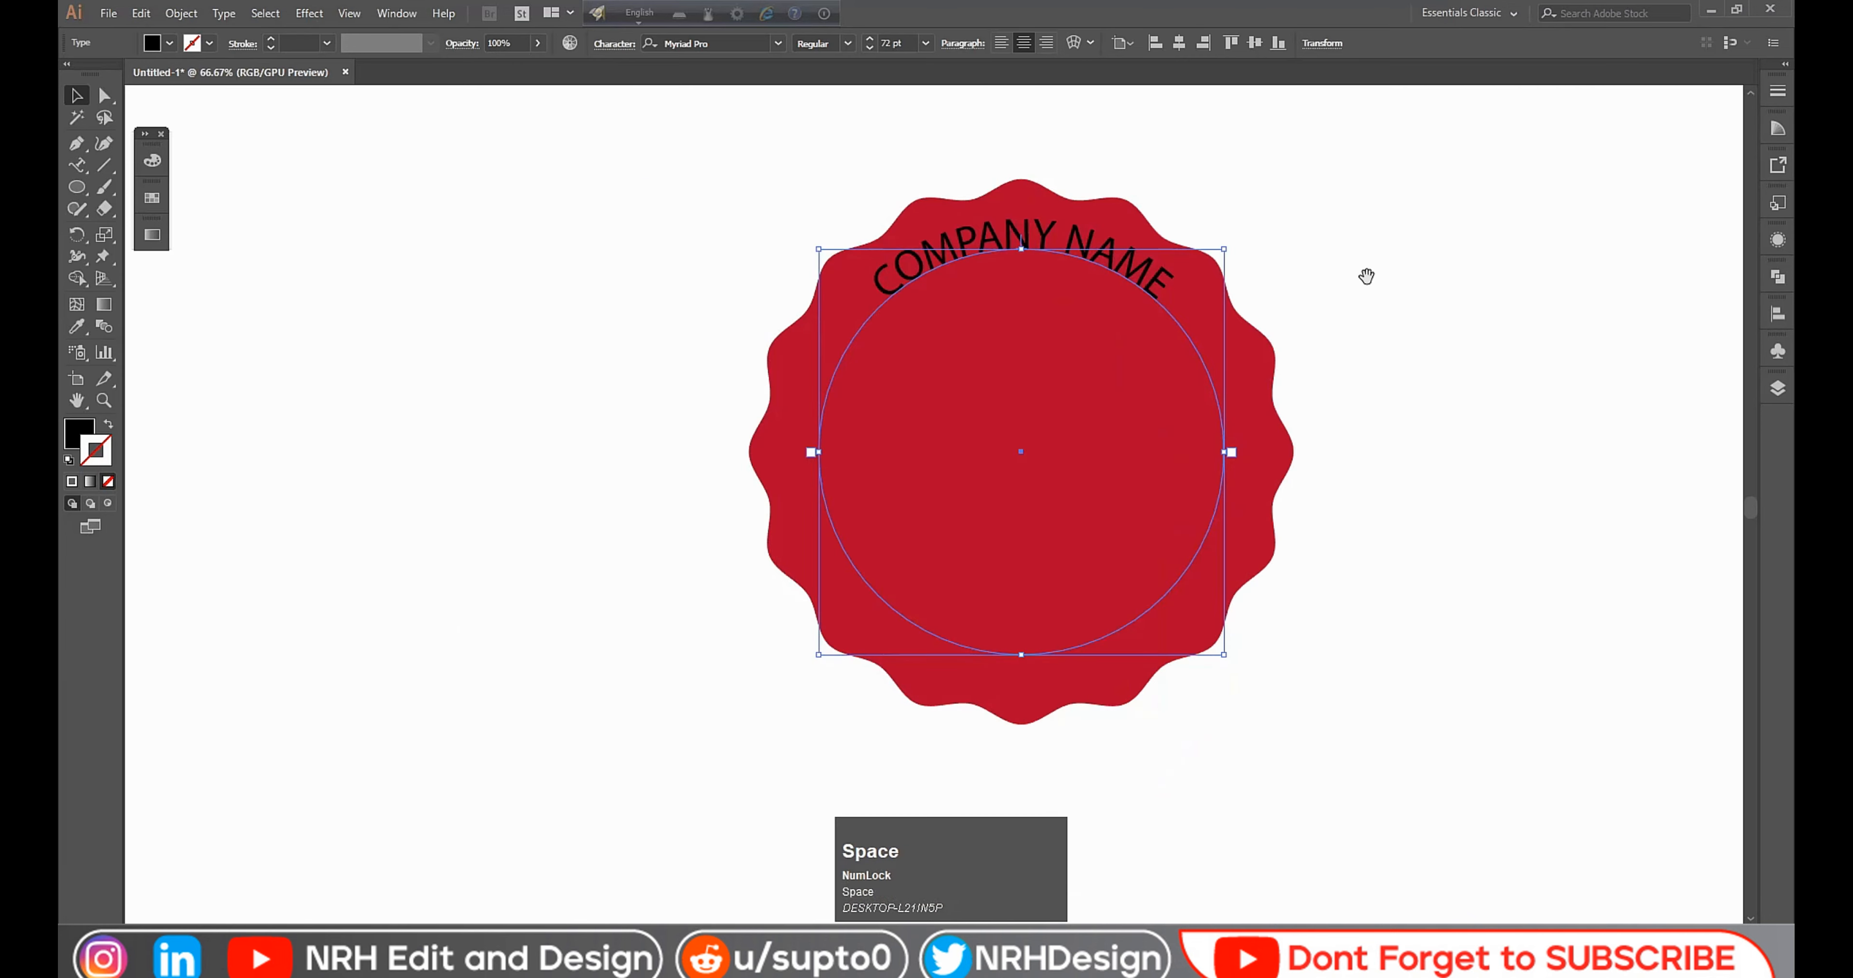
key(space)
drag(1367, 273, 1214, 360)
click(1252, 337)
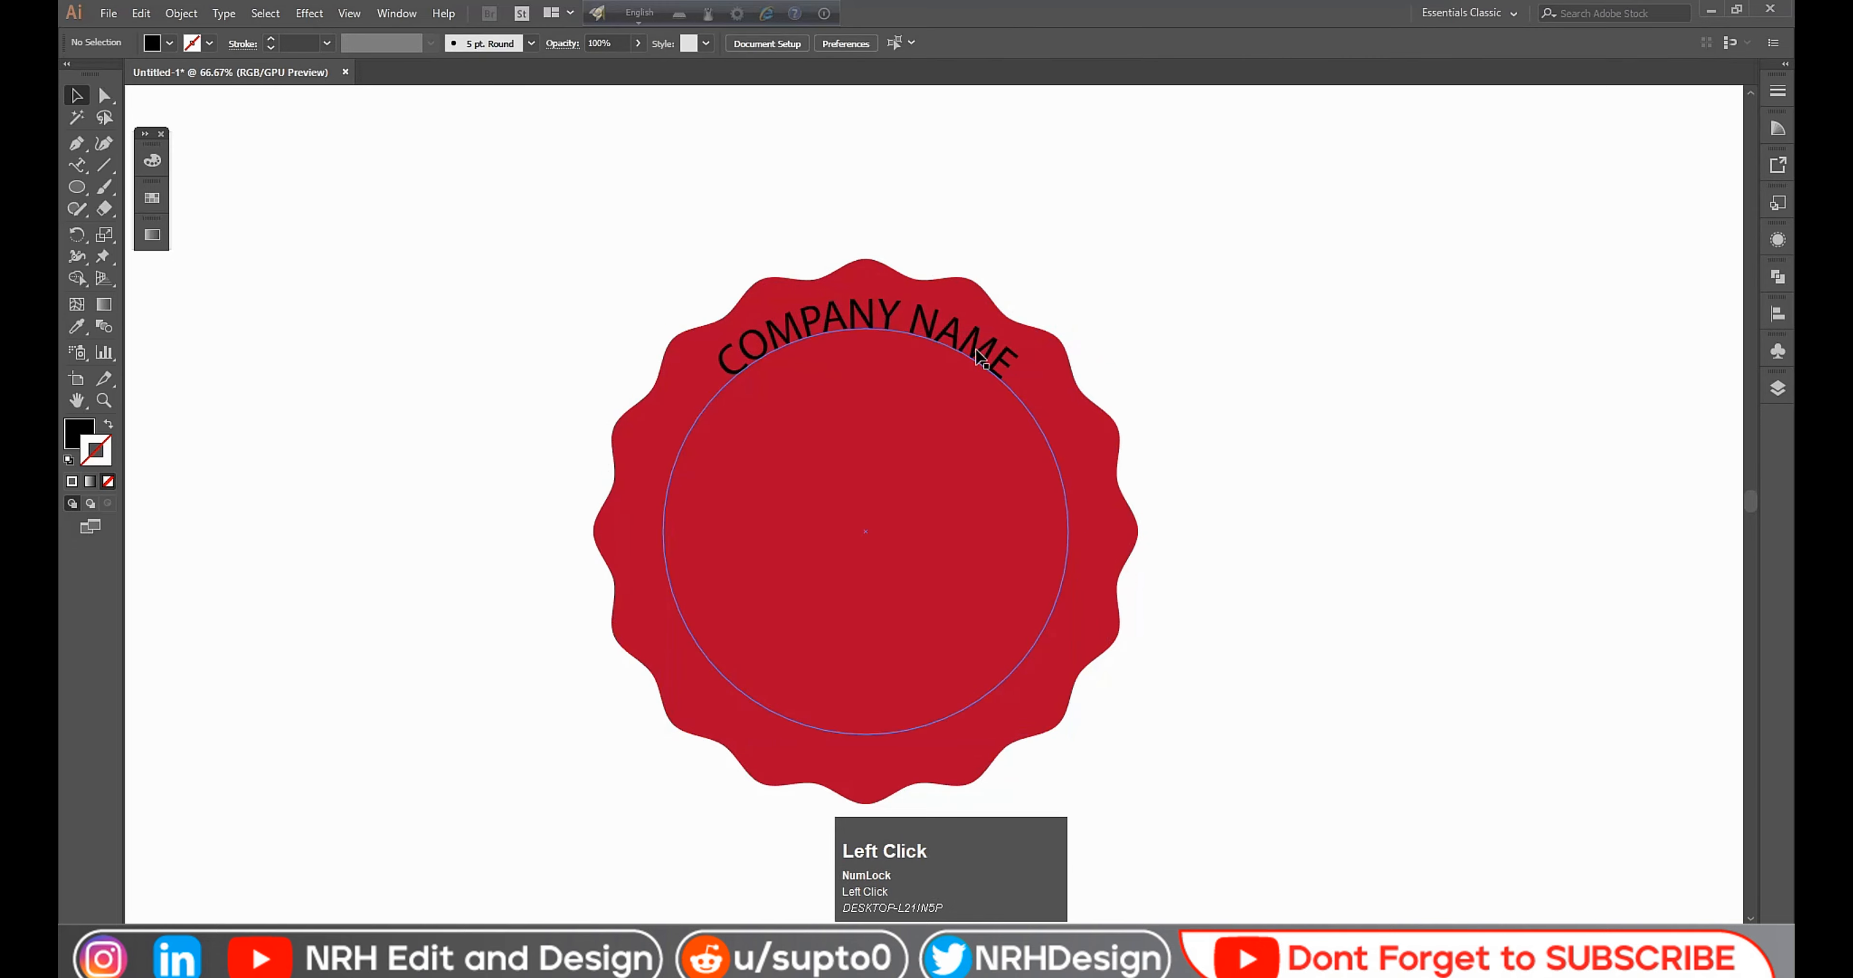
Step: Set the tracking of the COMPANY NAME text to 100
click(976, 352)
key(ctrl+t)
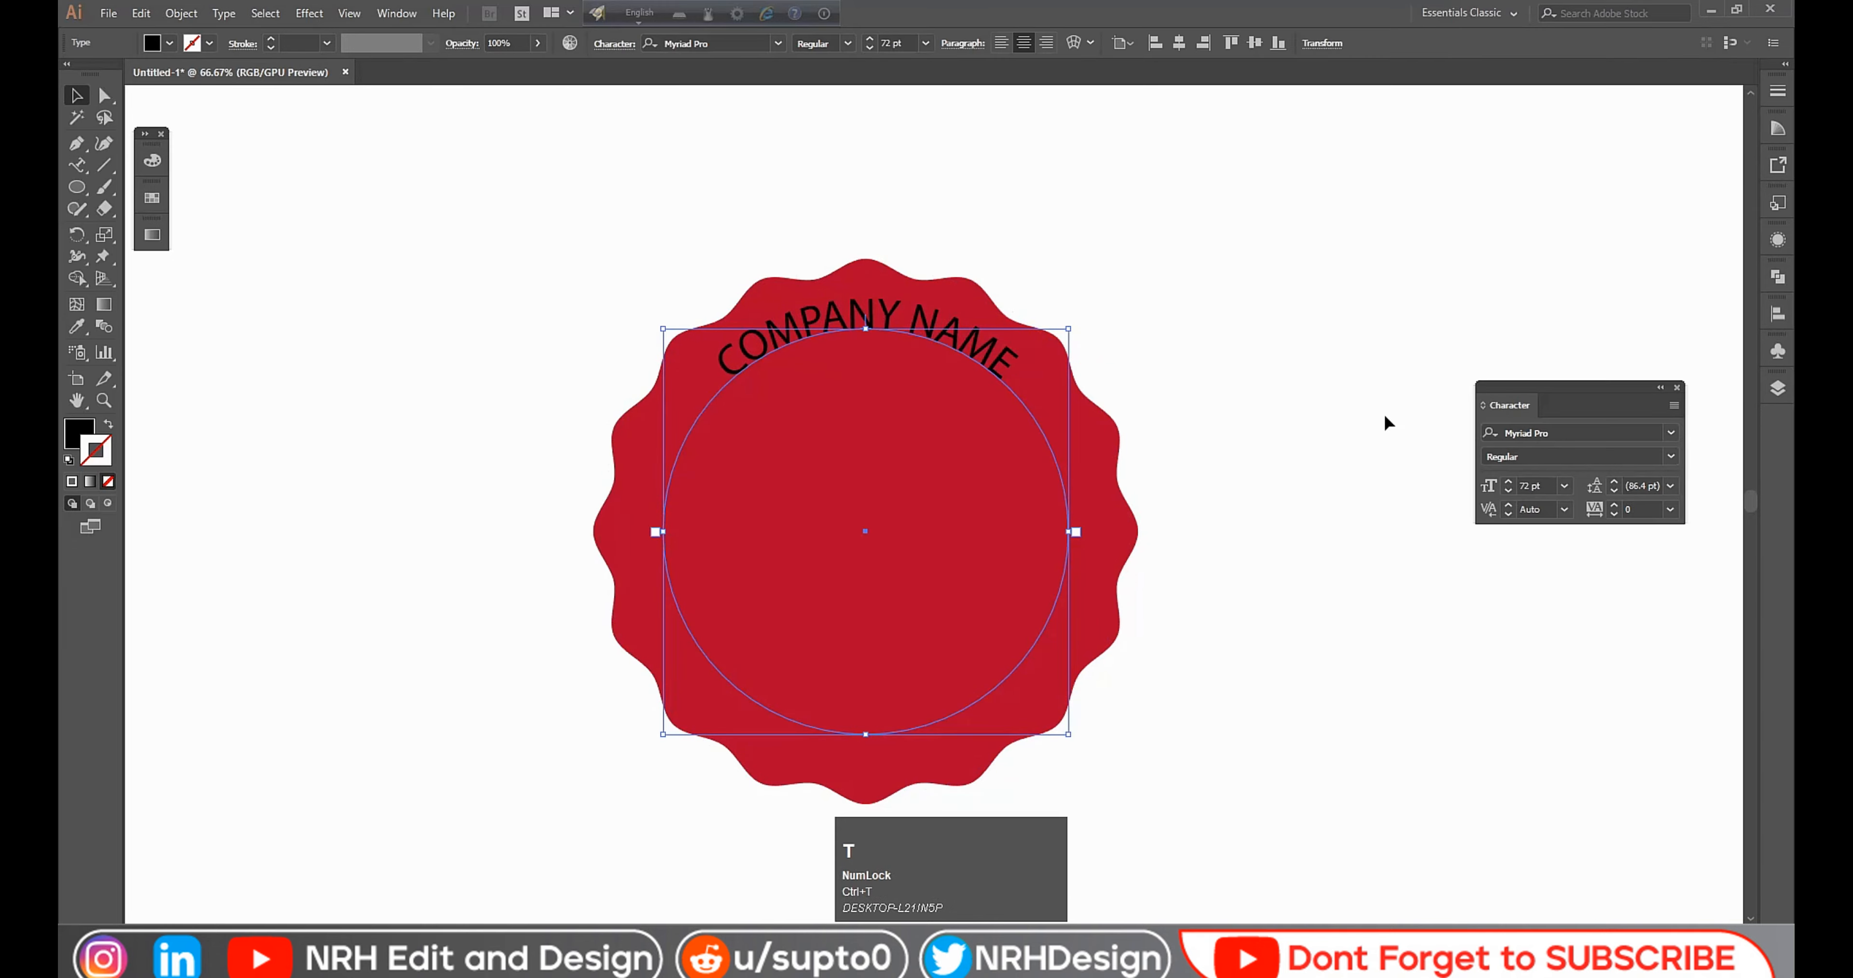
click(1671, 509)
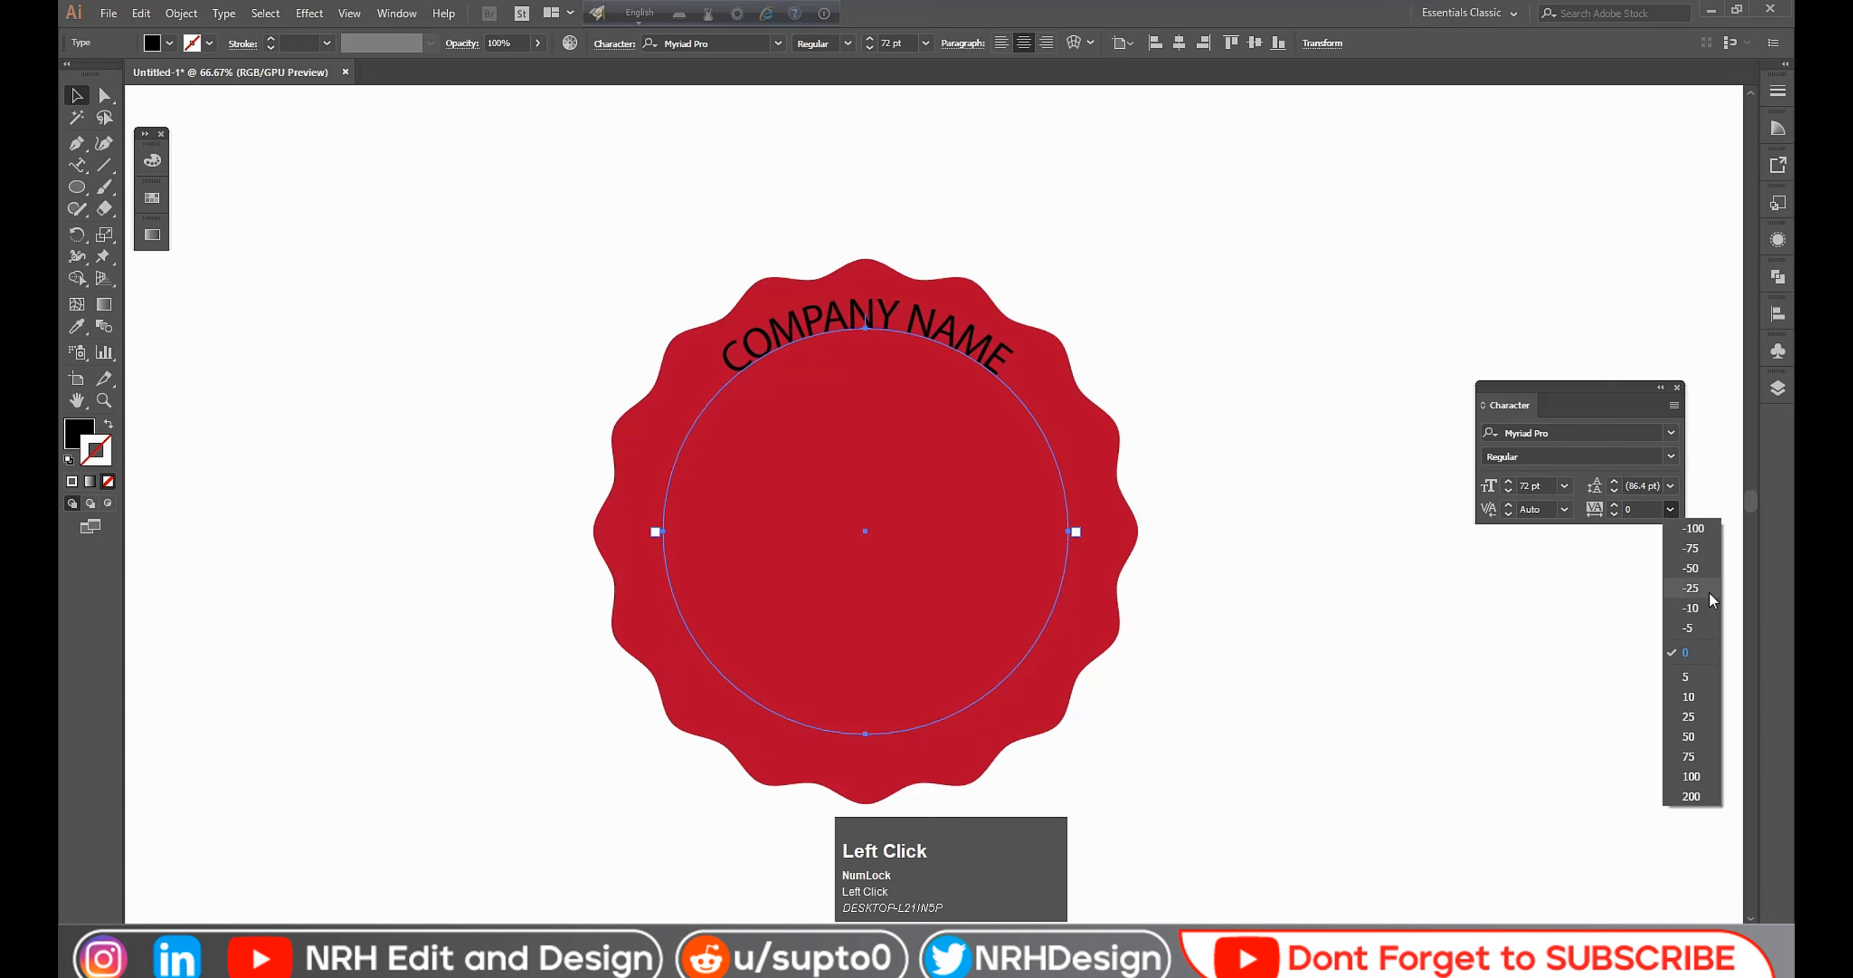
click(1689, 776)
click(927, 43)
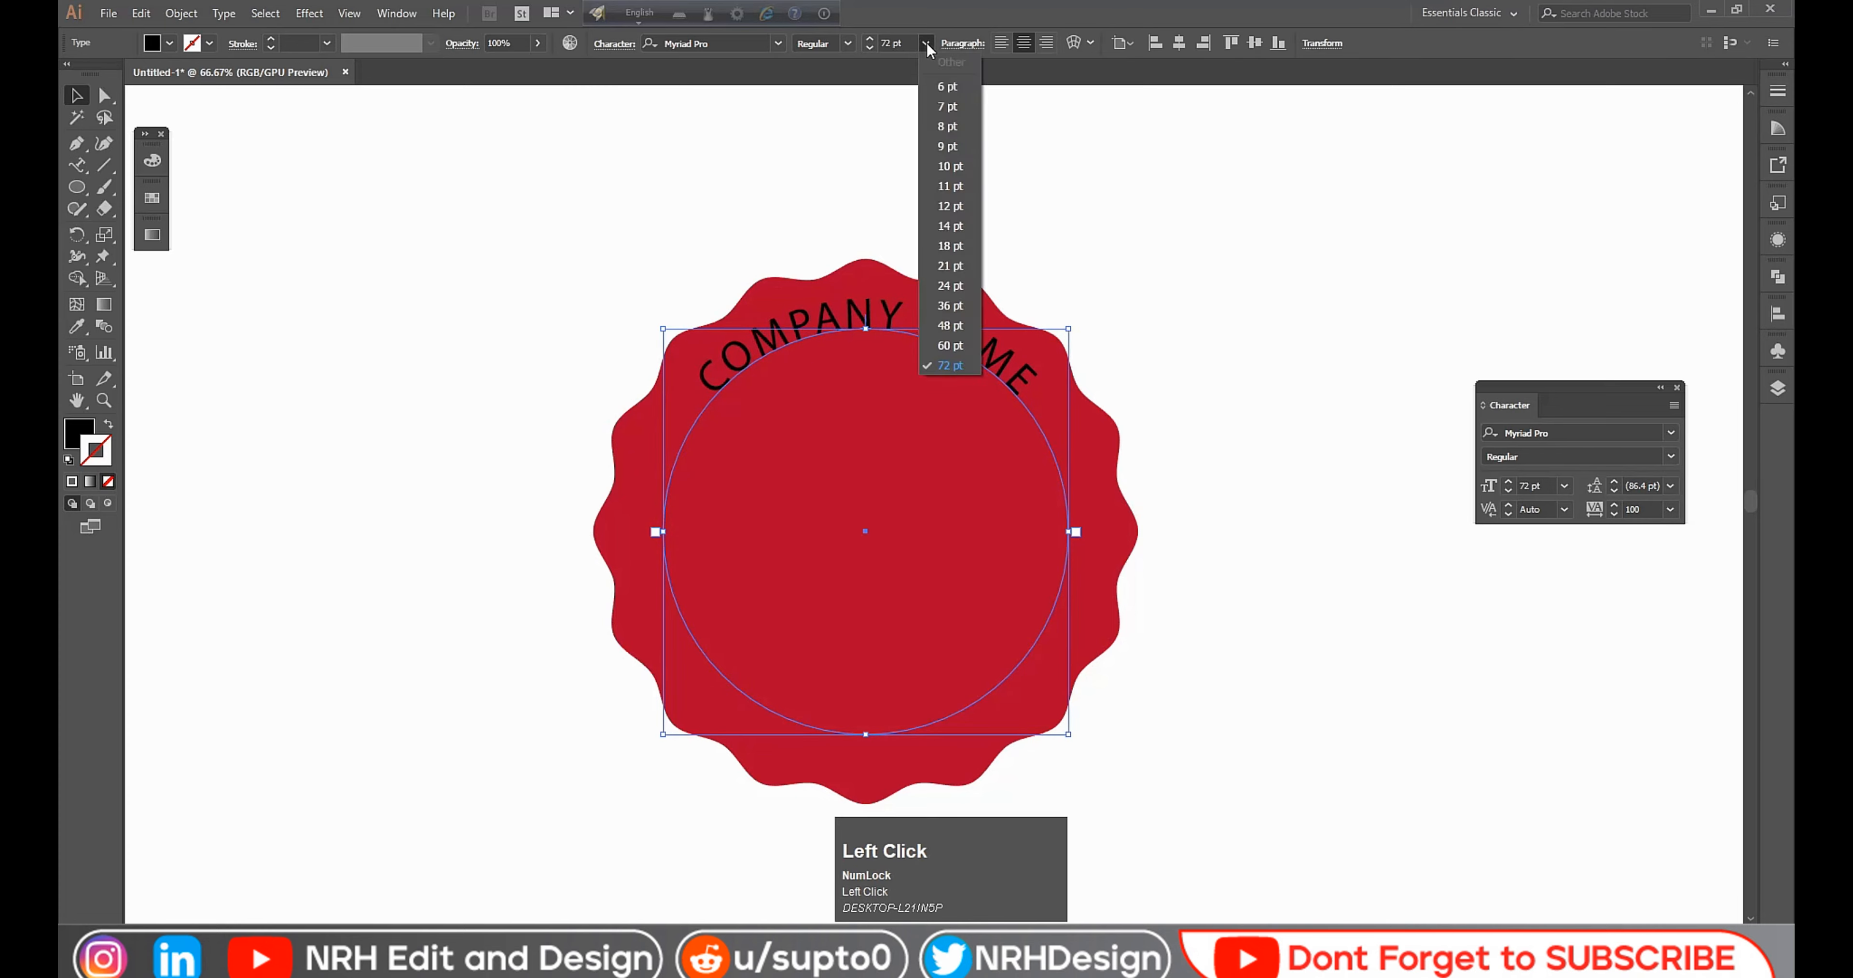
click(1210, 365)
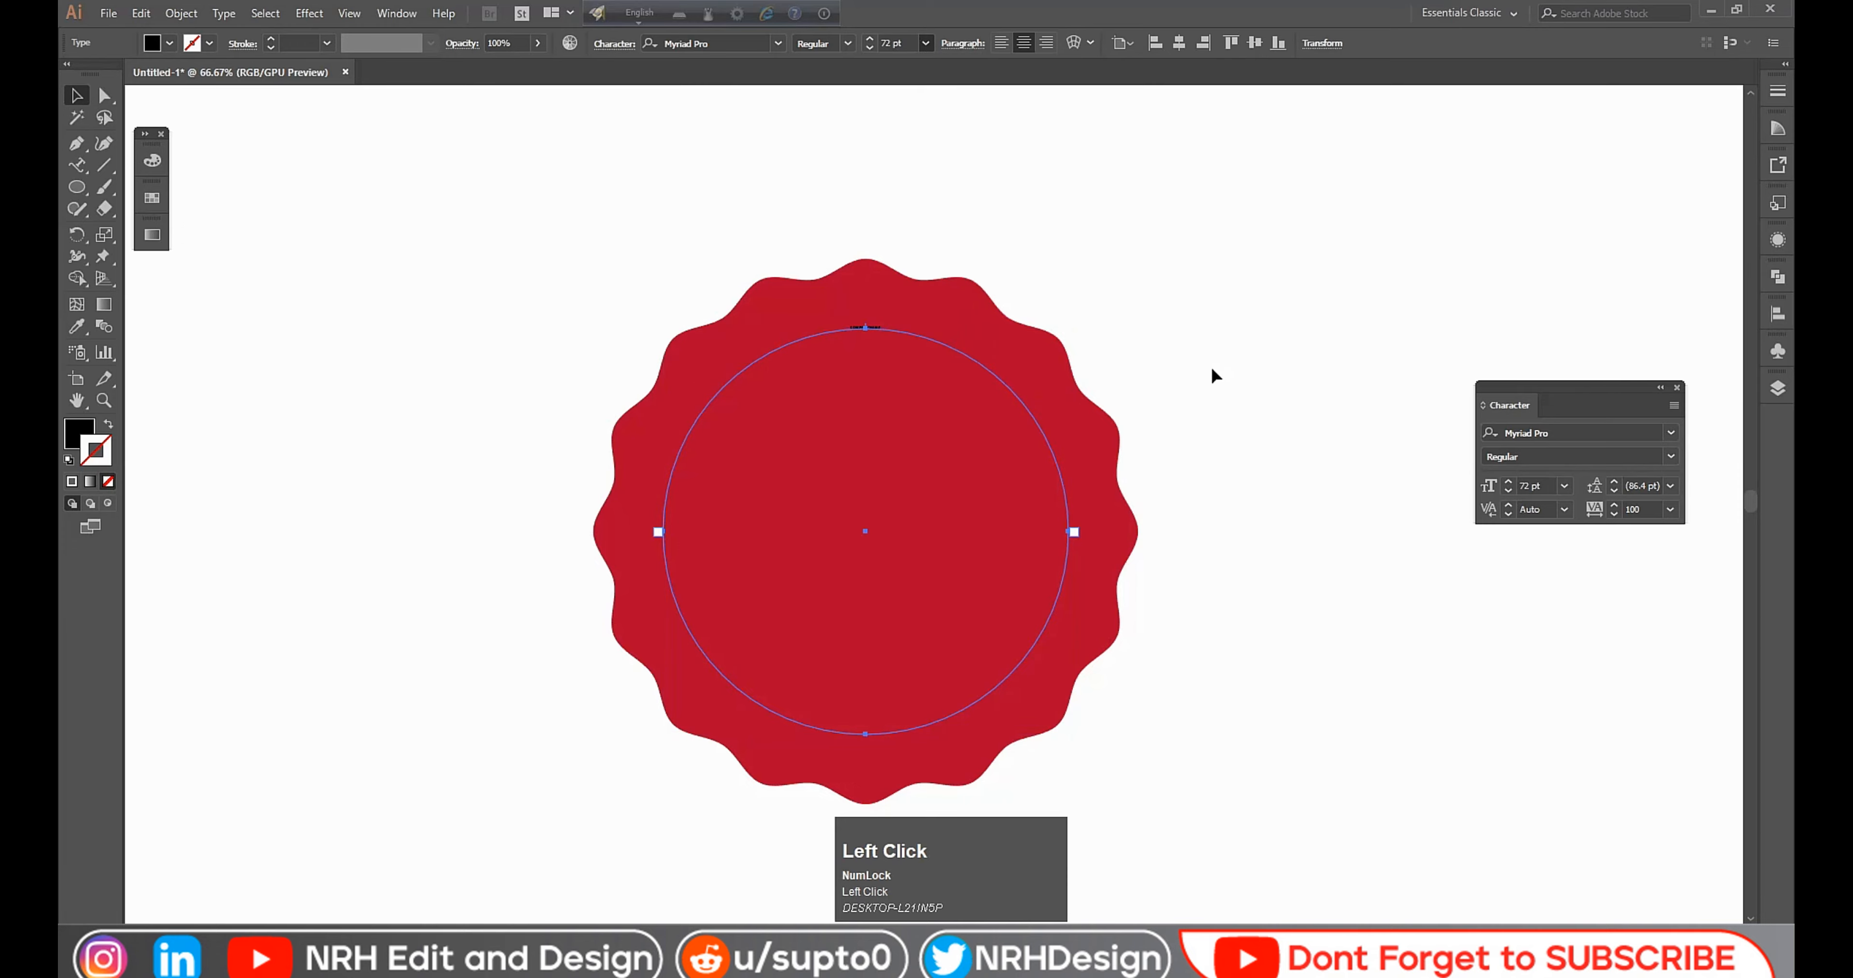
click(1237, 382)
key(space)
mouse_move(1235, 527)
mouse_down()
mouse_move(1220, 453)
mouse_move(1241, 533)
mouse_up()
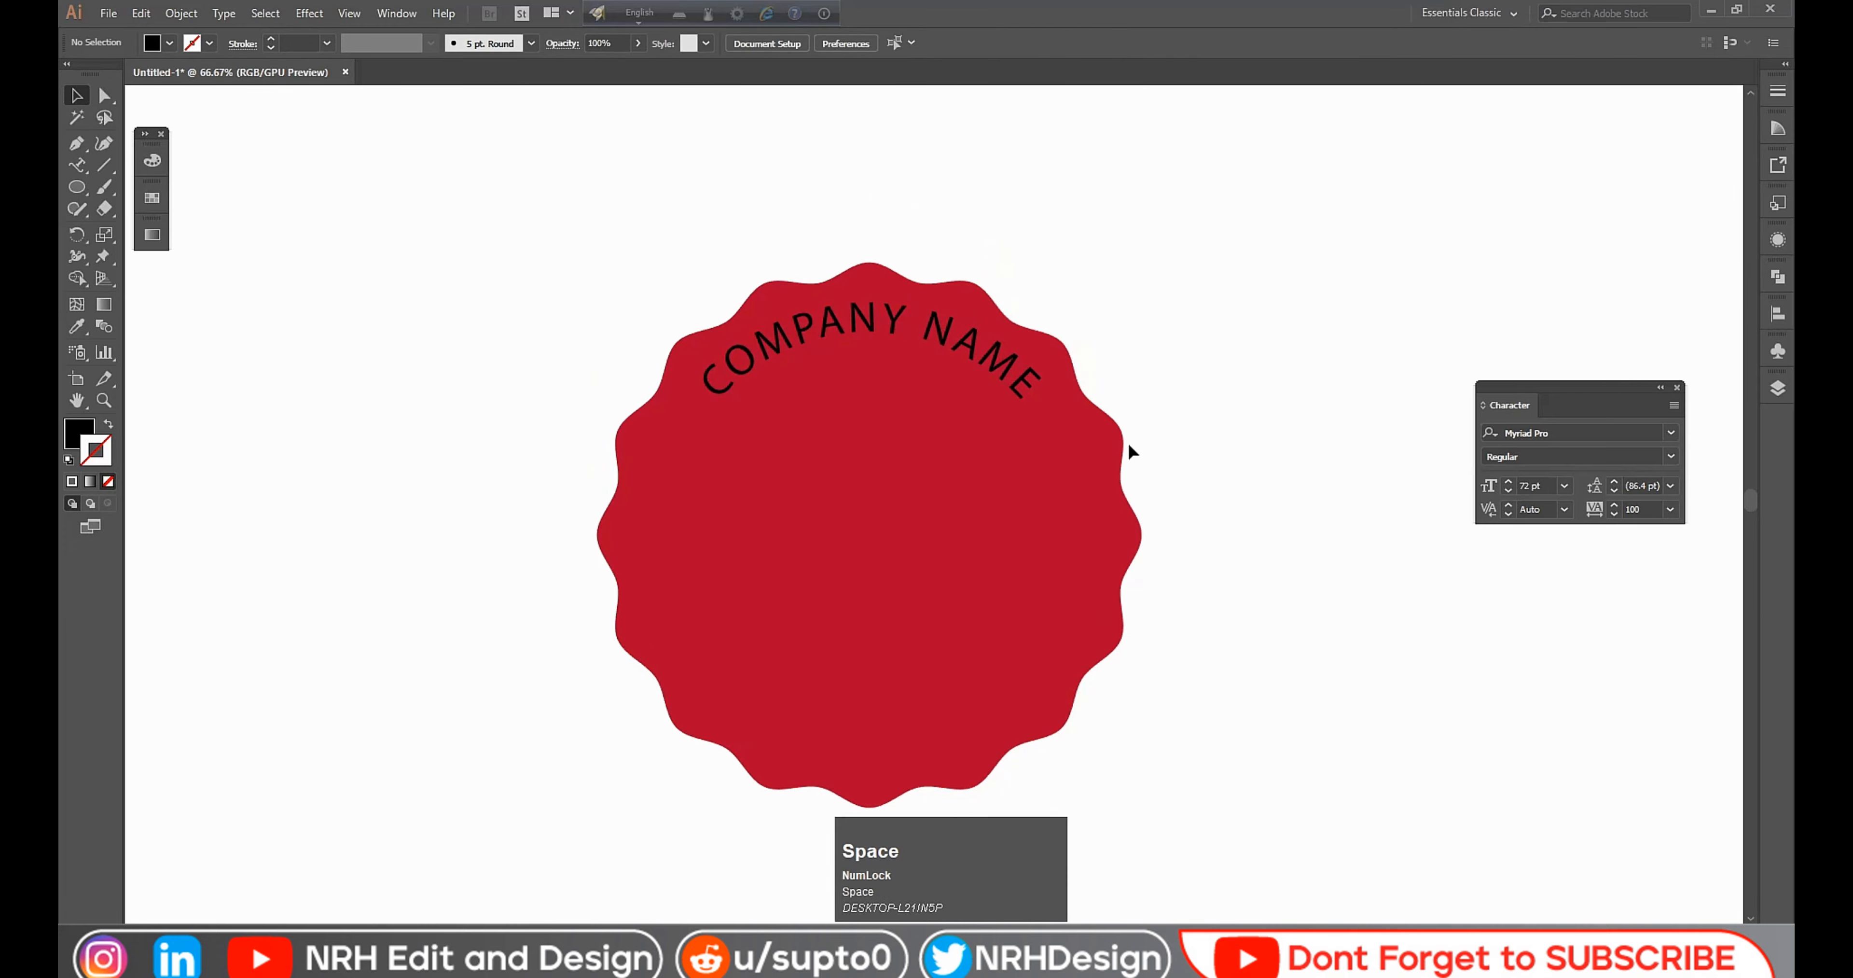
Step: Set the font size of the COMPANY NAME text to 100 pt
click(1021, 361)
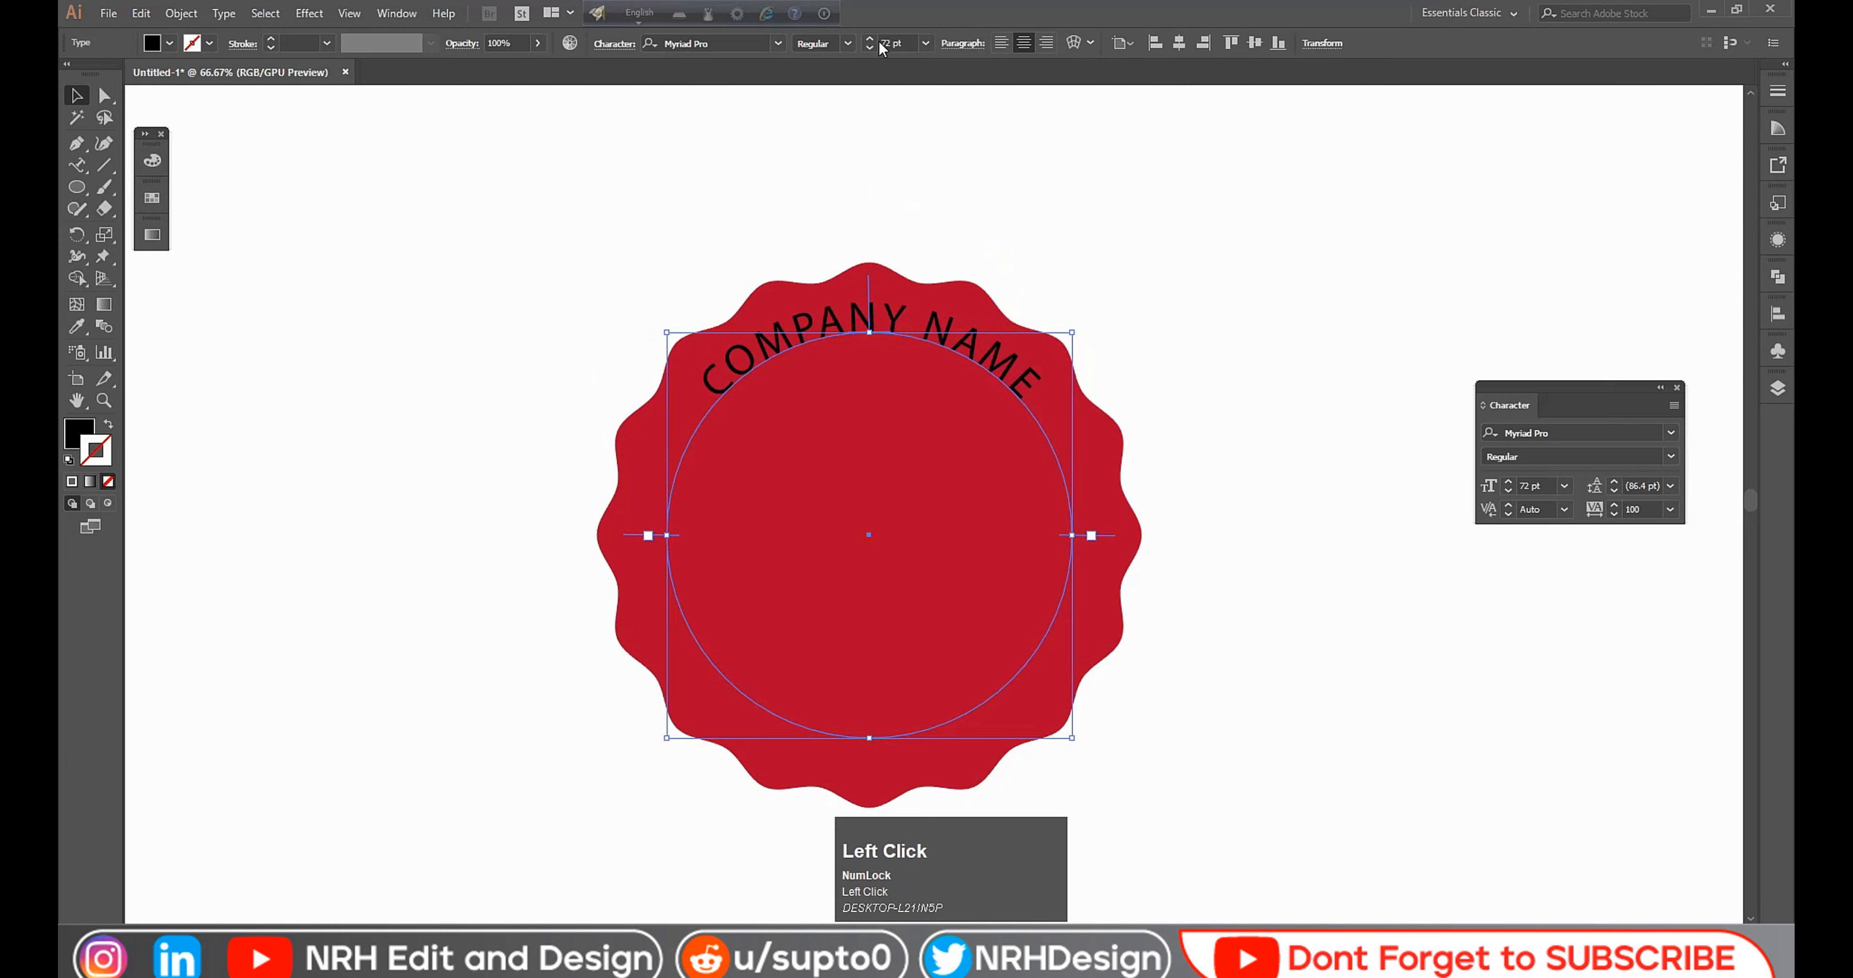
click(904, 44)
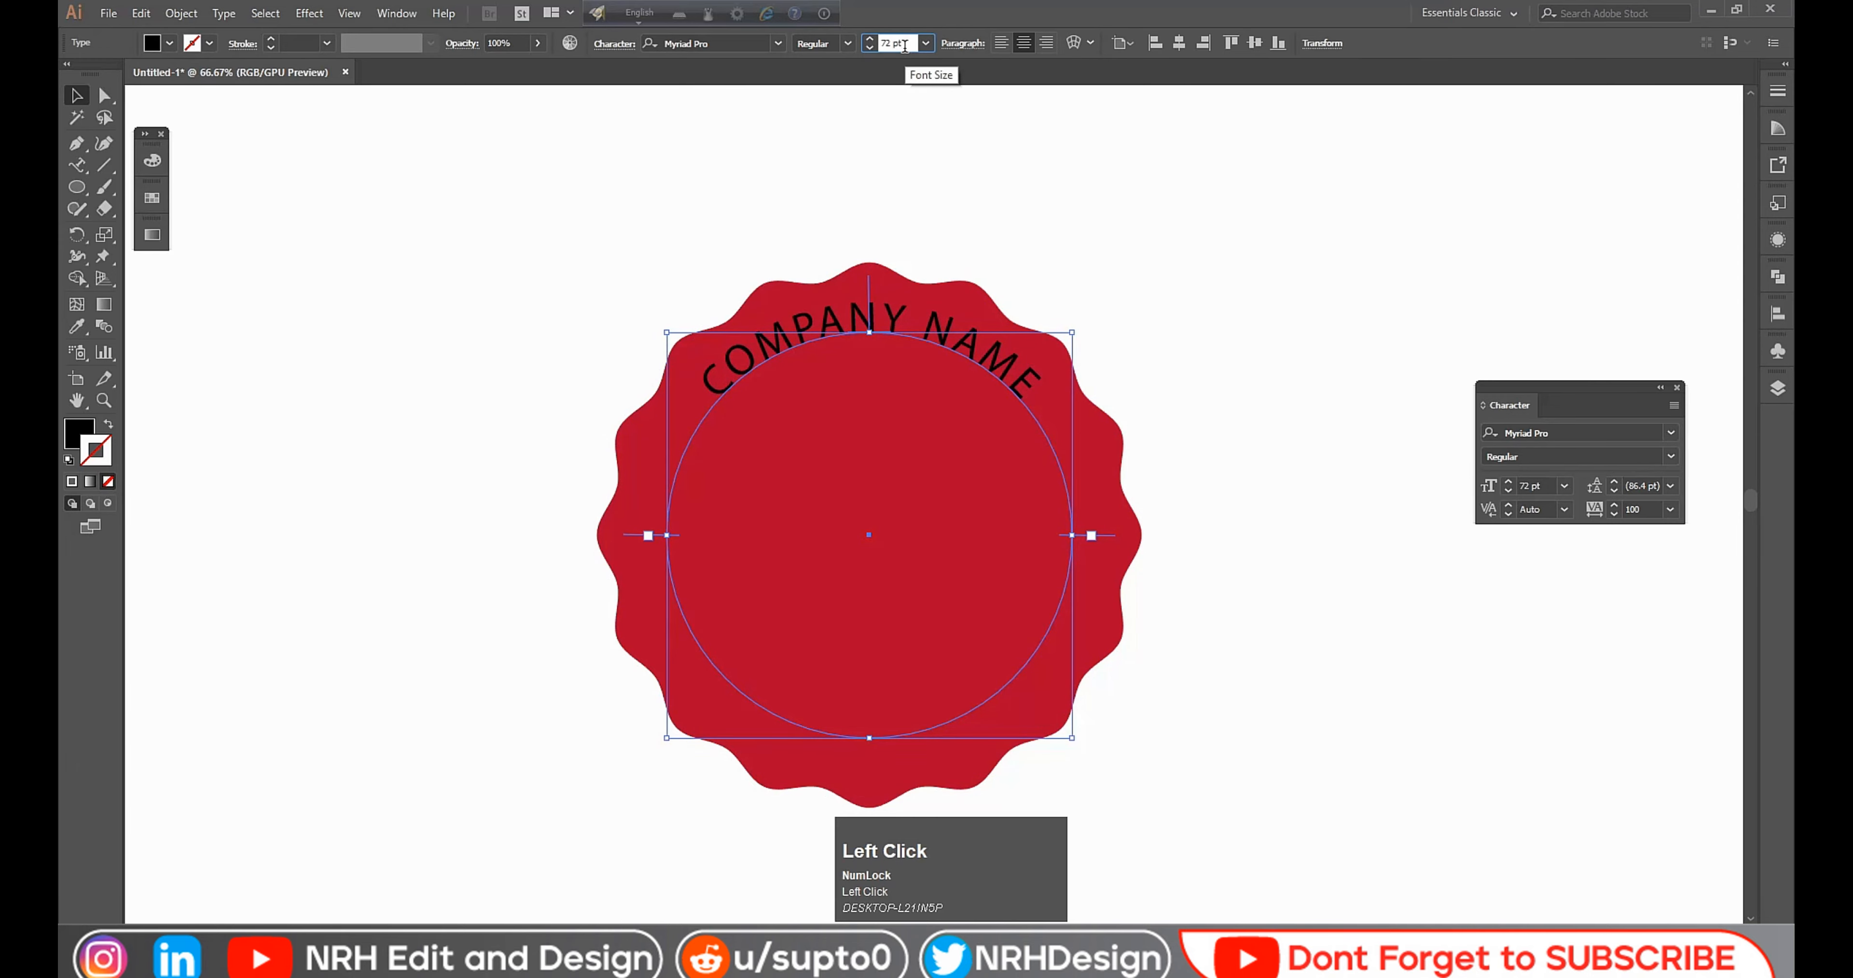
key(BackSpace)
key(BackSpace)
key(BackSpace)
key(BackSpace)
key(BackSpace)
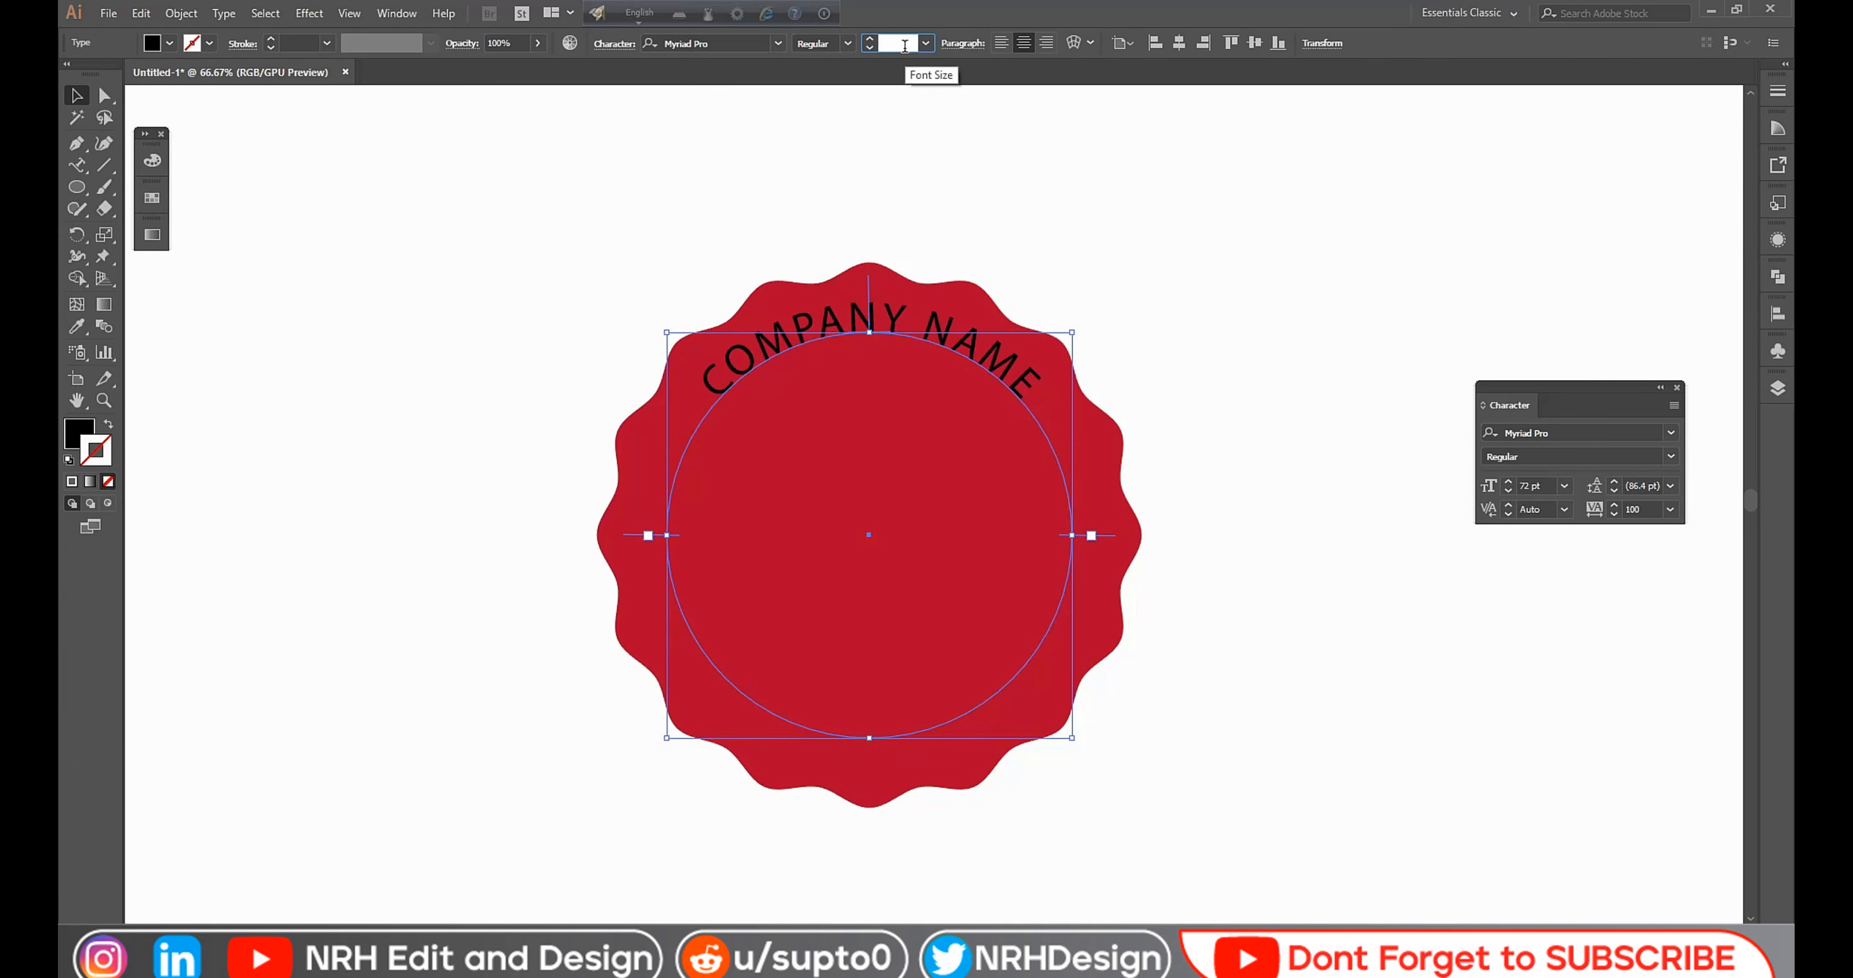
text(80)
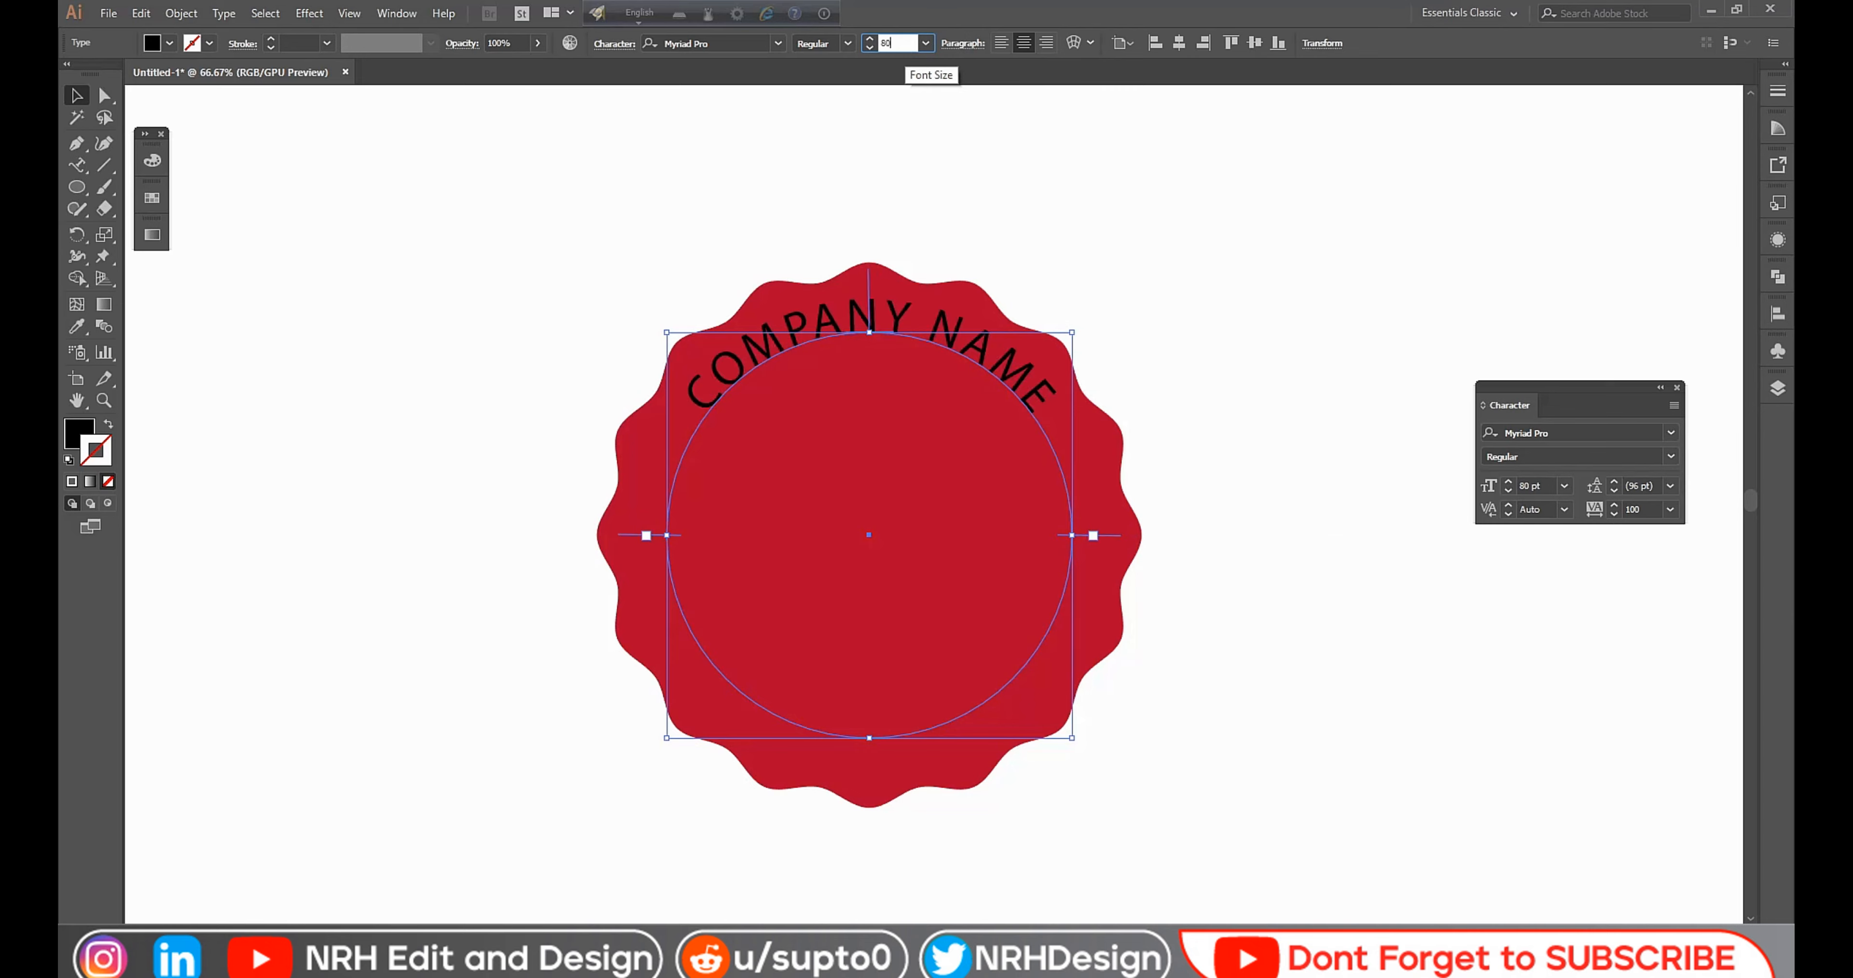
key(BackSpace)
key(BackSpace)
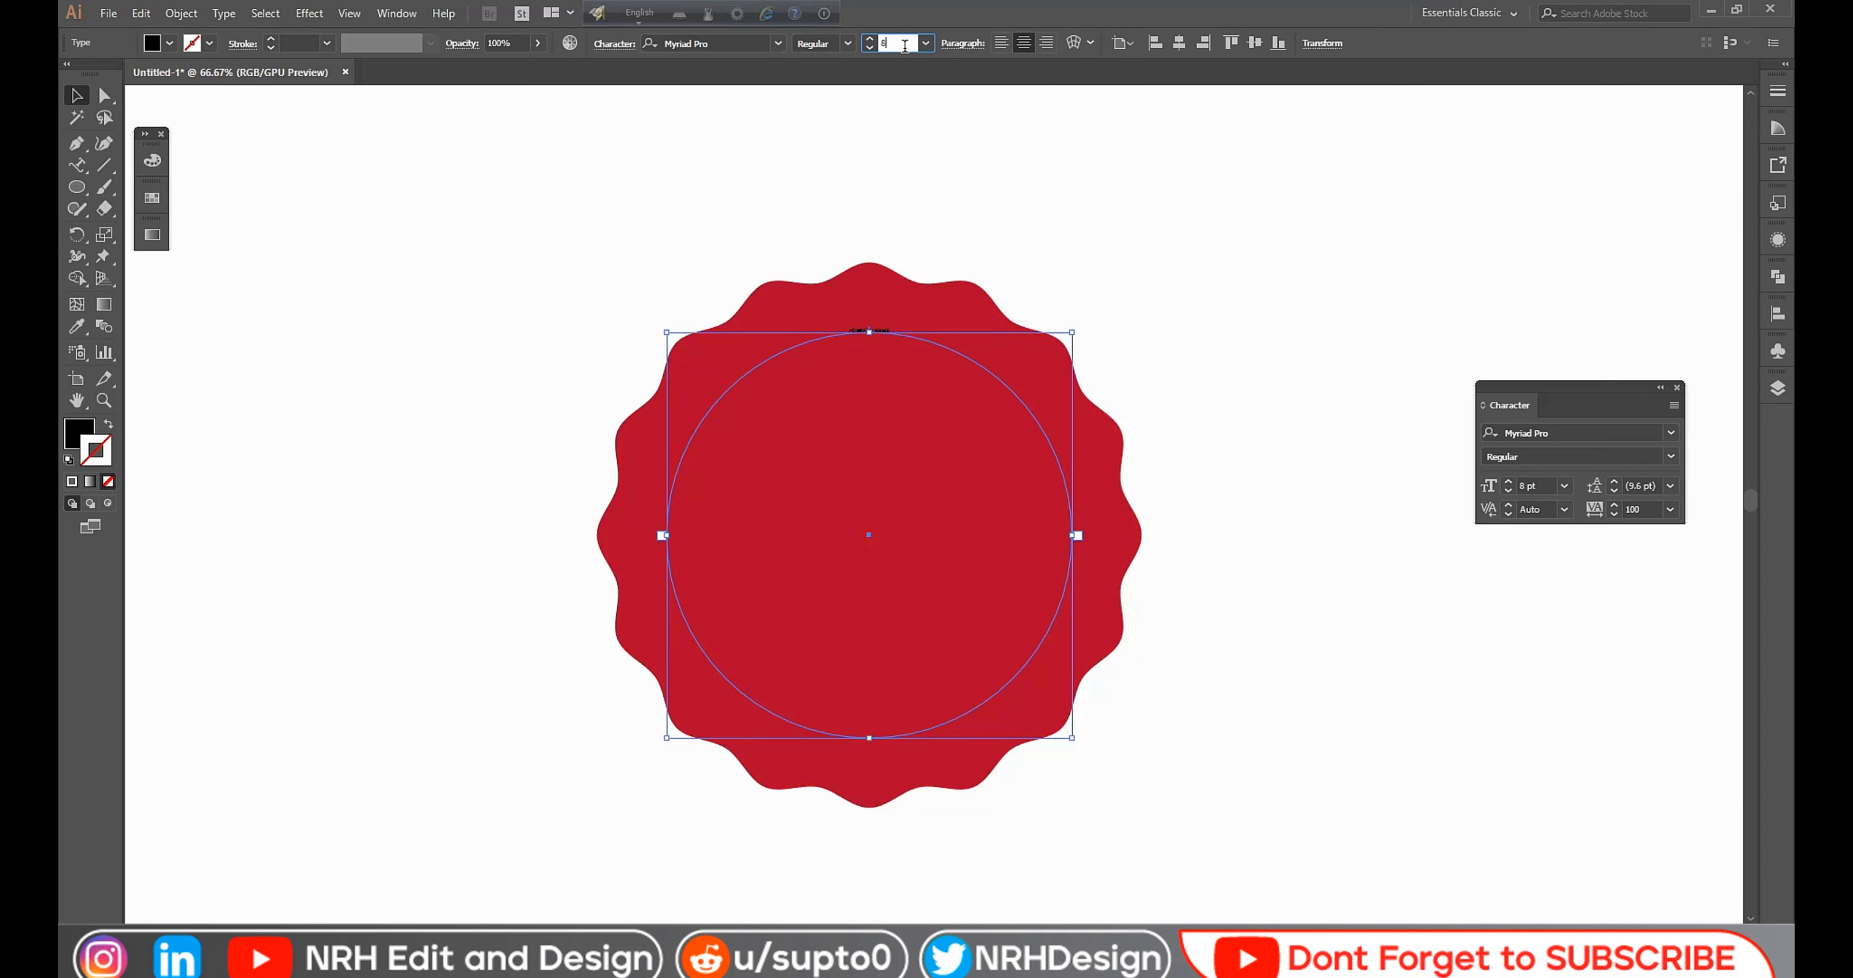
text(100)
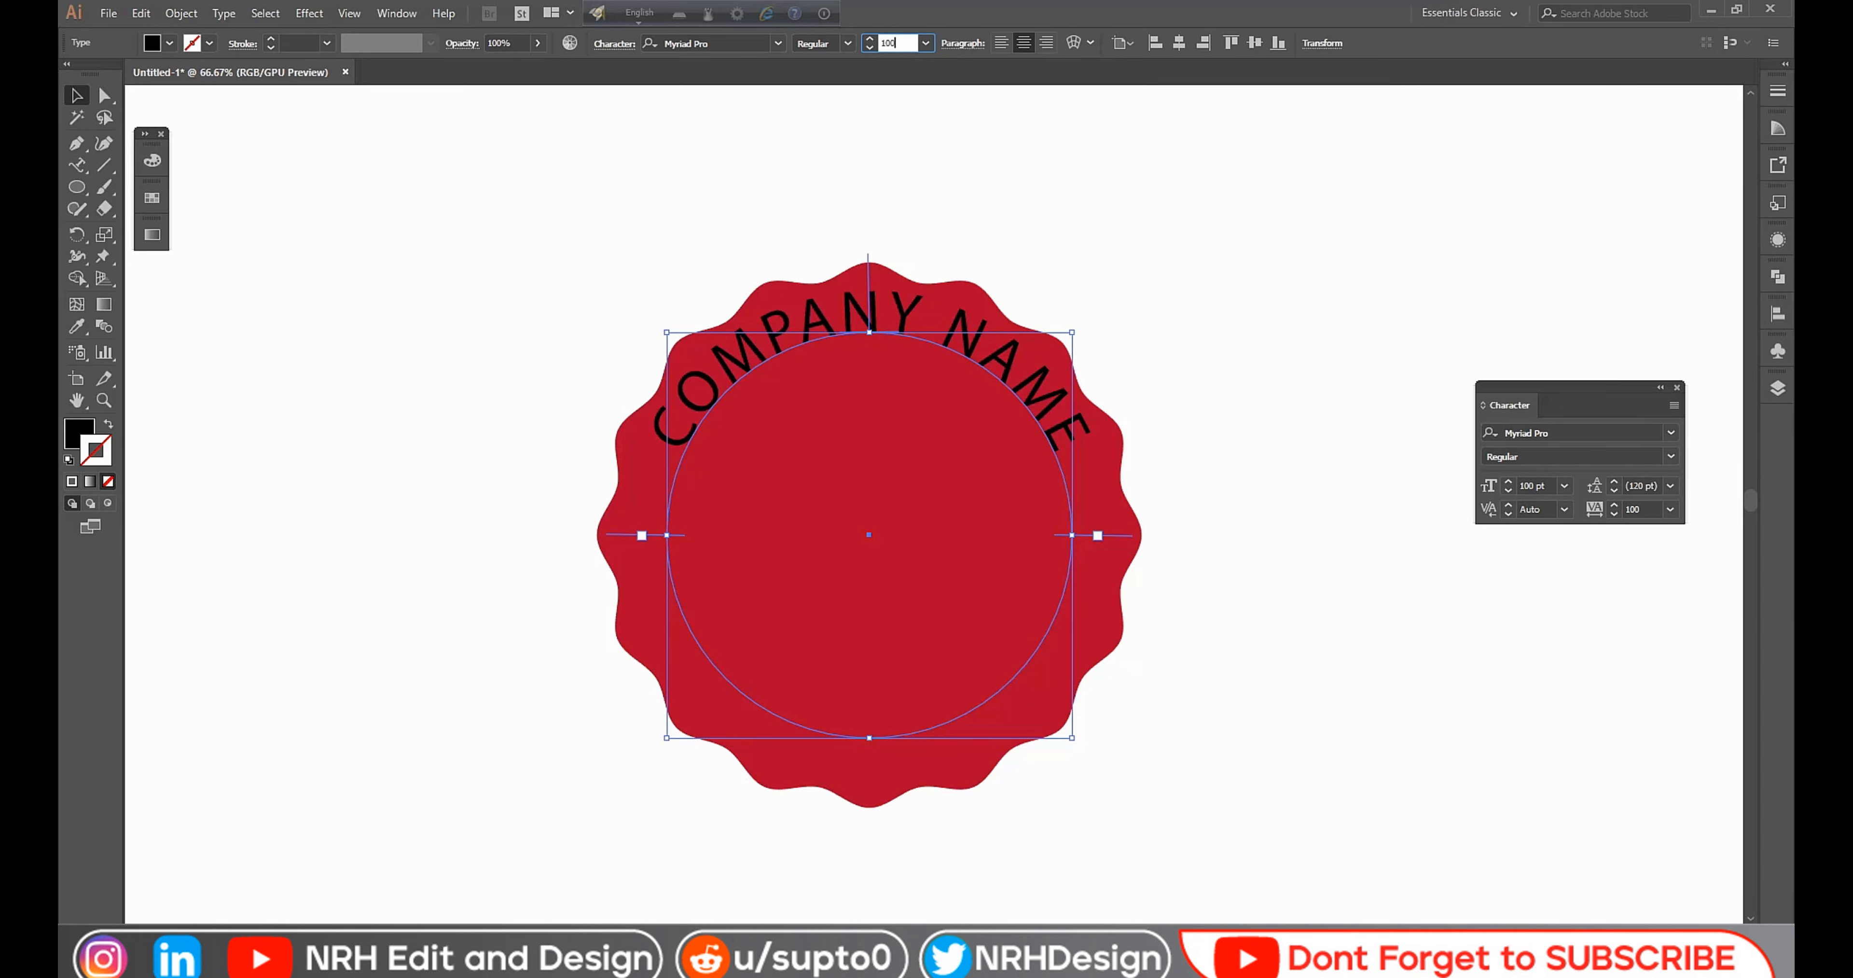
click(908, 175)
Step: Set the Type on a Path options of the COMPANY NAME text to align to the path's Center
click(950, 343)
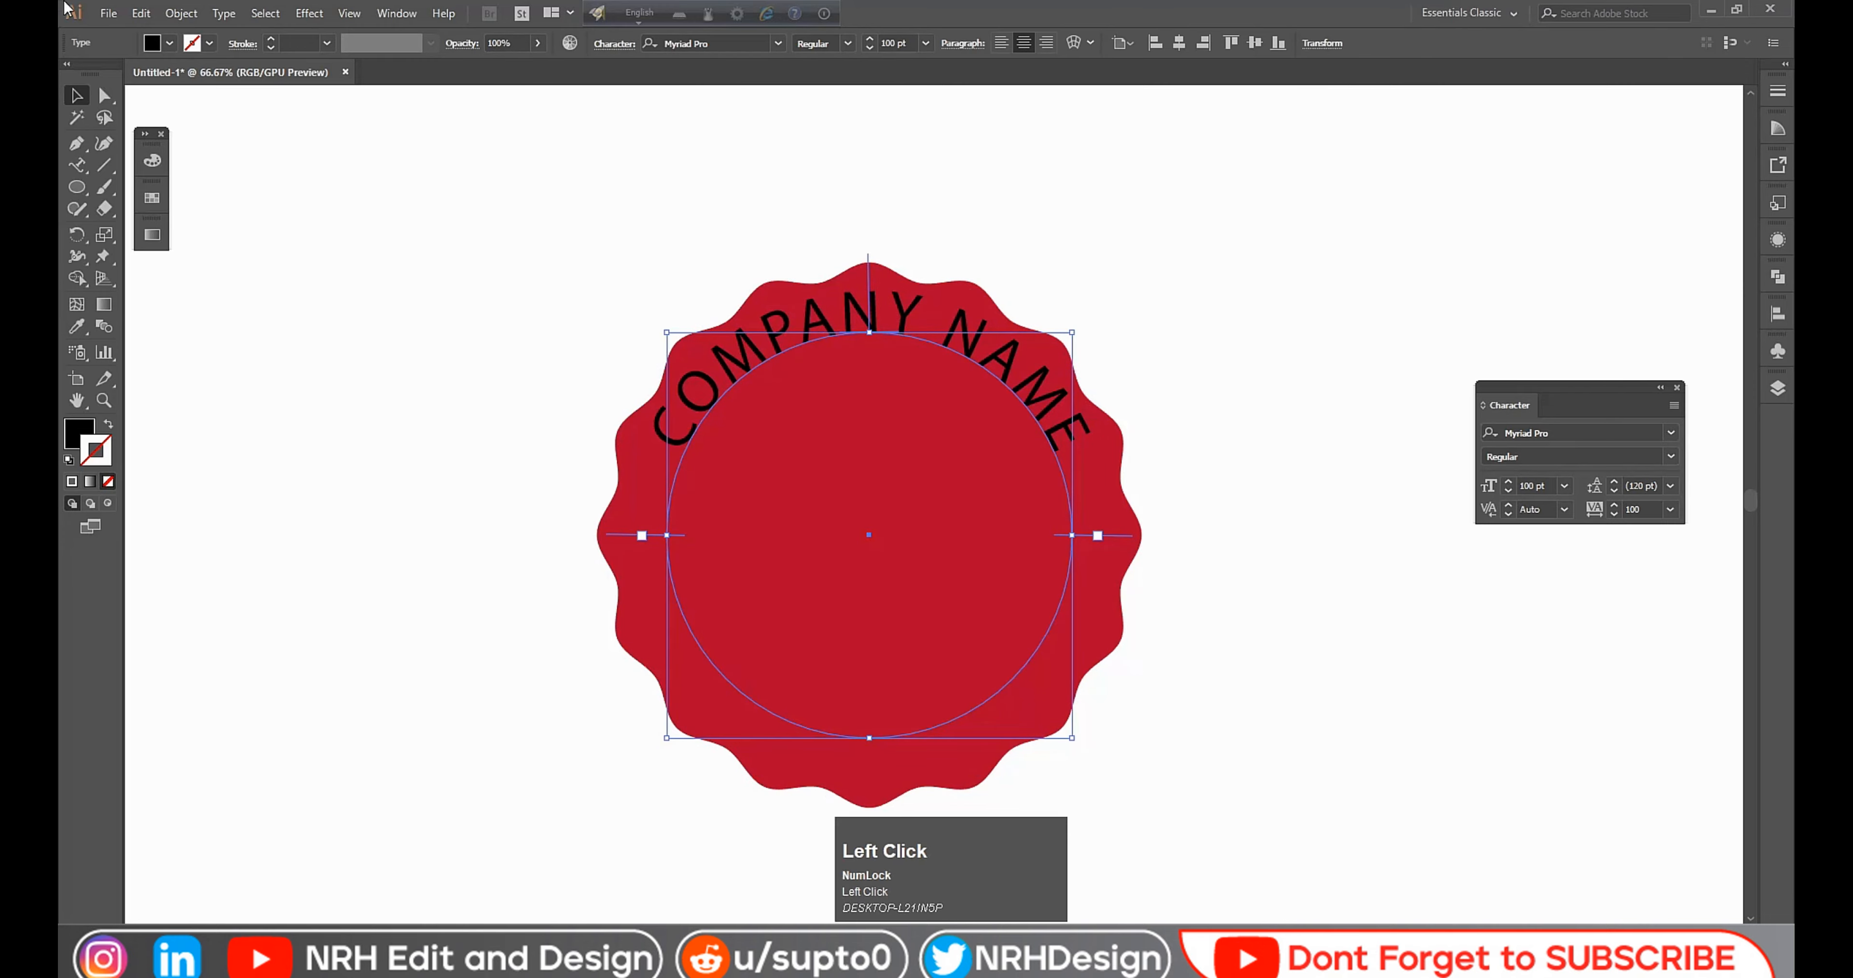
click(224, 13)
mouse_move(306, 188)
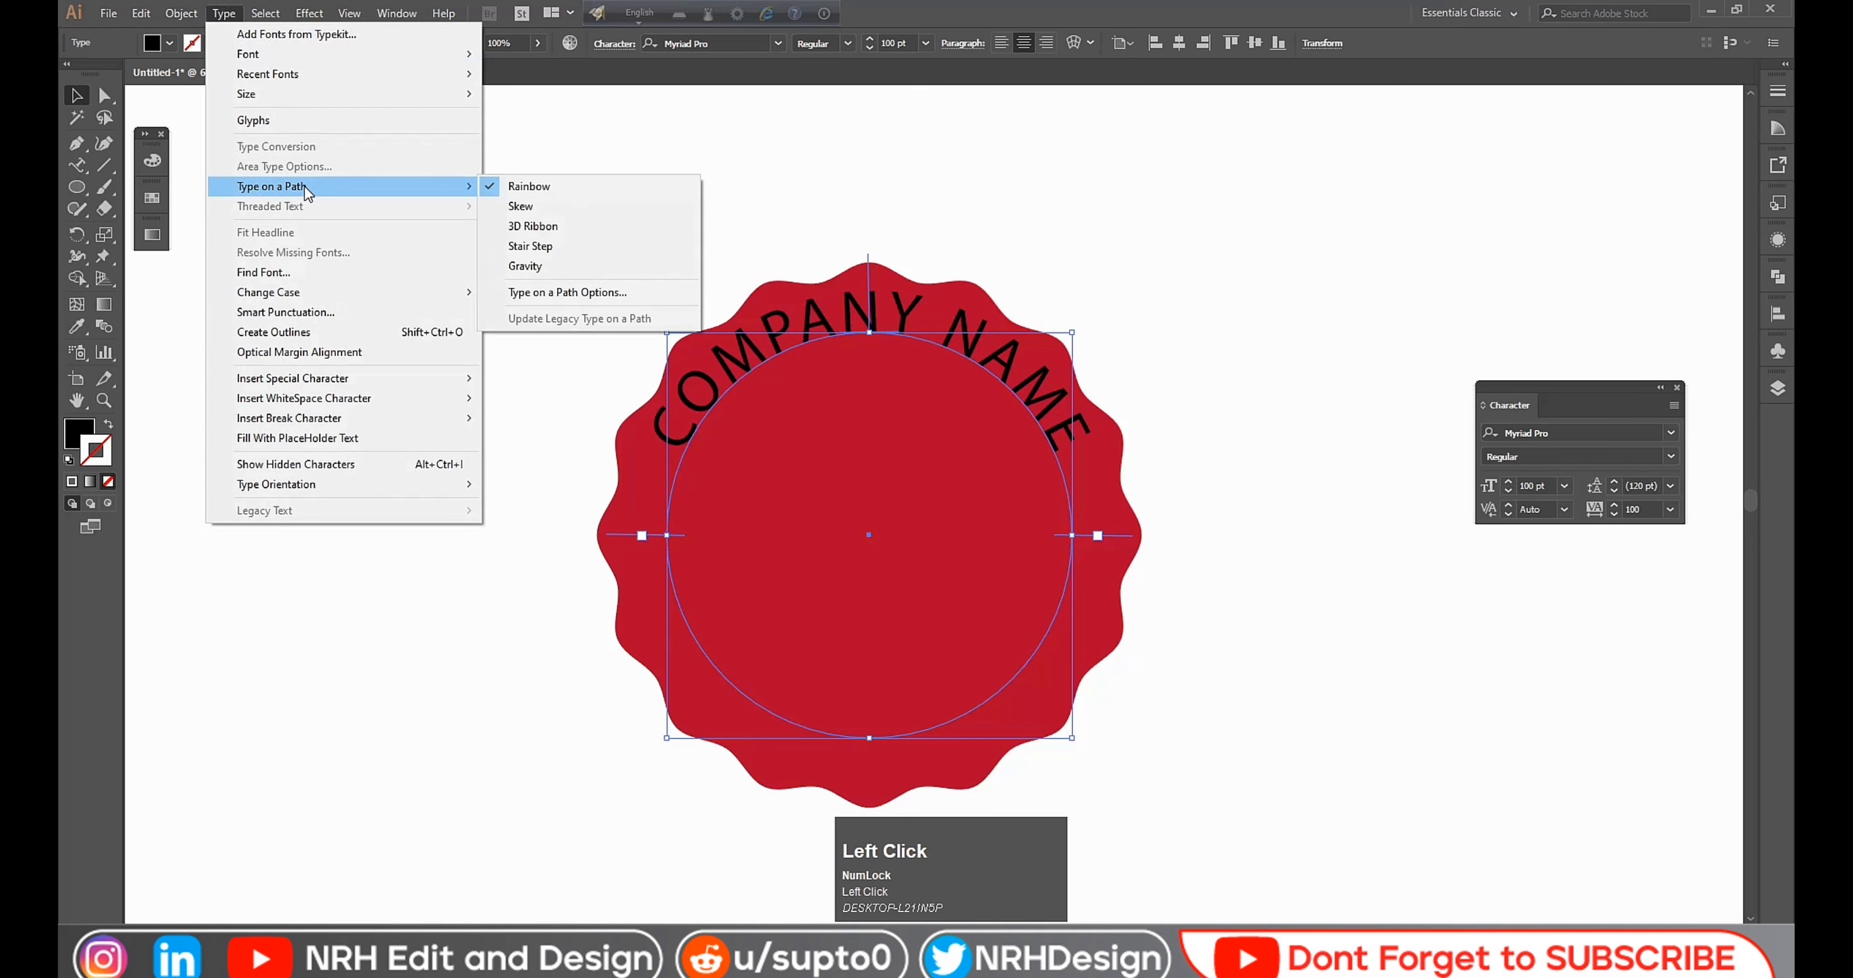
click(583, 293)
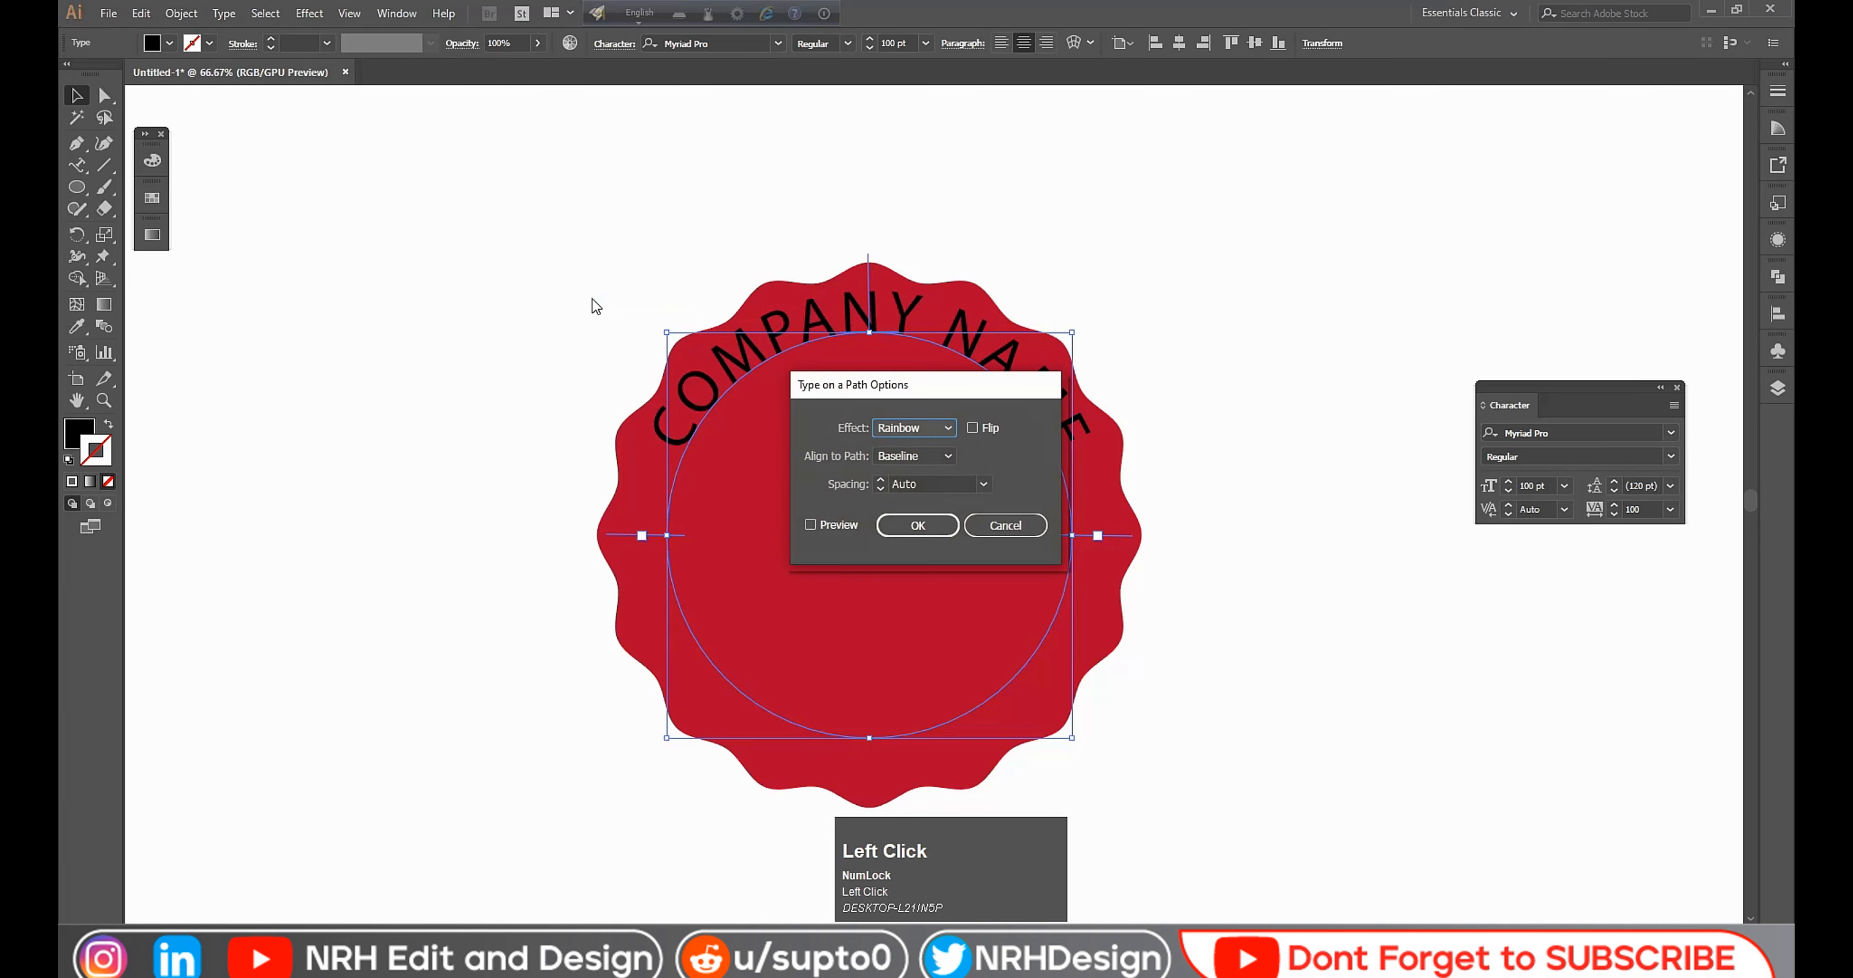
click(948, 454)
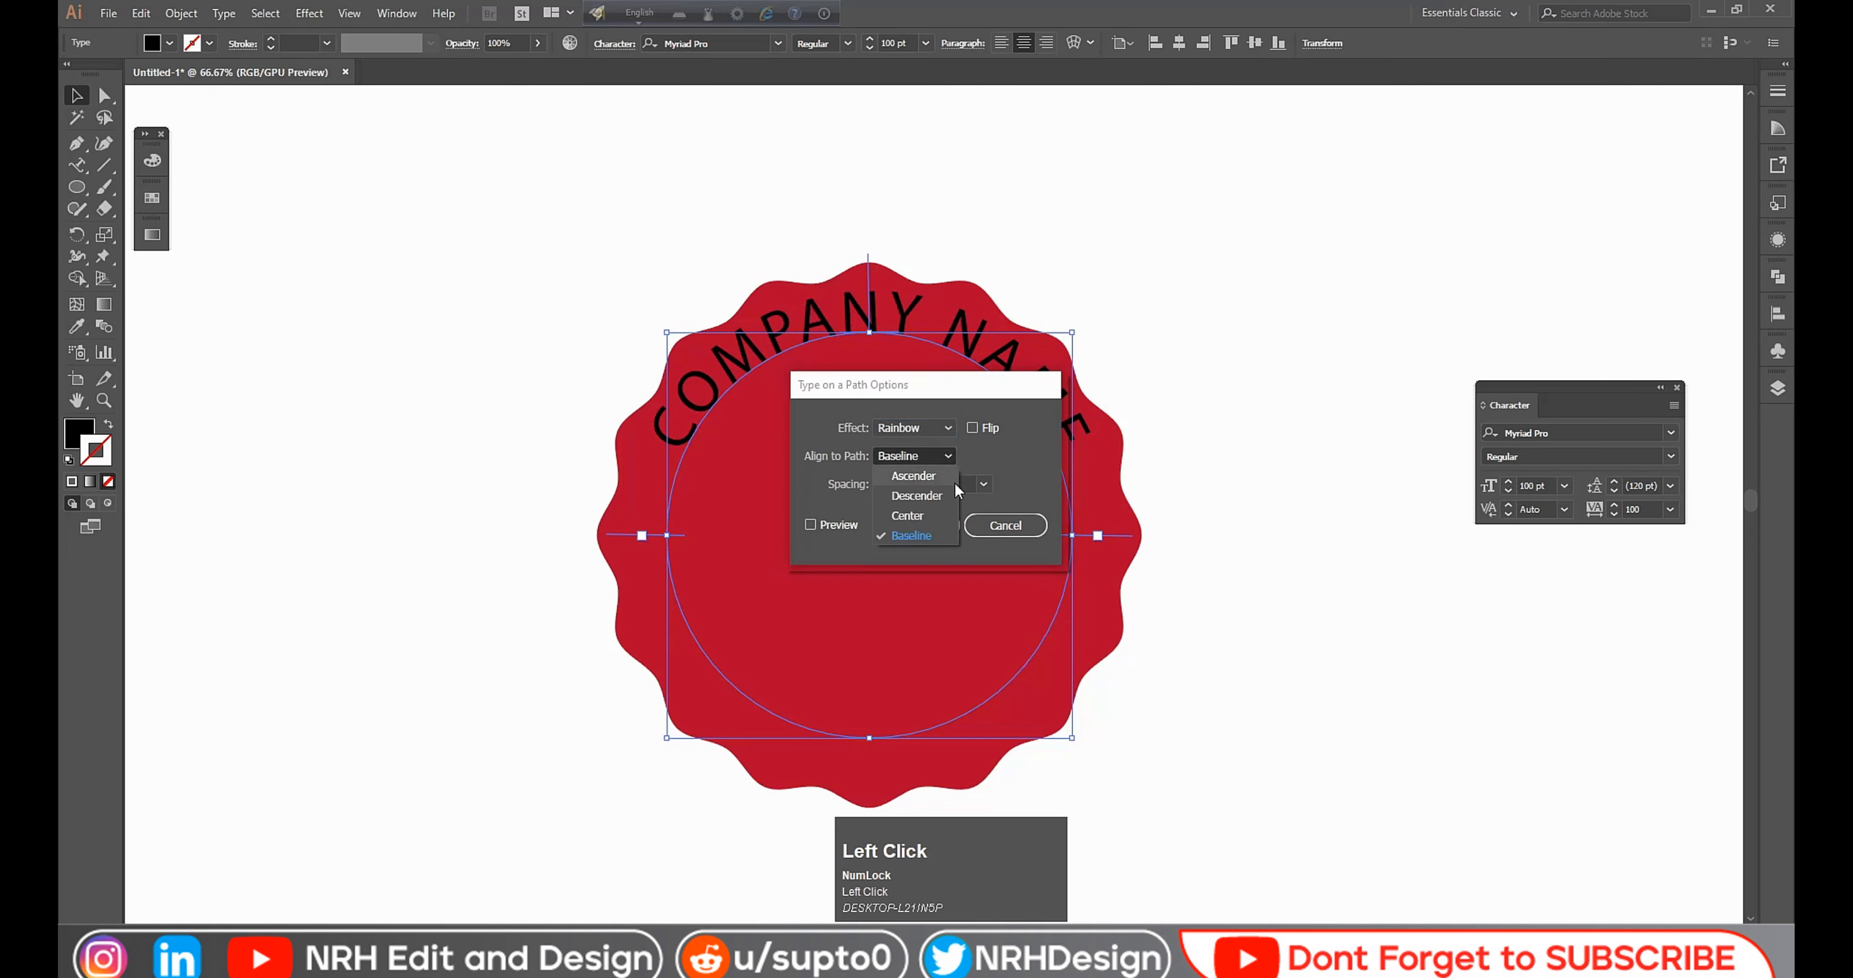
click(935, 514)
click(840, 526)
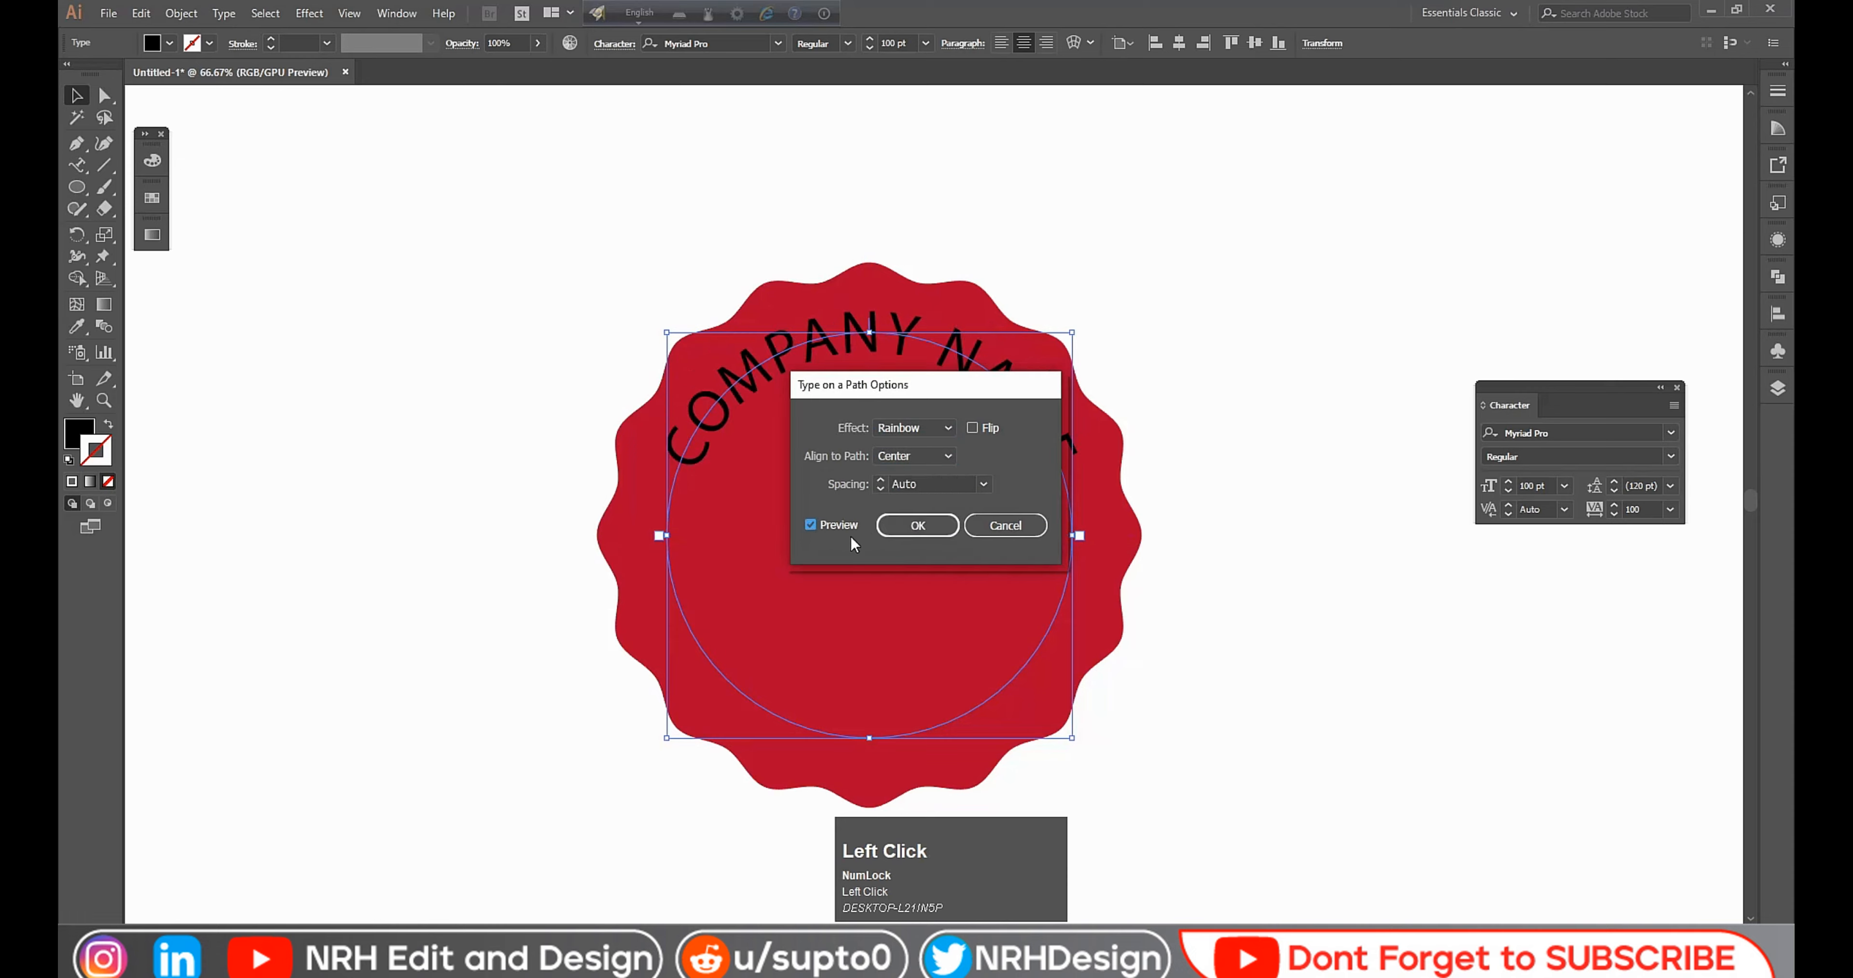
click(908, 525)
click(1228, 515)
drag(1228, 501, 1160, 432)
Step: Fill the COMPANY NAME text with white
click(737, 327)
click(76, 432)
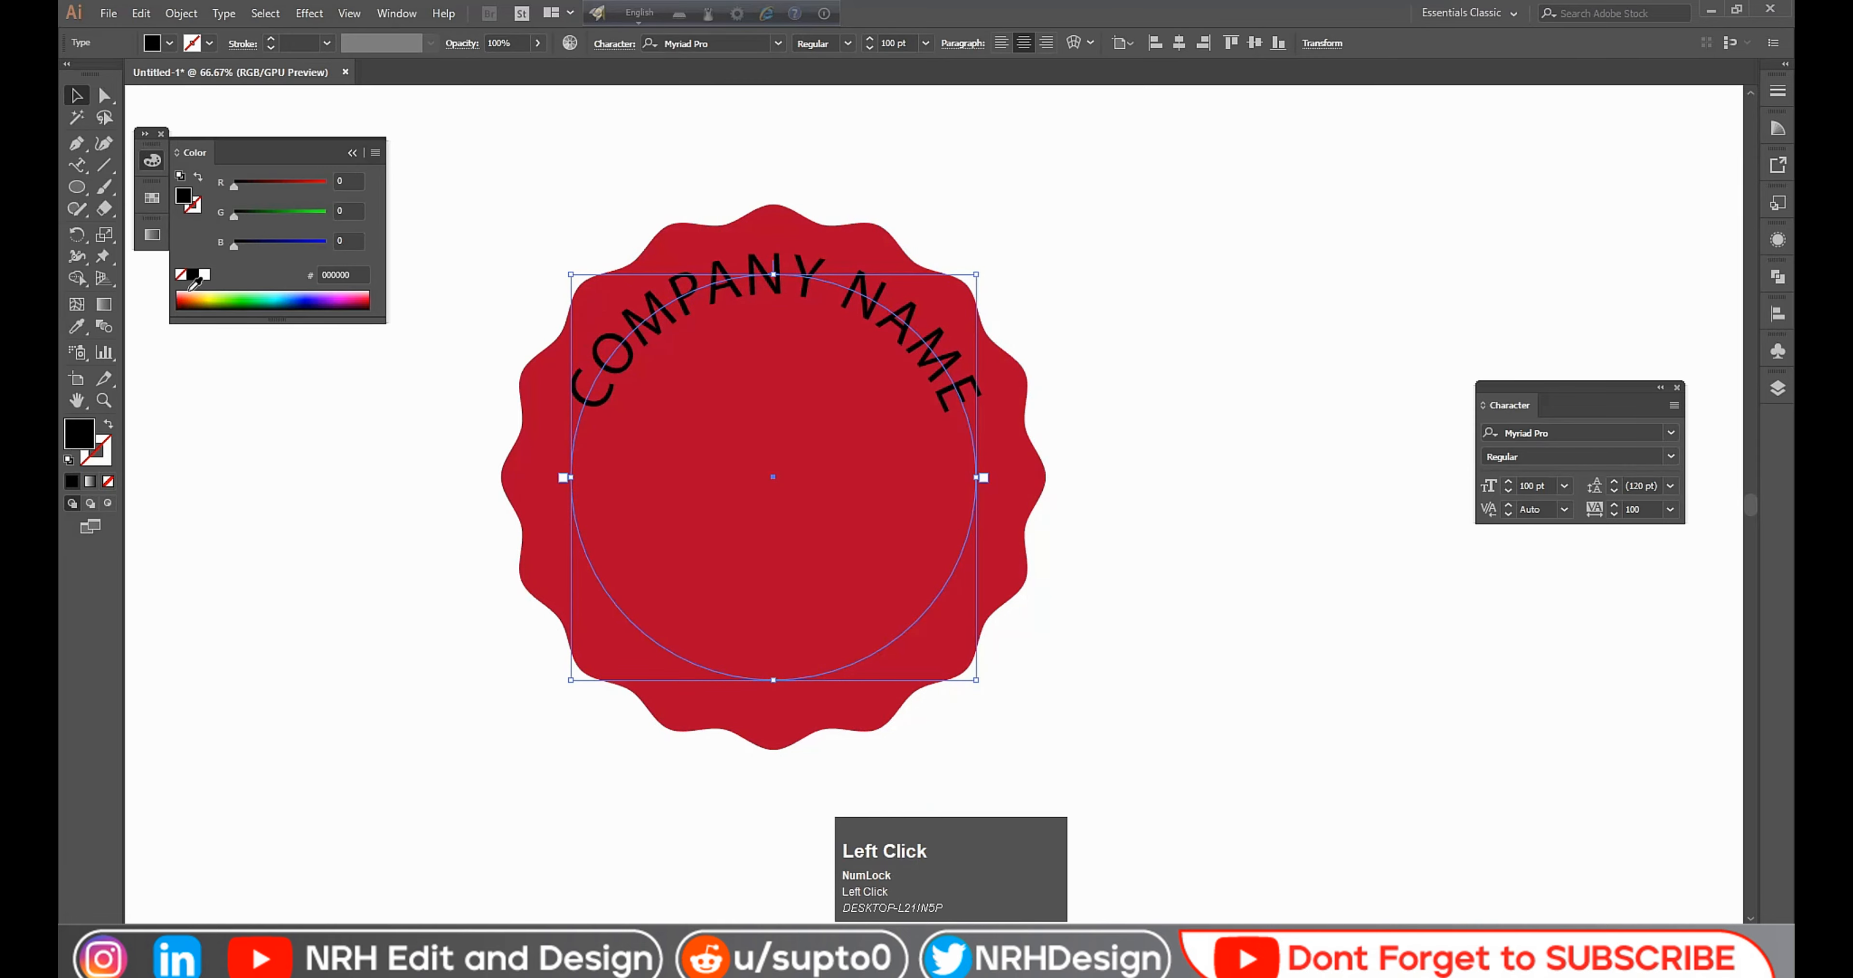
click(146, 137)
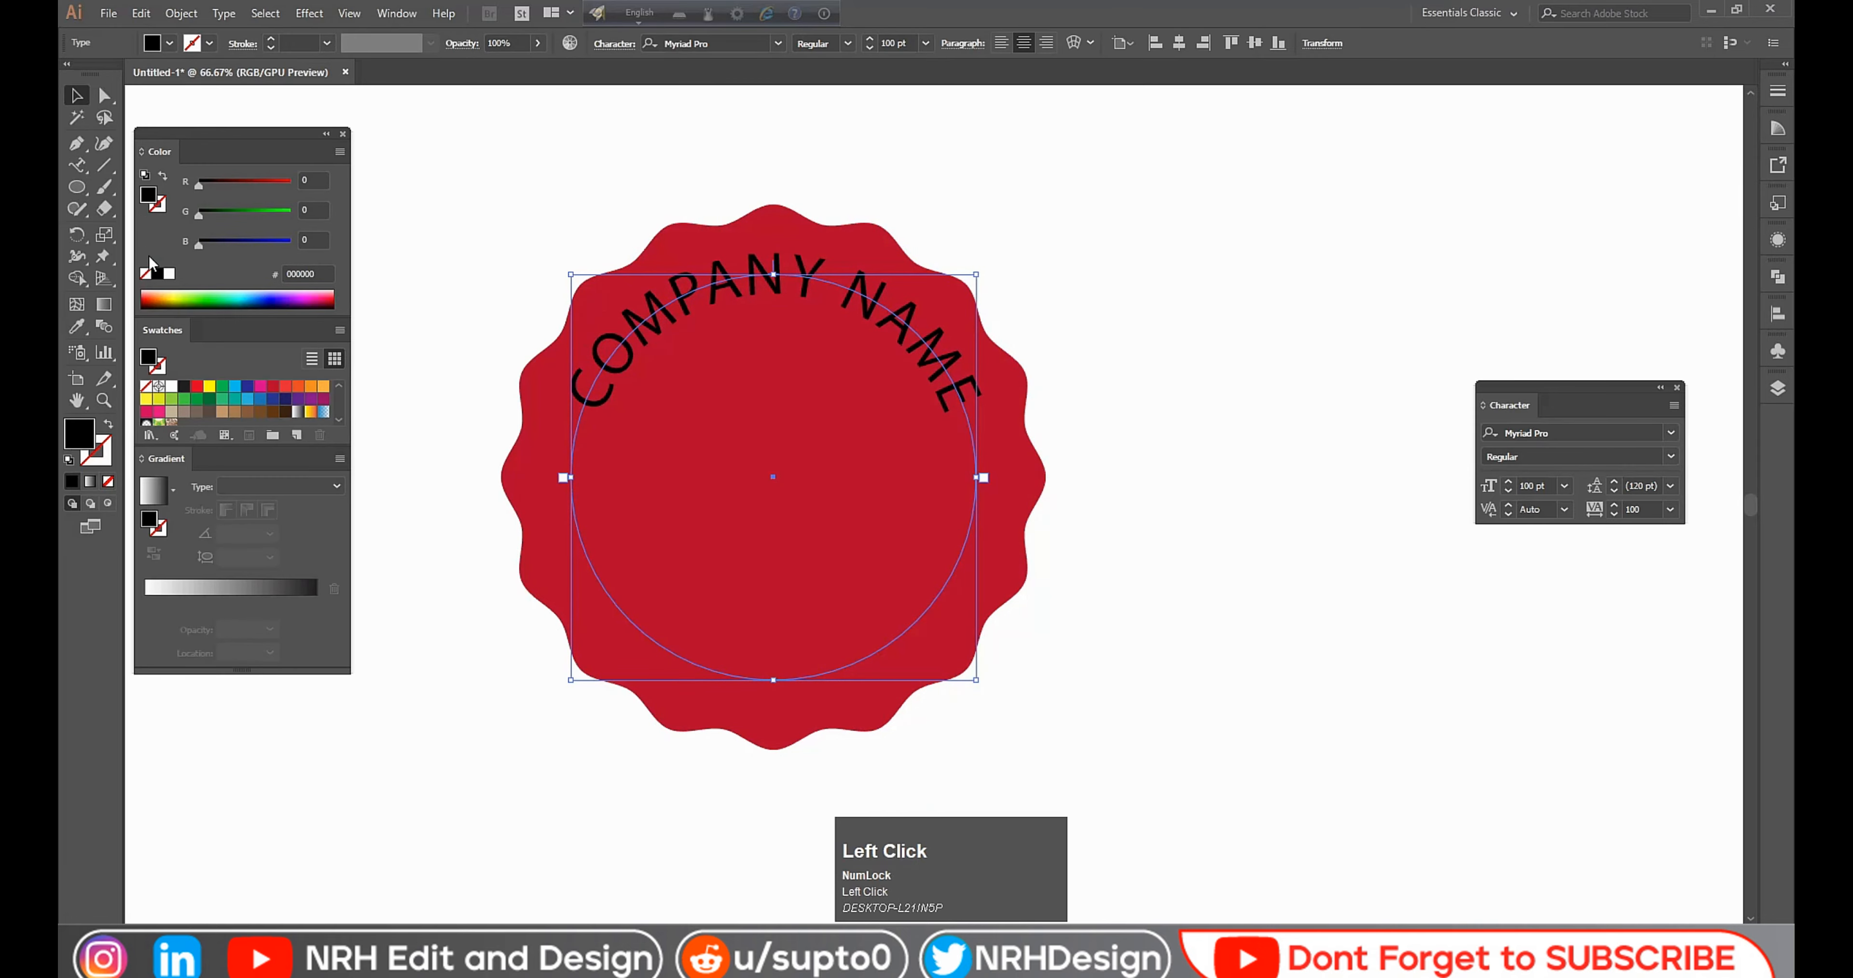
click(170, 386)
click(389, 766)
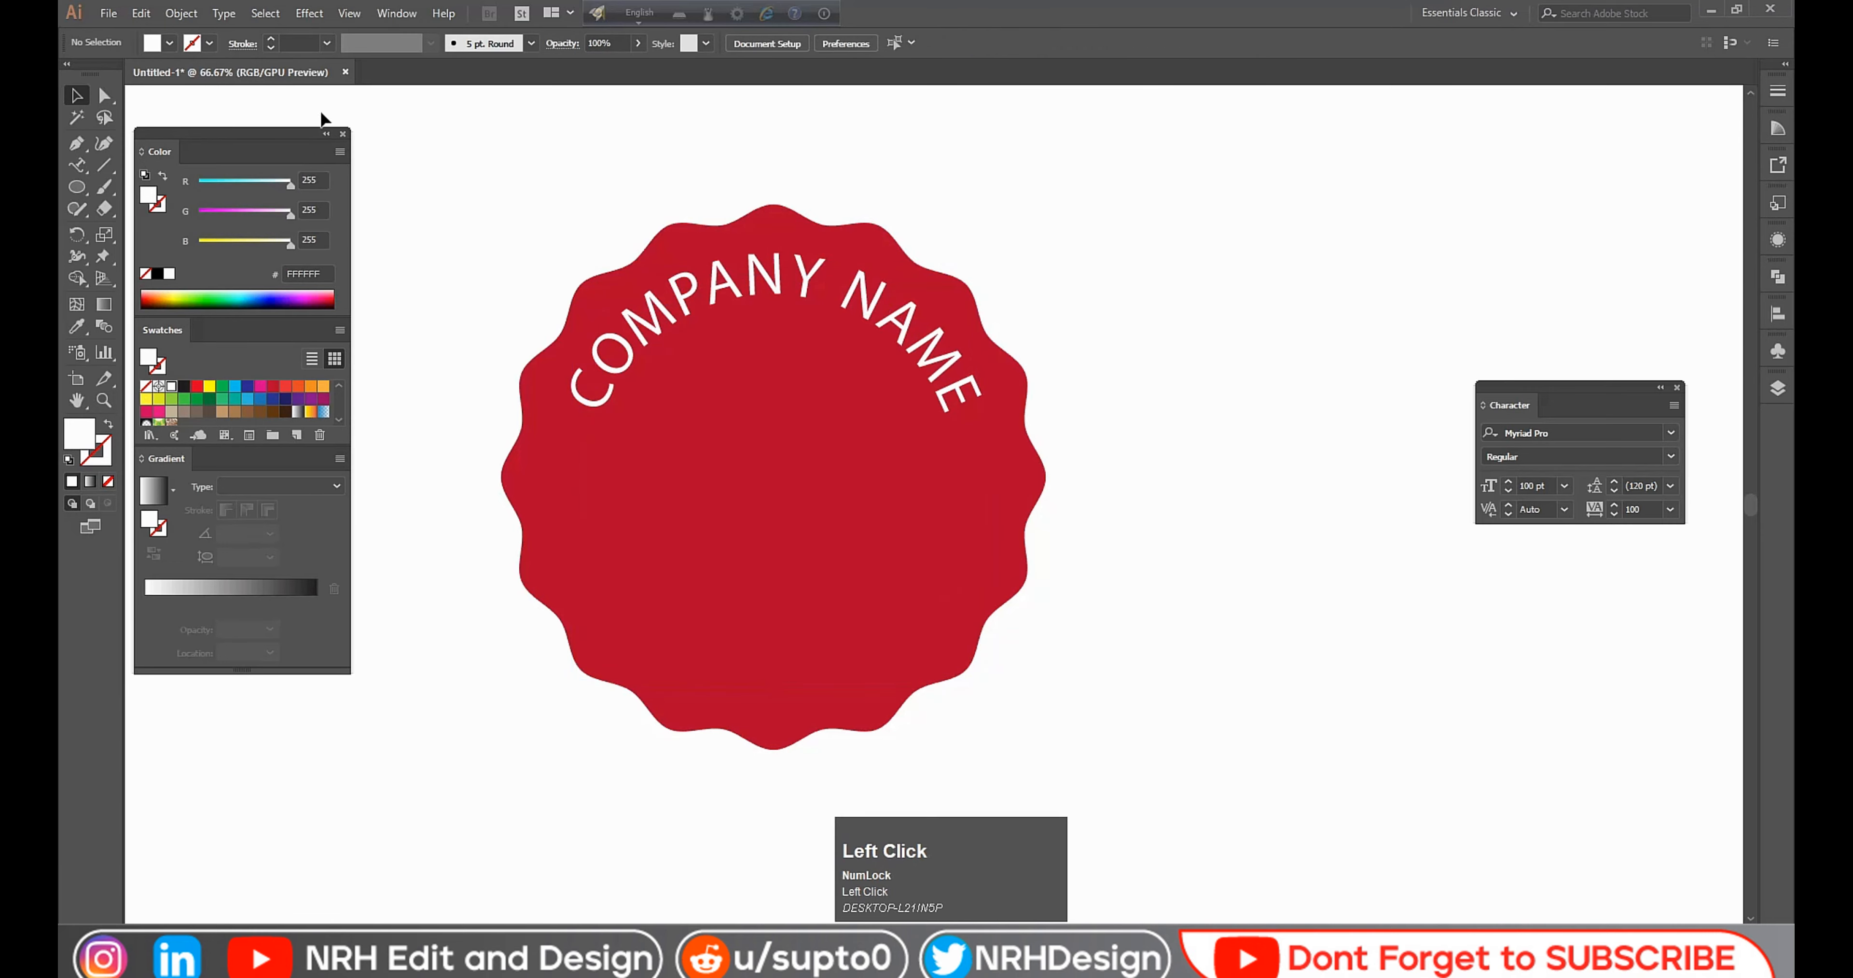
click(326, 135)
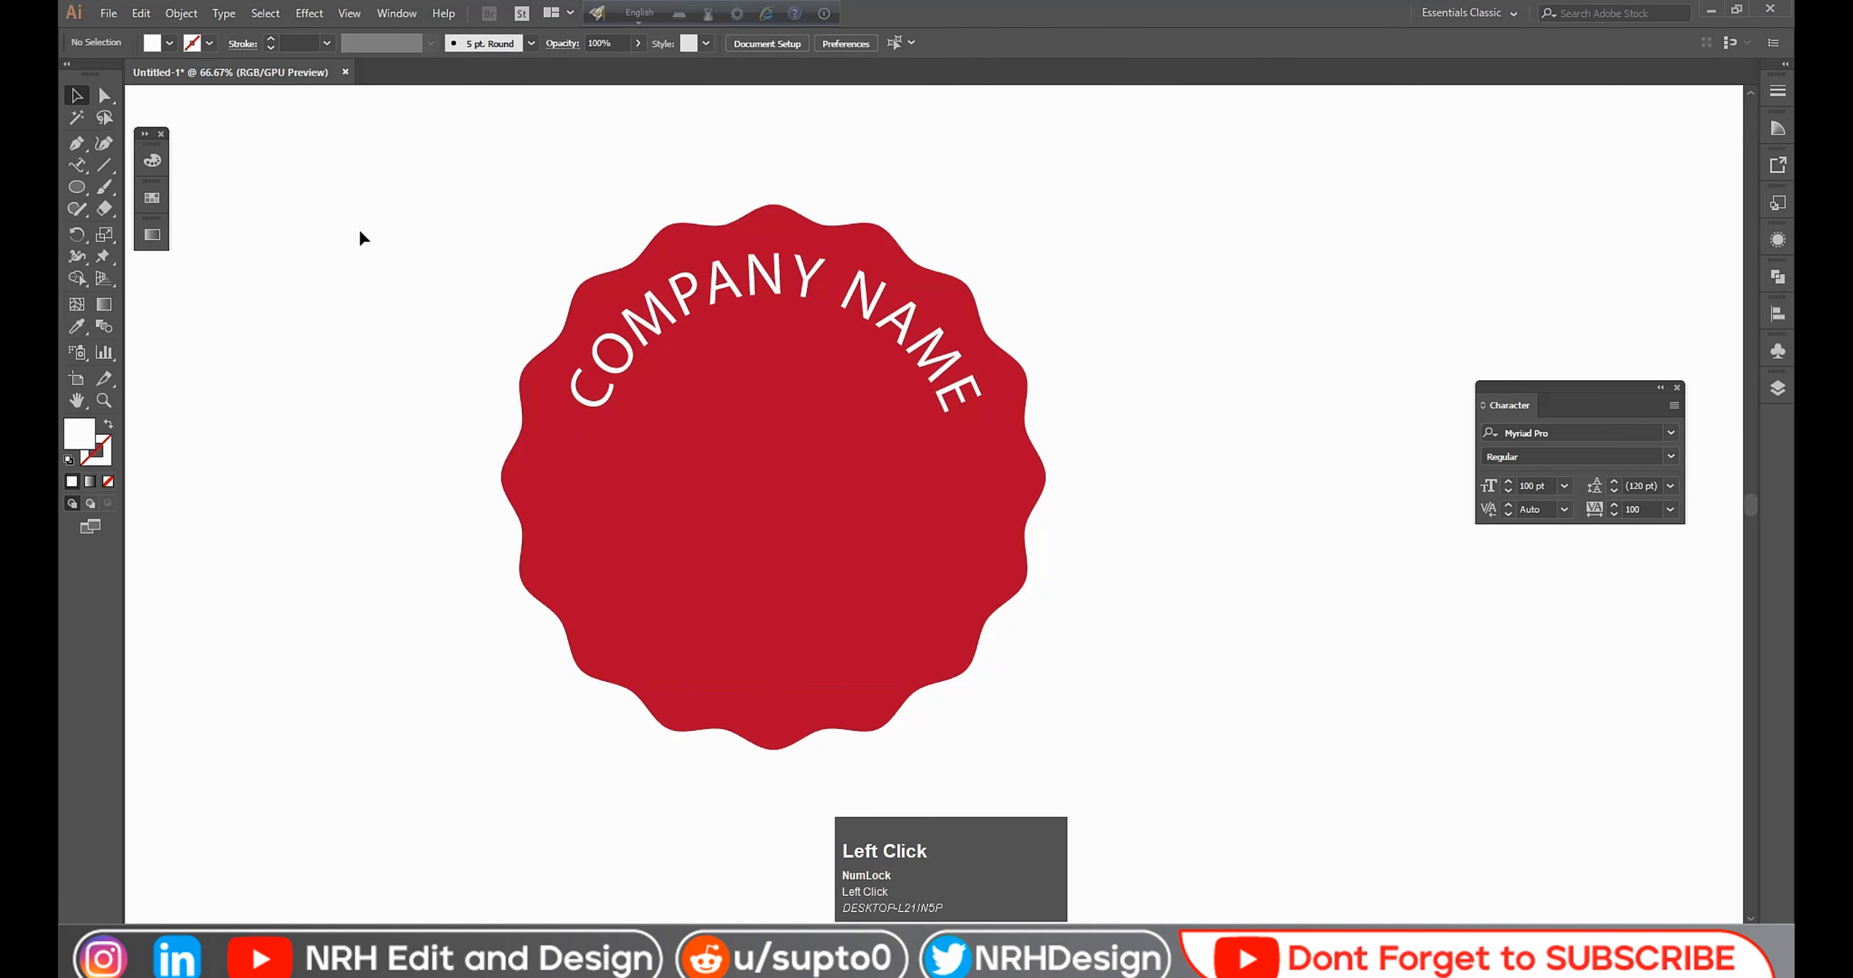
Step: Draw a circle about 644 px wide from the seal's centre and swap its fill and stroke, showing the artwork in outline view
click(85, 186)
drag(771, 476, 968, 658)
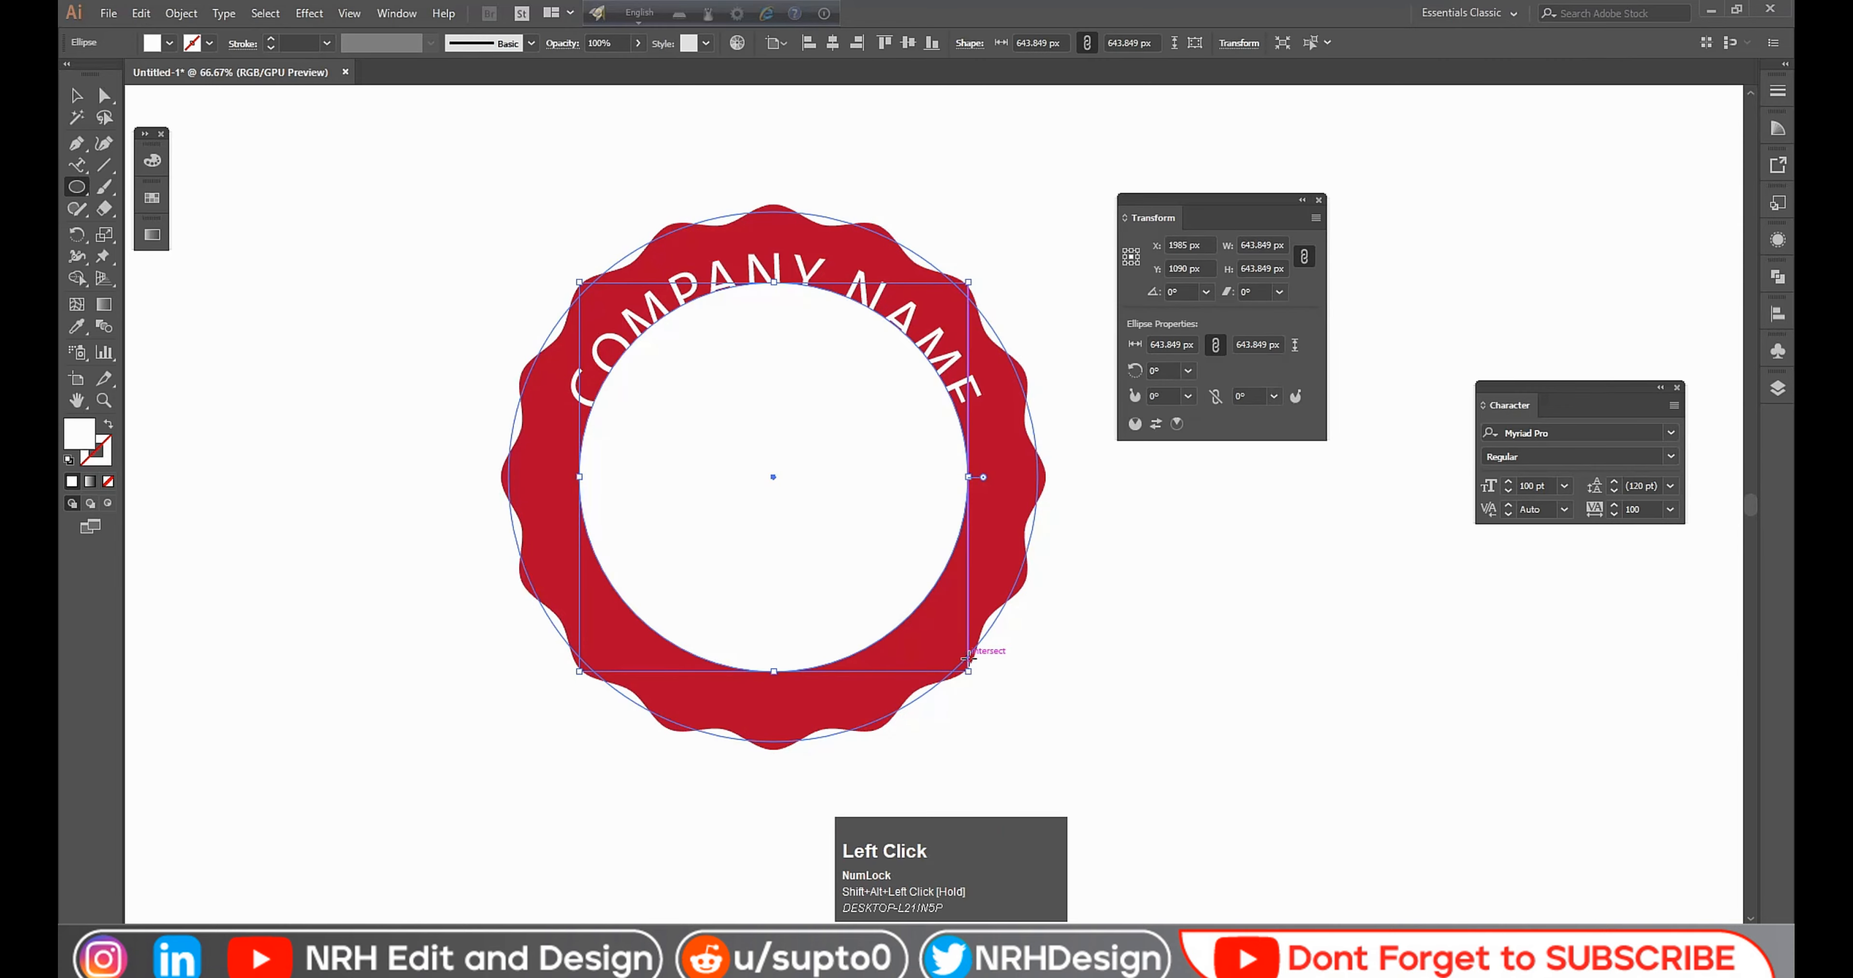
key(ctrl+y)
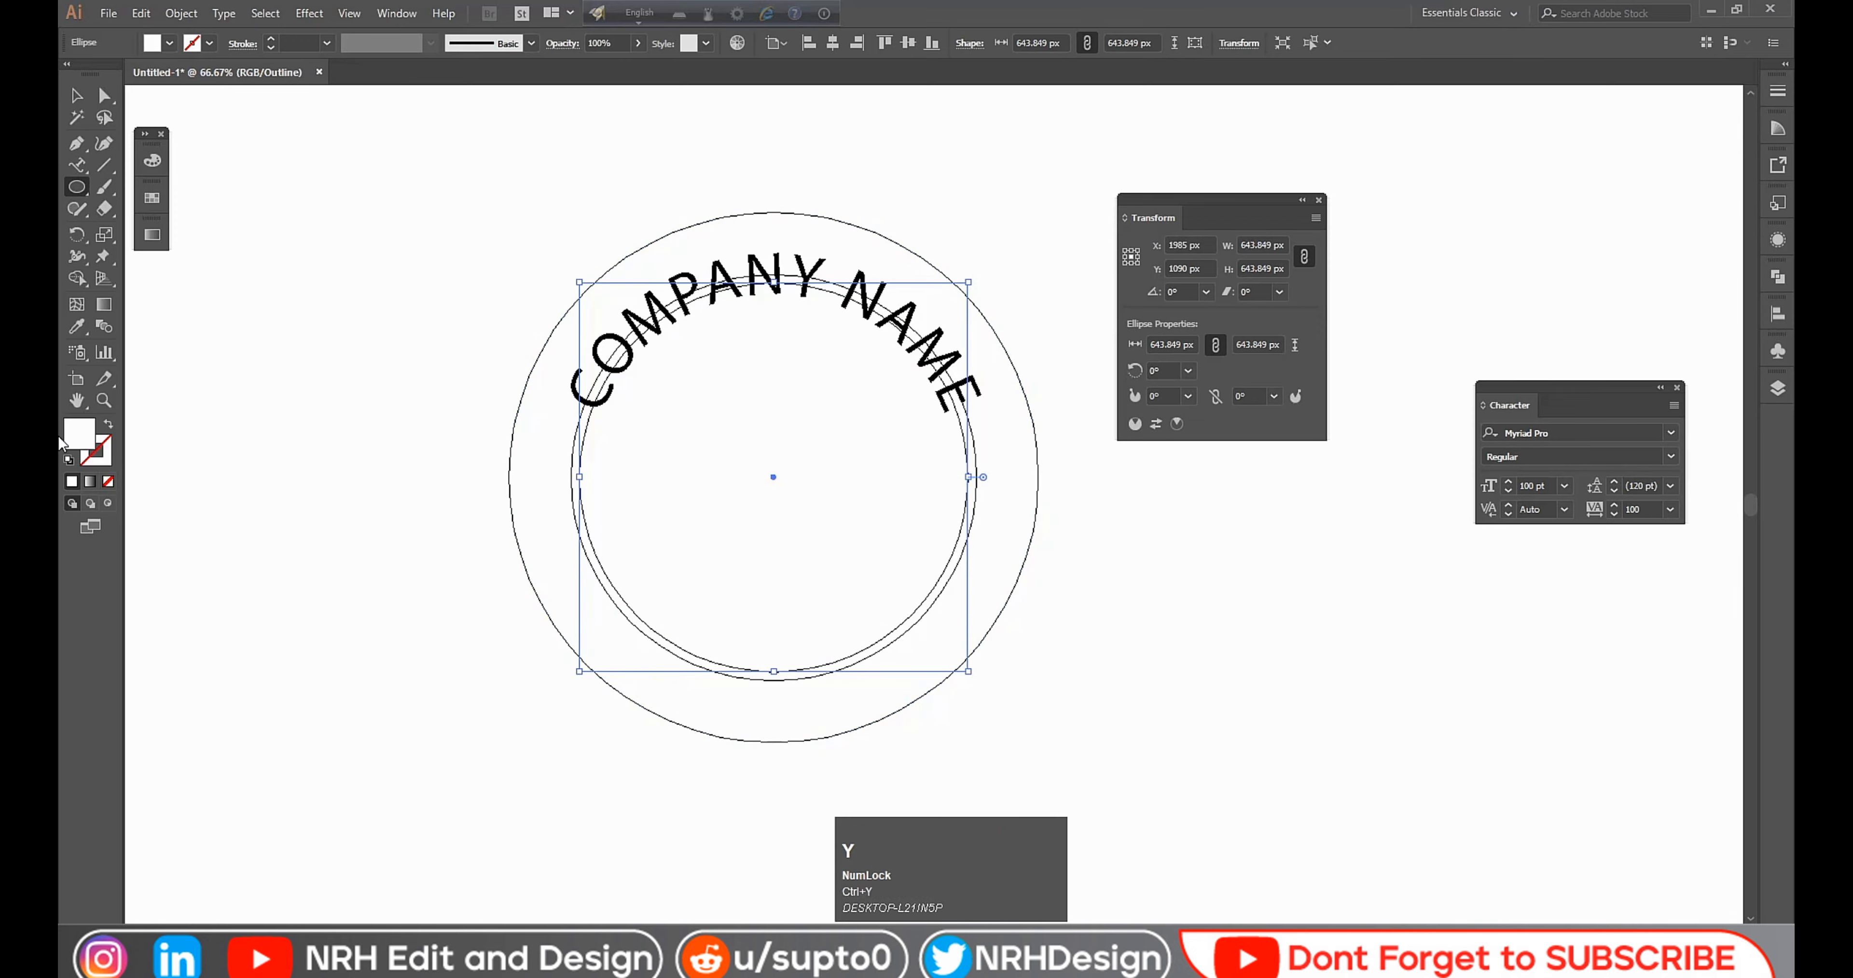
click(108, 425)
Step: Enlarge the new circle from its centre to 673 px to match the text's path, and restore the preview view
scroll(872, 550, up, 2)
scroll(889, 574, down, 1)
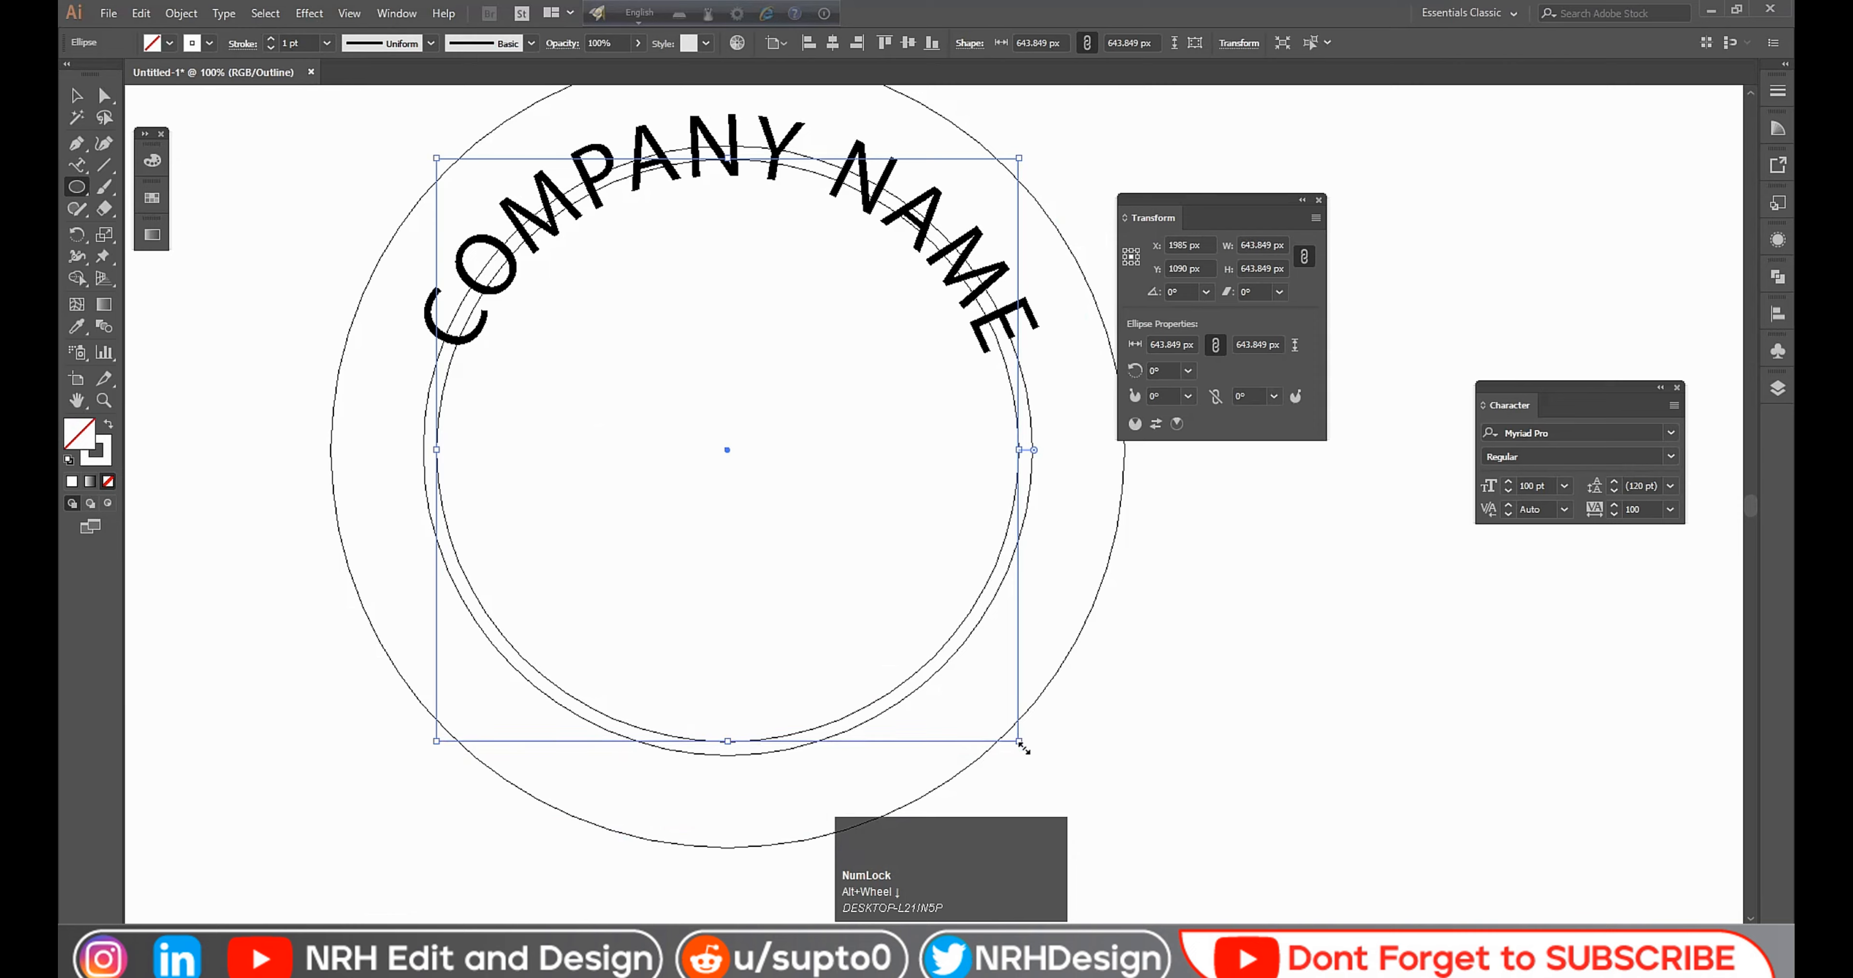
drag(1019, 742, 1033, 753)
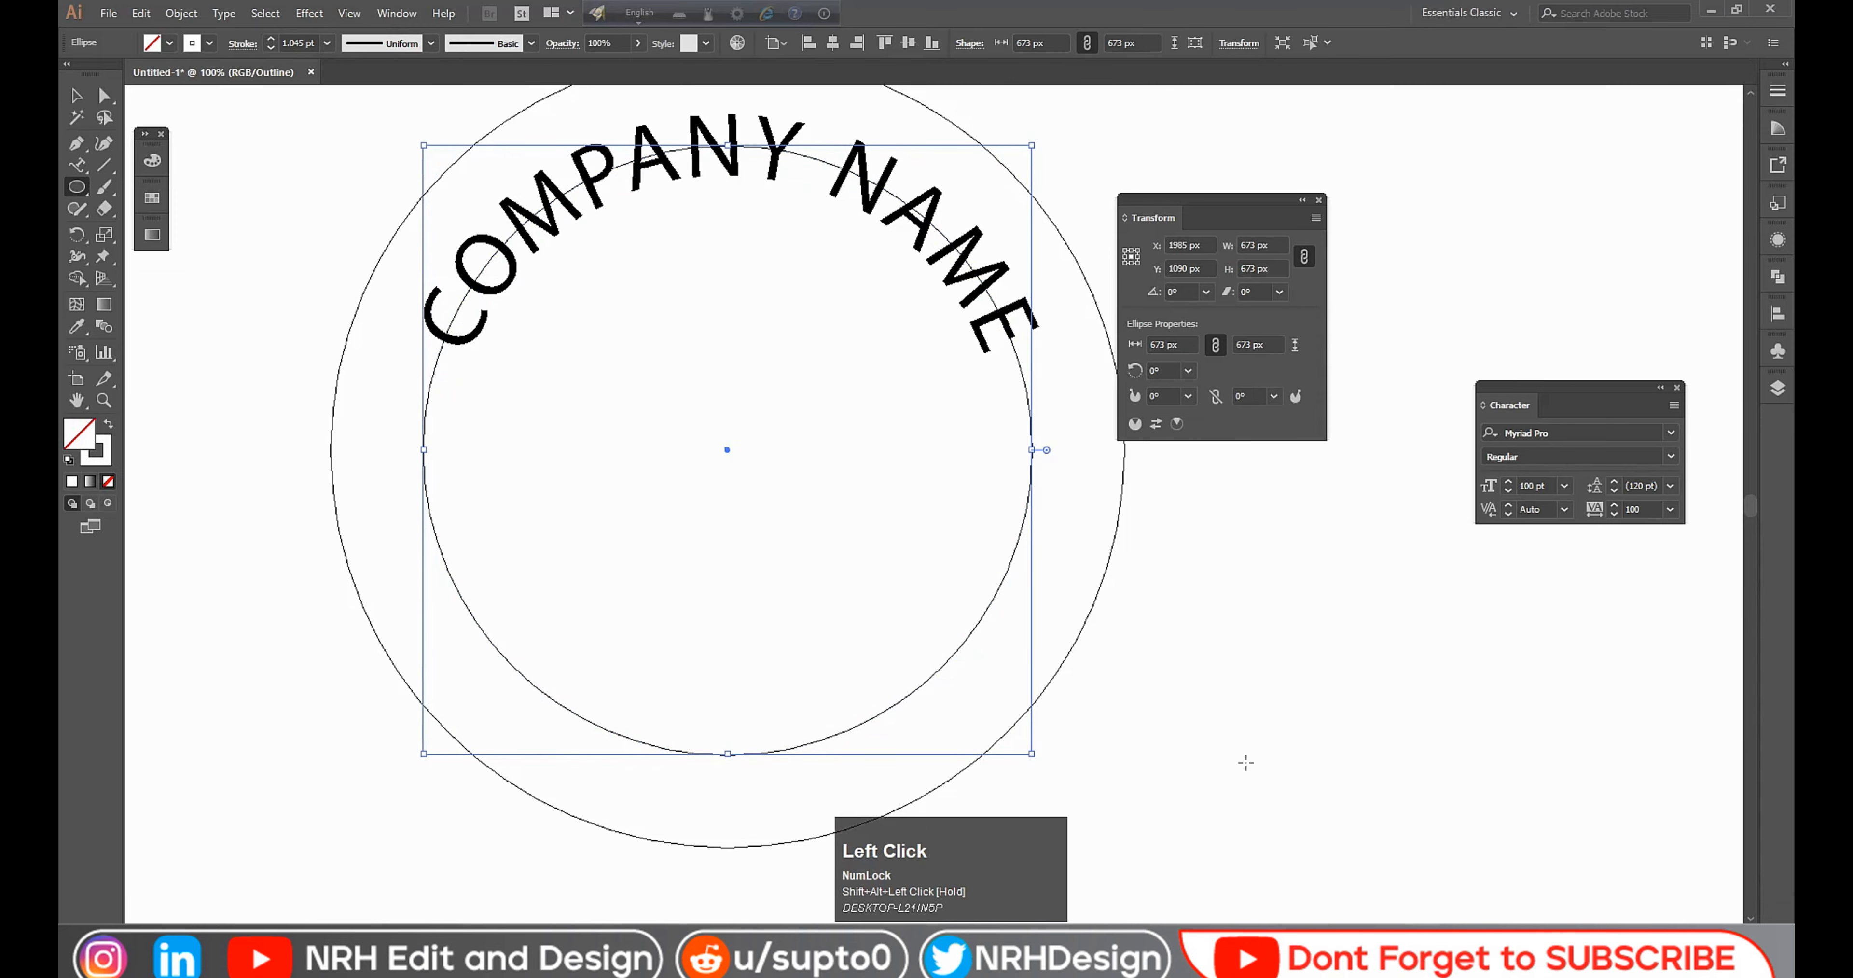
key(ctrl+y)
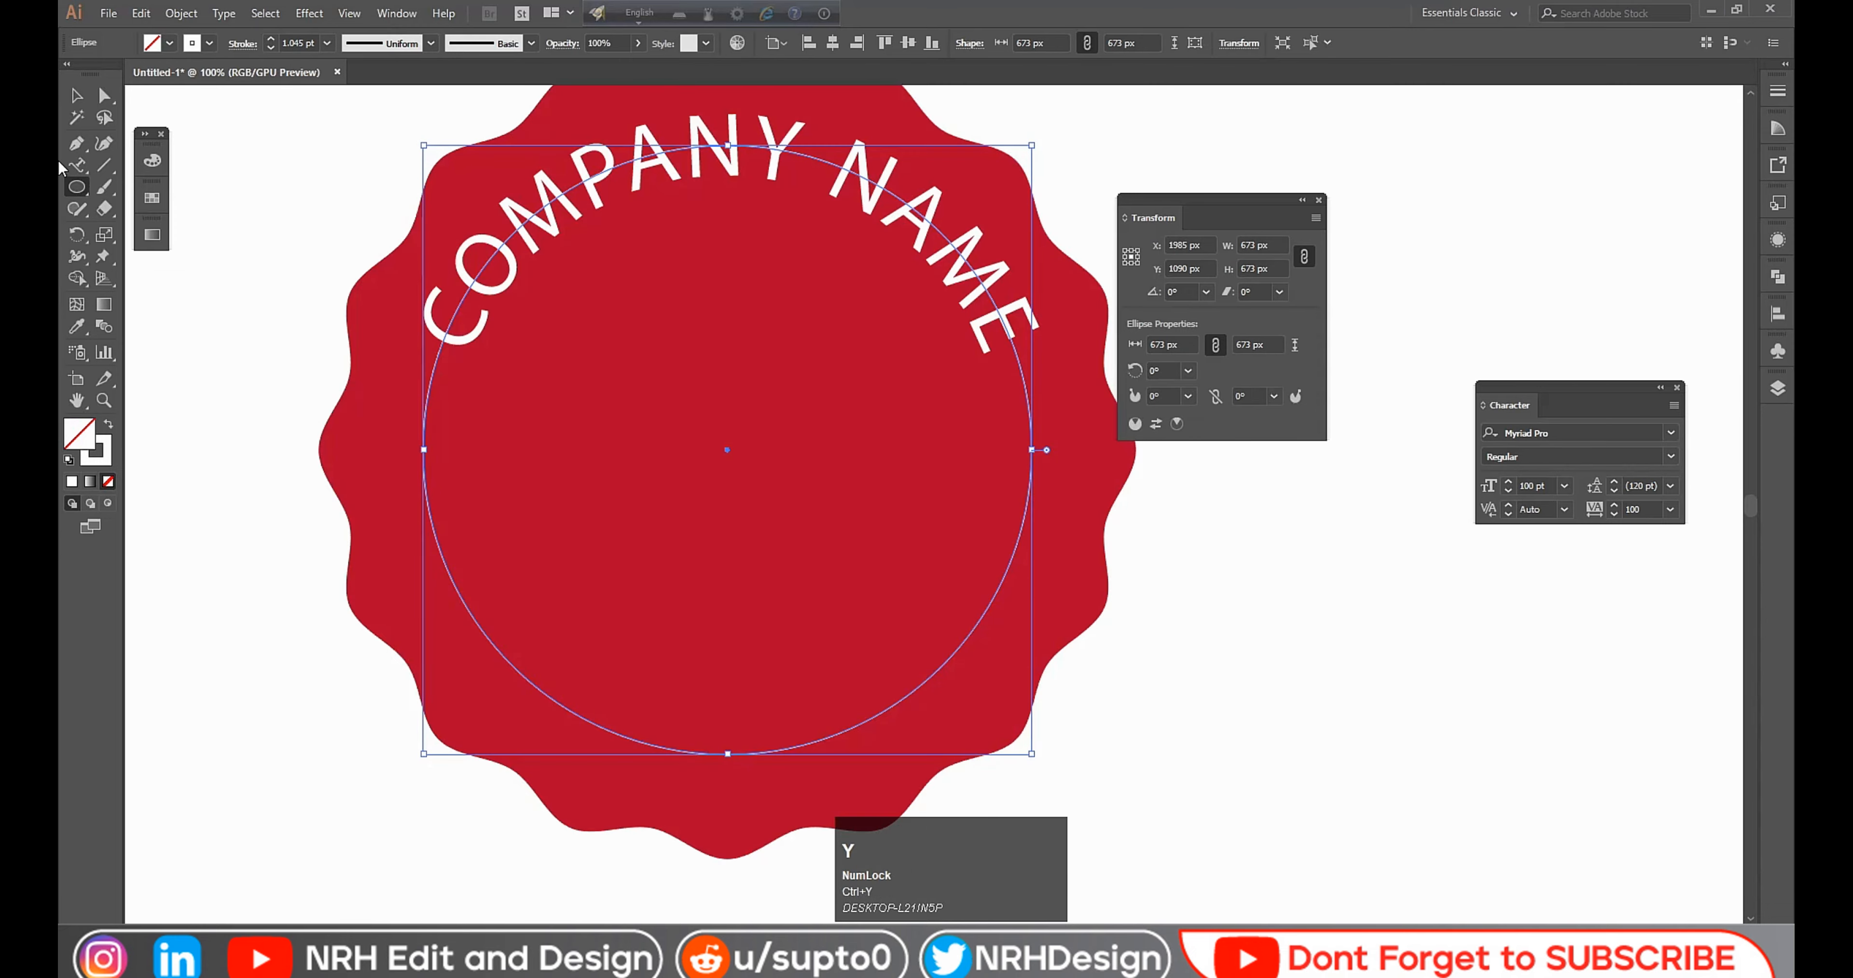
click(76, 95)
click(206, 310)
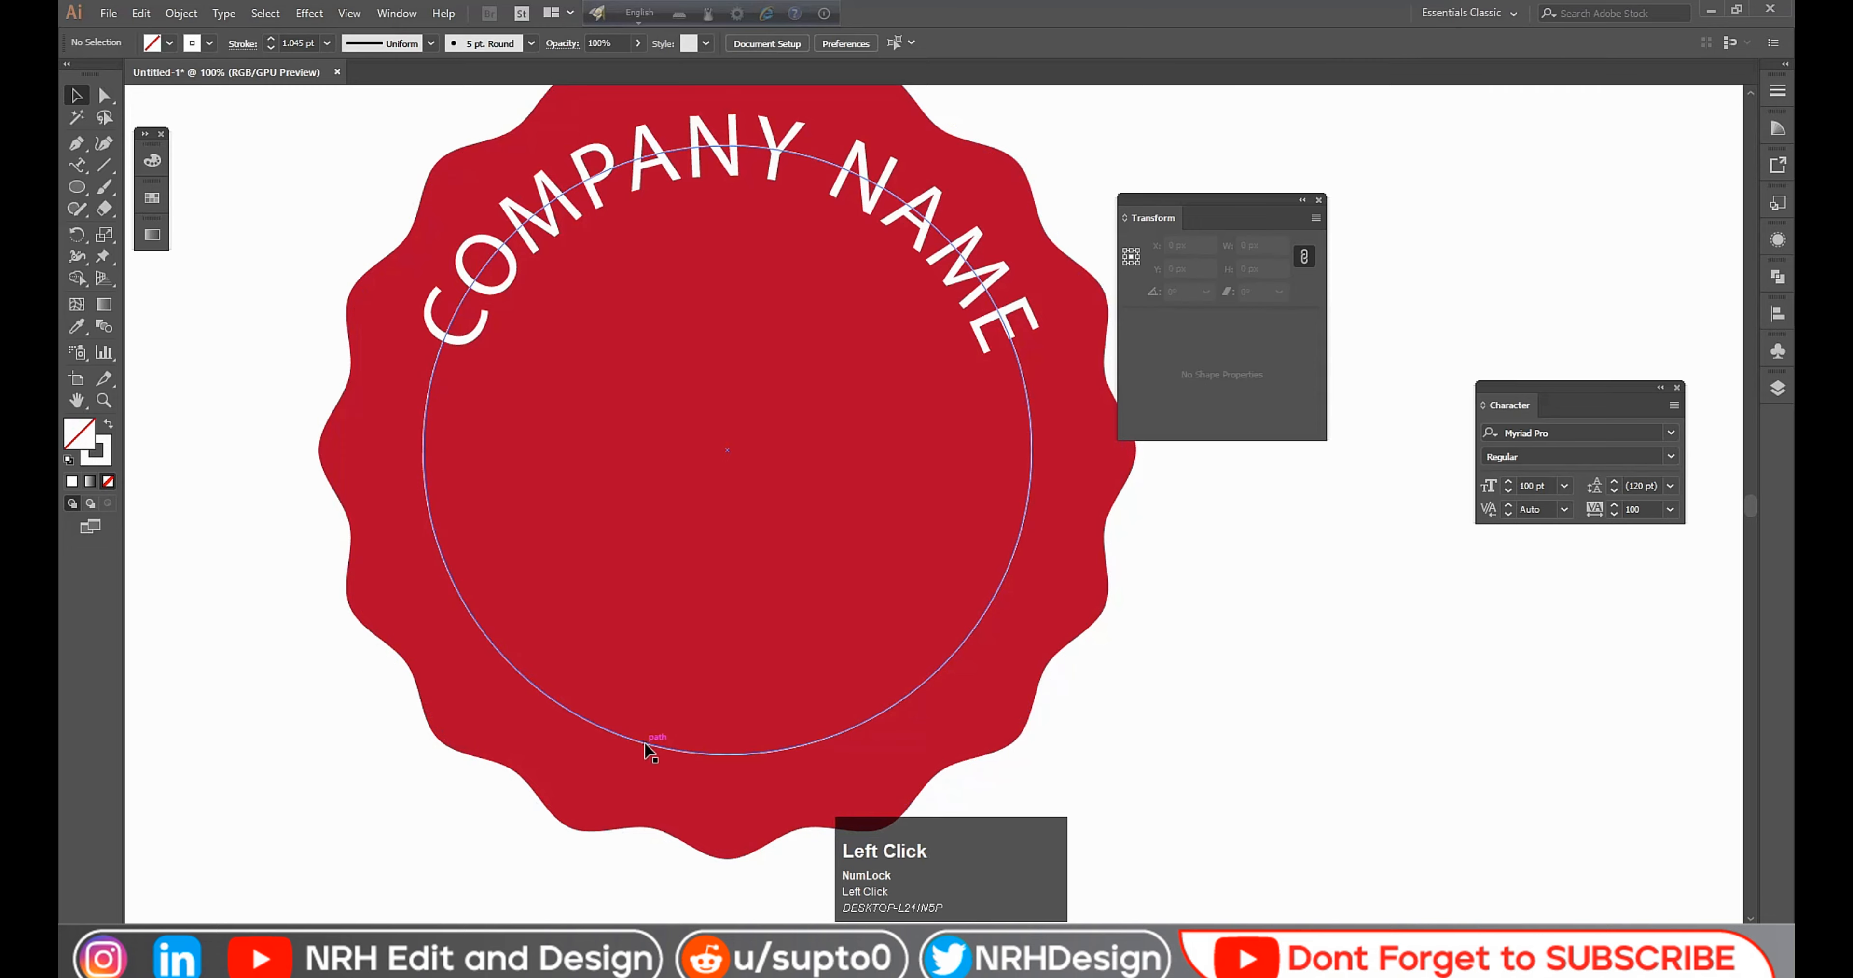
Step: Add path type reading "Tagline Here" on the 673 px circle, starting from its bottom anchor
click(651, 745)
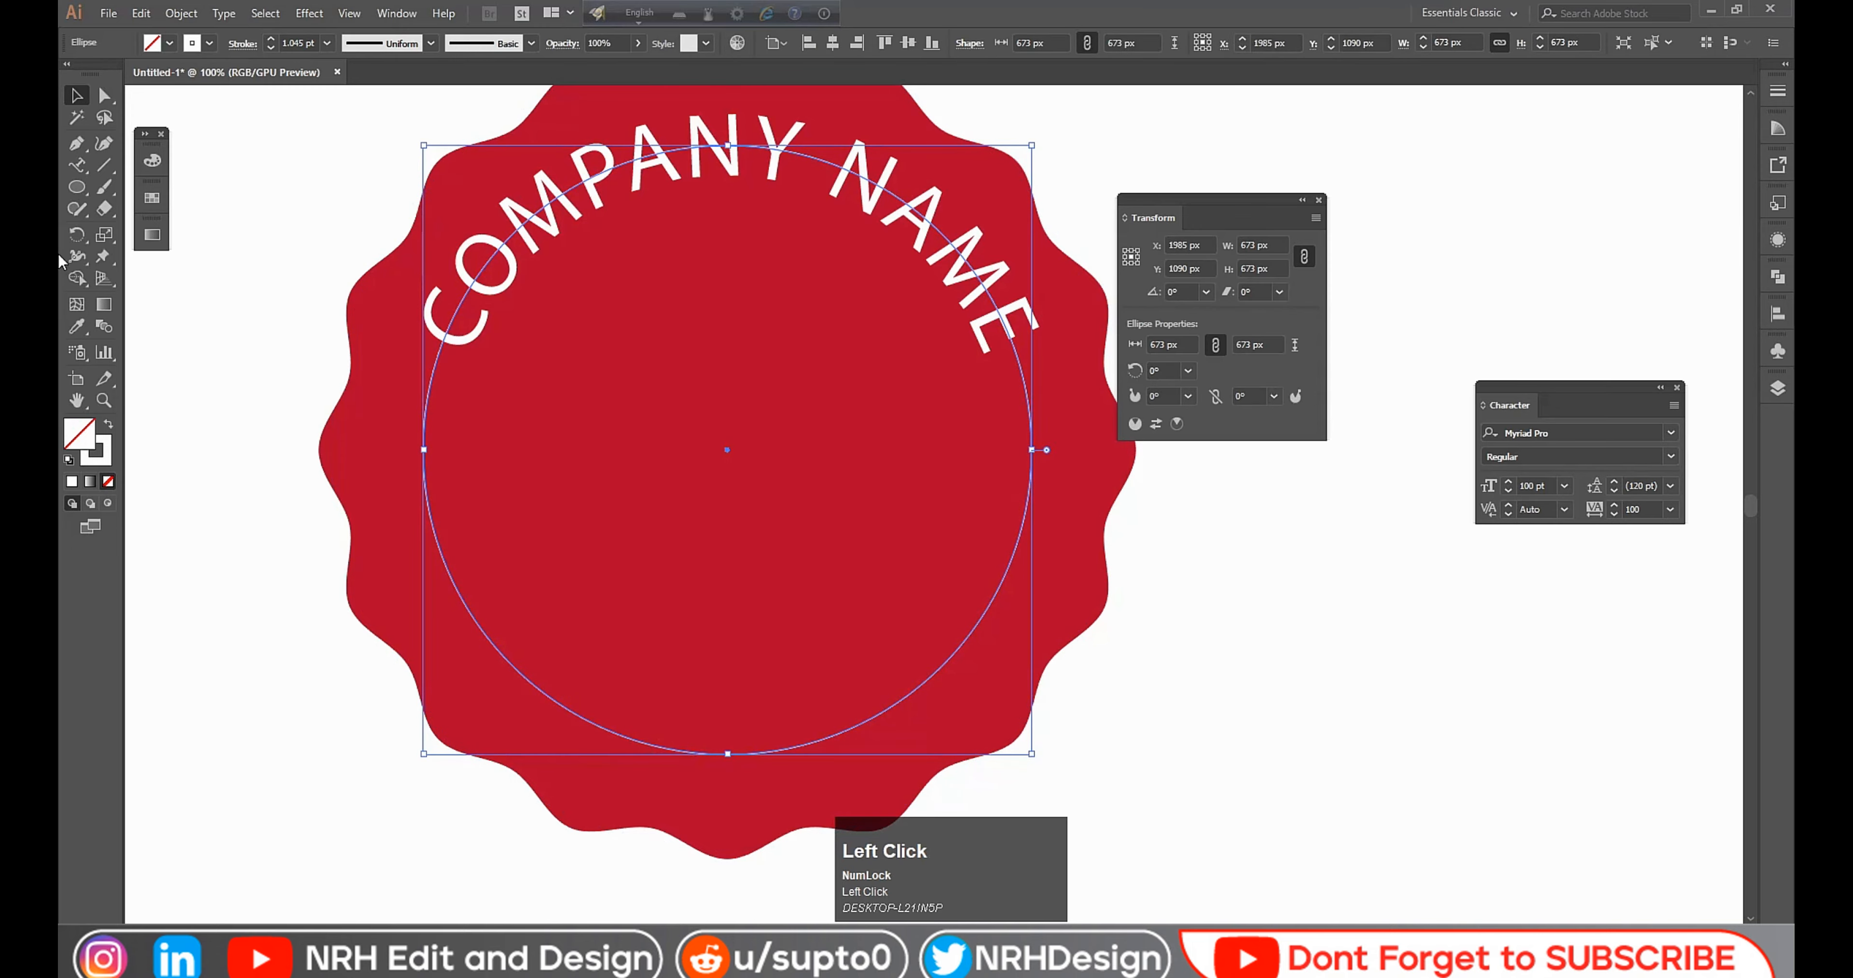
click(77, 165)
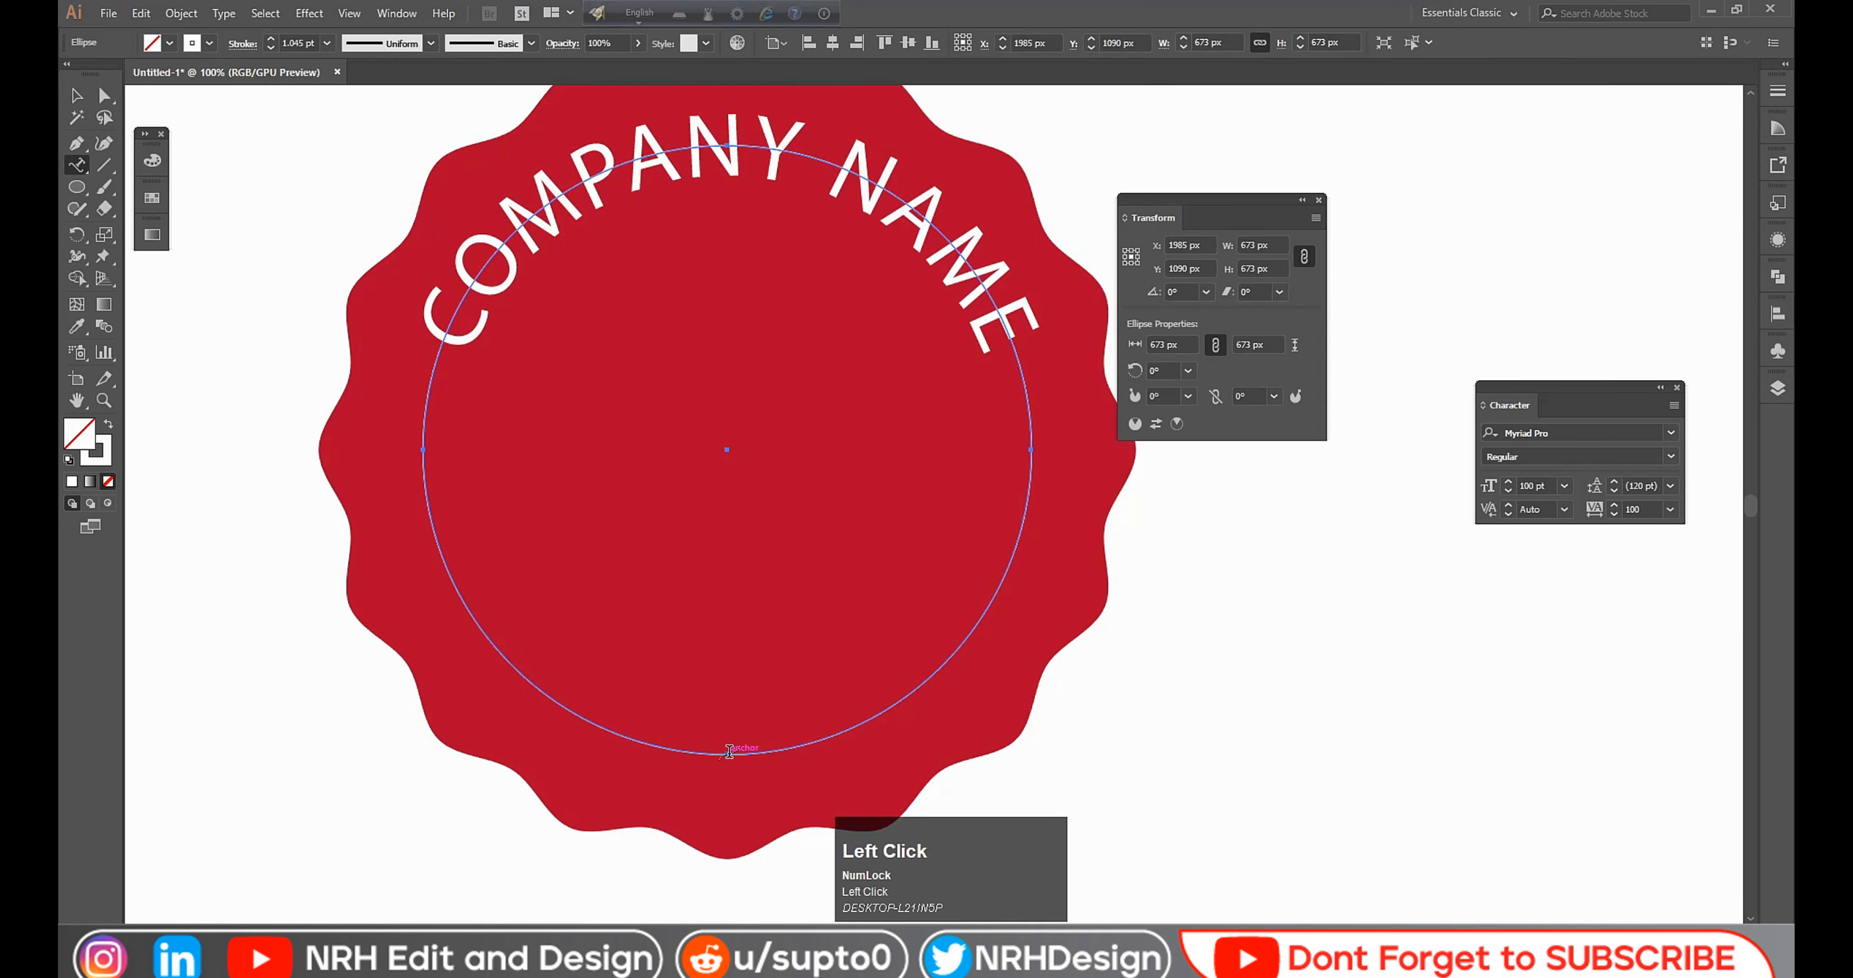
click(728, 750)
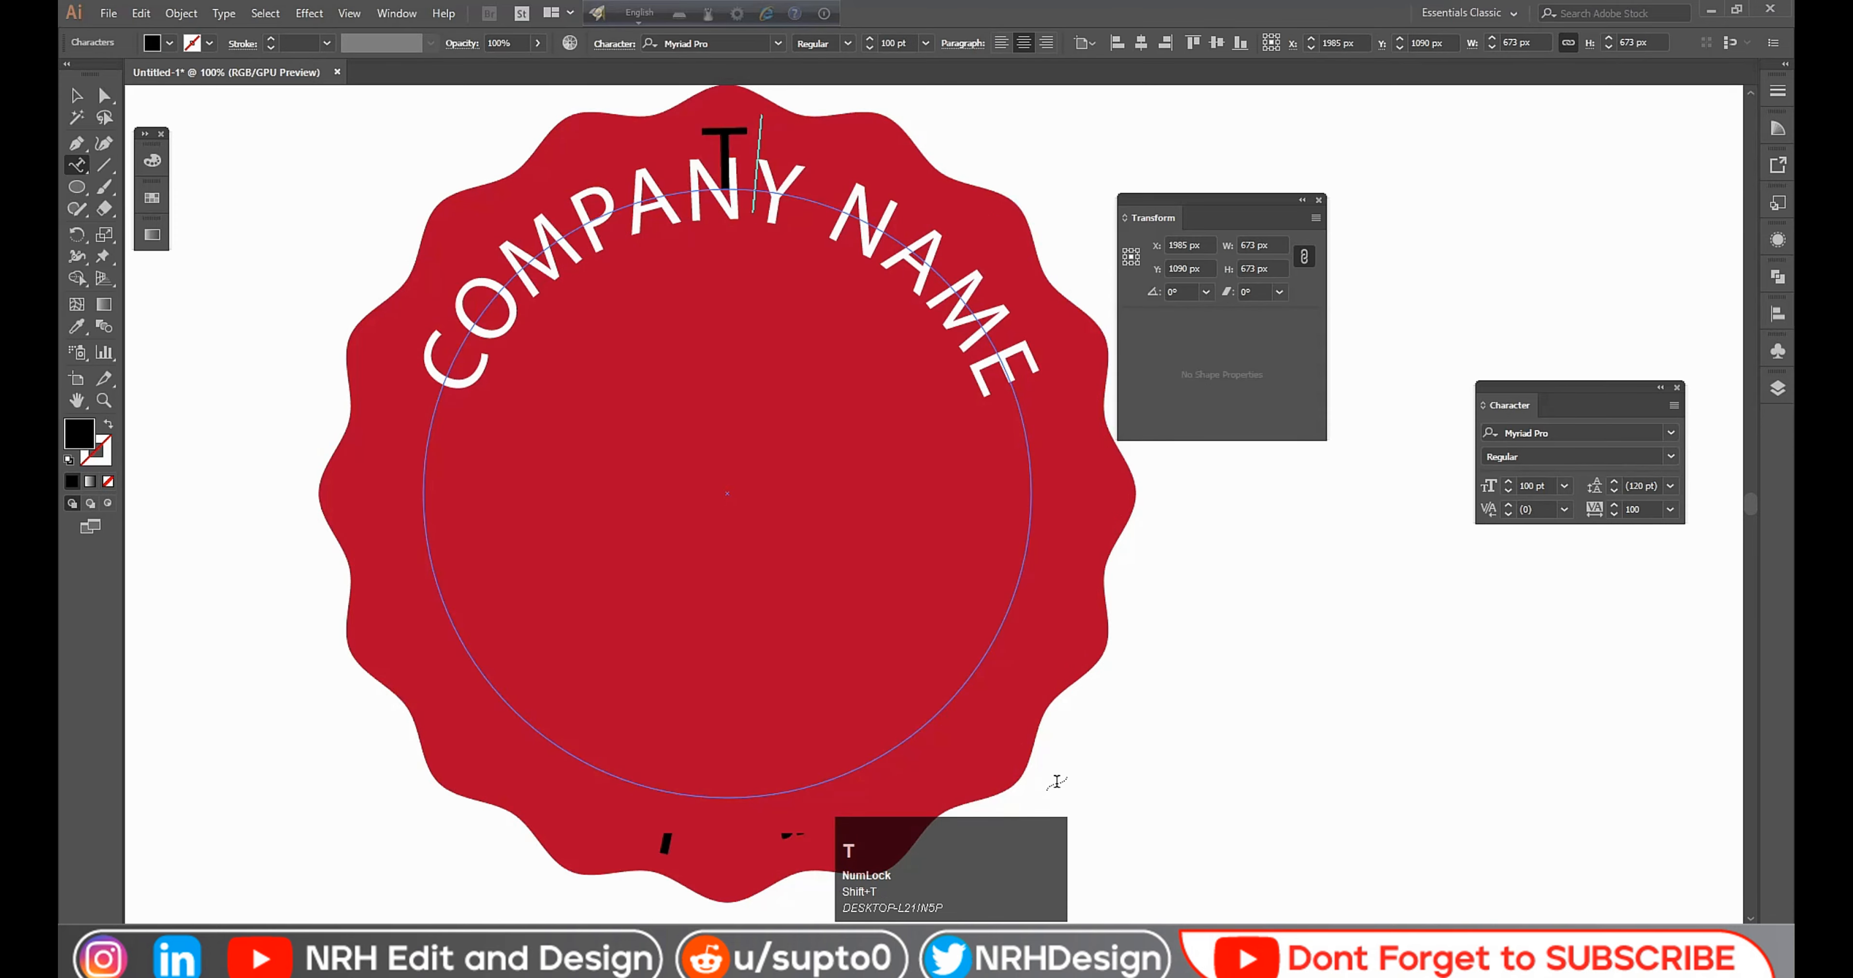
text(ag)
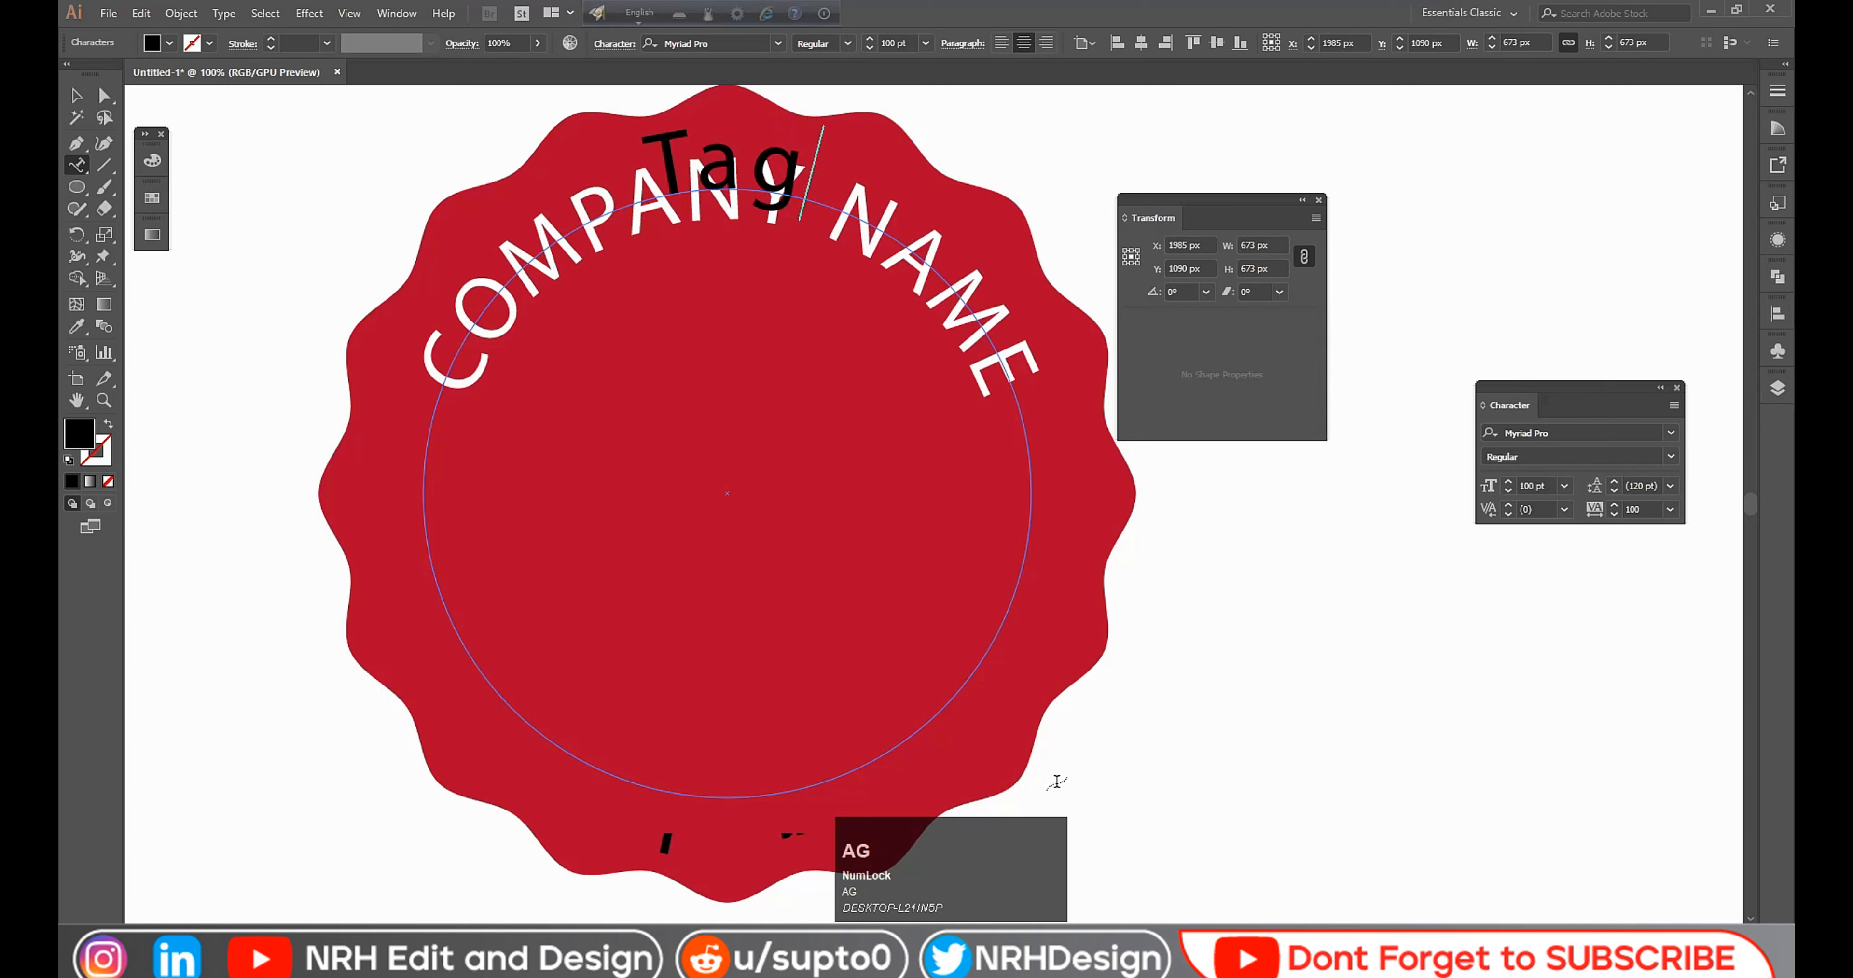
text(line )
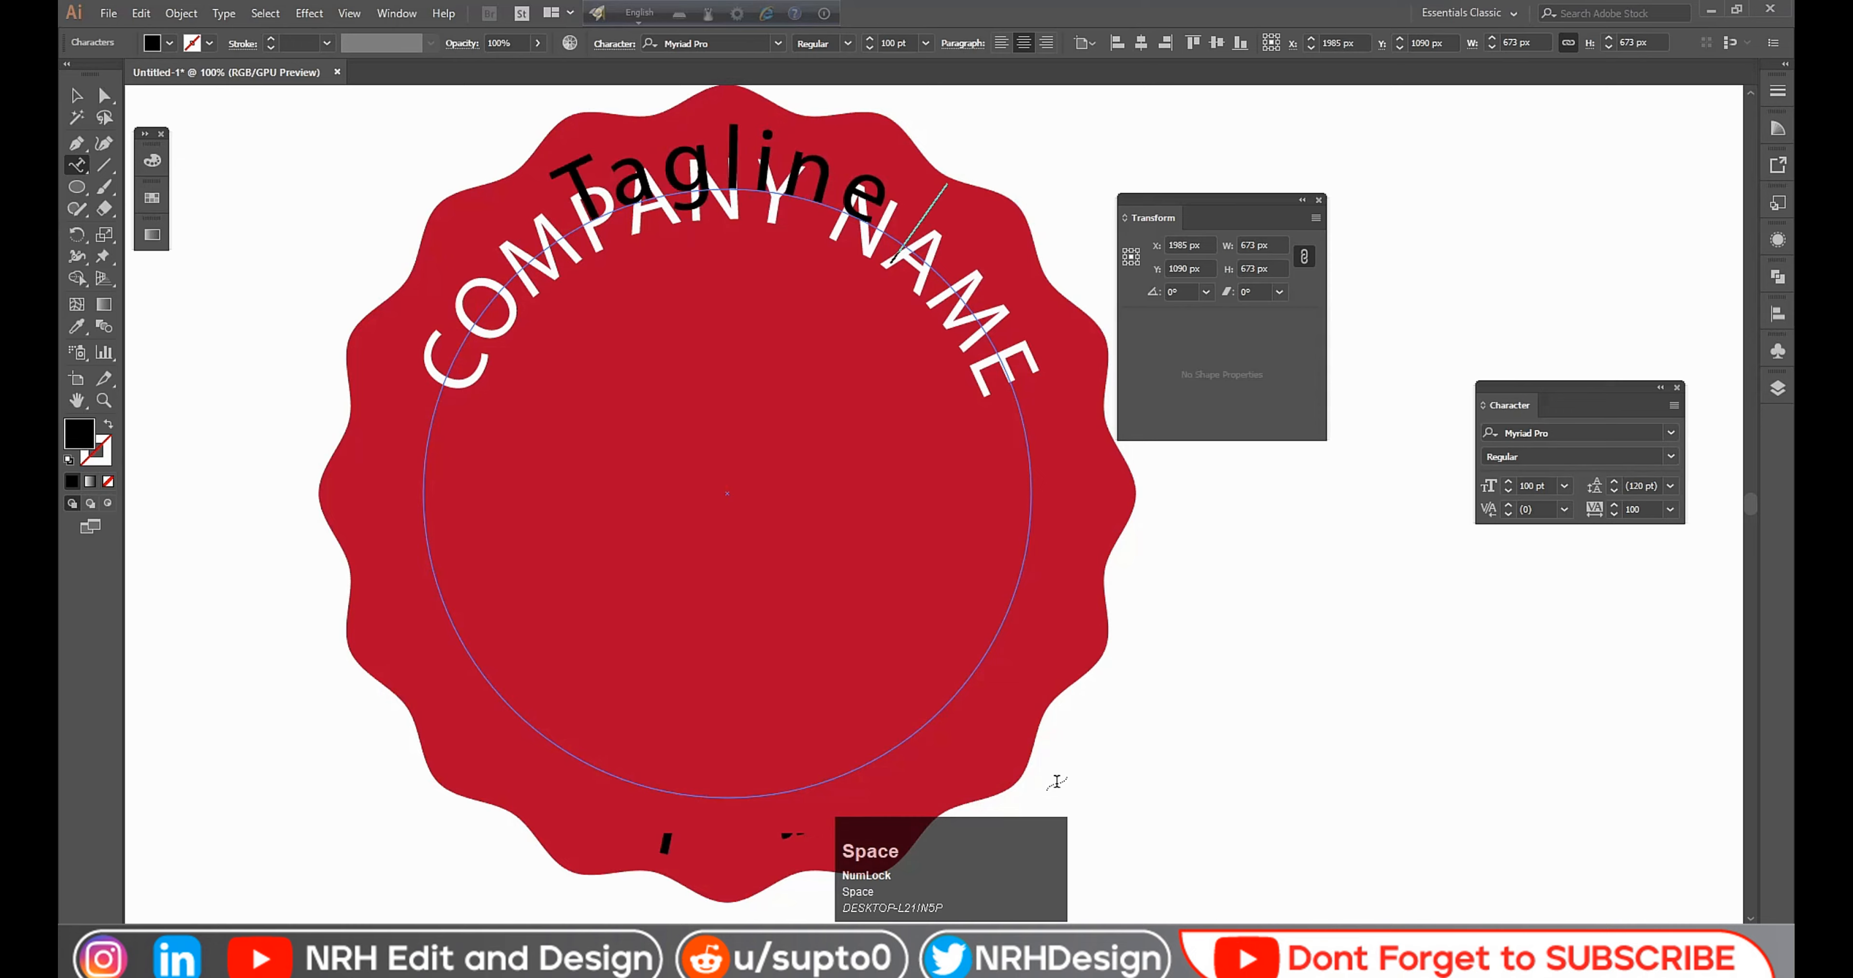
text(h)
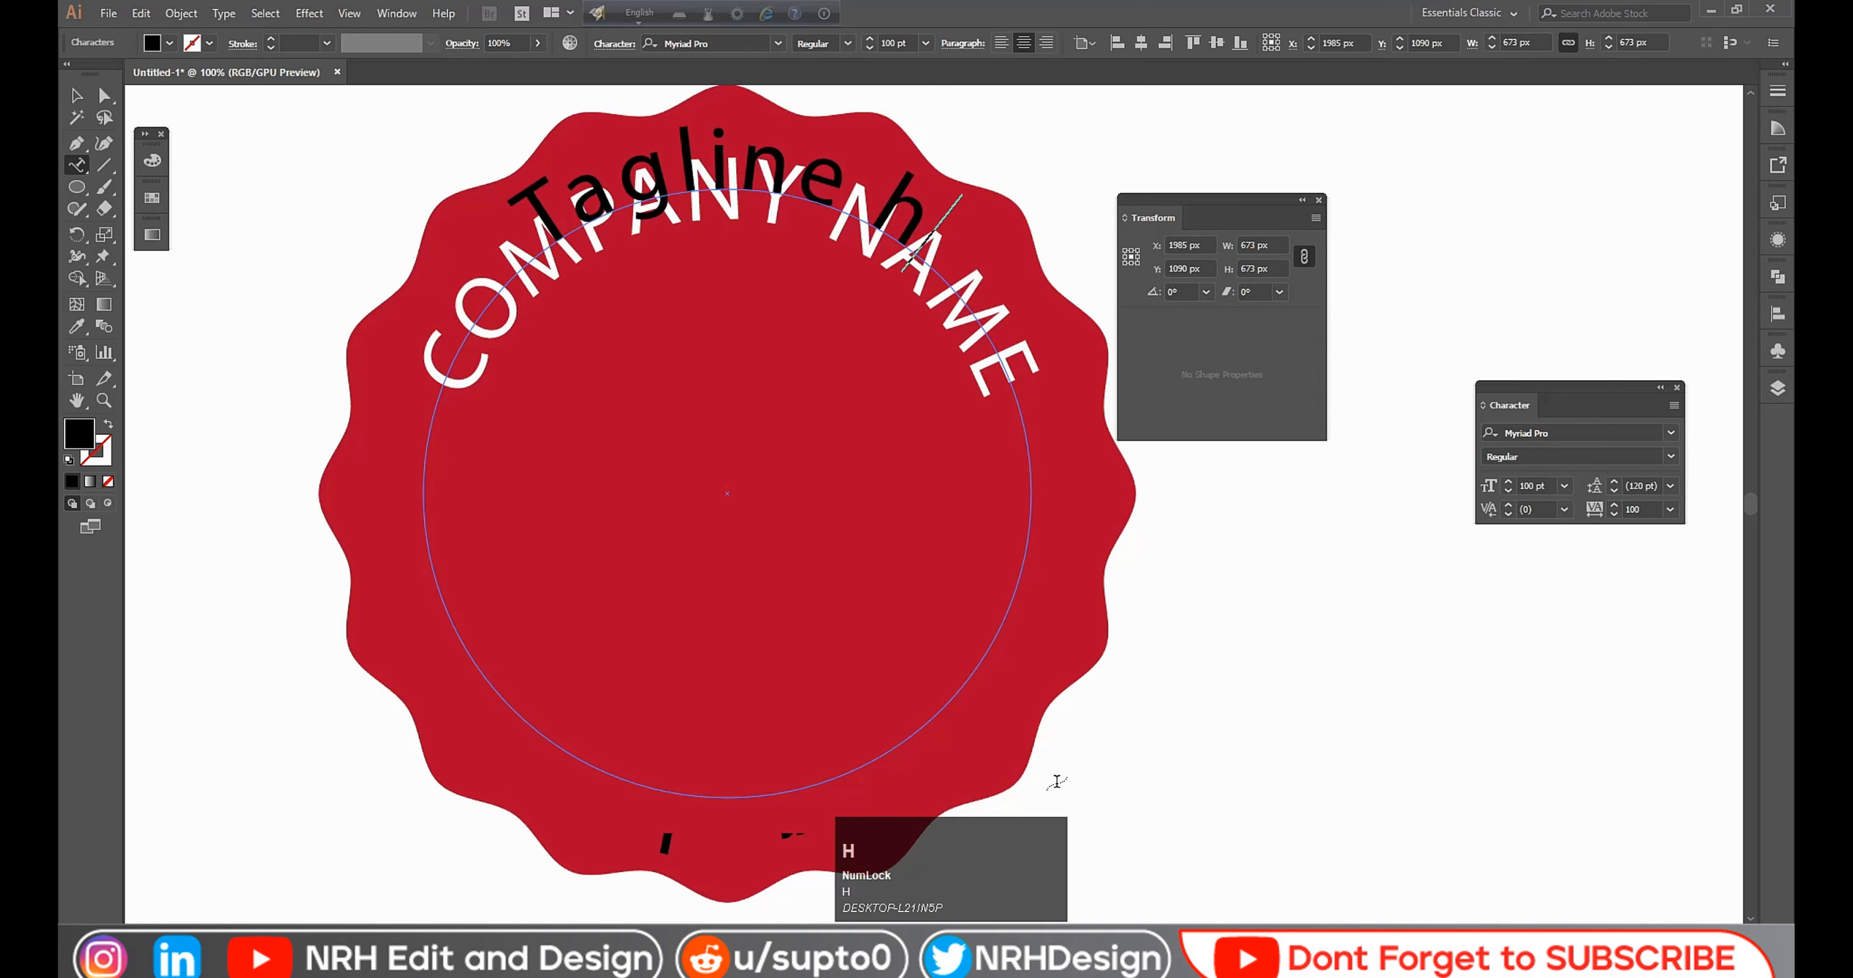
text(ere)
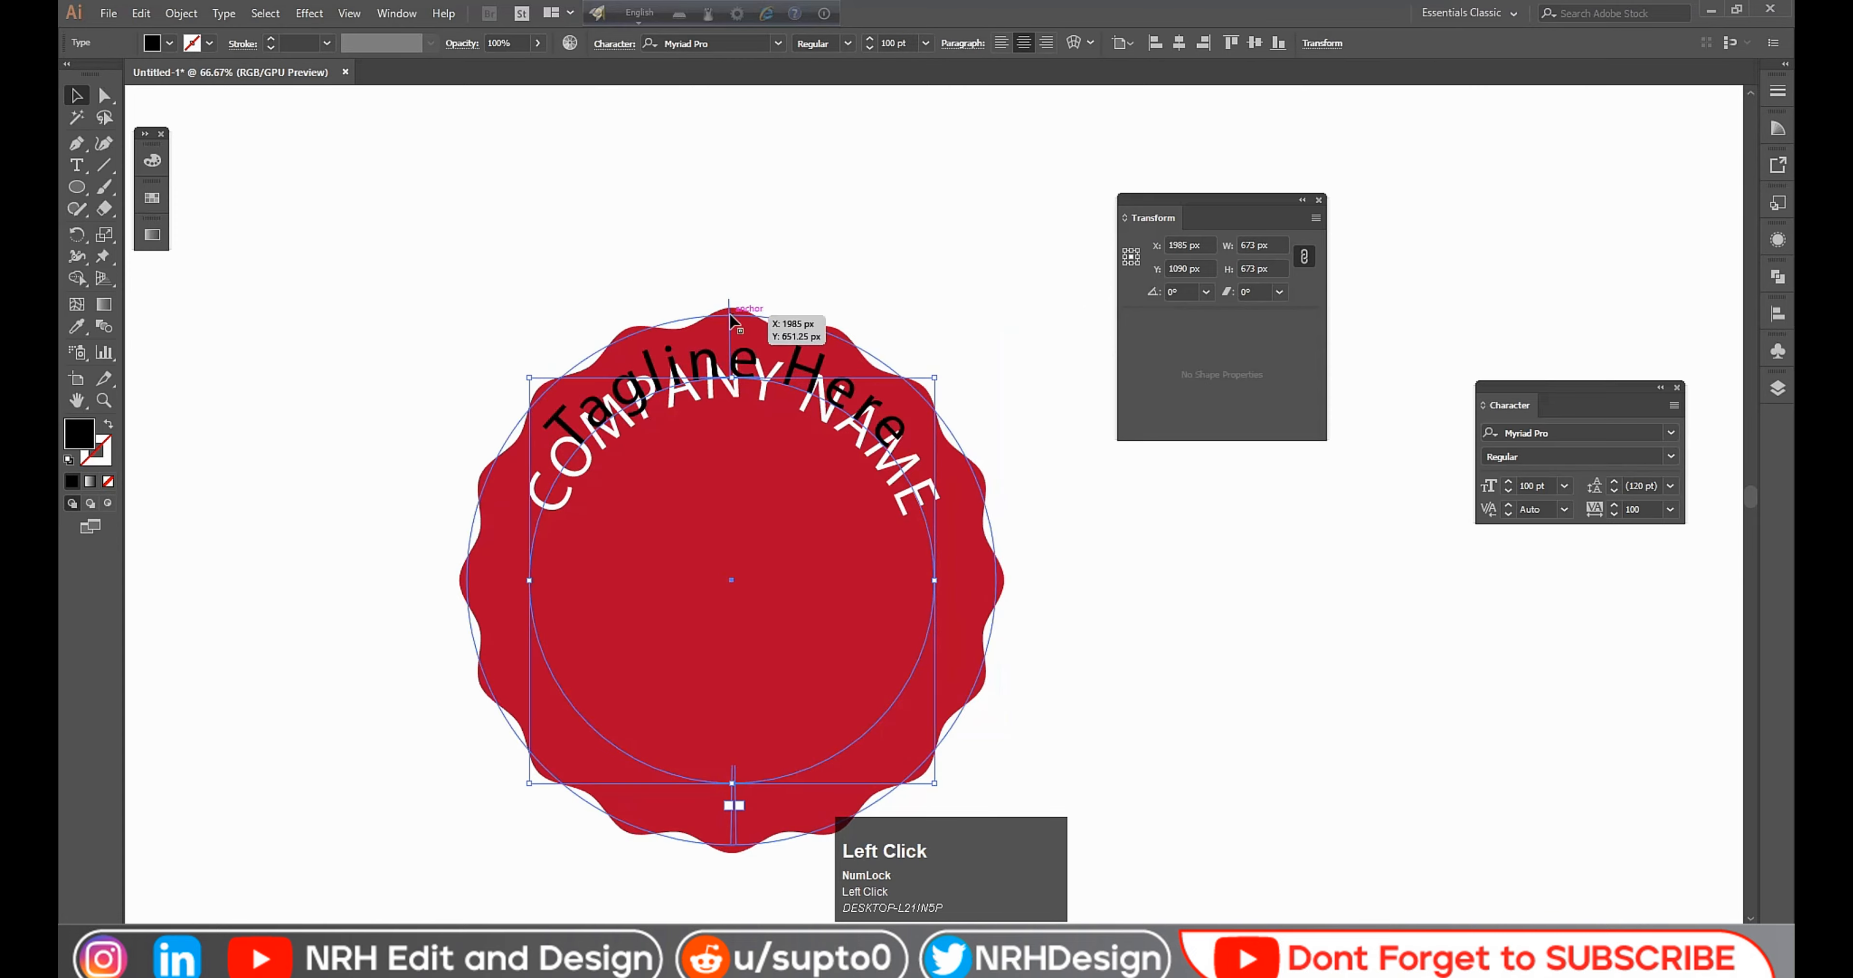
Step: Flip the tagline to the inside of the circle's lower half and align it to the path's Center in the Type on a Path options
drag(733, 305, 732, 777)
scroll(696, 848, up, 1)
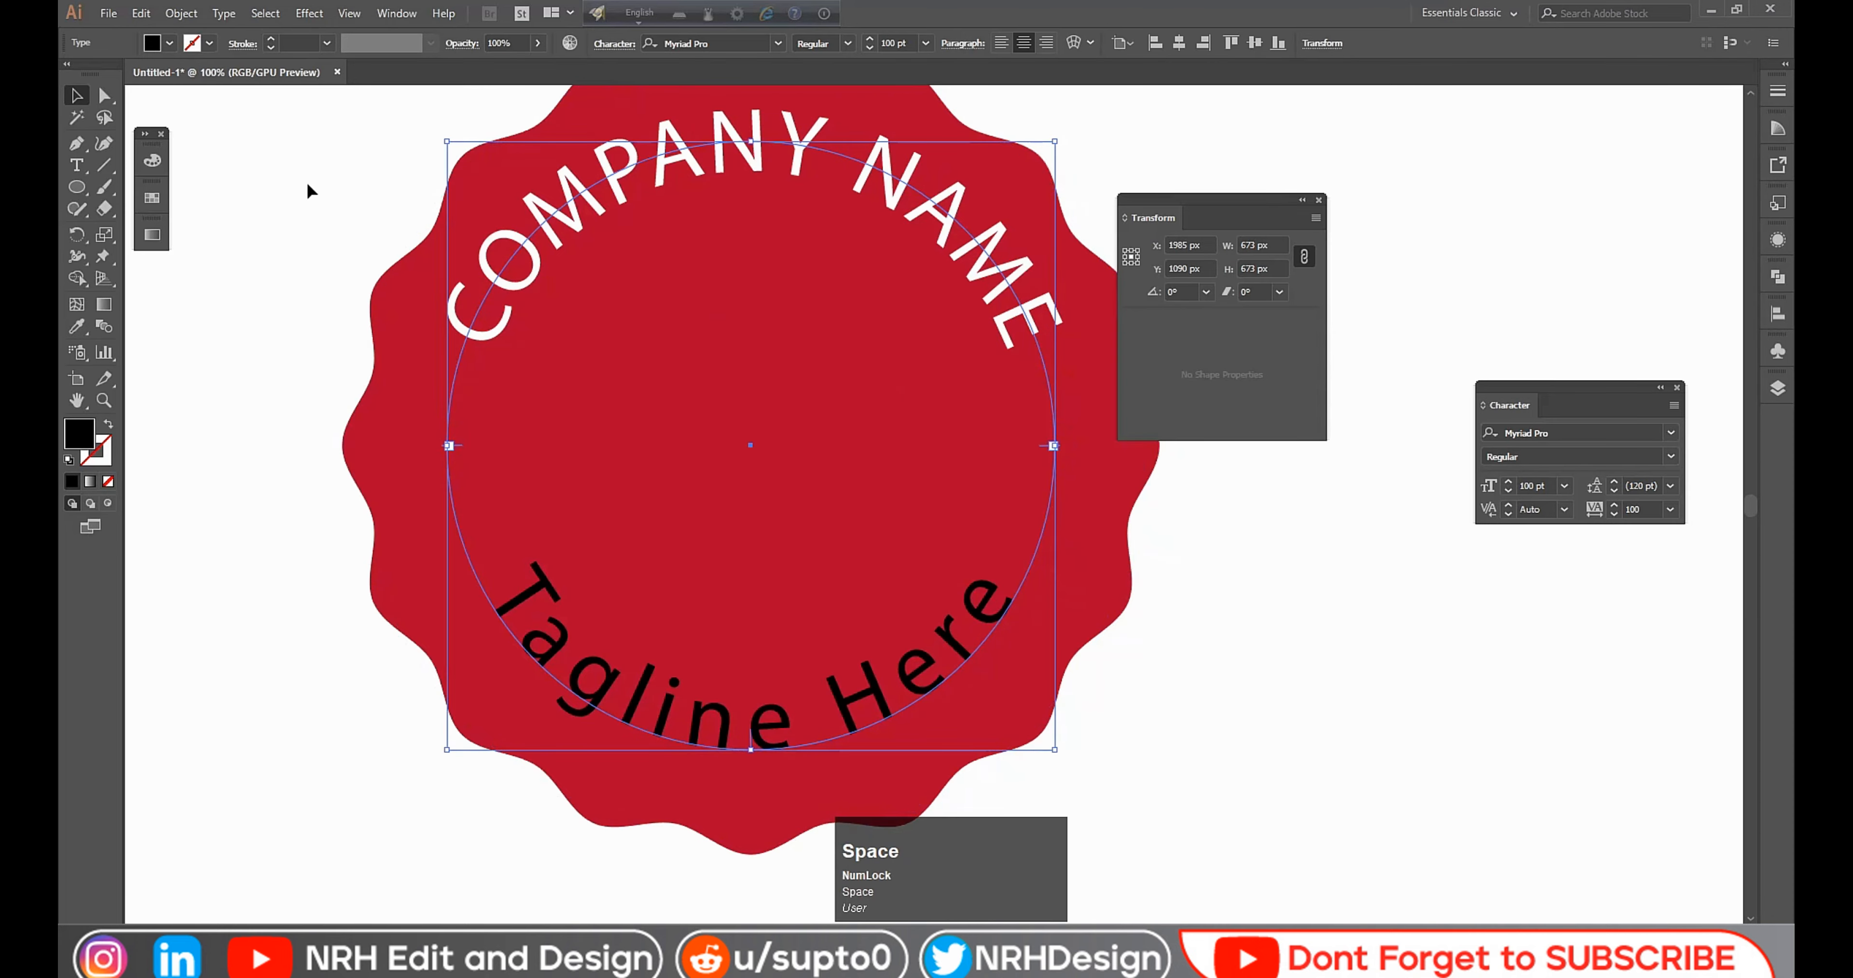
click(222, 14)
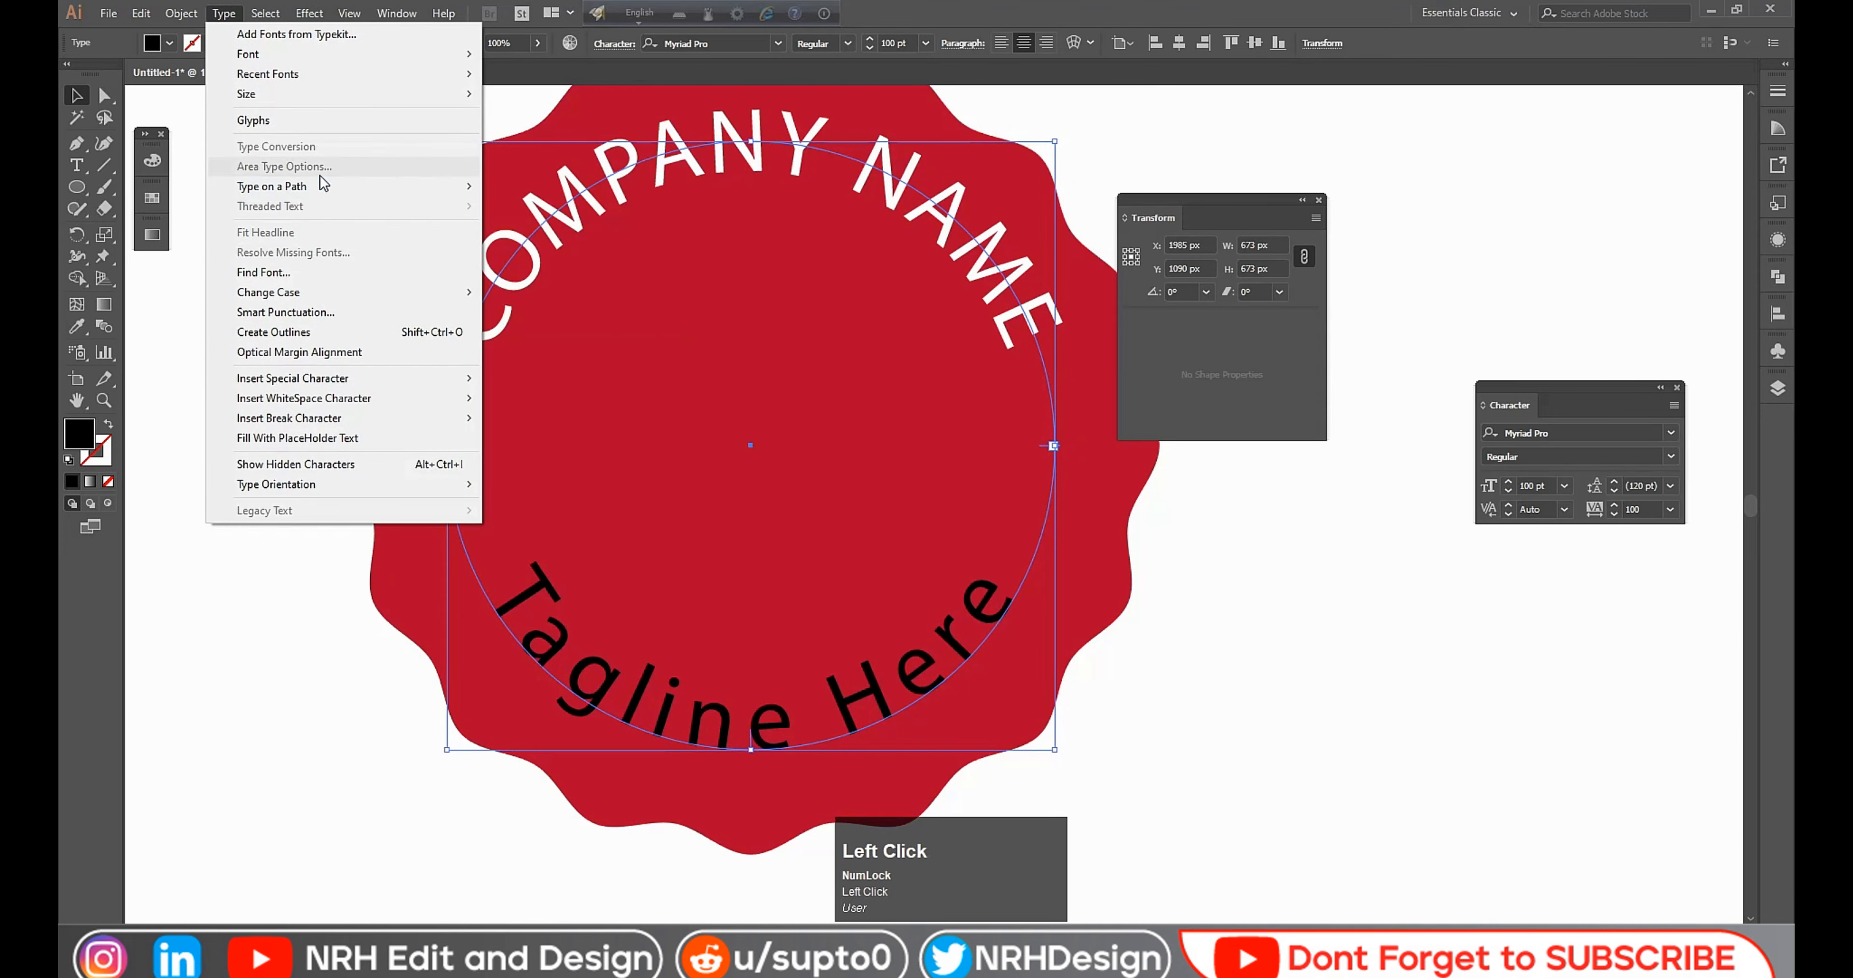
click(567, 292)
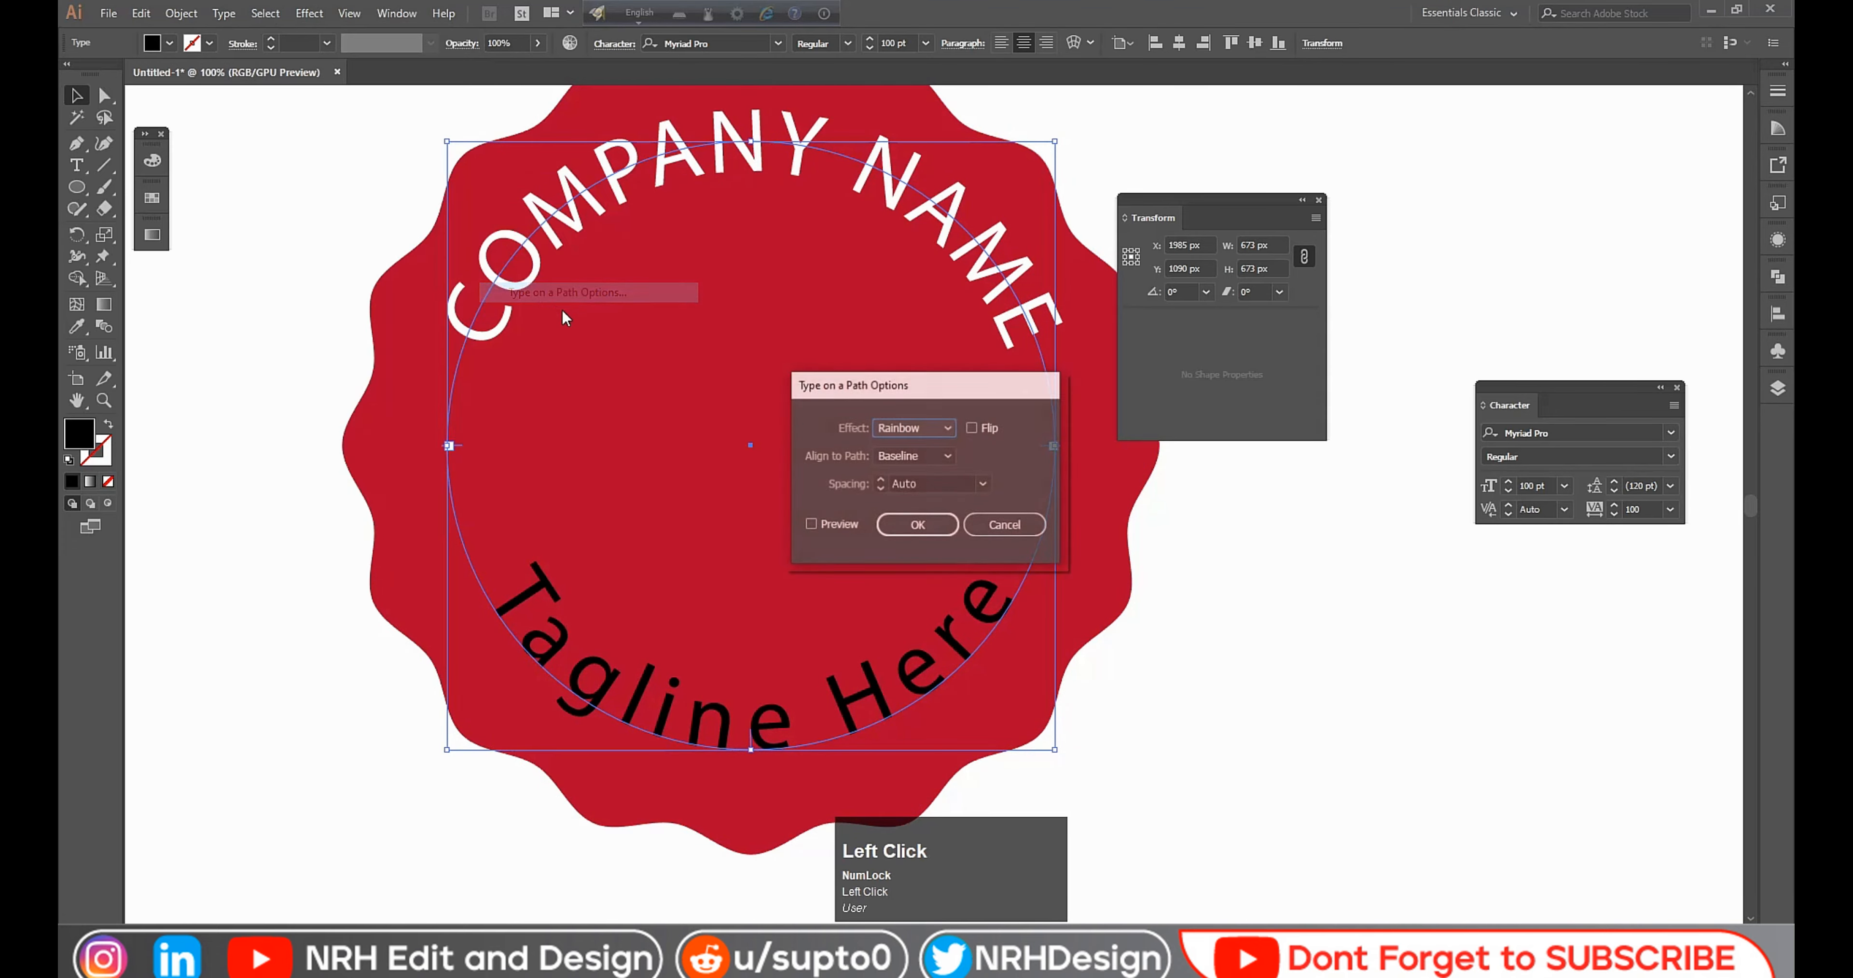
click(811, 524)
click(928, 455)
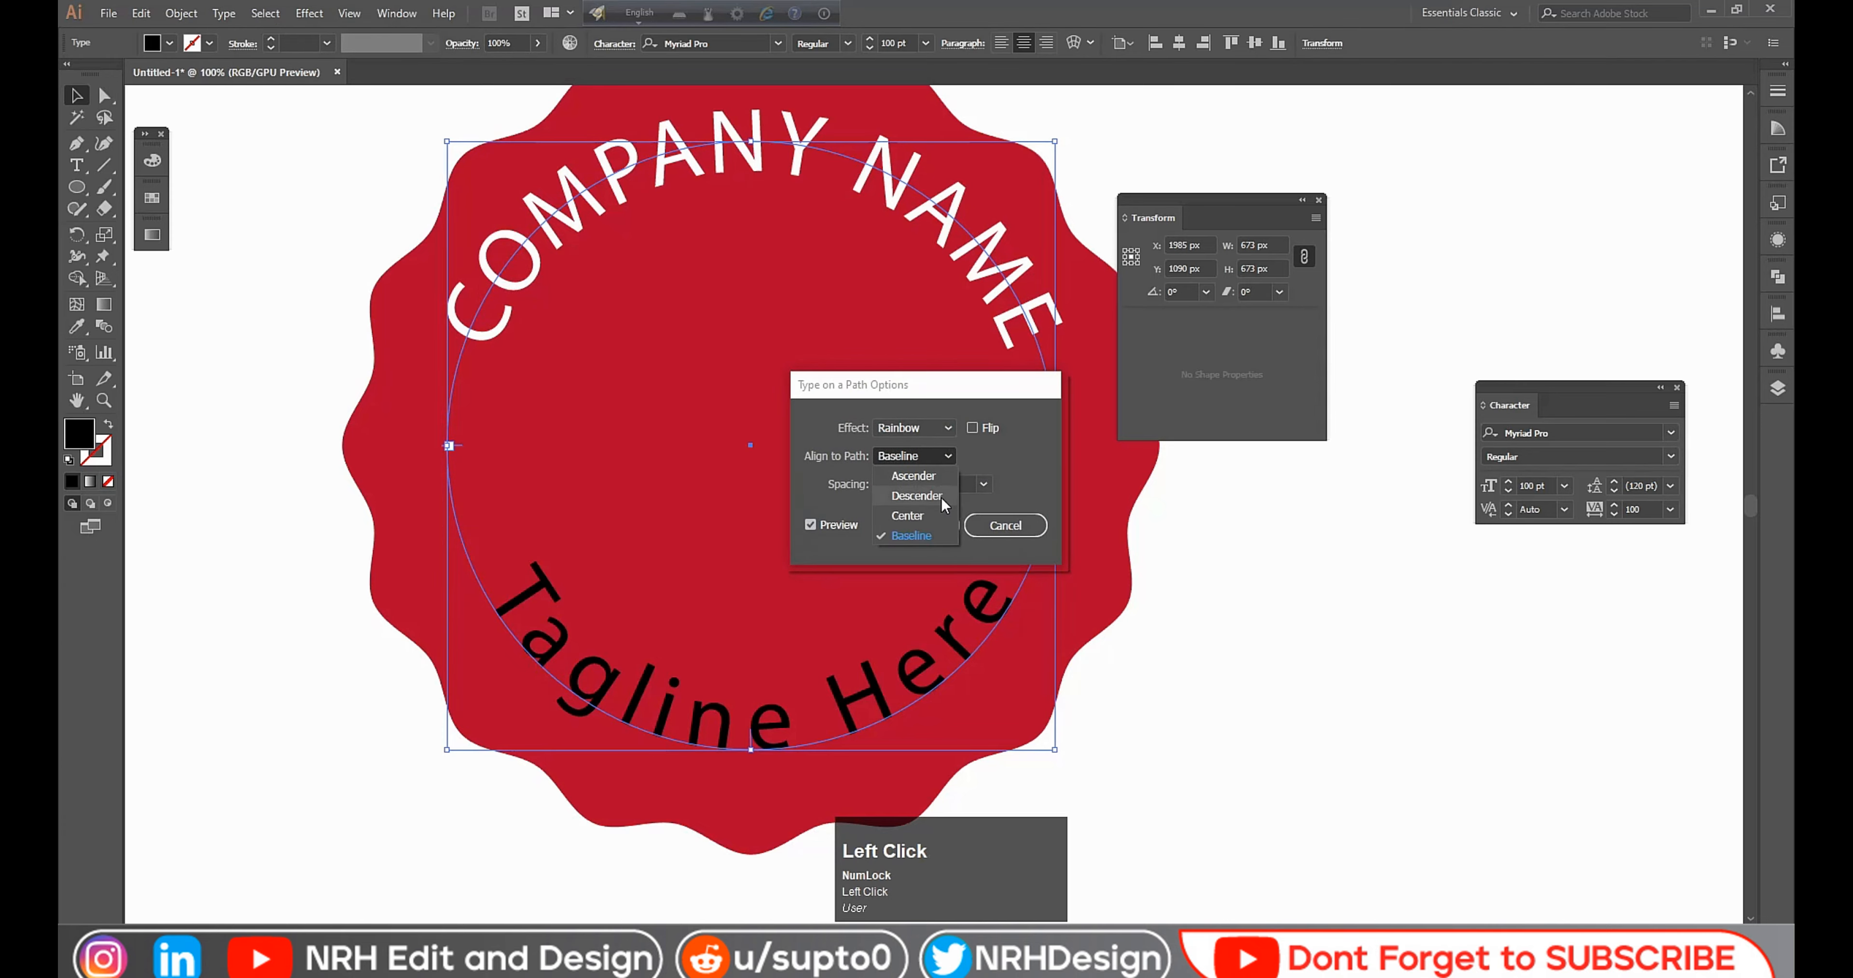
click(913, 518)
click(917, 525)
click(1155, 648)
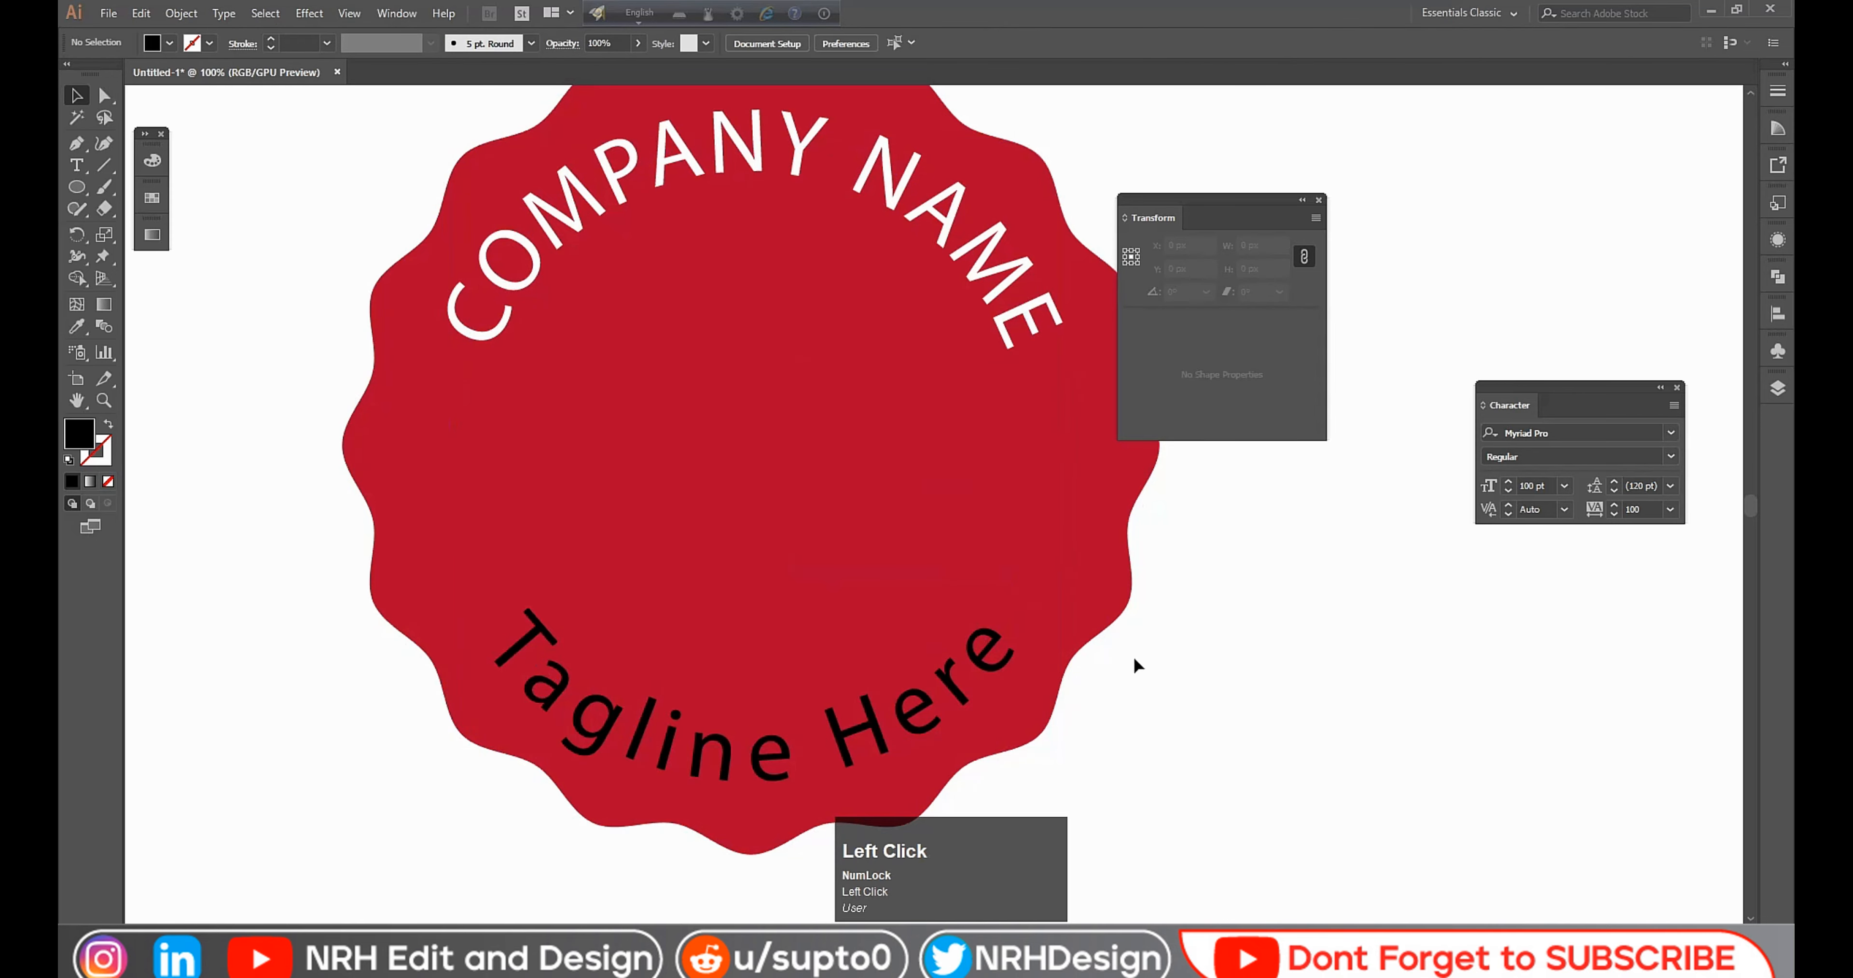
Step: Set the tracking of the "Tagline Here" text to 118
scroll(1147, 656, down, 3)
drag(1154, 656, 1022, 668)
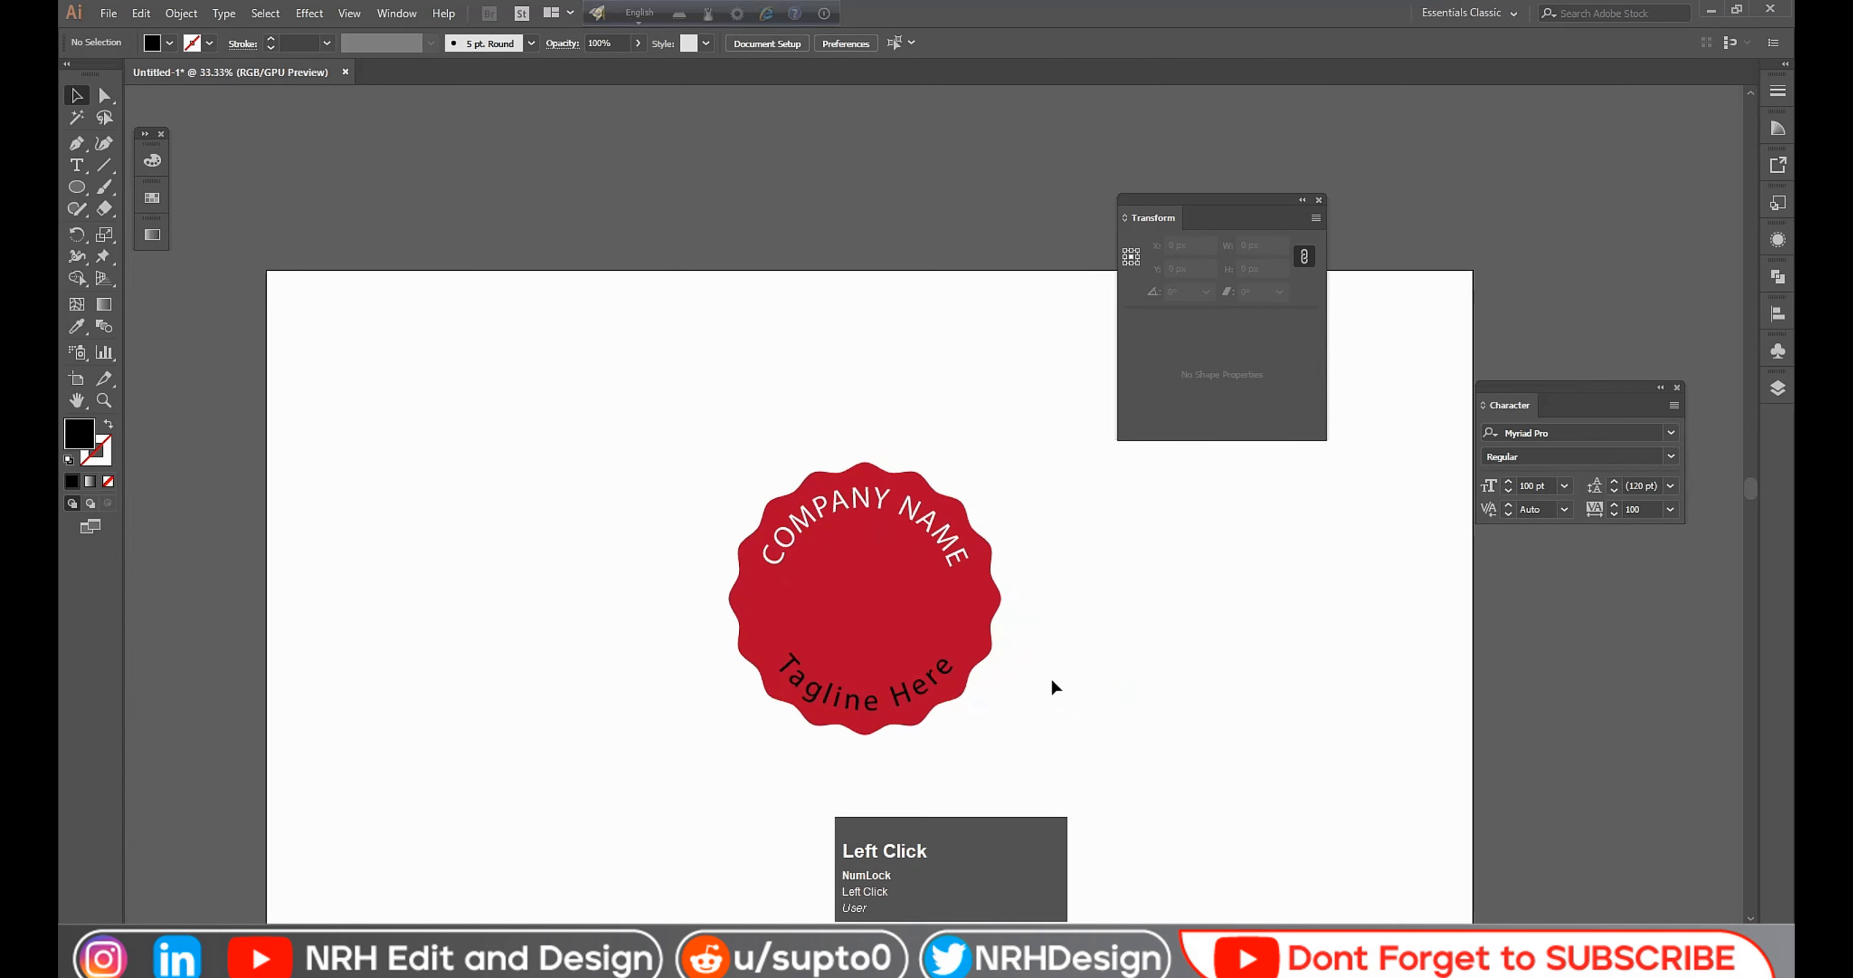
scroll(1050, 676, up, 2)
click(905, 687)
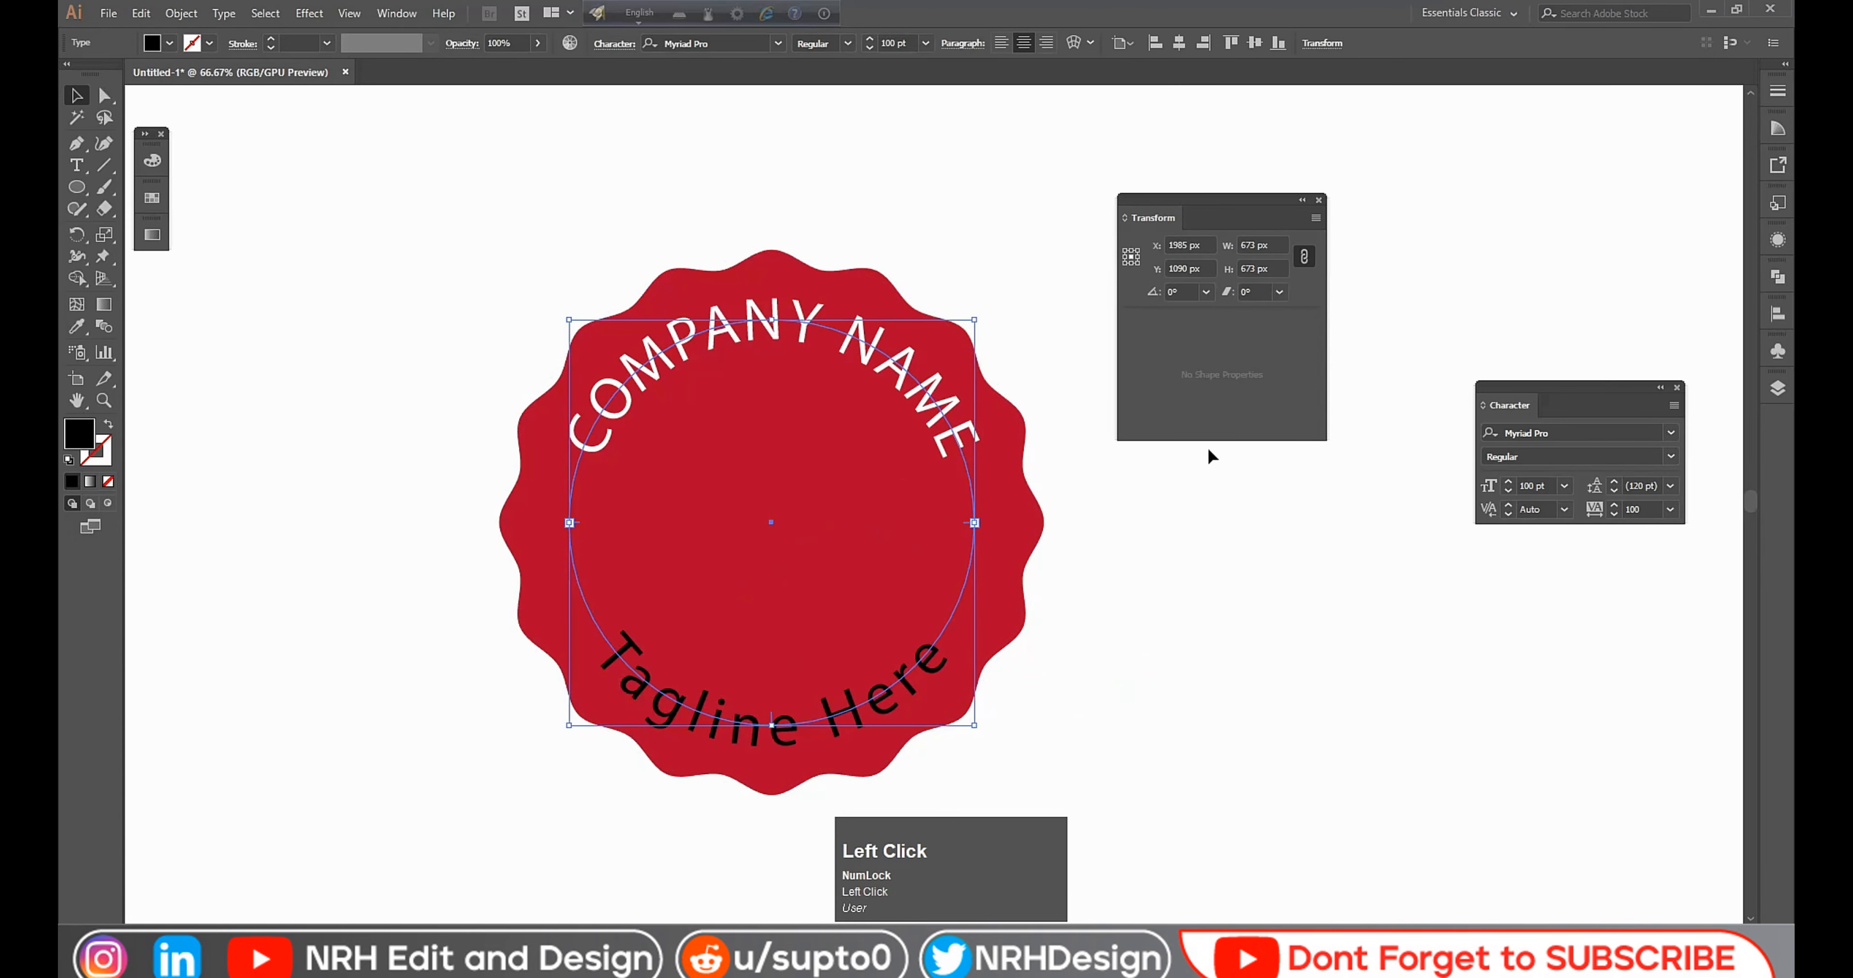
click(1669, 509)
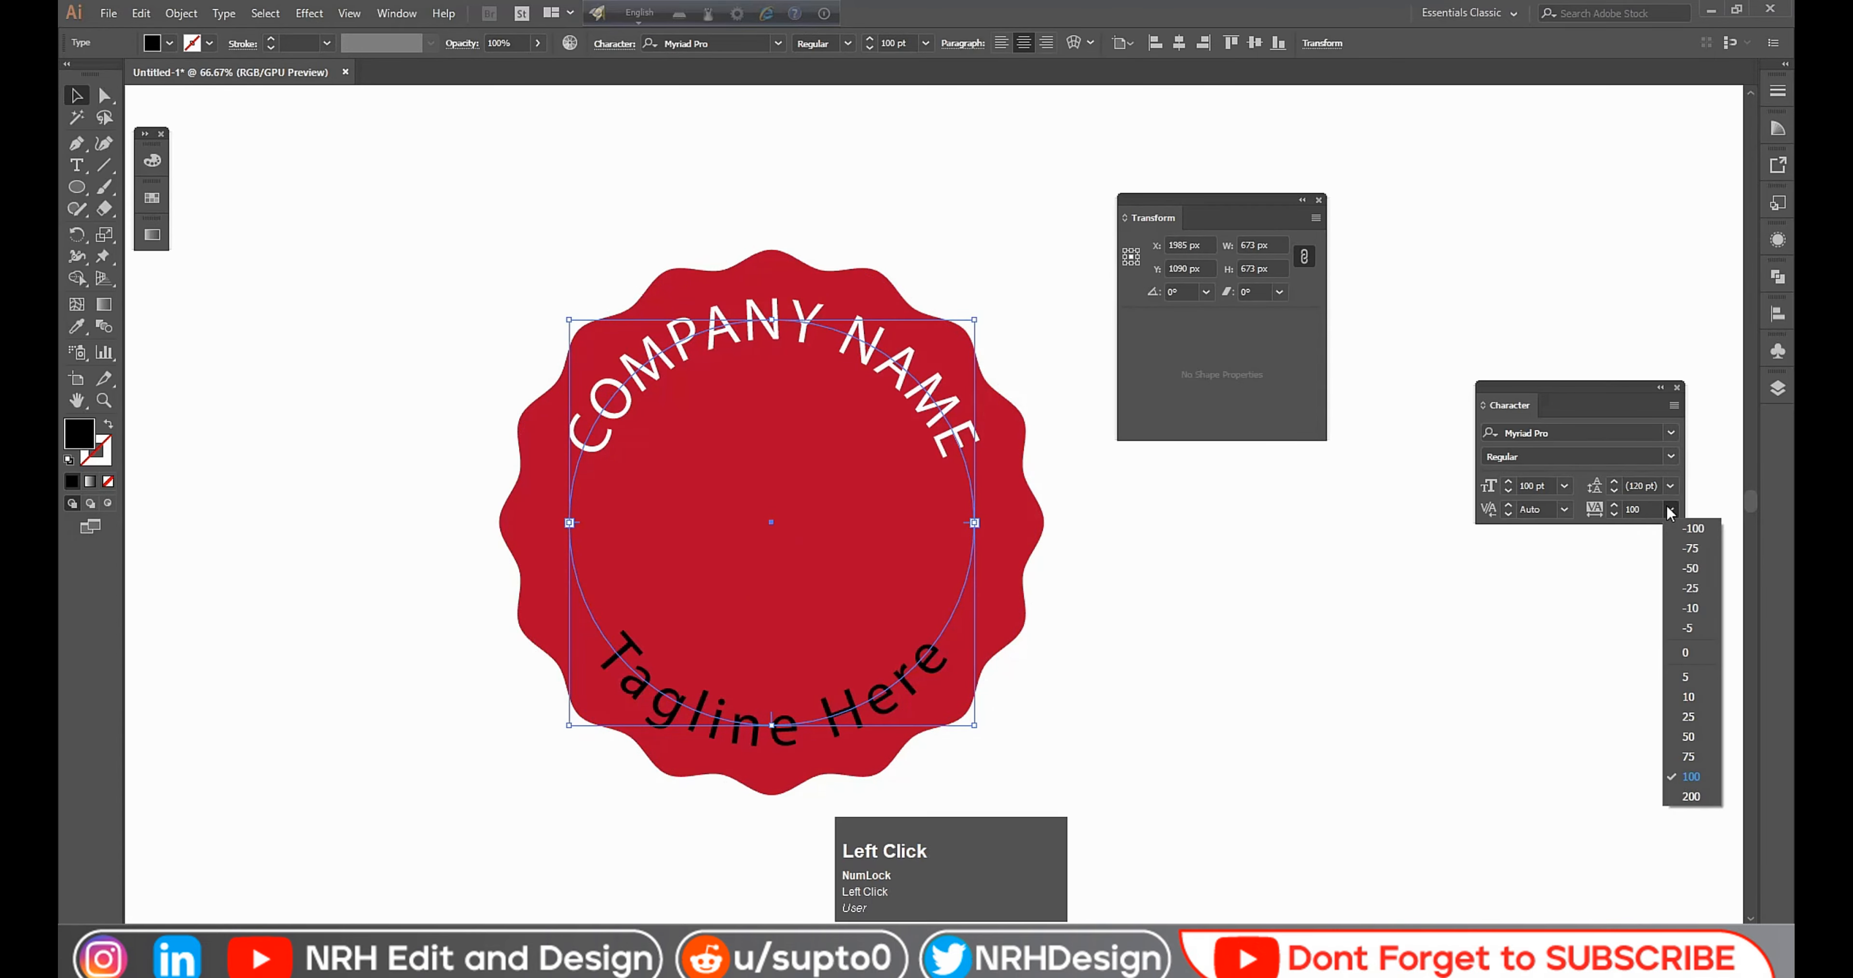
click(1705, 775)
scroll(1642, 507, up, 18)
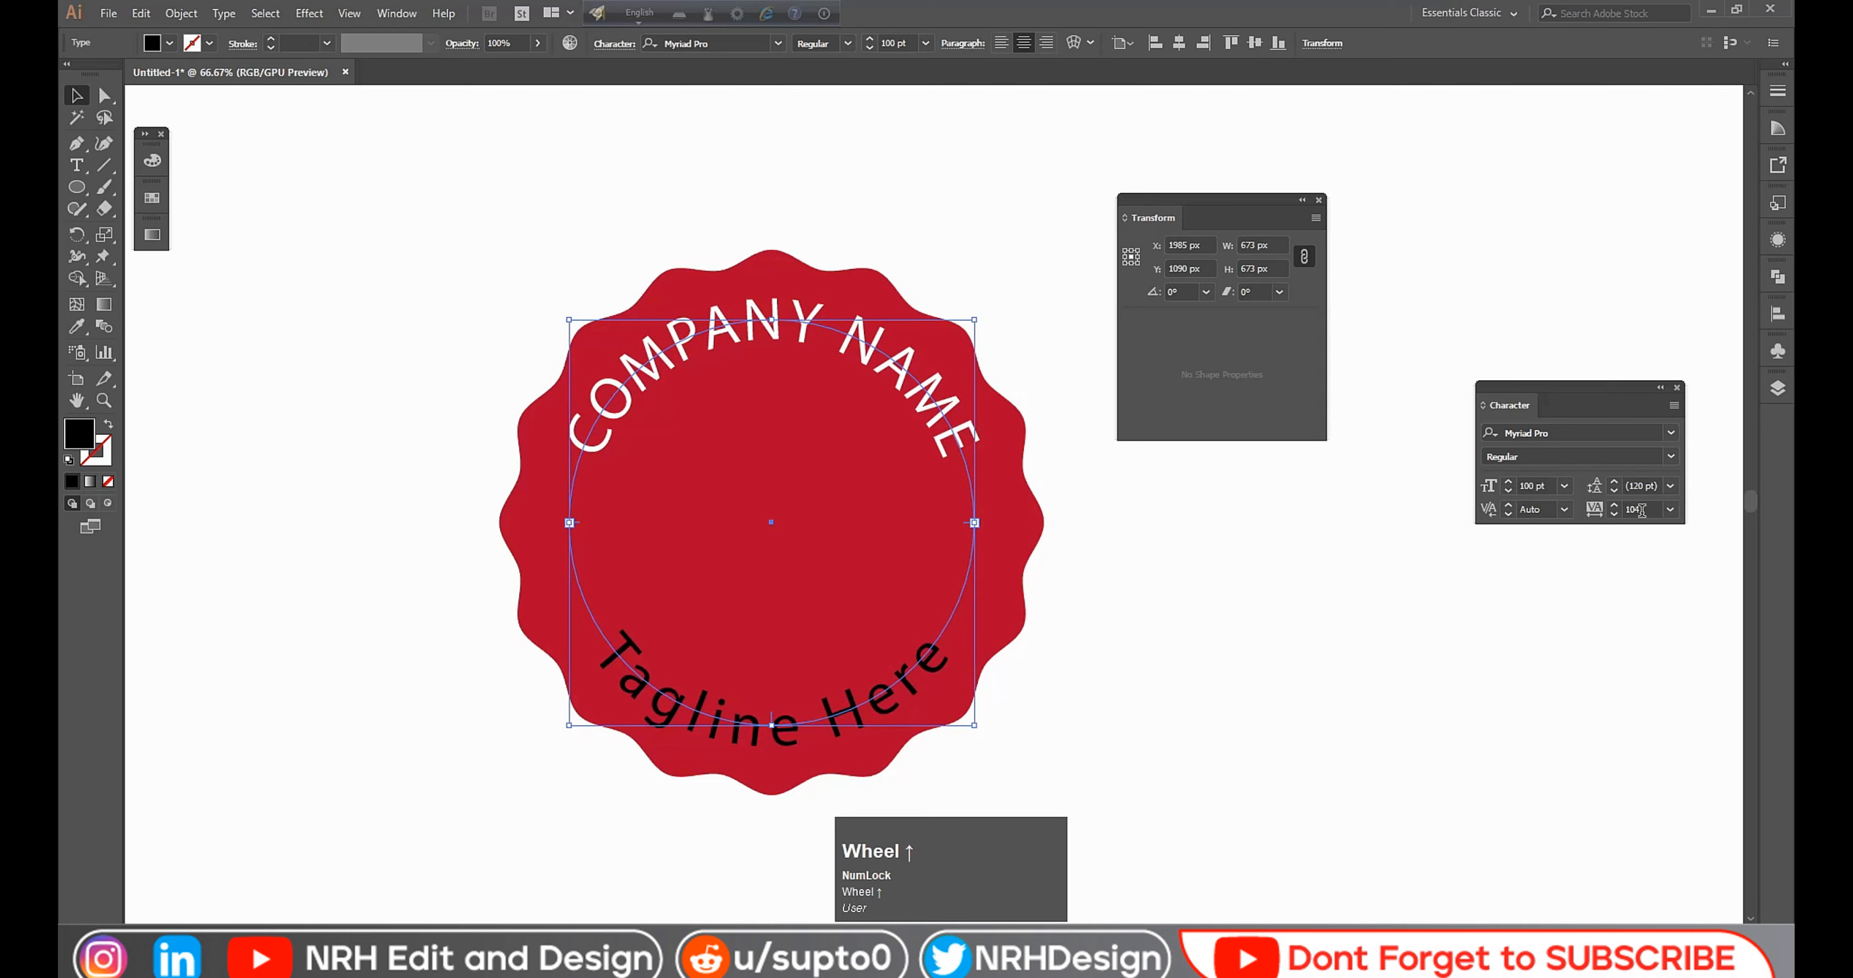
click(1331, 654)
click(934, 665)
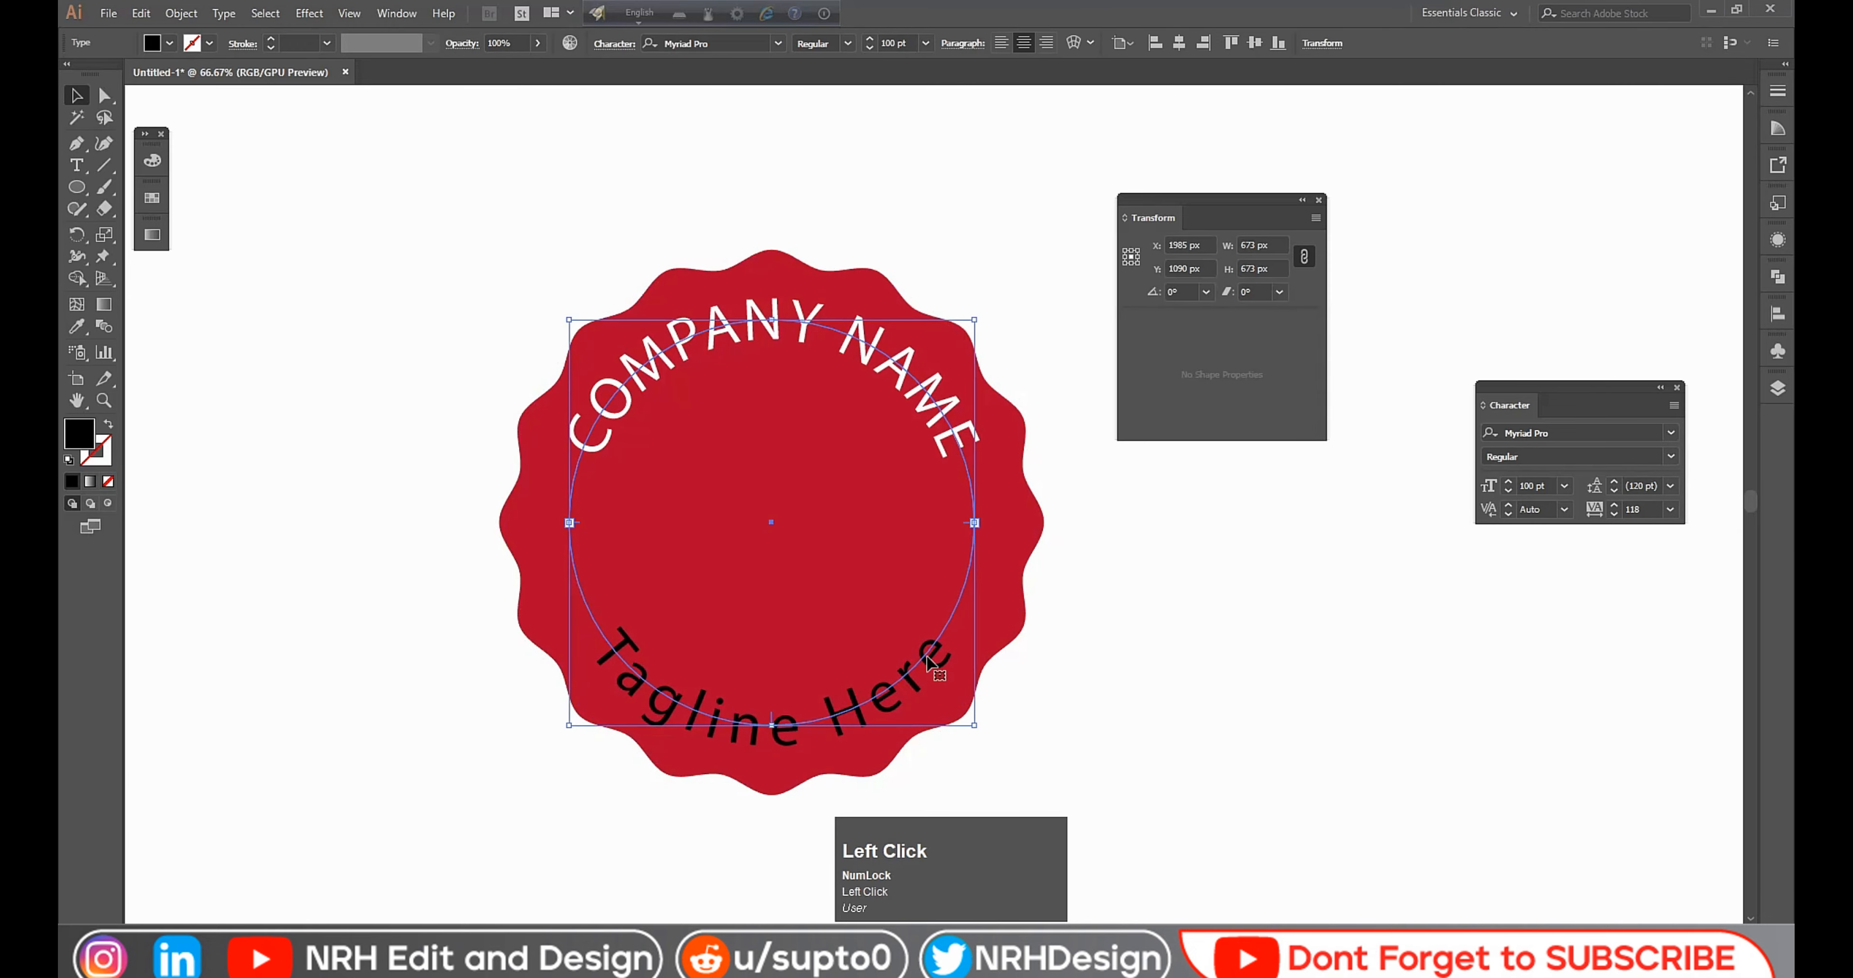
click(1199, 718)
Step: Change the font of the "Tagline Here" text to Nexa Bold
click(776, 737)
click(725, 43)
text(ne)
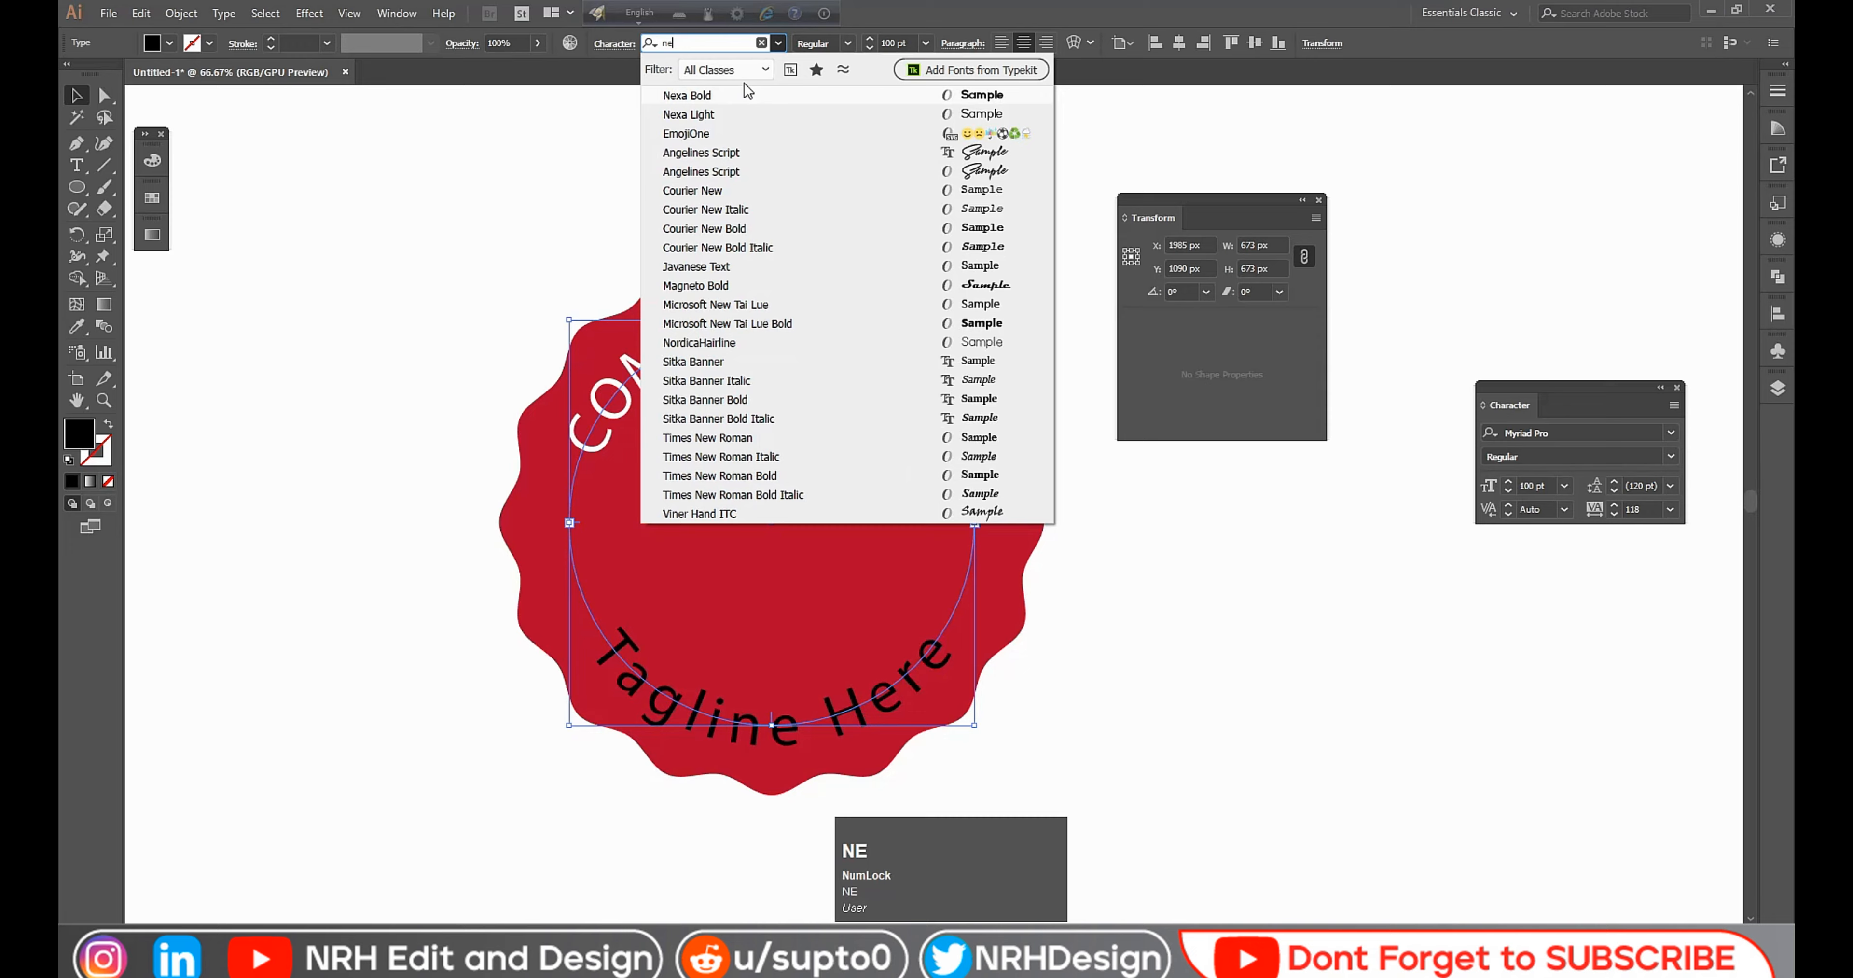
click(744, 94)
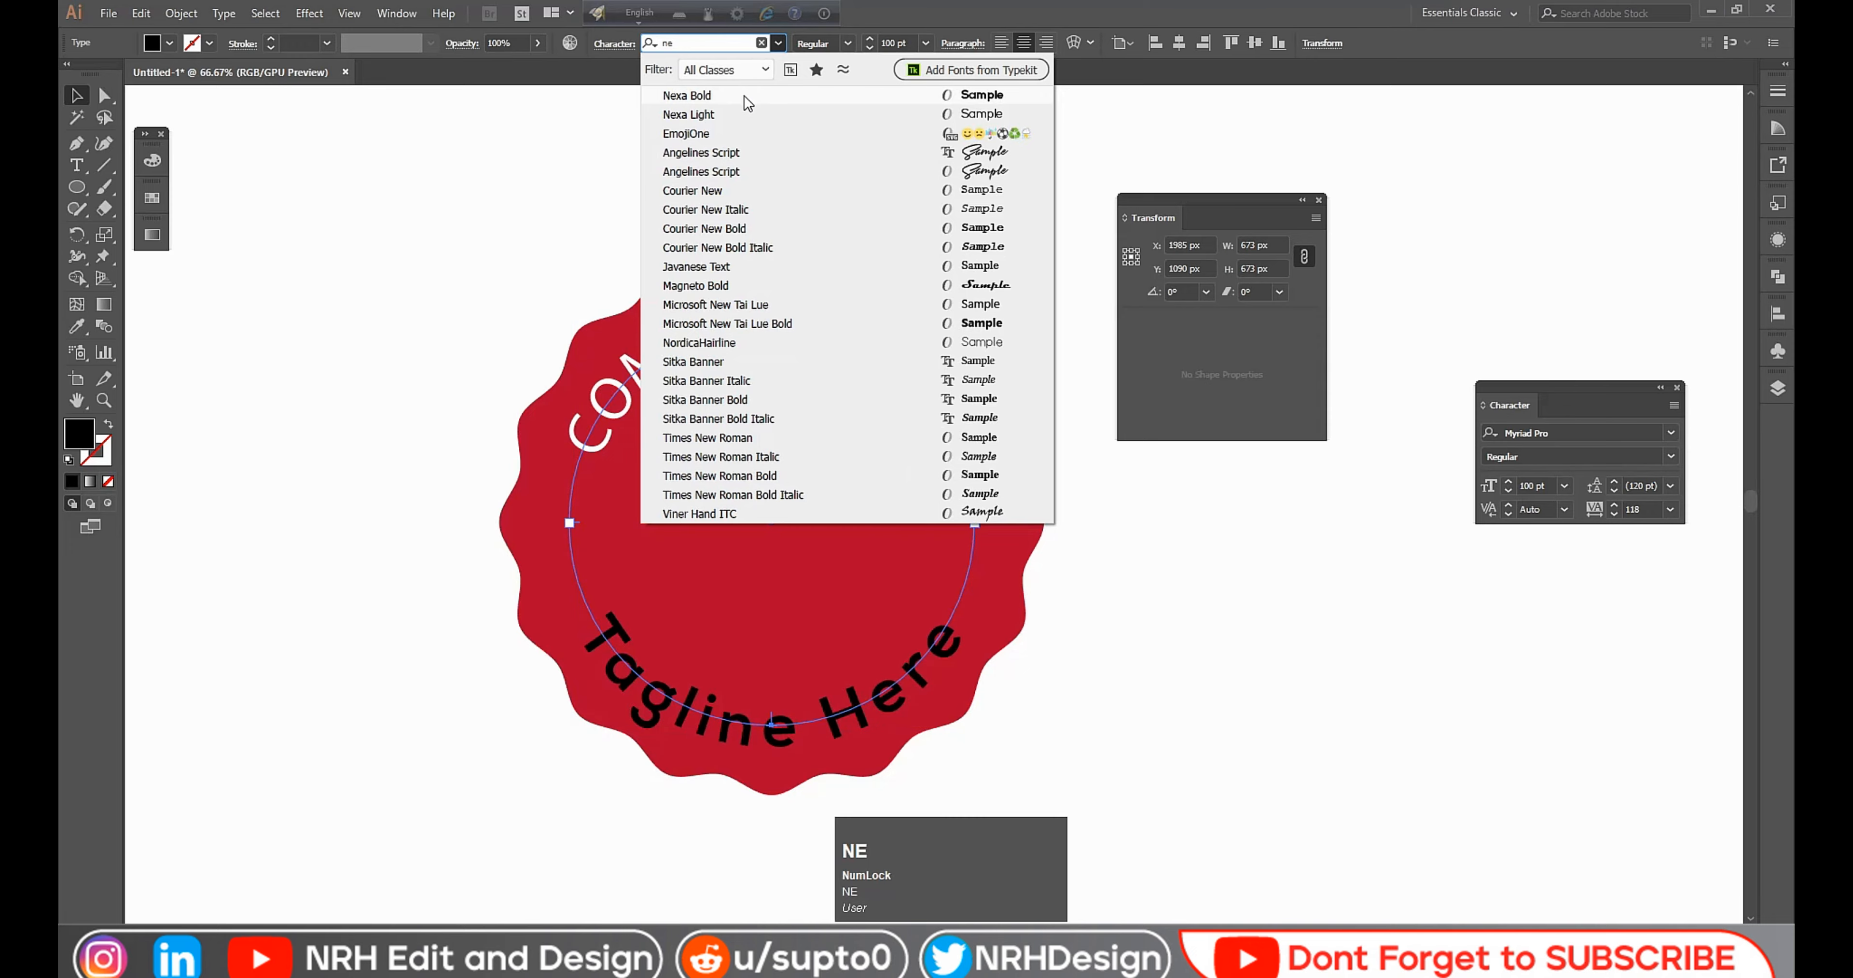
click(1130, 600)
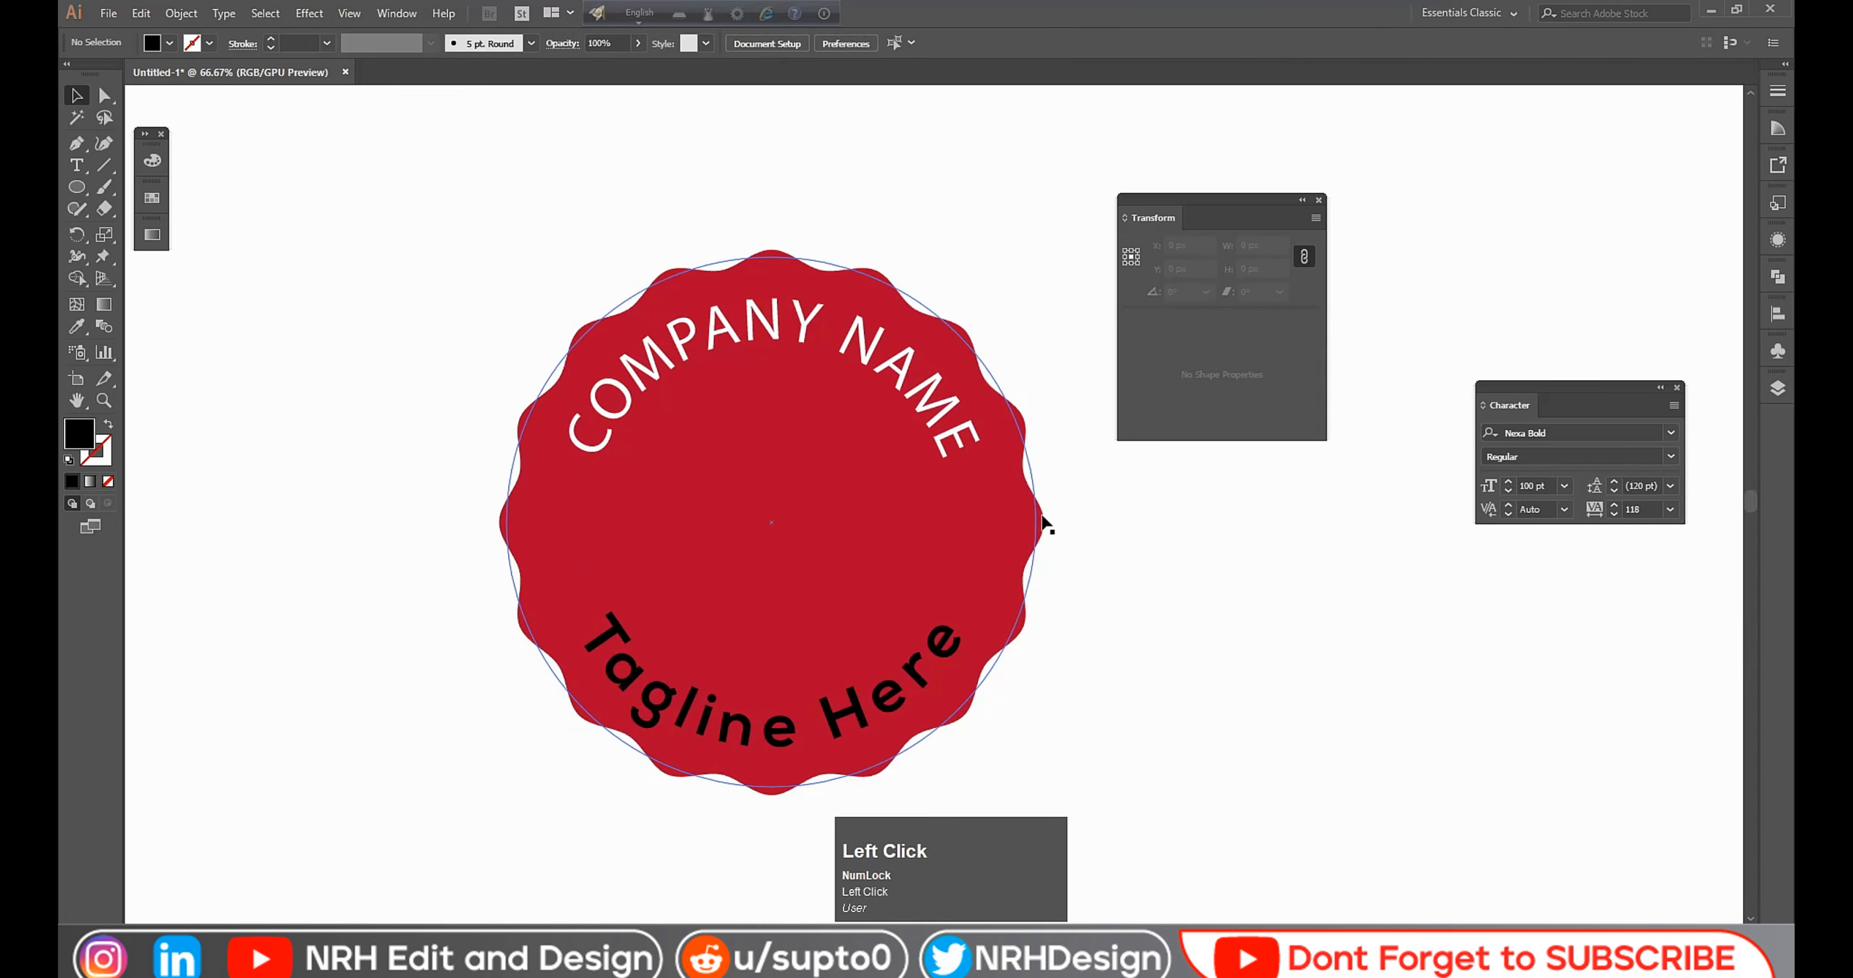
Step: Set the font of the "Tagline Here" text to Nexa Light
click(918, 687)
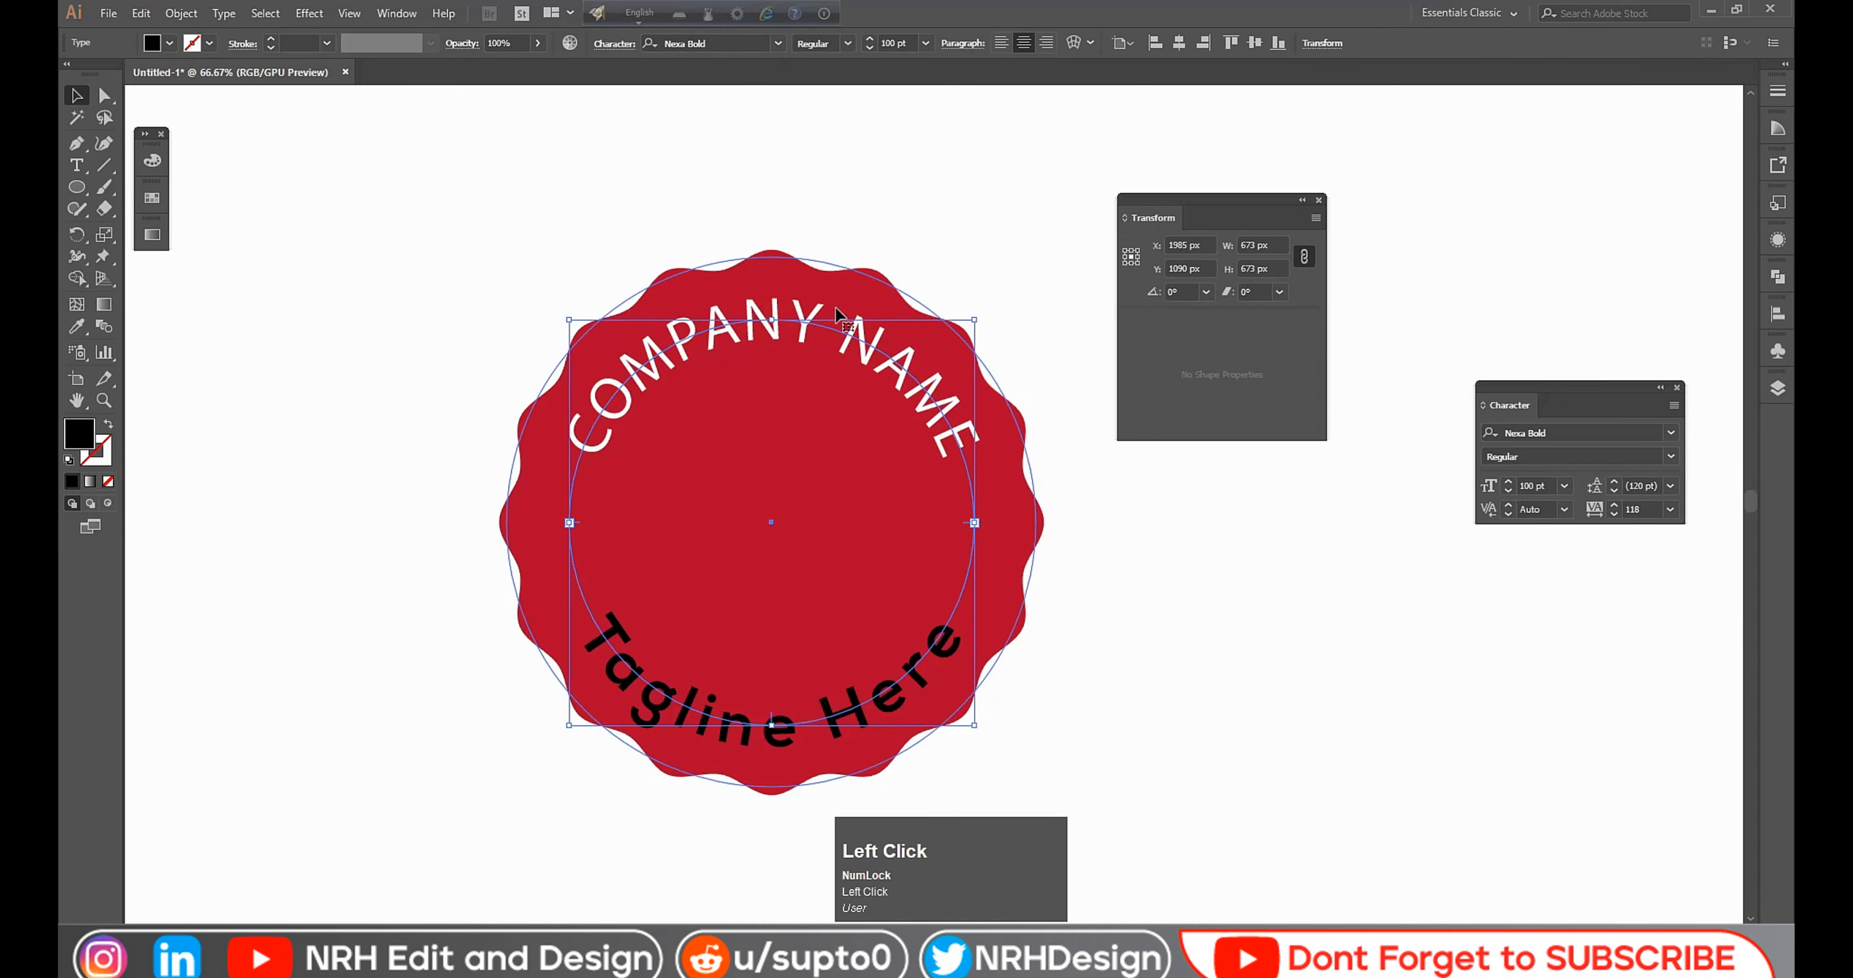
click(725, 36)
key(BackSpace)
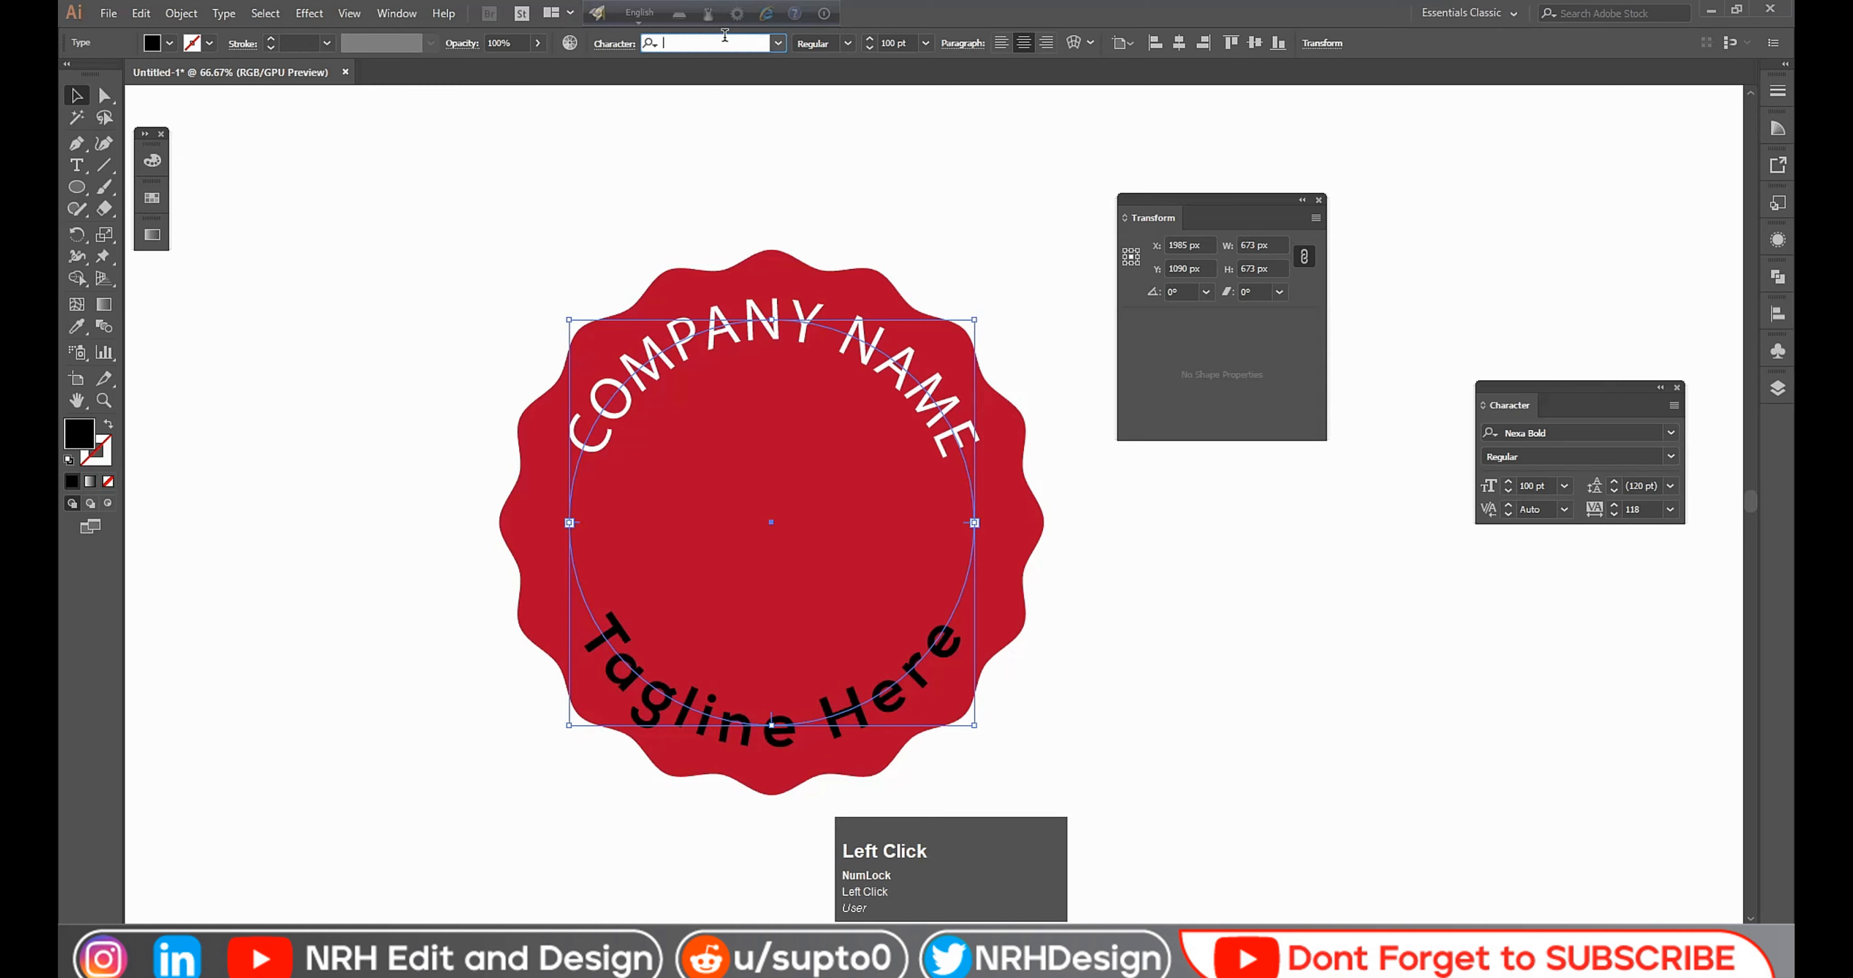
text(N)
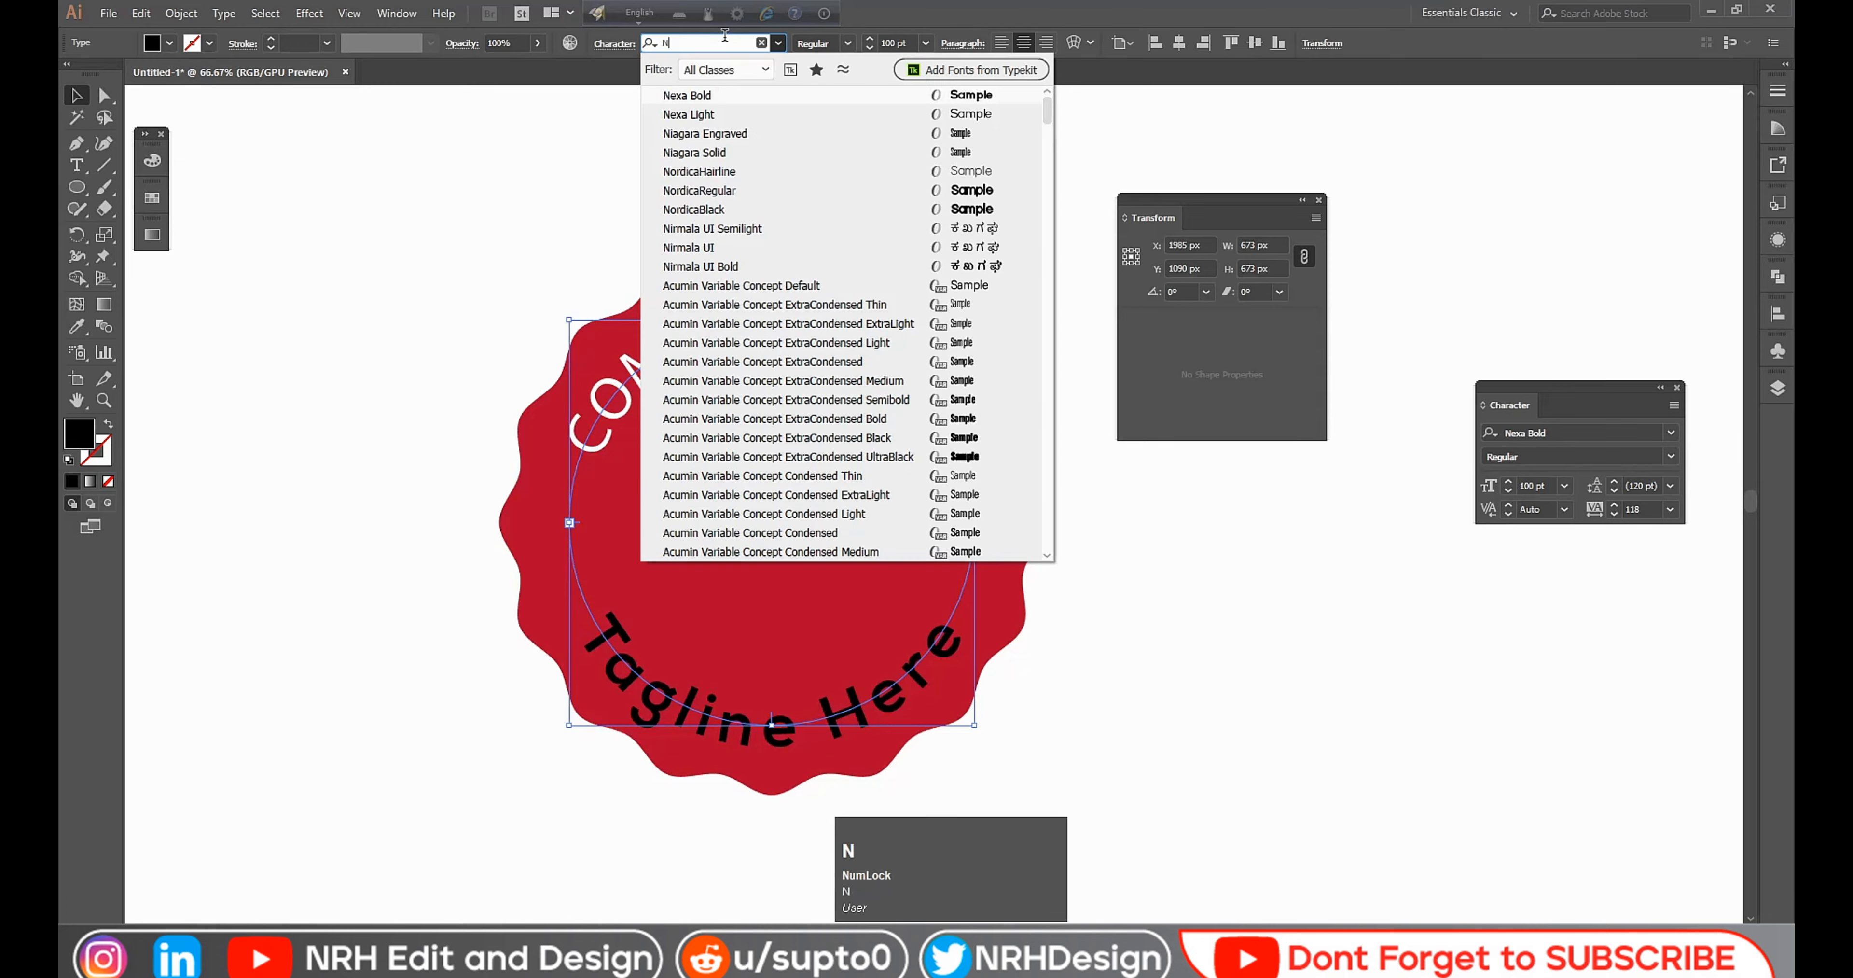
text(e)
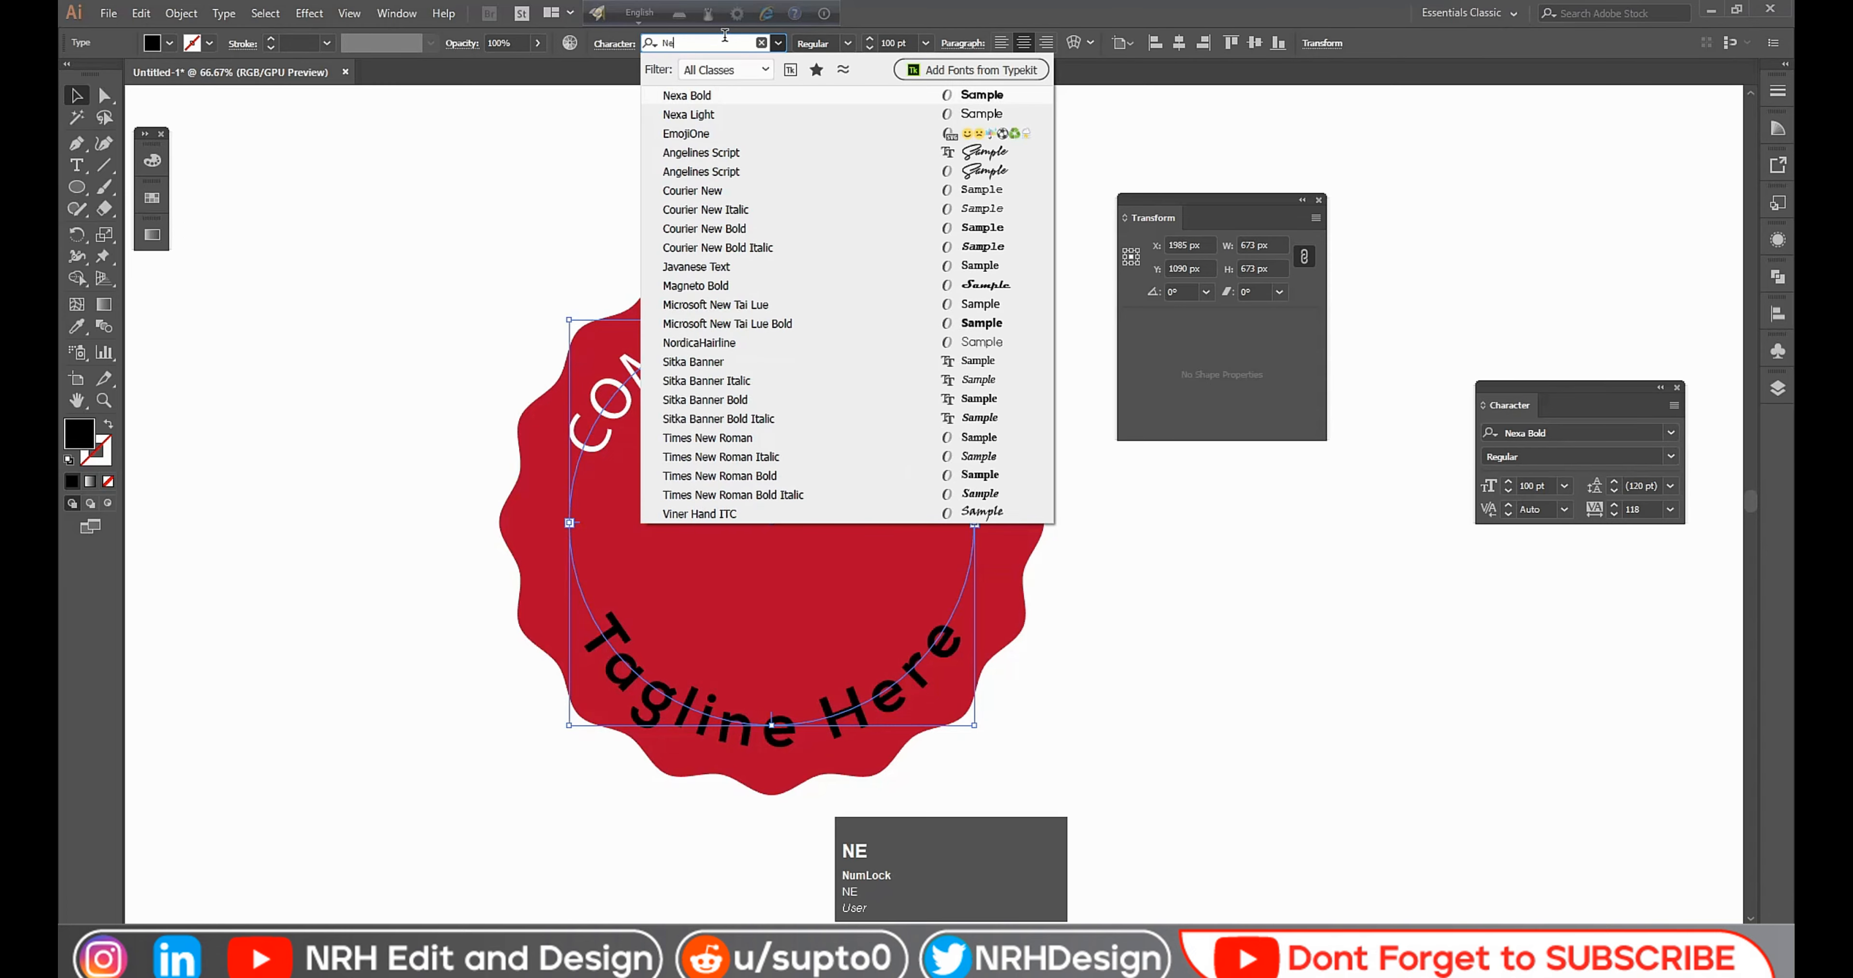
click(745, 118)
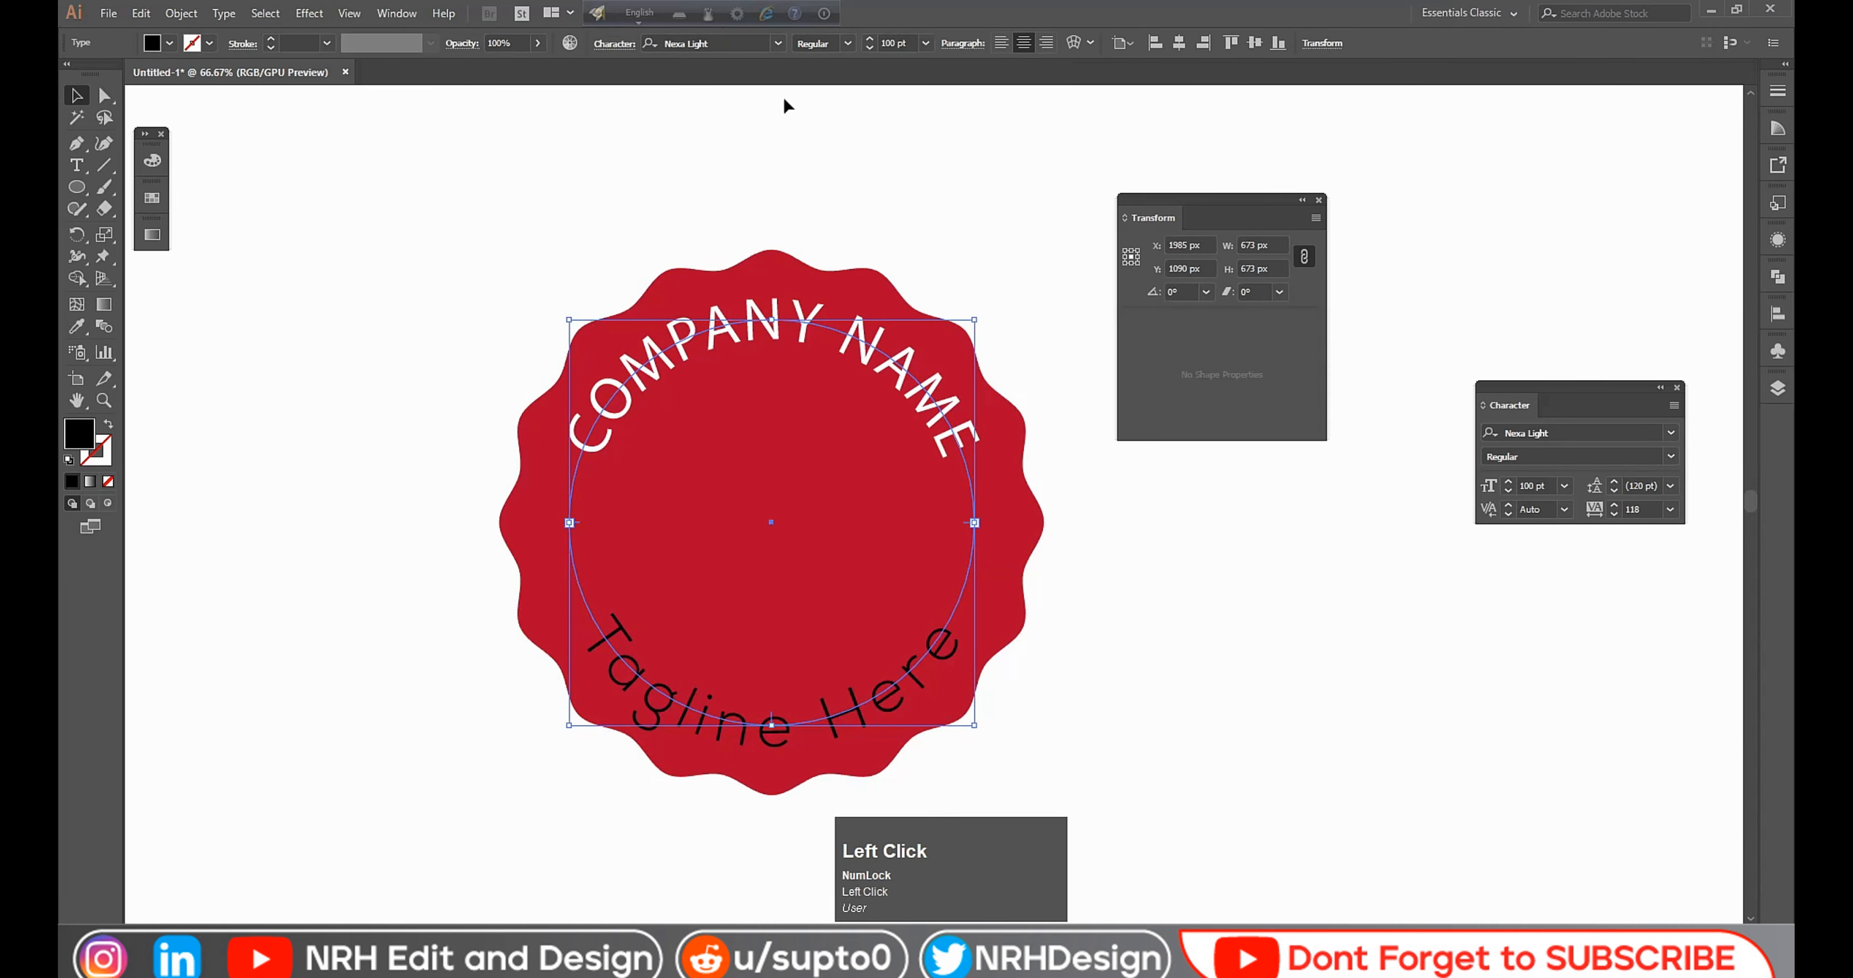
click(731, 37)
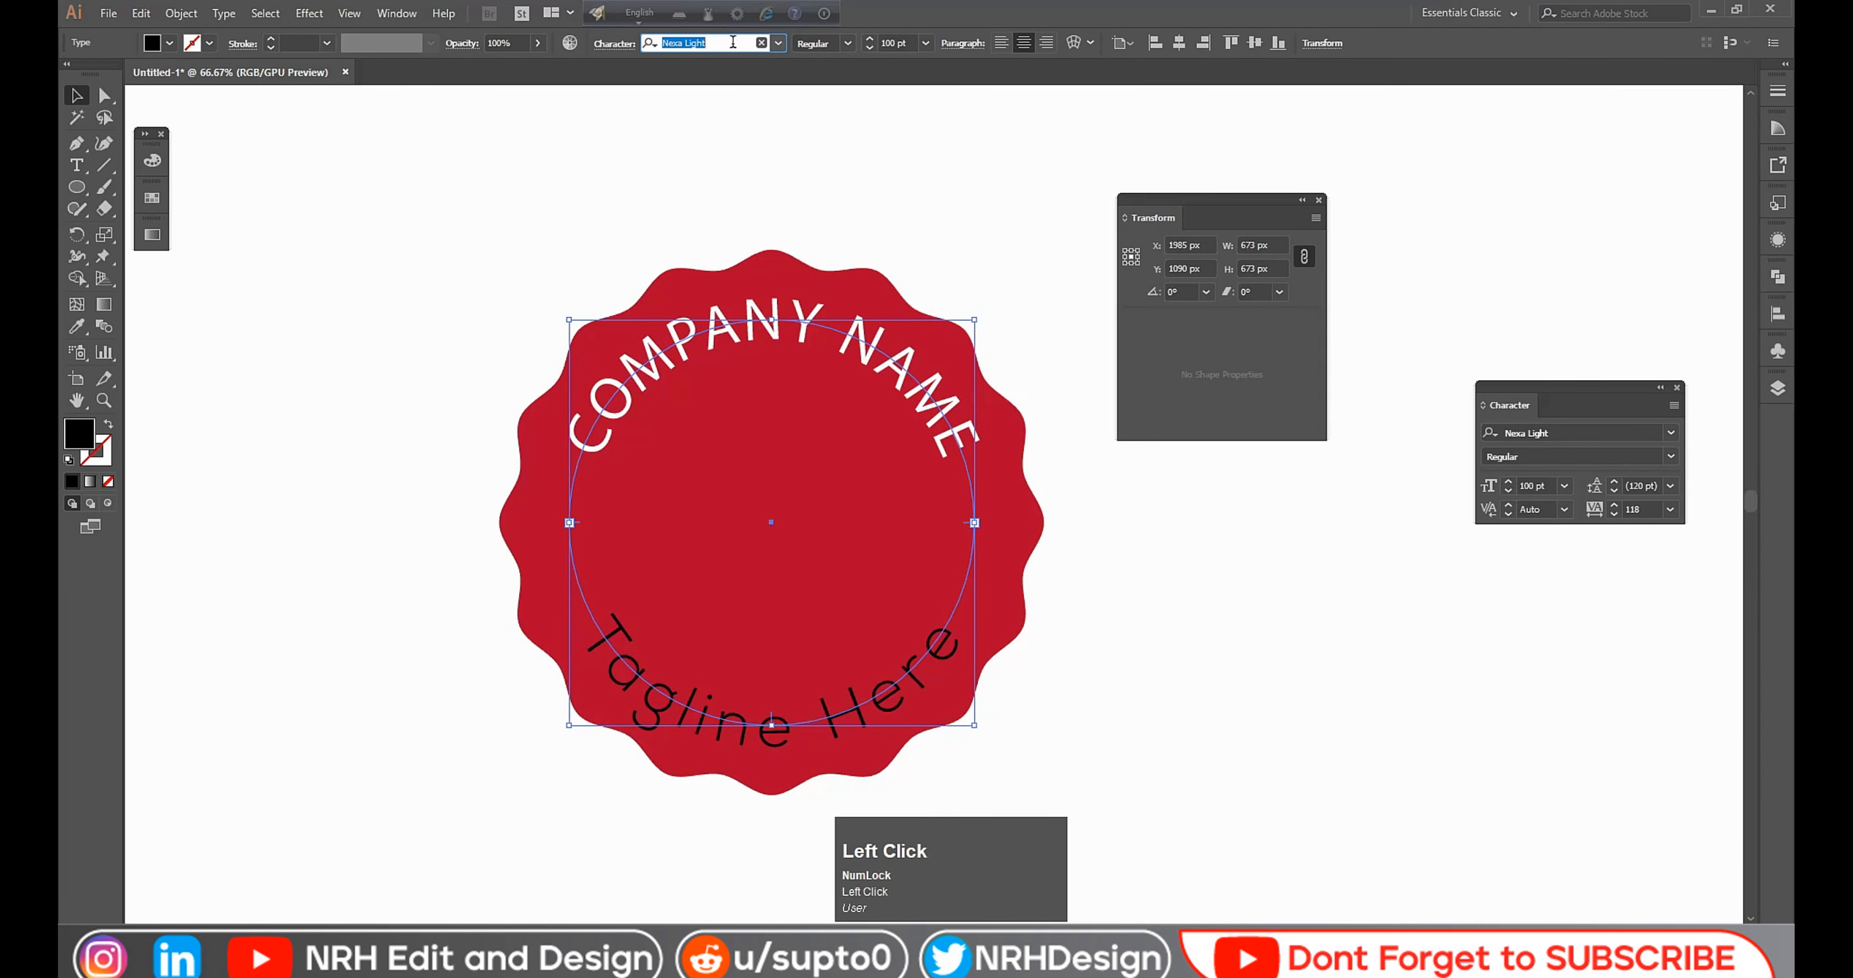
click(872, 153)
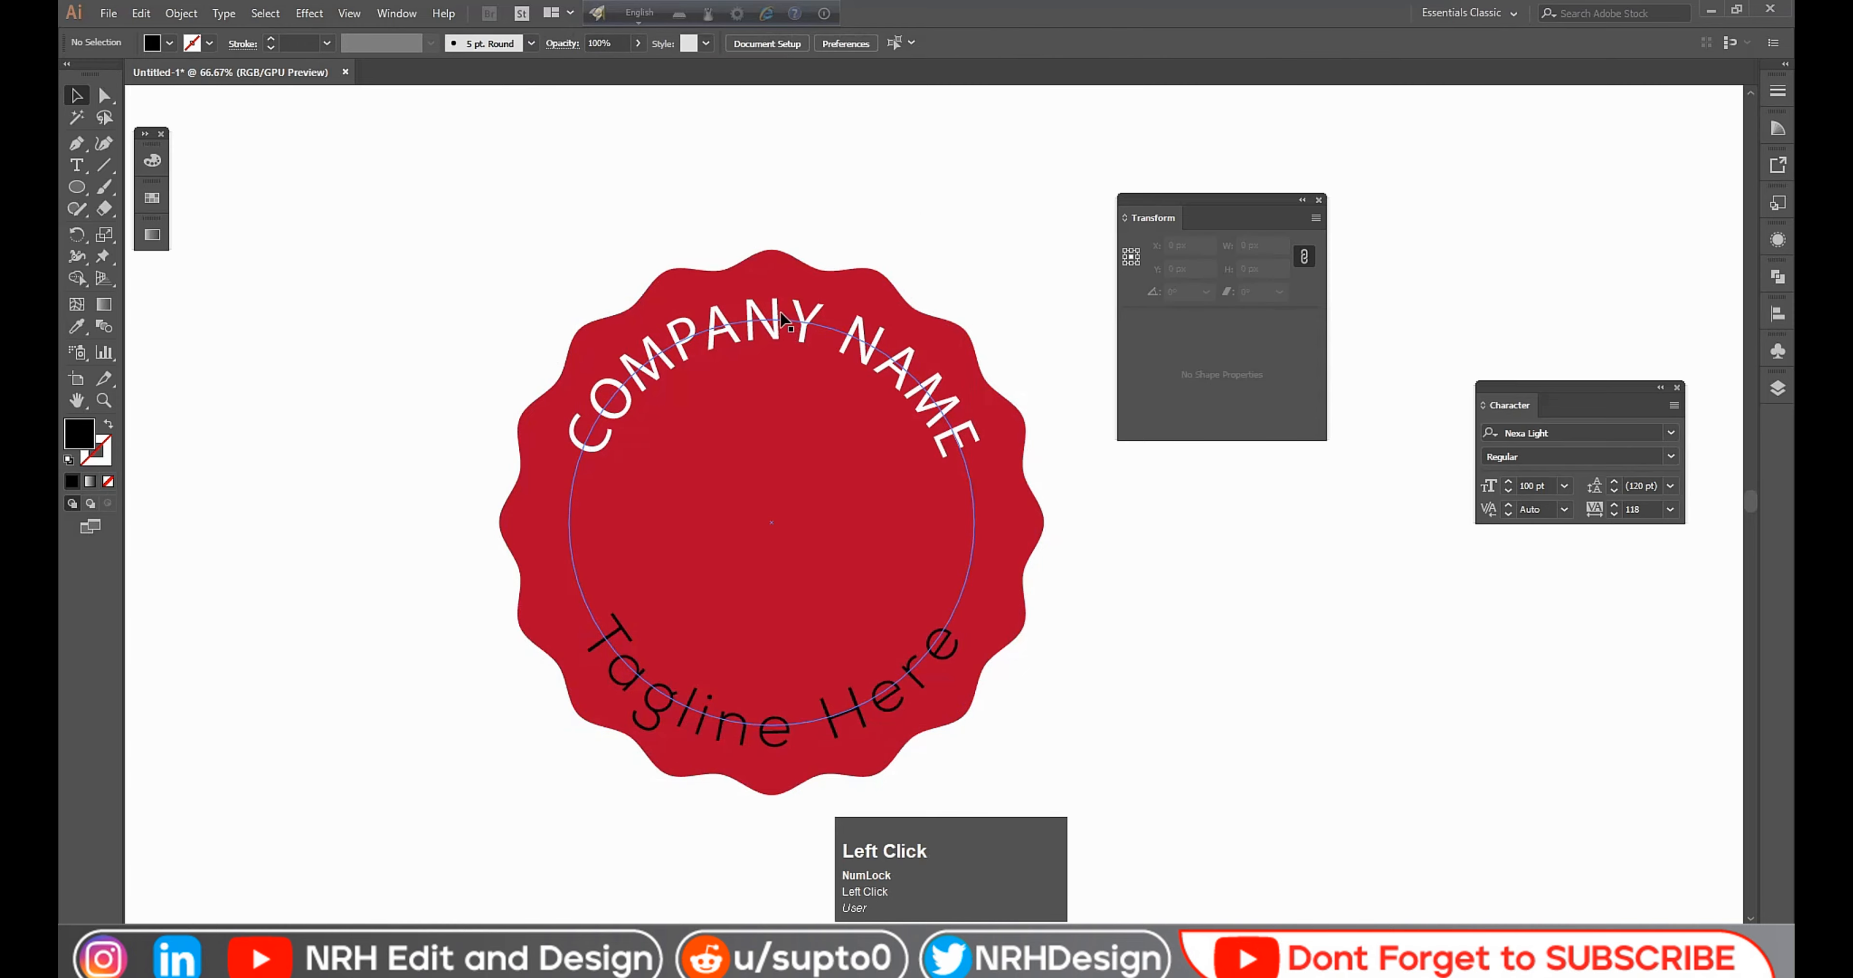
Step: Set the font of the COMPANY NAME text to Nexa Bold
click(803, 327)
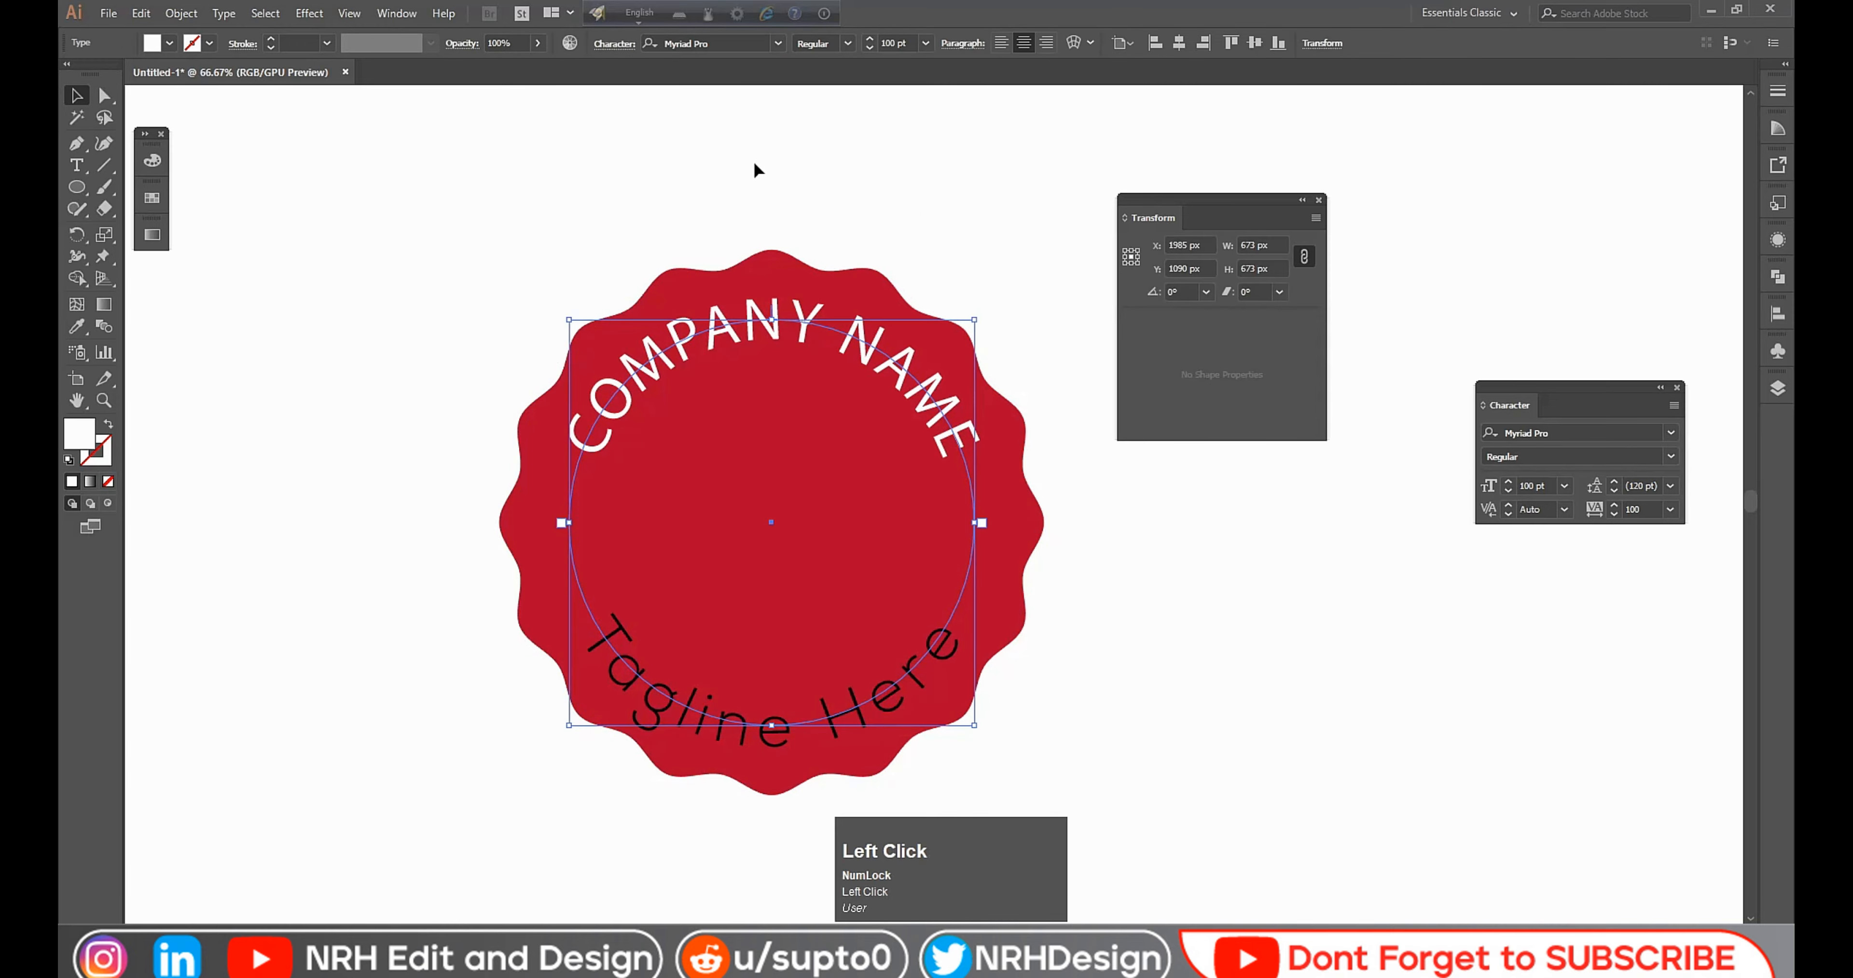
click(724, 43)
text(nex)
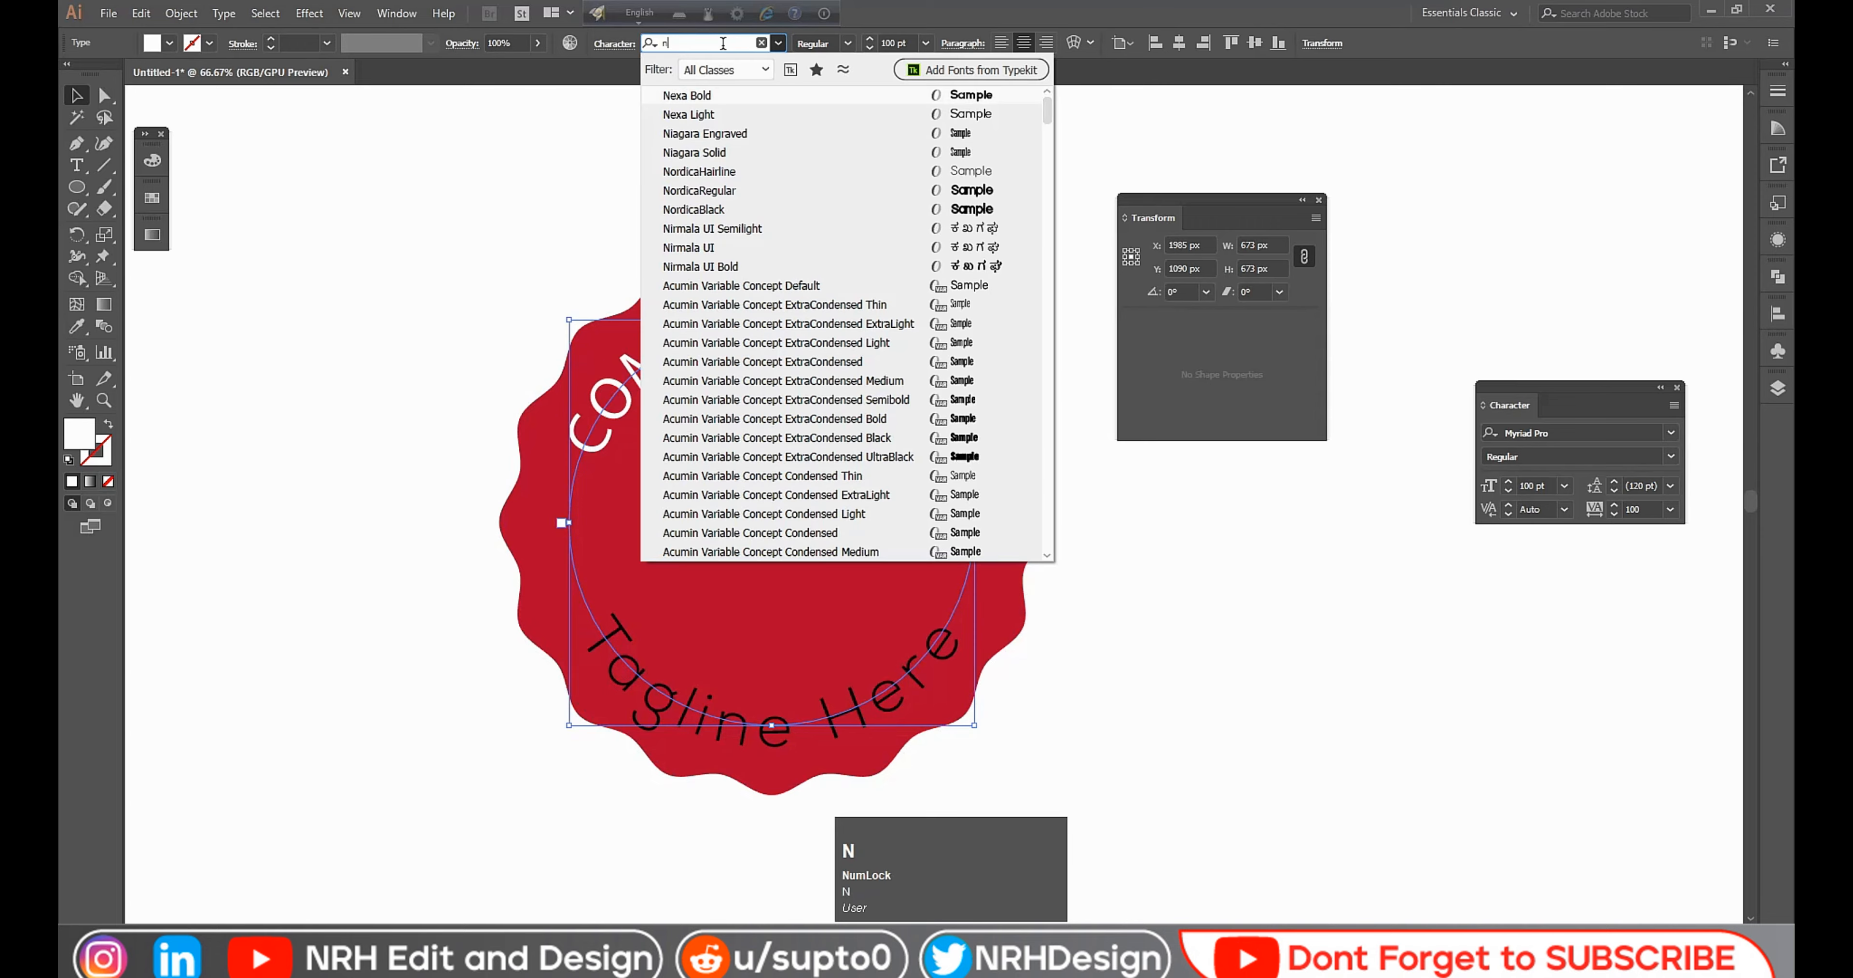
click(724, 95)
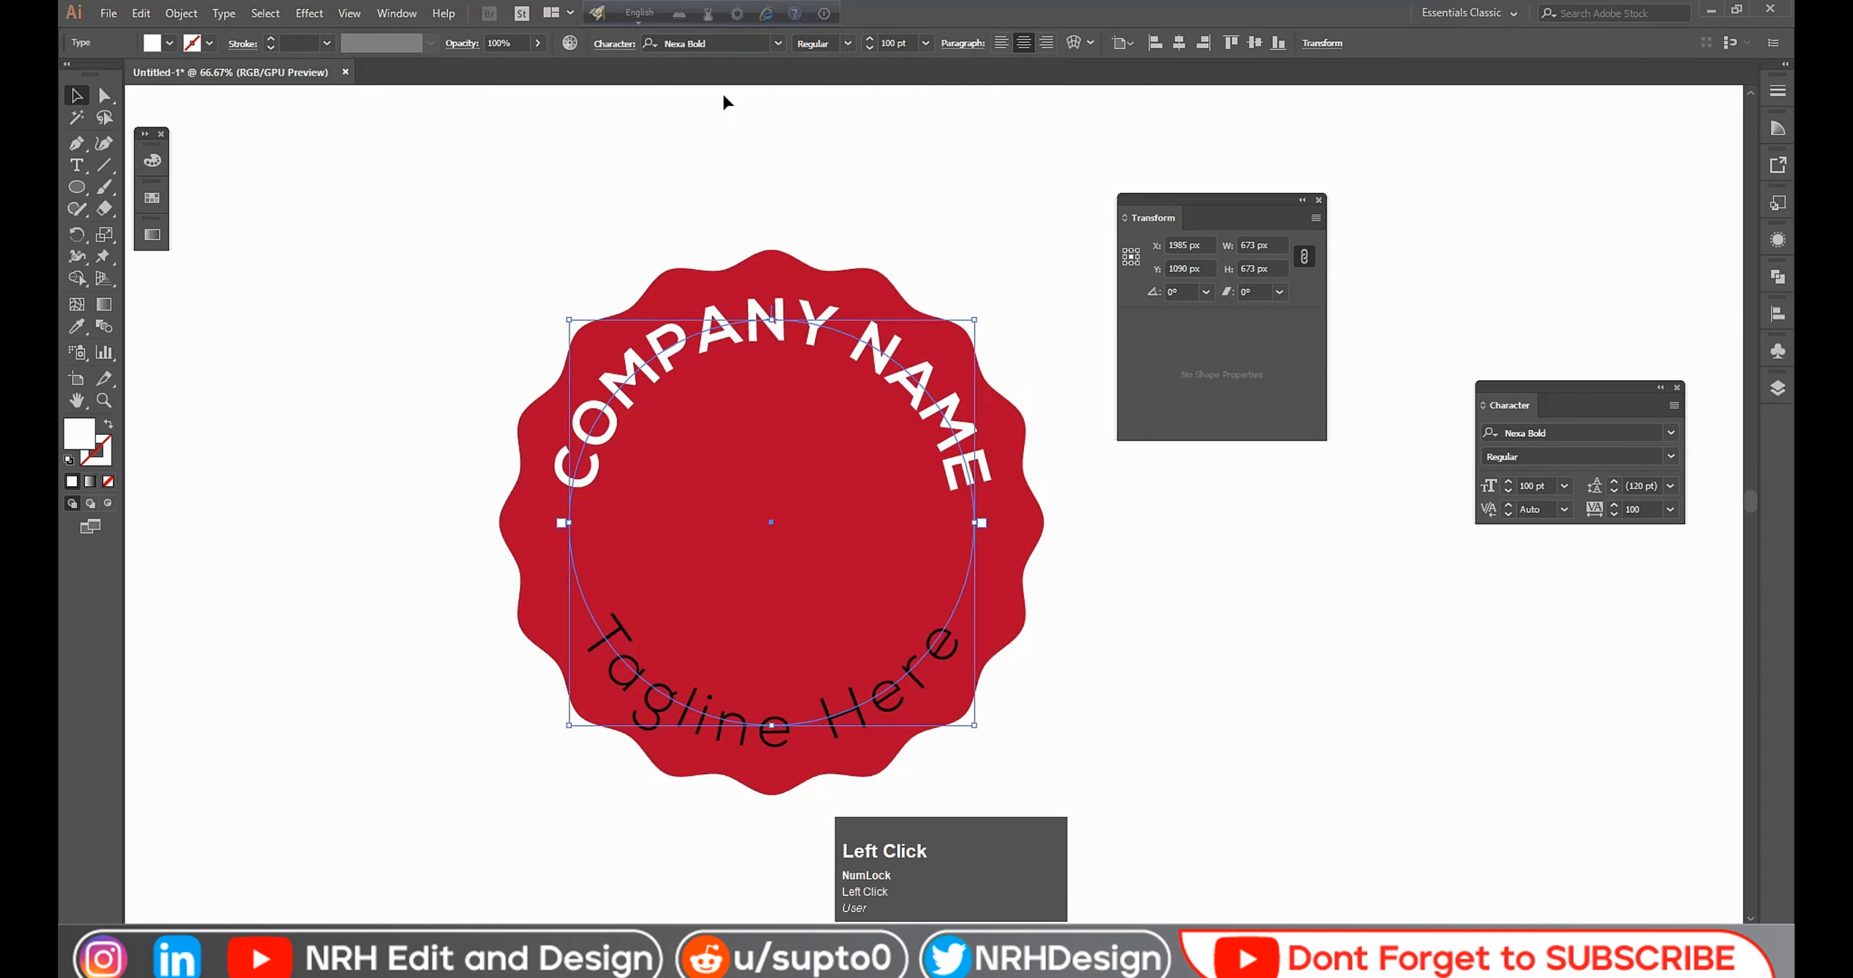
click(749, 153)
Step: Fill the "Tagline Here" text with white (FFFFFF) and view the whole badge on the artboard
click(862, 732)
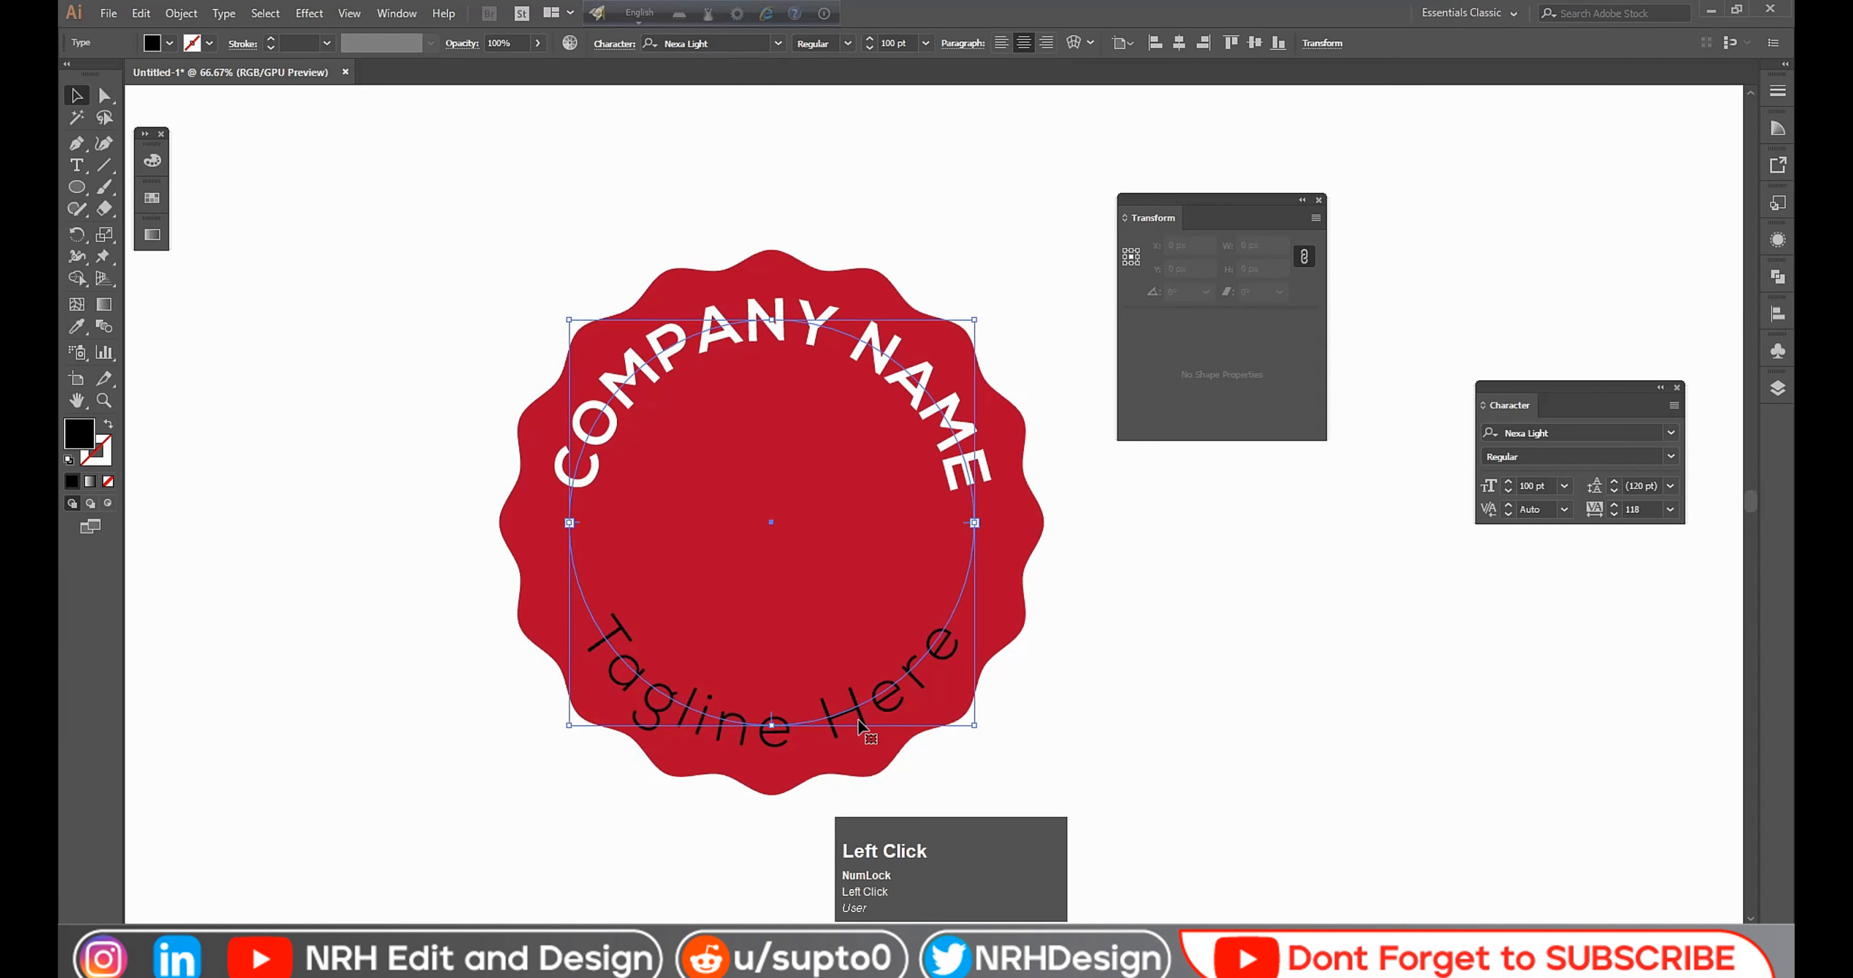
double_click(77, 446)
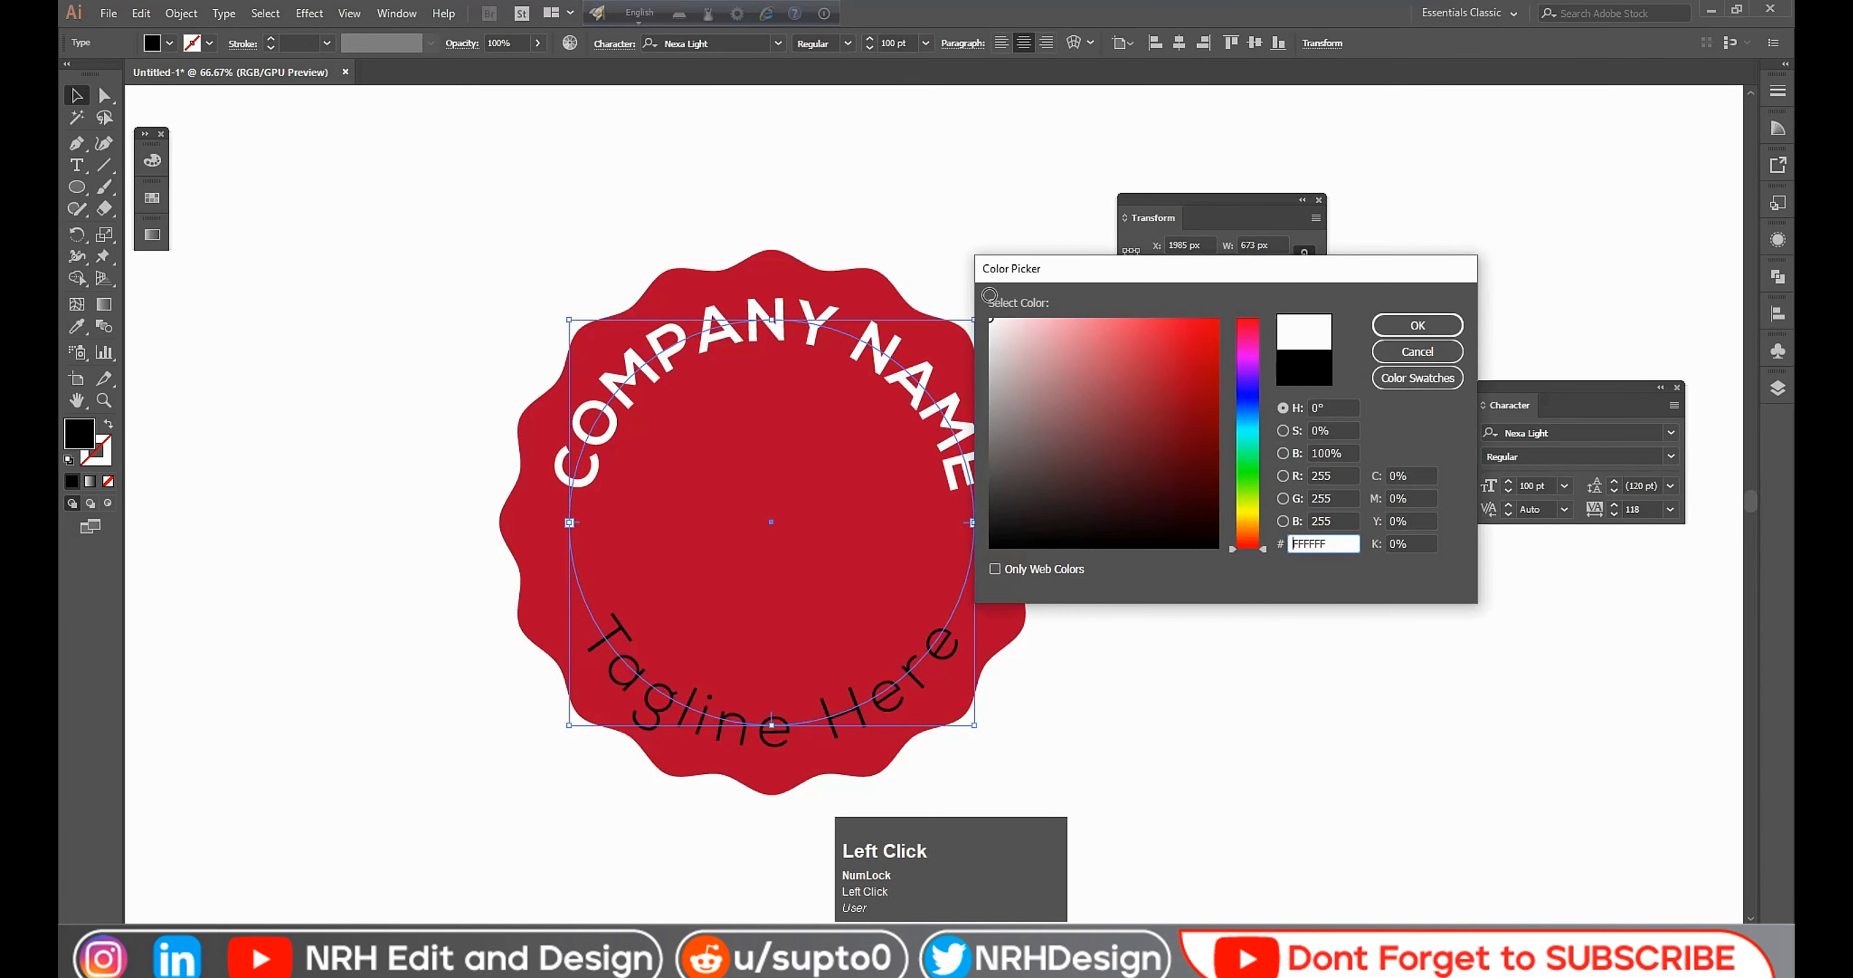
click(1418, 325)
click(1415, 344)
scroll(1167, 553, down, 1)
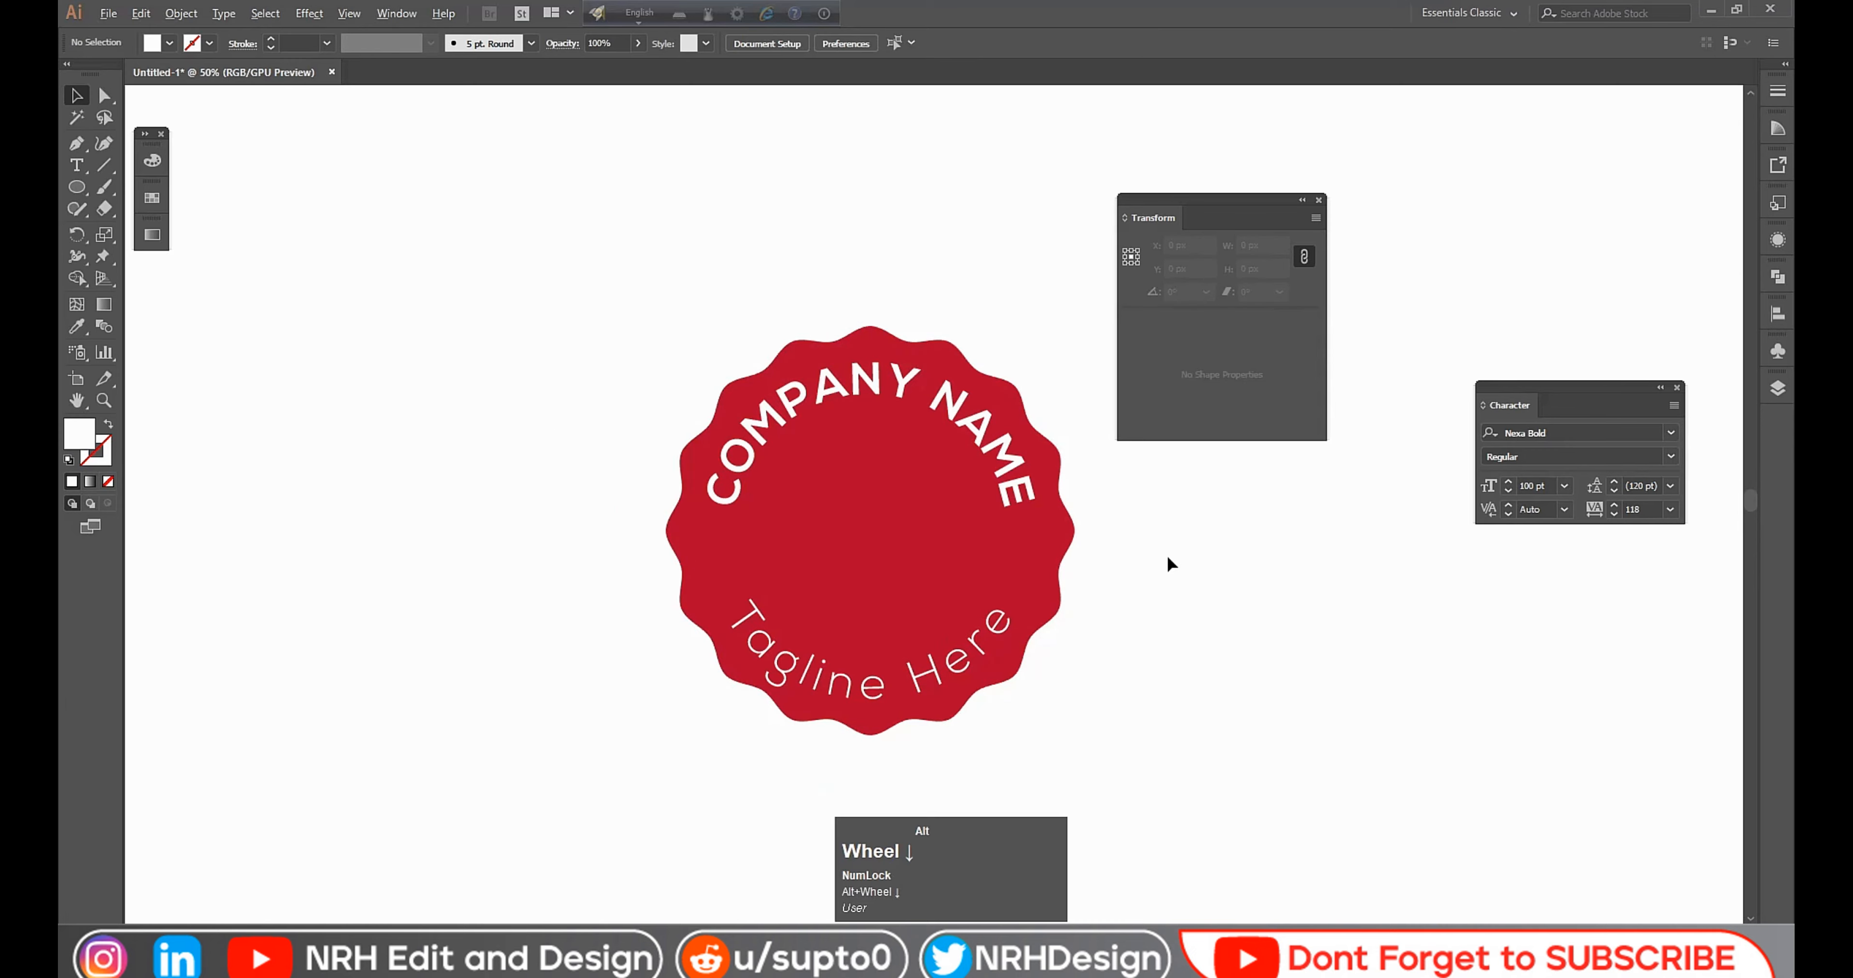
drag(1167, 553, 919, 556)
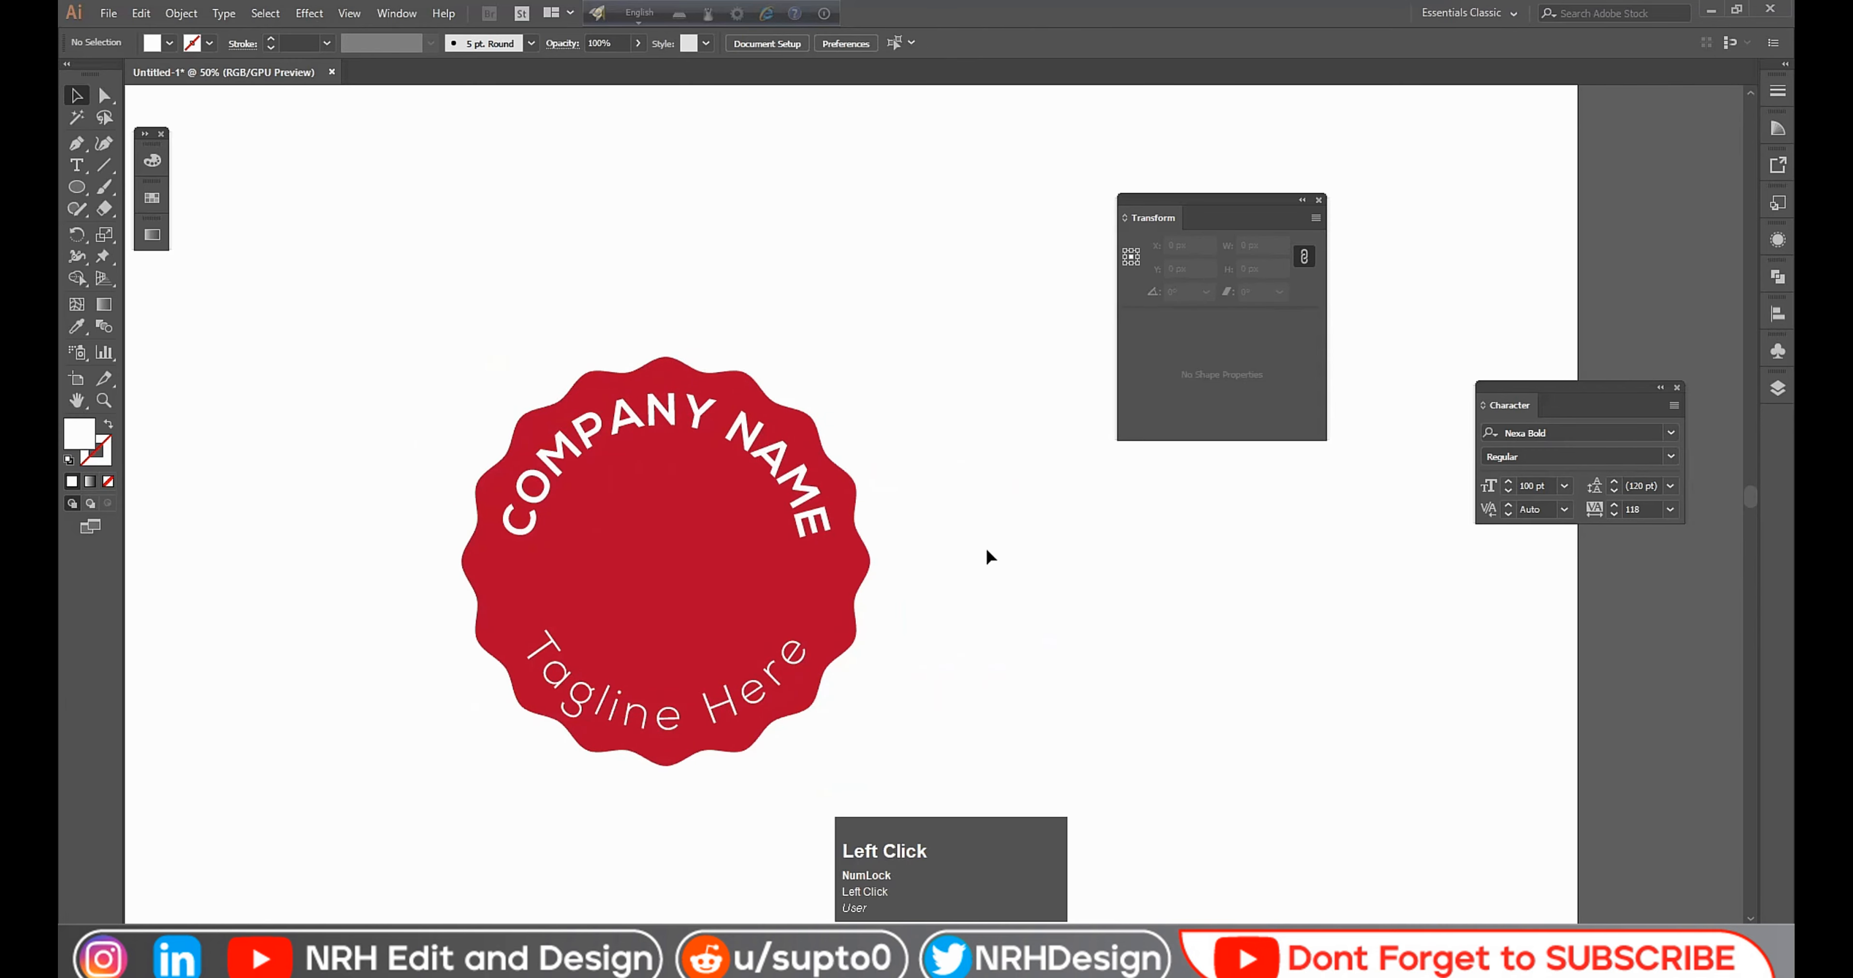
scroll(988, 531, down, 1)
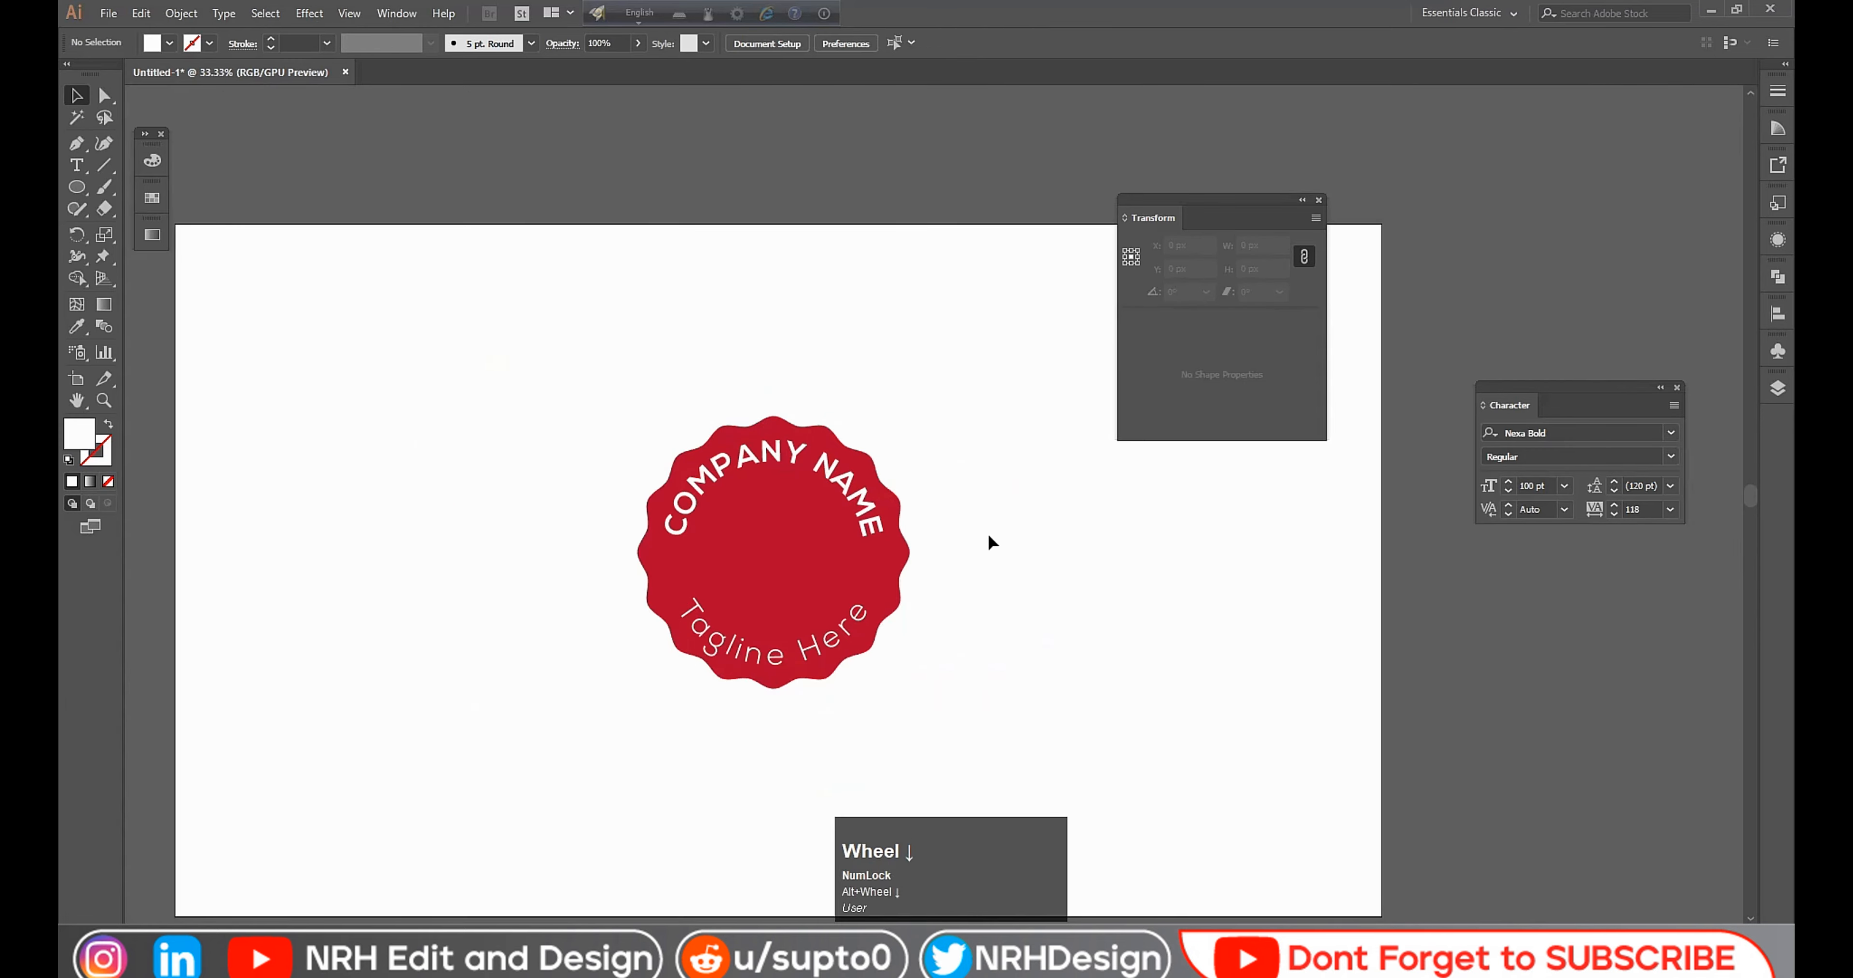
Step: Draw a narrow upright ellipse about 95 px wide and 565 px high beside the badge
click(1318, 201)
key(ctrl+0)
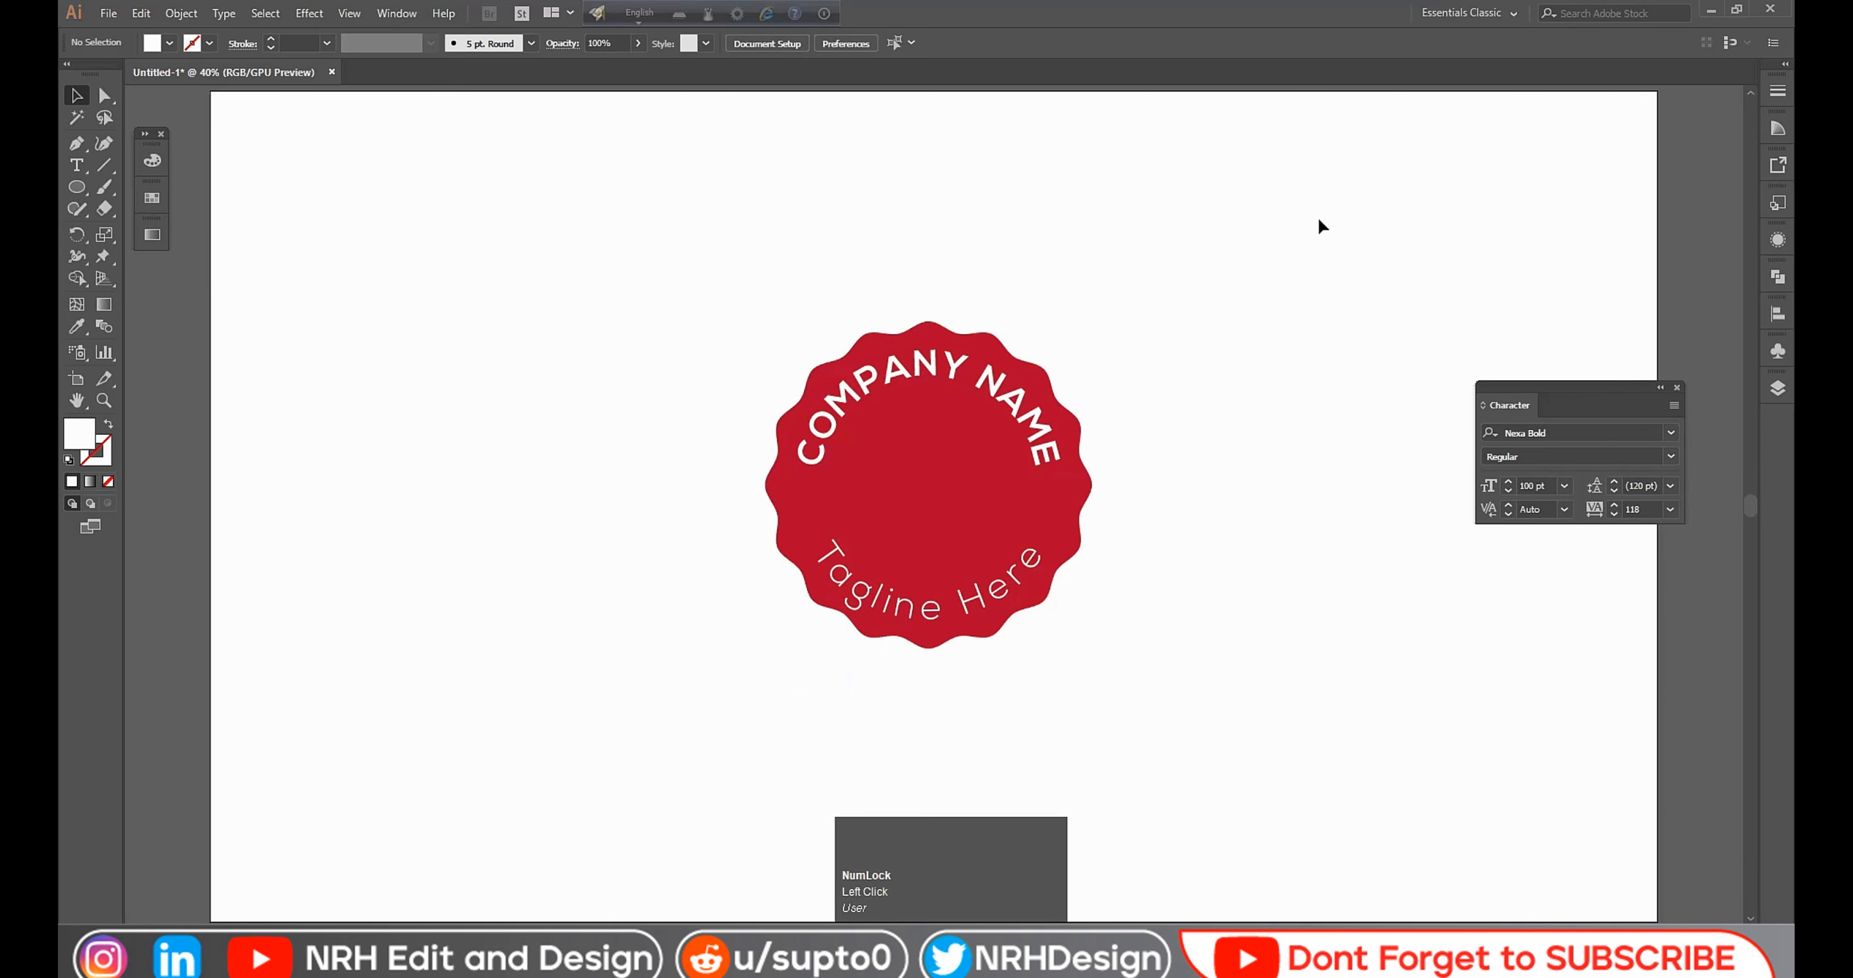
click(1321, 226)
click(76, 186)
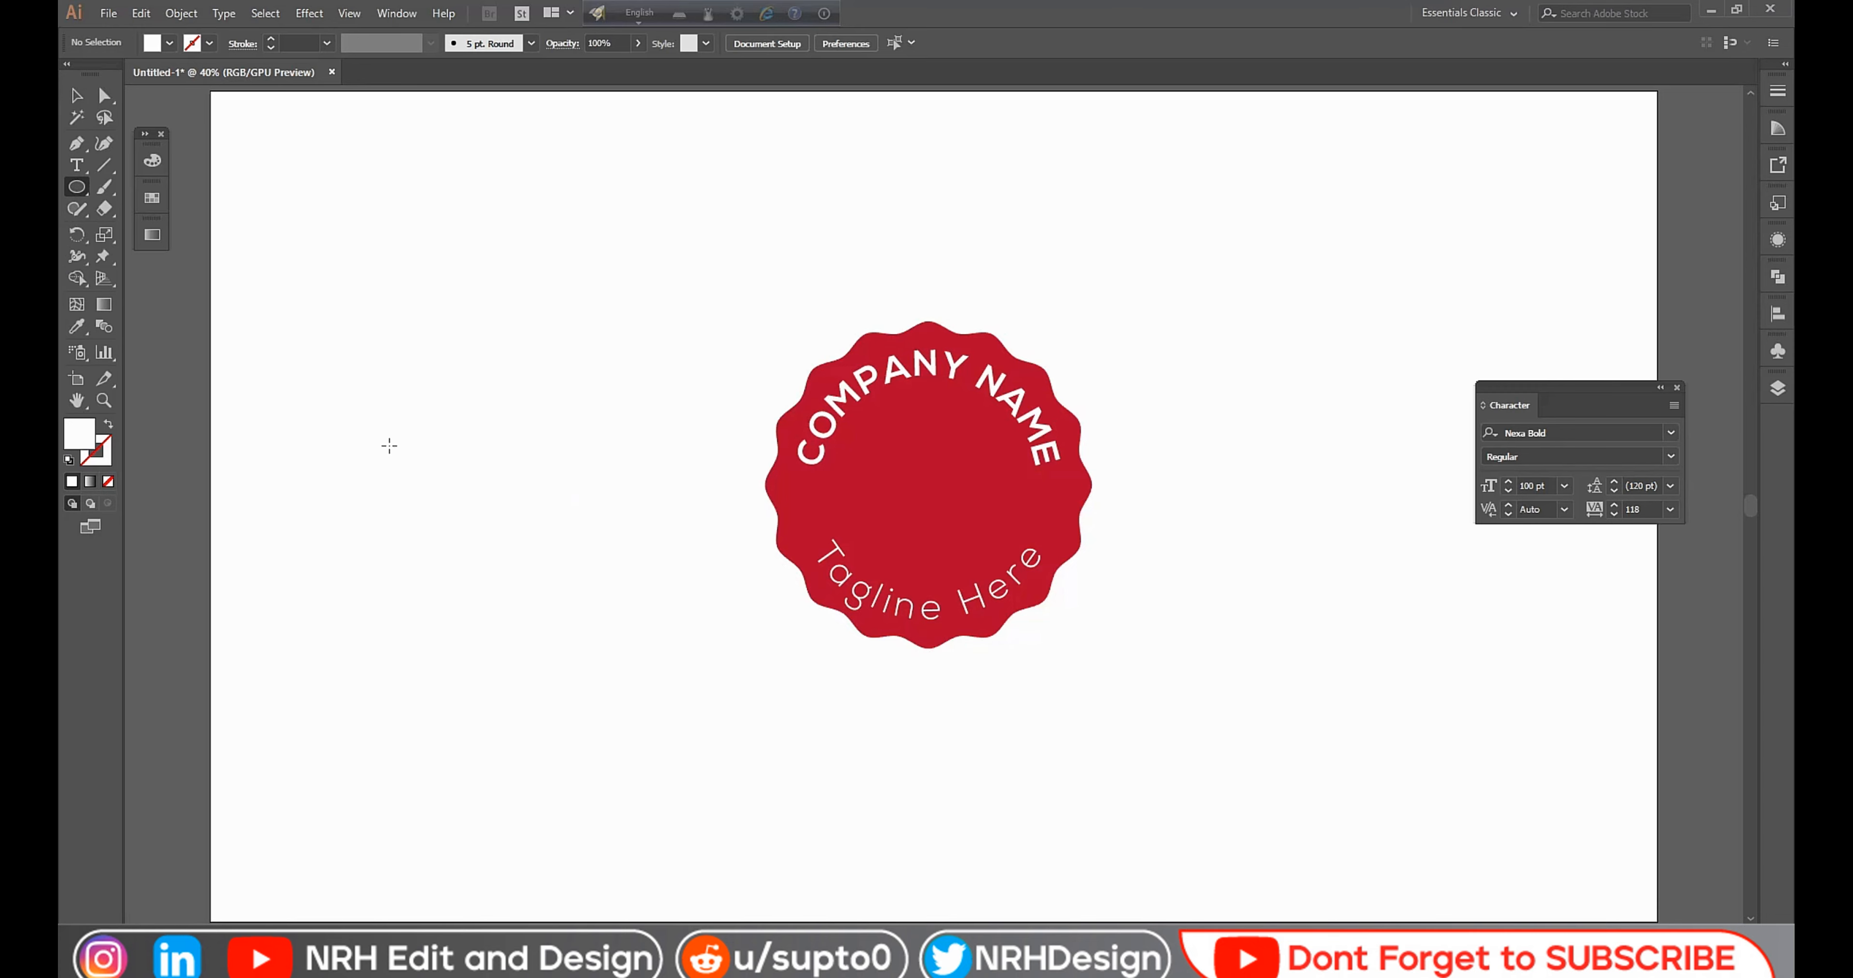
drag(394, 288, 430, 492)
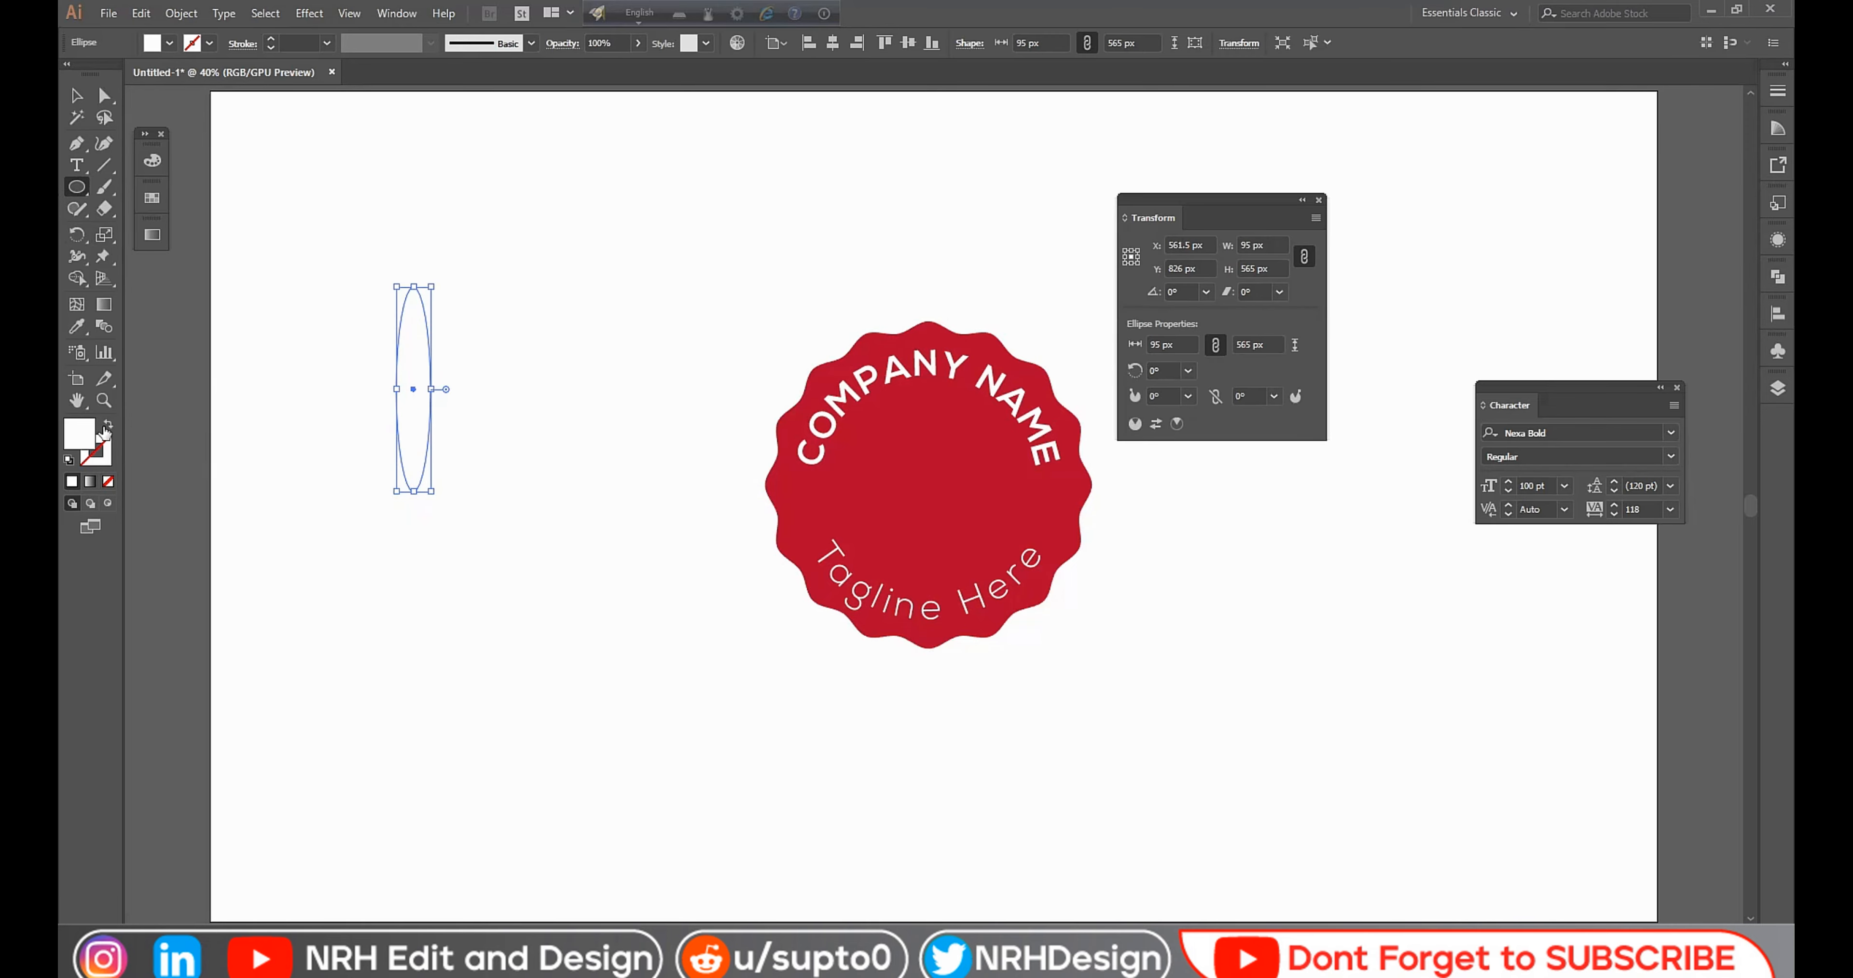
Step: Remove the narrow ellipse's fill and give it a bright red (ED1C24) stroke
click(107, 425)
click(152, 161)
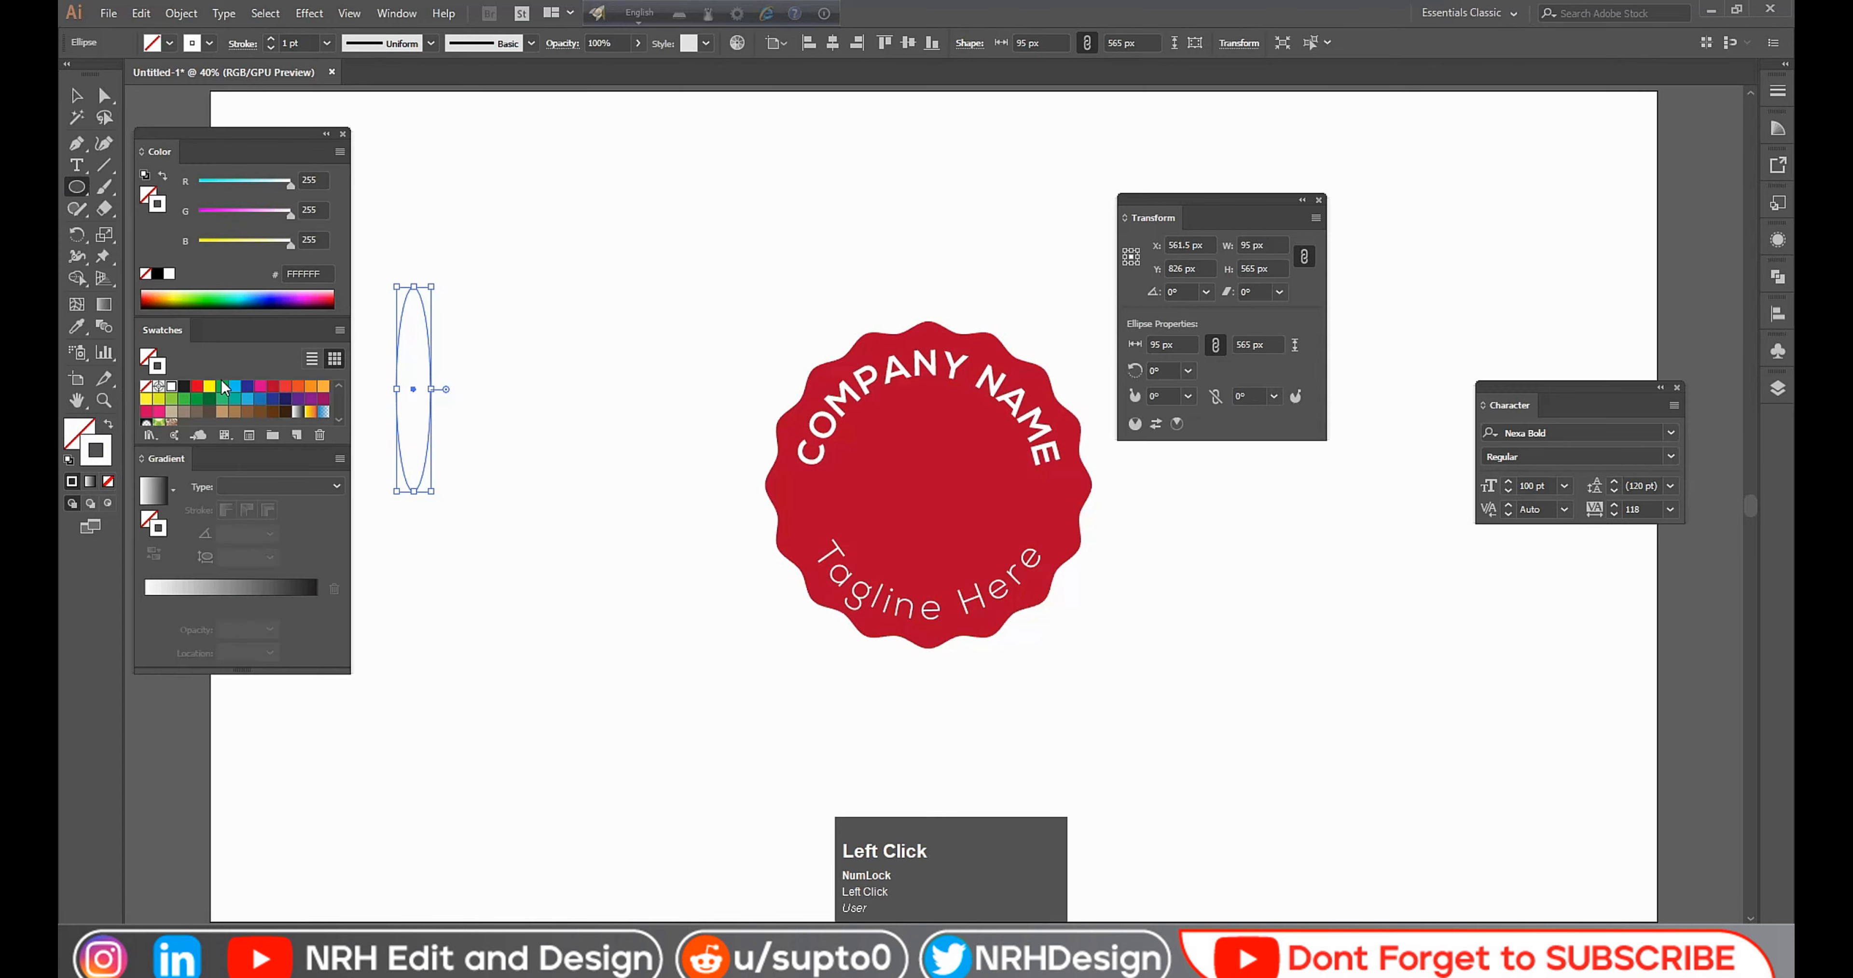
scroll(172, 402, down, 2)
click(158, 416)
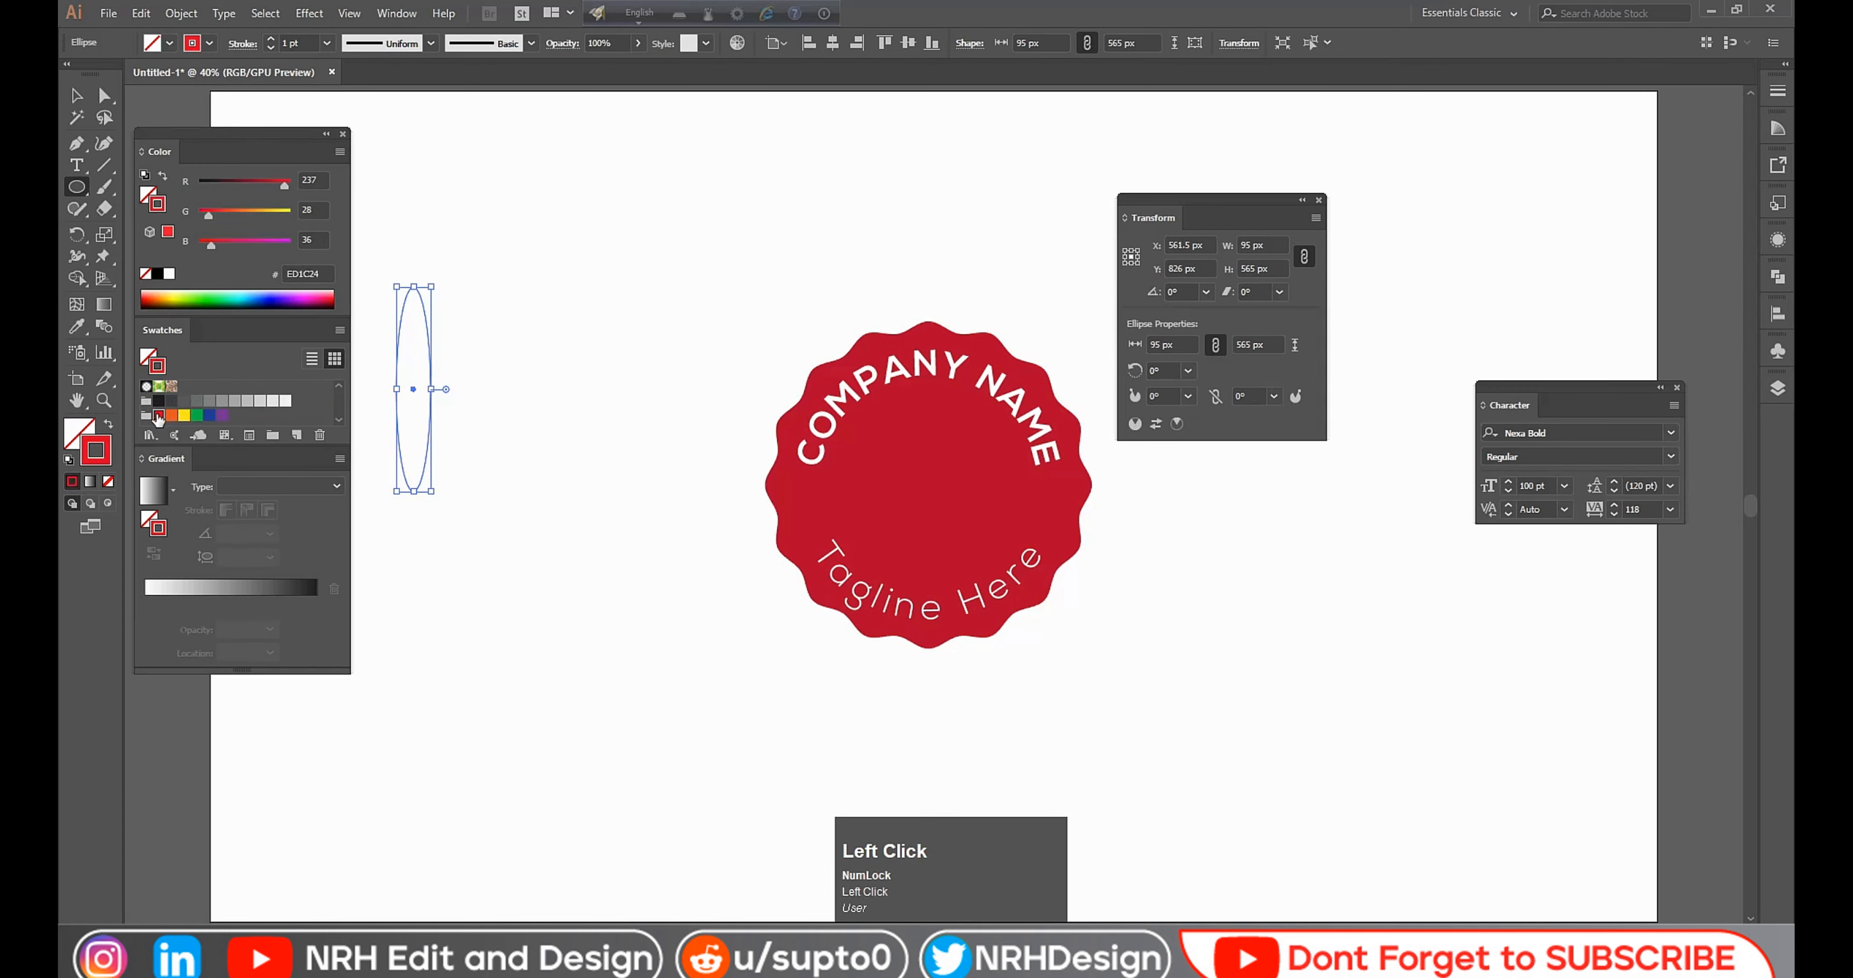
click(325, 134)
Step: Set the narrow ellipse's stroke weight to 5 pt
click(328, 42)
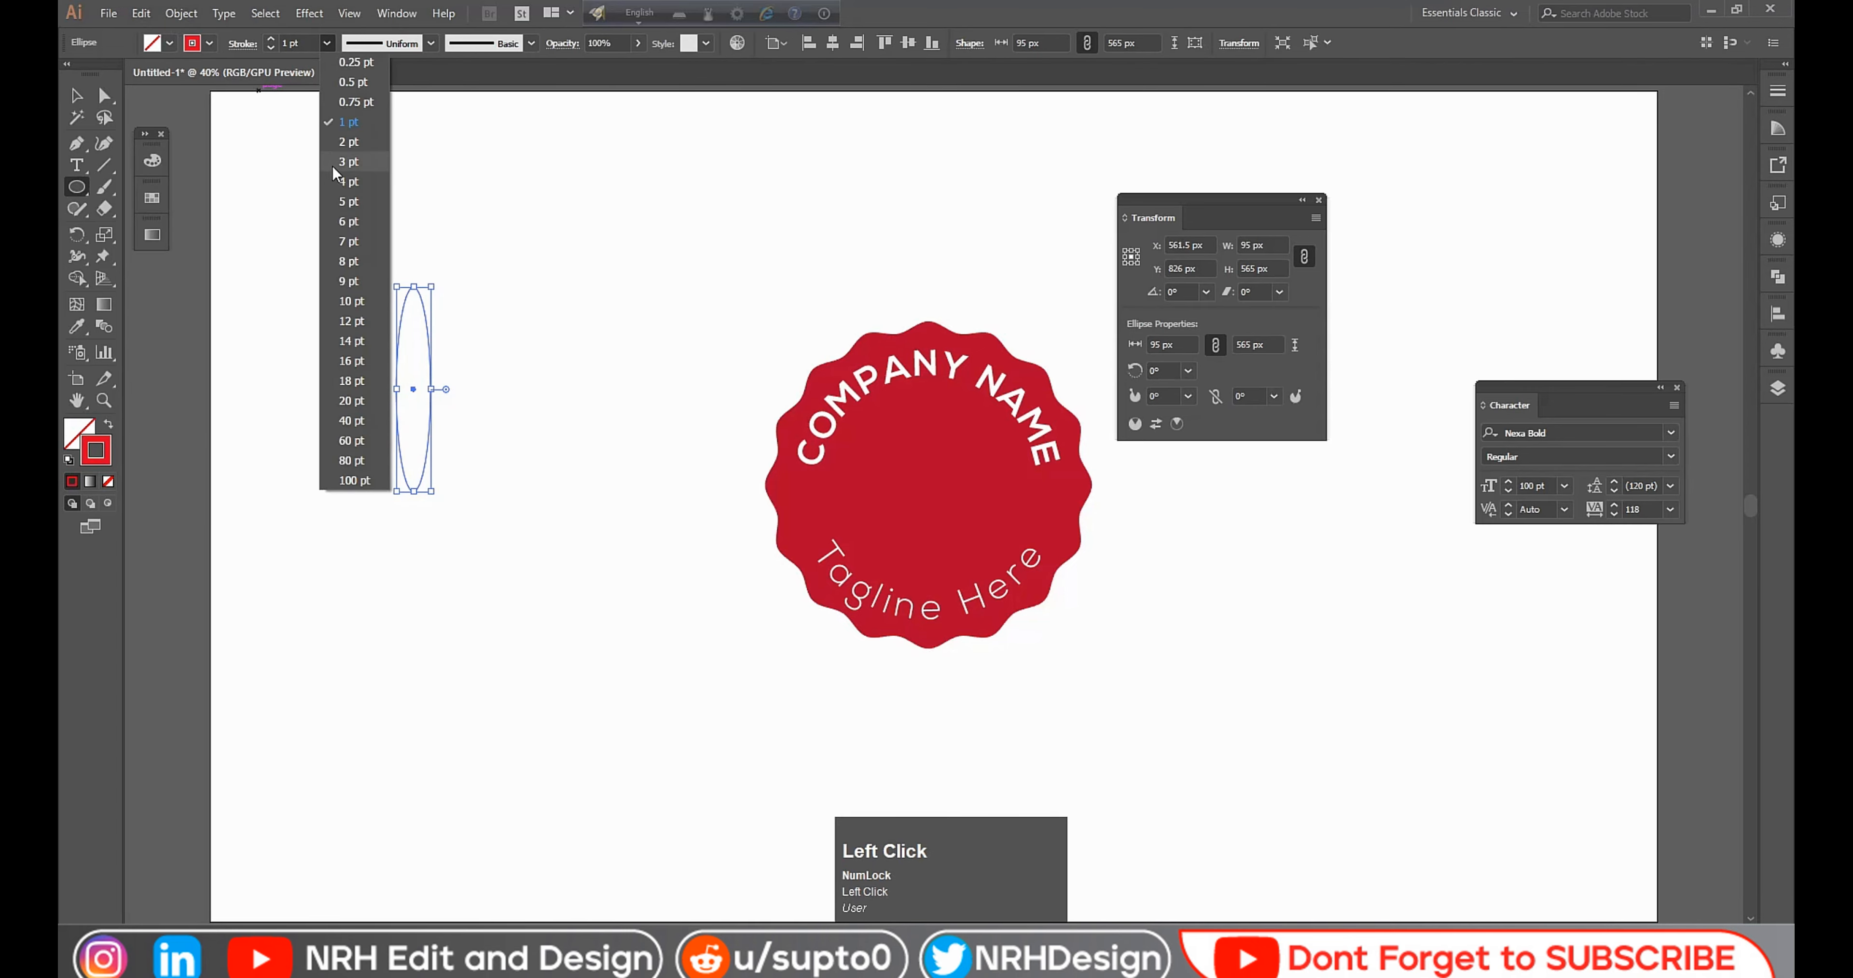
click(337, 165)
click(328, 43)
click(348, 205)
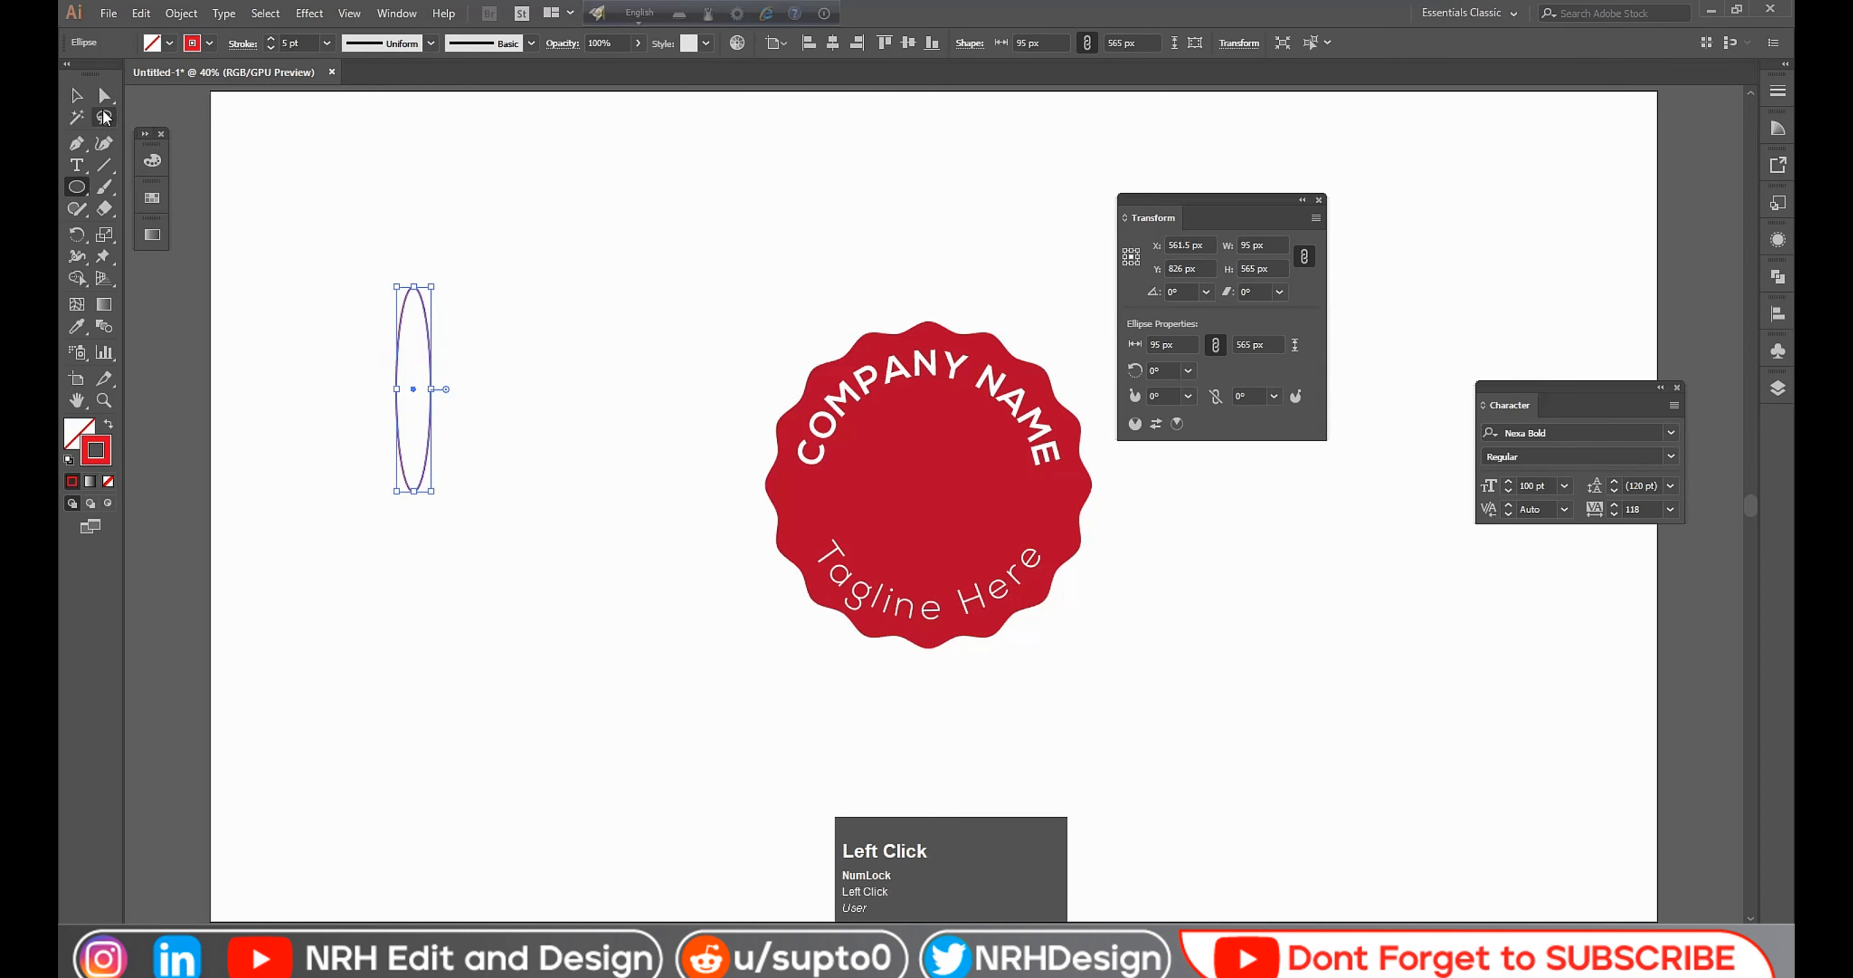
Step: Rotate a copy of the ellipse clockwise about a point just below its lower end
click(86, 101)
click(296, 313)
click(427, 339)
click(76, 237)
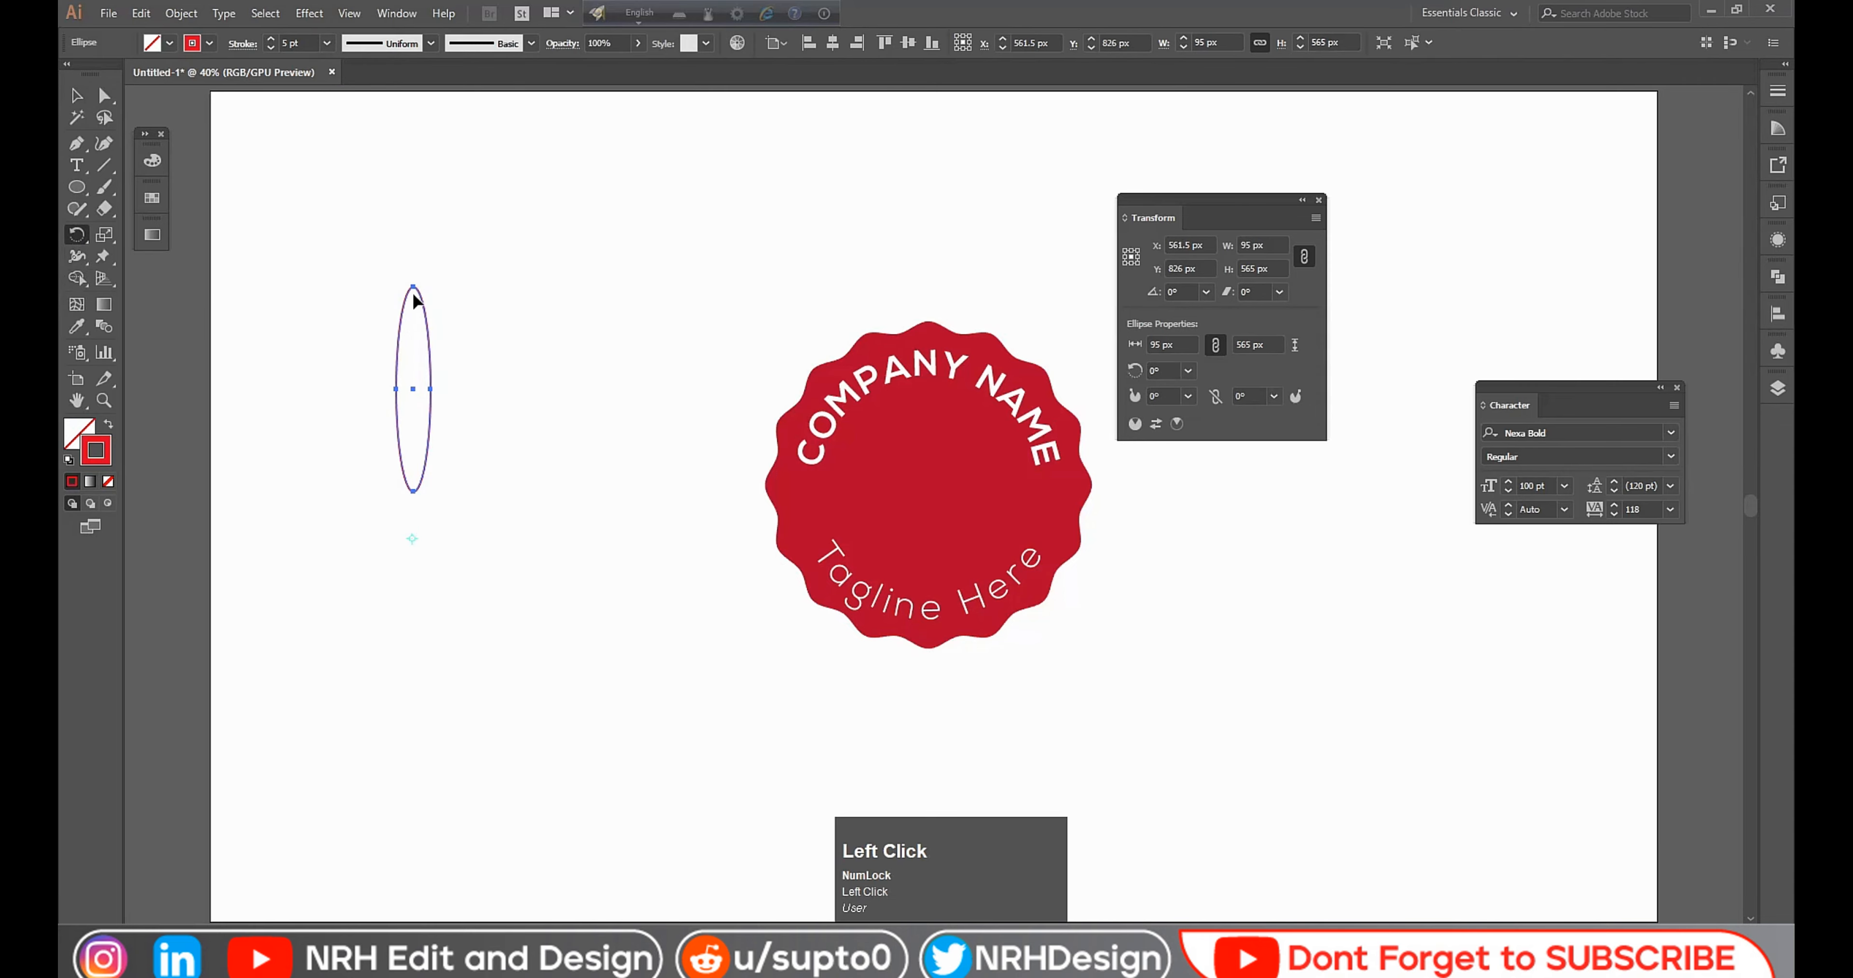
drag(415, 285, 483, 320)
Step: Repeat the rotated copy over and over until the ellipses form a dense circular pattern with an open centre
key(ctrl)
key(ctrl+d)
key(ctrl+d)
key(ctrl+d)
key(ctrl+d)
key(ctrl+d)
key(ctrl+d)
key(ctrl+d)
key(ctrl+d)
key(ctrl+d)
key(ctrl+d)
key(ctrl+d)
key(ctrl+d)
key(ctrl+d)
key(ctrl+d)
key(ctrl+d)
key(ctrl+d)
key(ctrl+d)
key(ctrl+d)
key(ctrl+d)
key(ctrl+d)
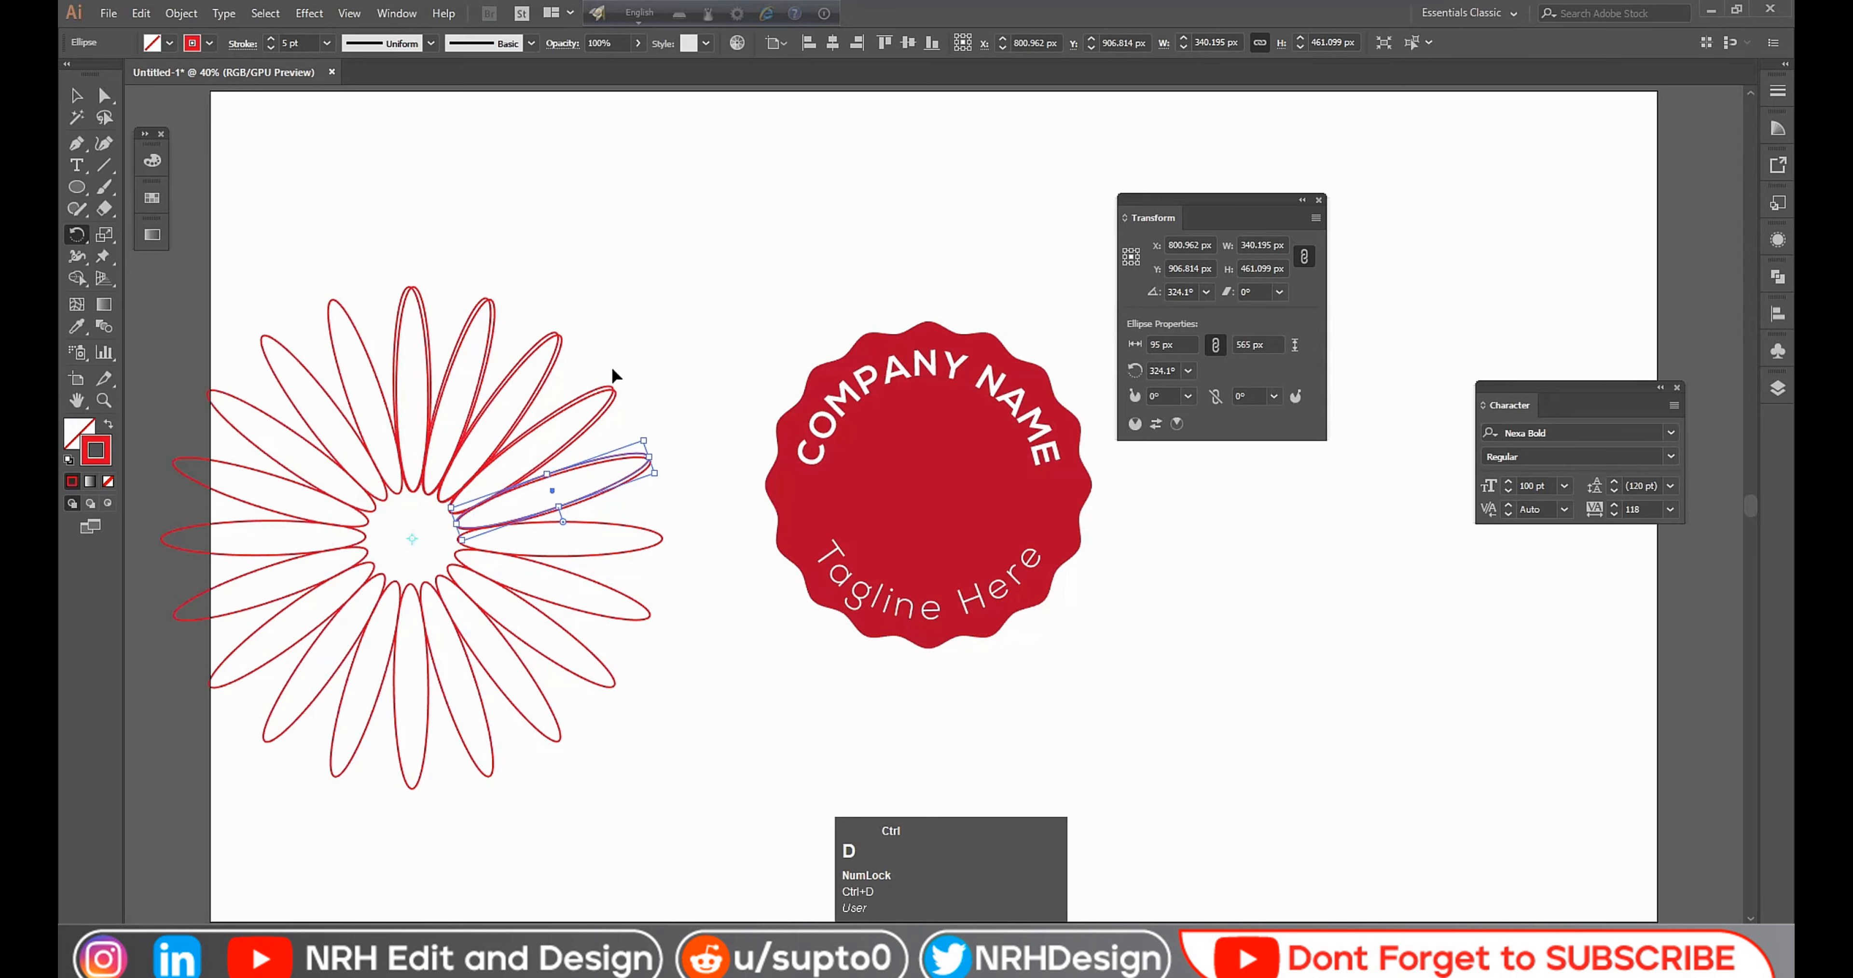
key(ctrl+d)
key(ctrl+d)
key(ctrl+d)
key(ctrl+d)
key(ctrl+d)
key(ctrl+d)
key(ctrl+d)
key(ctrl+d)
key(ctrl+d)
key(ctrl+d)
key(ctrl+d)
key(ctrl+d)
key(ctrl+d)
key(ctrl+d)
key(ctrl+d)
key(ctrl+d)
key(ctrl+d)
key(ctrl+d)
key(ctrl+d)
key(ctrl+d)
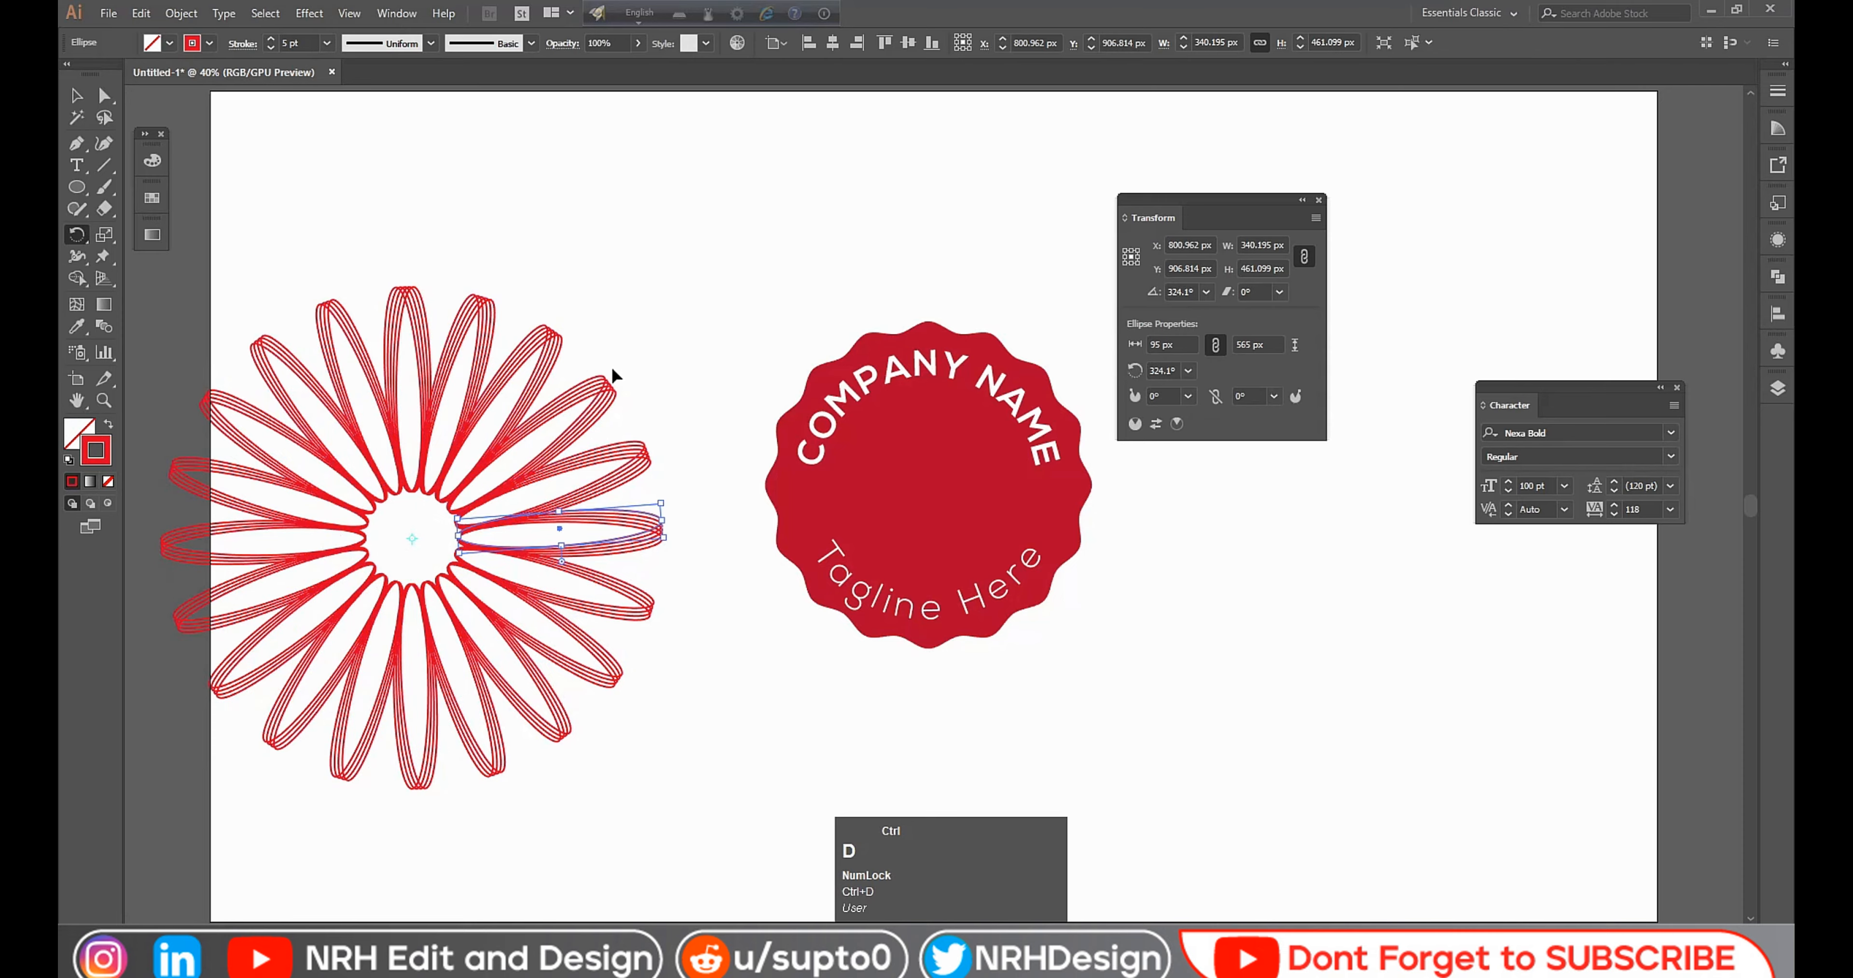
key(ctrl+d)
key(ctrl+d)
key(ctrl+d)
key(ctrl+d)
key(ctrl+d)
key(ctrl+d)
key(ctrl+d)
key(ctrl+d)
key(ctrl+d)
key(ctrl+d)
key(ctrl+d)
key(ctrl+d)
key(ctrl+d)
key(ctrl+d)
key(ctrl+d)
key(ctrl+d)
key(ctrl+d)
key(ctrl+d)
key(ctrl+d)
key(ctrl+d)
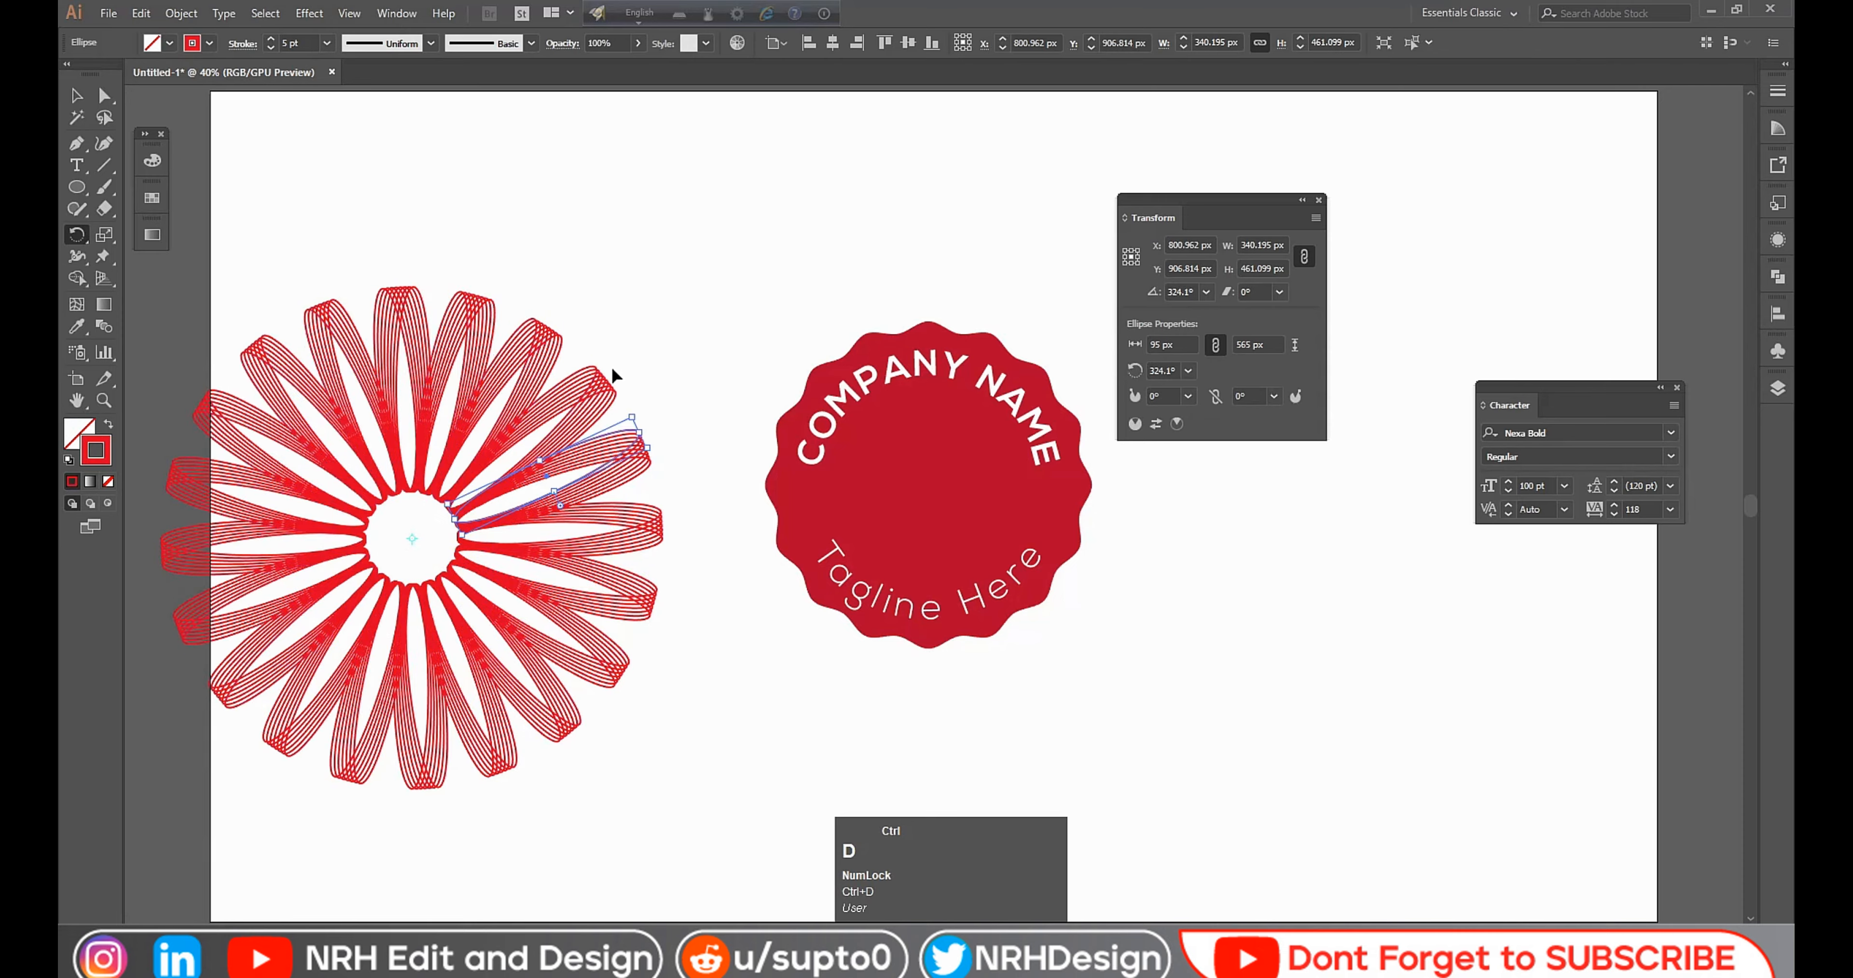
key(ctrl+d)
key(ctrl+d)
key(ctrl+d)
key(ctrl+d)
key(ctrl+d)
key(ctrl+d)
key(ctrl+d)
key(ctrl+d)
key(ctrl+d)
key(ctrl+d)
key(ctrl+d)
key(ctrl+d)
key(ctrl+d)
key(ctrl+d)
key(ctrl+d)
key(ctrl+d)
key(ctrl+d)
key(ctrl+d)
key(ctrl+d)
key(ctrl+d)
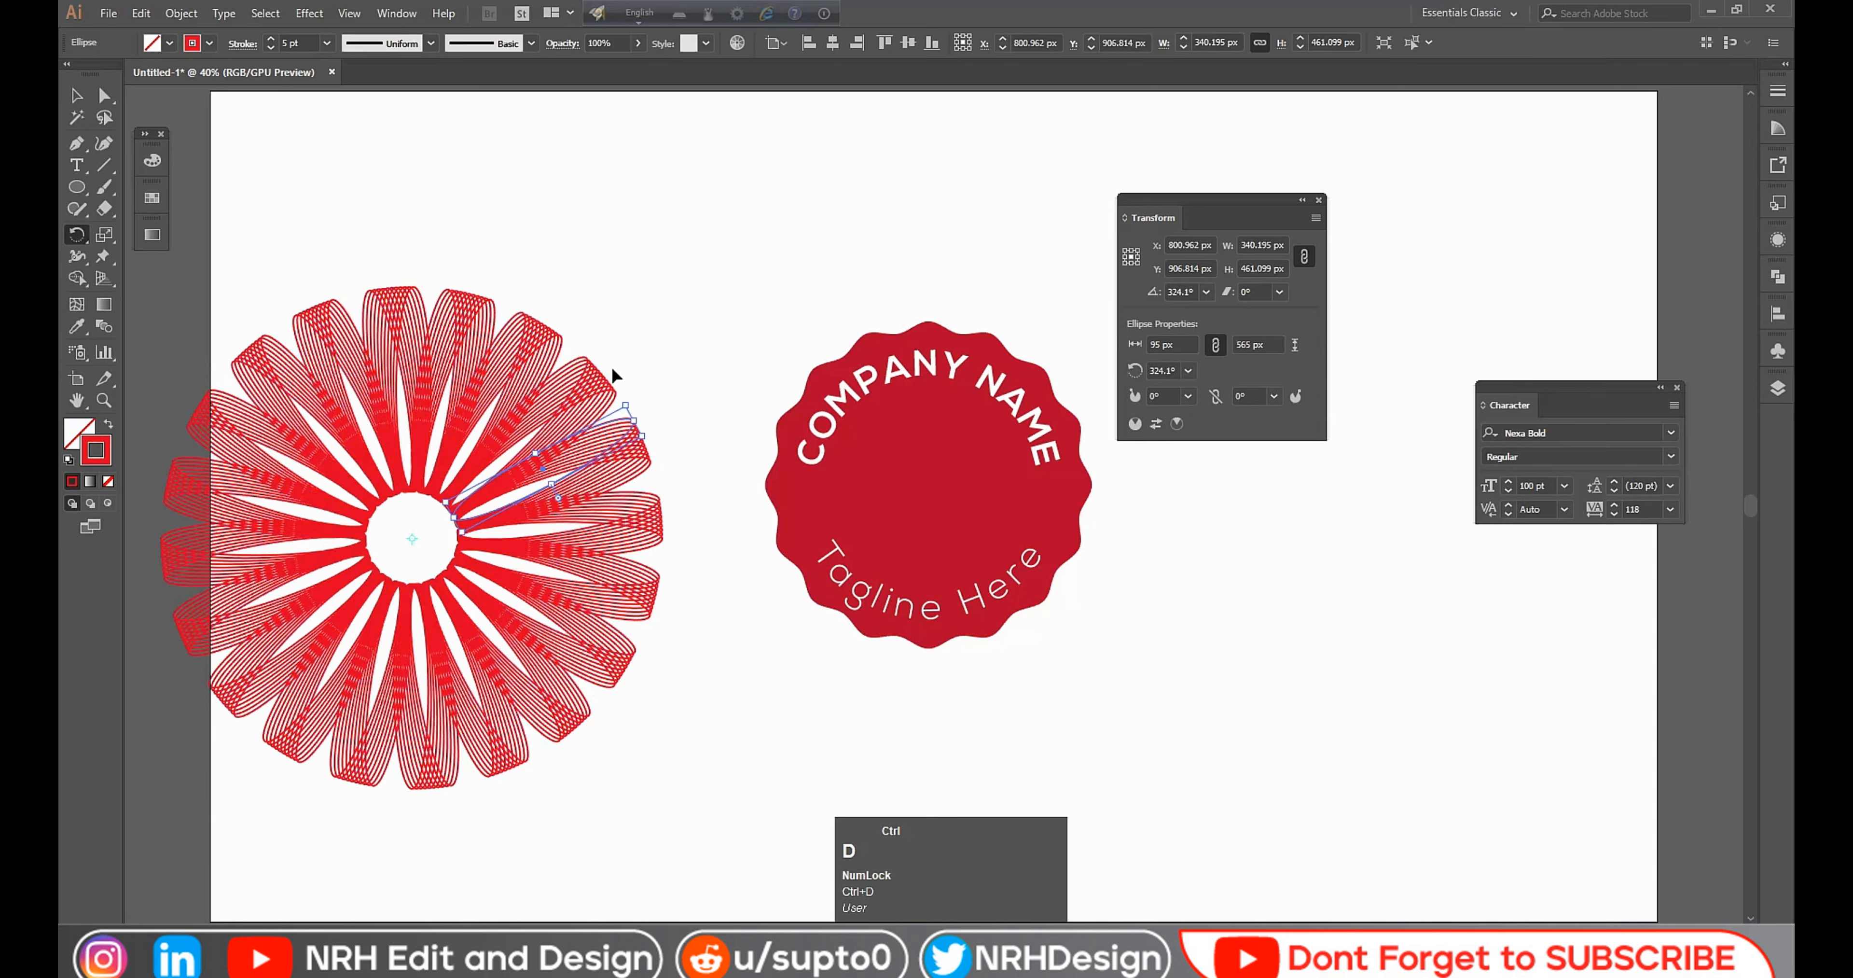
key(ctrl+d)
key(ctrl+d)
key(ctrl+d)
key(ctrl+d)
key(ctrl+d)
key(ctrl+d)
key(ctrl+d)
key(ctrl+d)
key(ctrl+d)
key(ctrl+d)
key(ctrl+d)
key(ctrl+d)
key(ctrl+d)
key(ctrl+d)
key(ctrl+d)
key(ctrl+d)
key(ctrl+d)
key(ctrl+d)
key(ctrl+d)
key(ctrl+d)
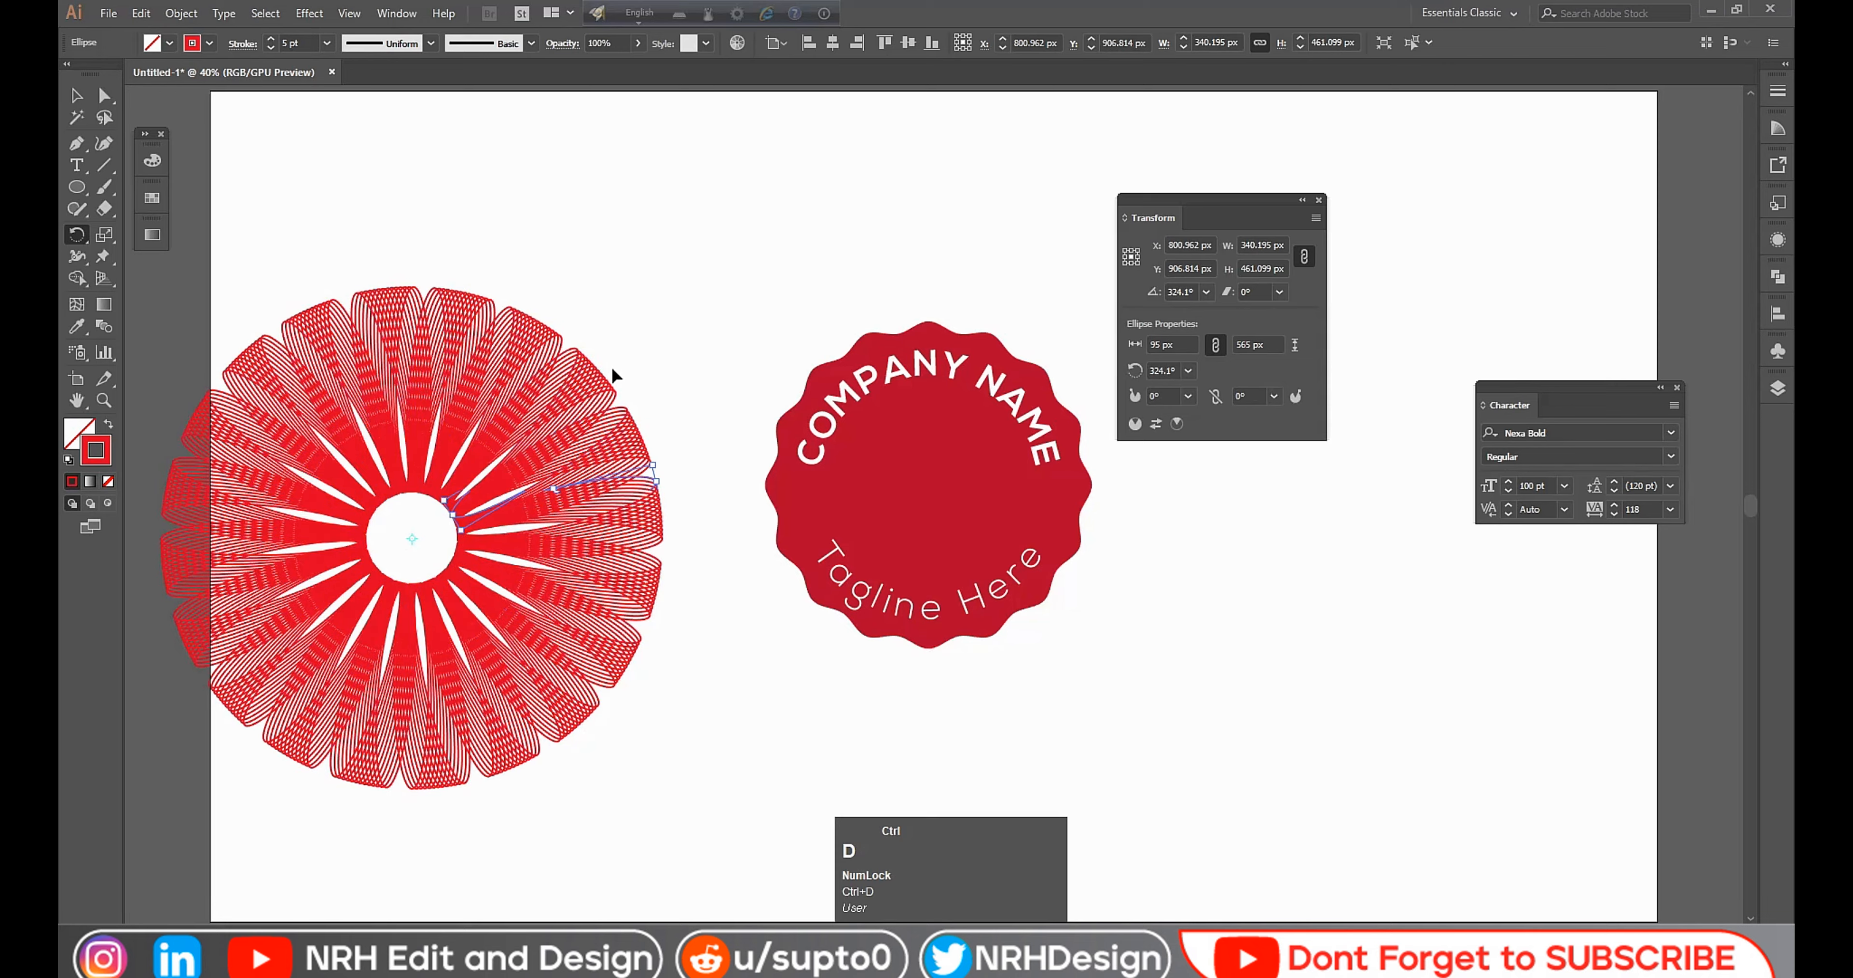
key(ctrl+d)
key(ctrl+d)
key(ctrl+d)
key(ctrl+d)
key(ctrl+d)
key(ctrl+d)
key(ctrl+d)
key(ctrl+d)
key(ctrl+d)
key(ctrl+d)
key(ctrl+d)
key(ctrl+d)
key(ctrl+d)
key(ctrl+d)
key(ctrl+d)
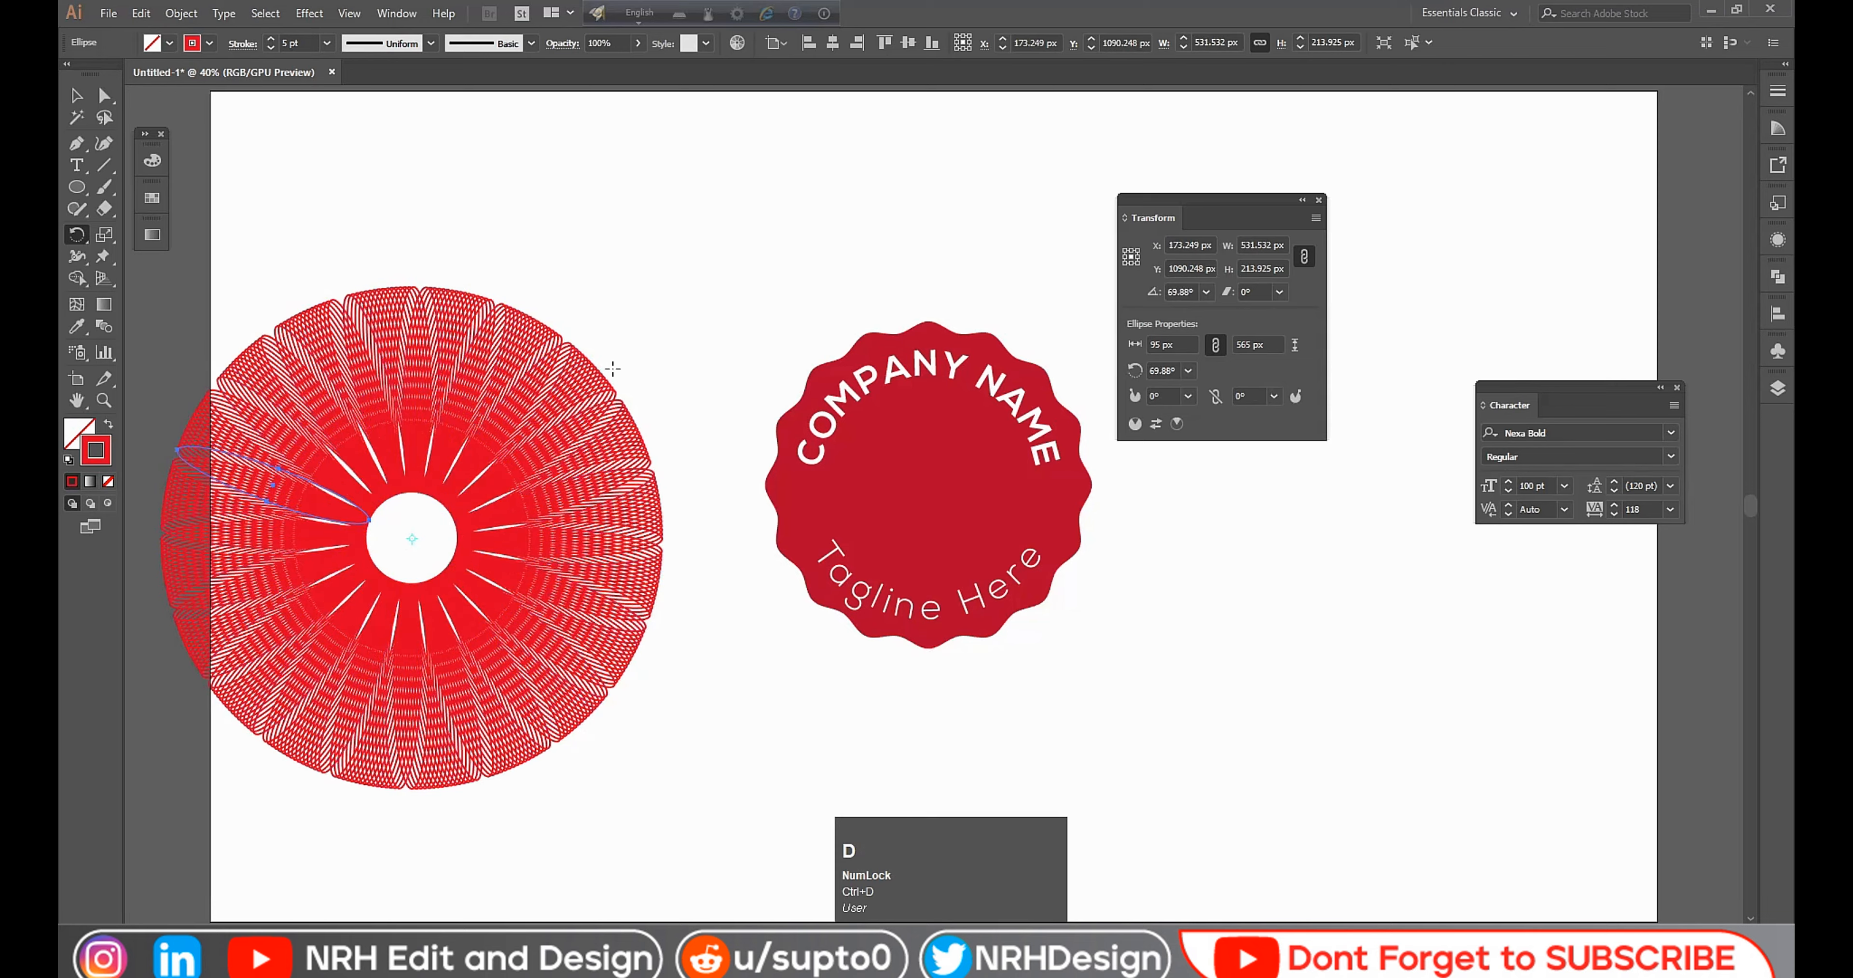
Step: Select all the ellipses of the circular pattern and group them
click(77, 97)
click(494, 214)
scroll(483, 243, down, 1)
drag(466, 233, 573, 228)
drag(258, 274, 748, 715)
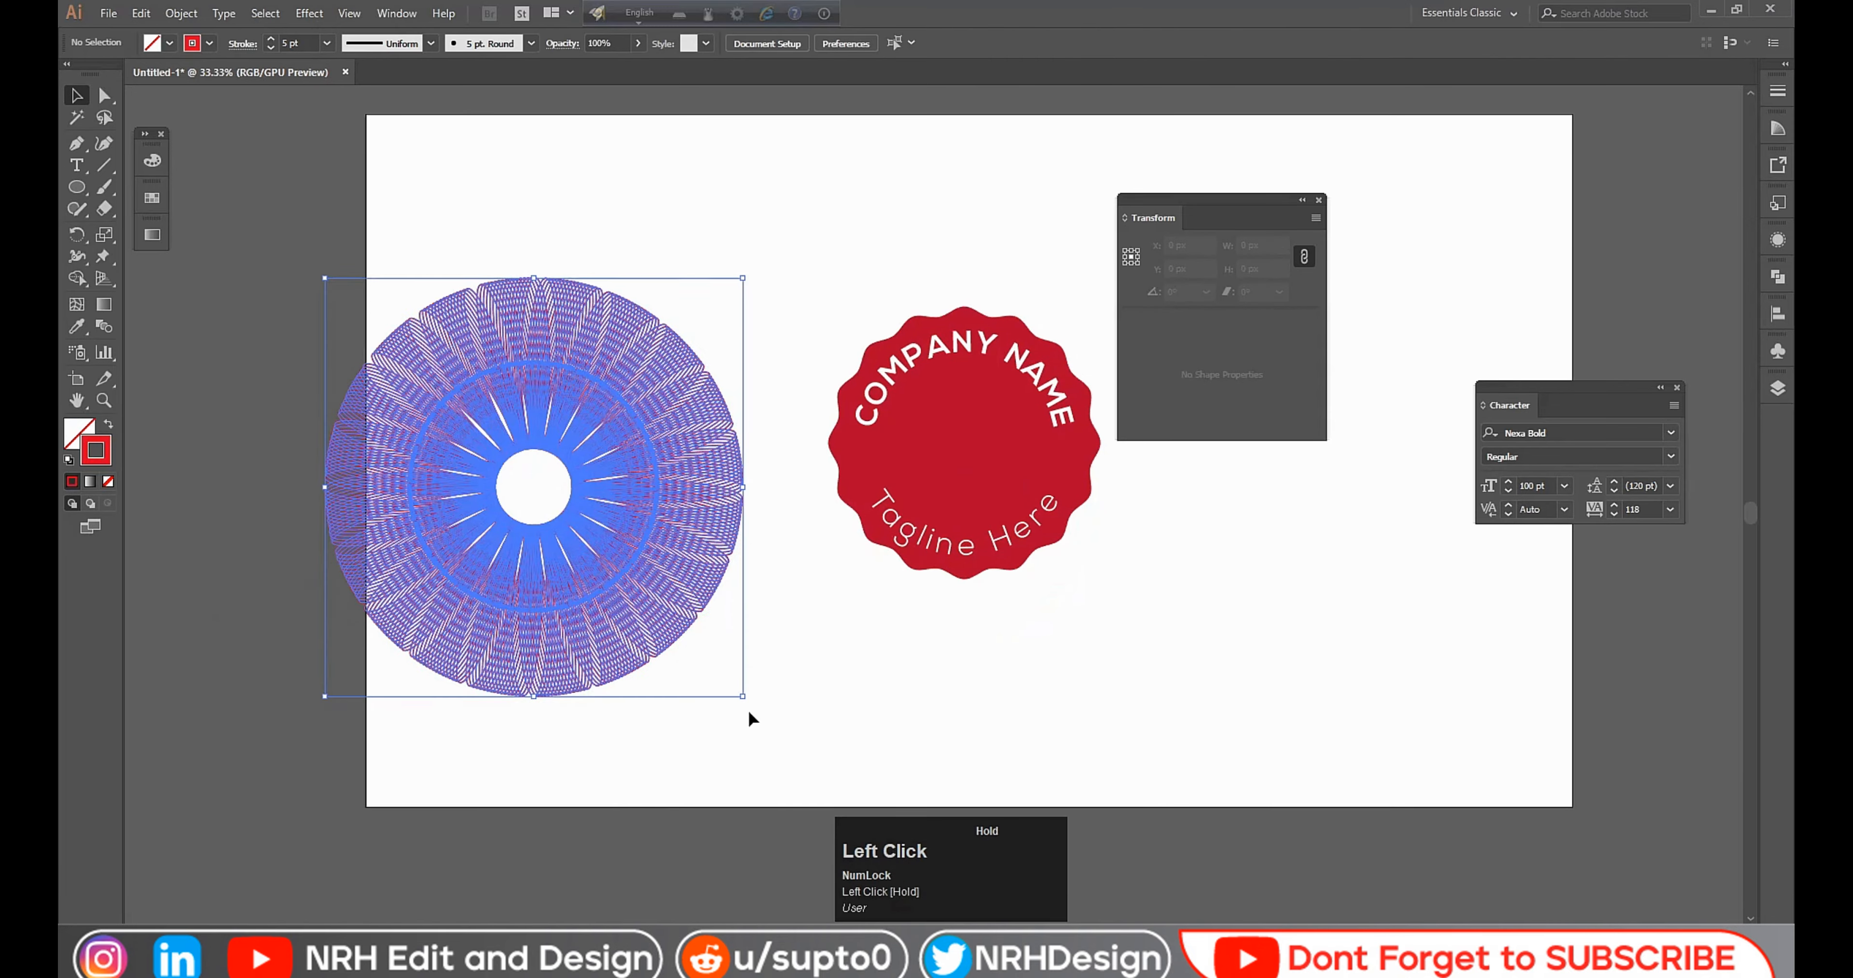
right_click(749, 712)
click(866, 466)
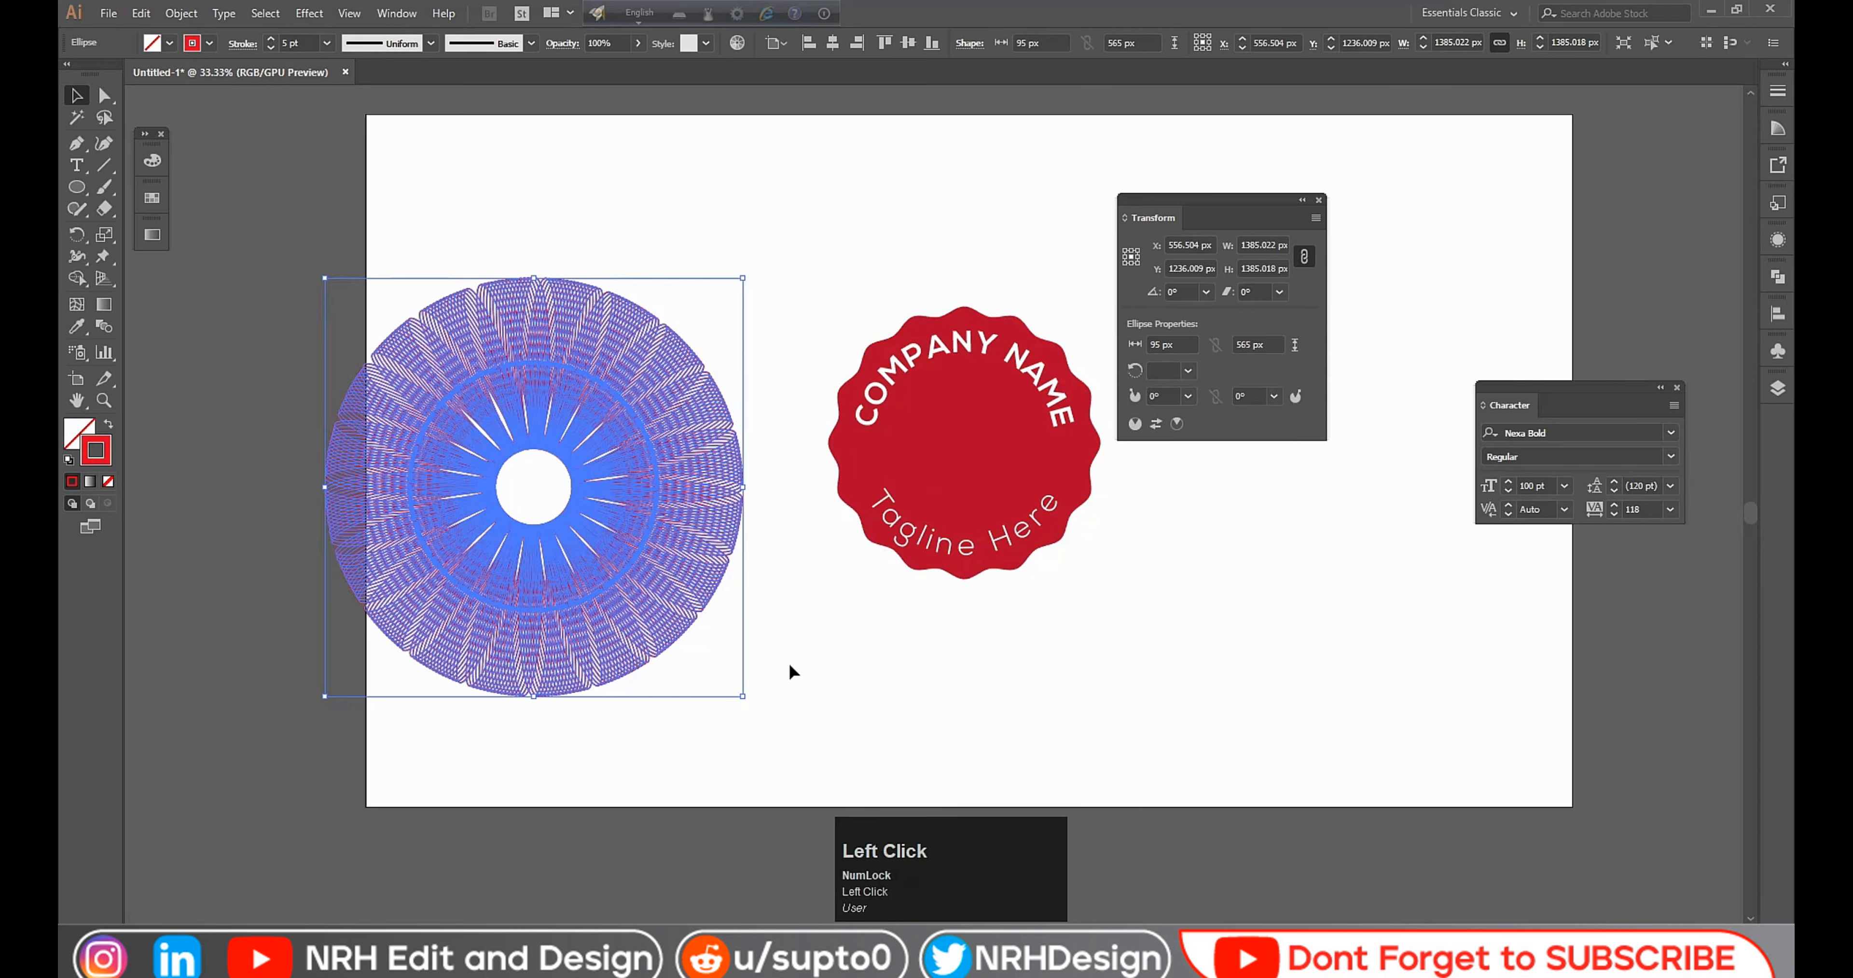
Step: Change the stroke colour of the grouped ellipse pattern to black
click(743, 667)
click(654, 612)
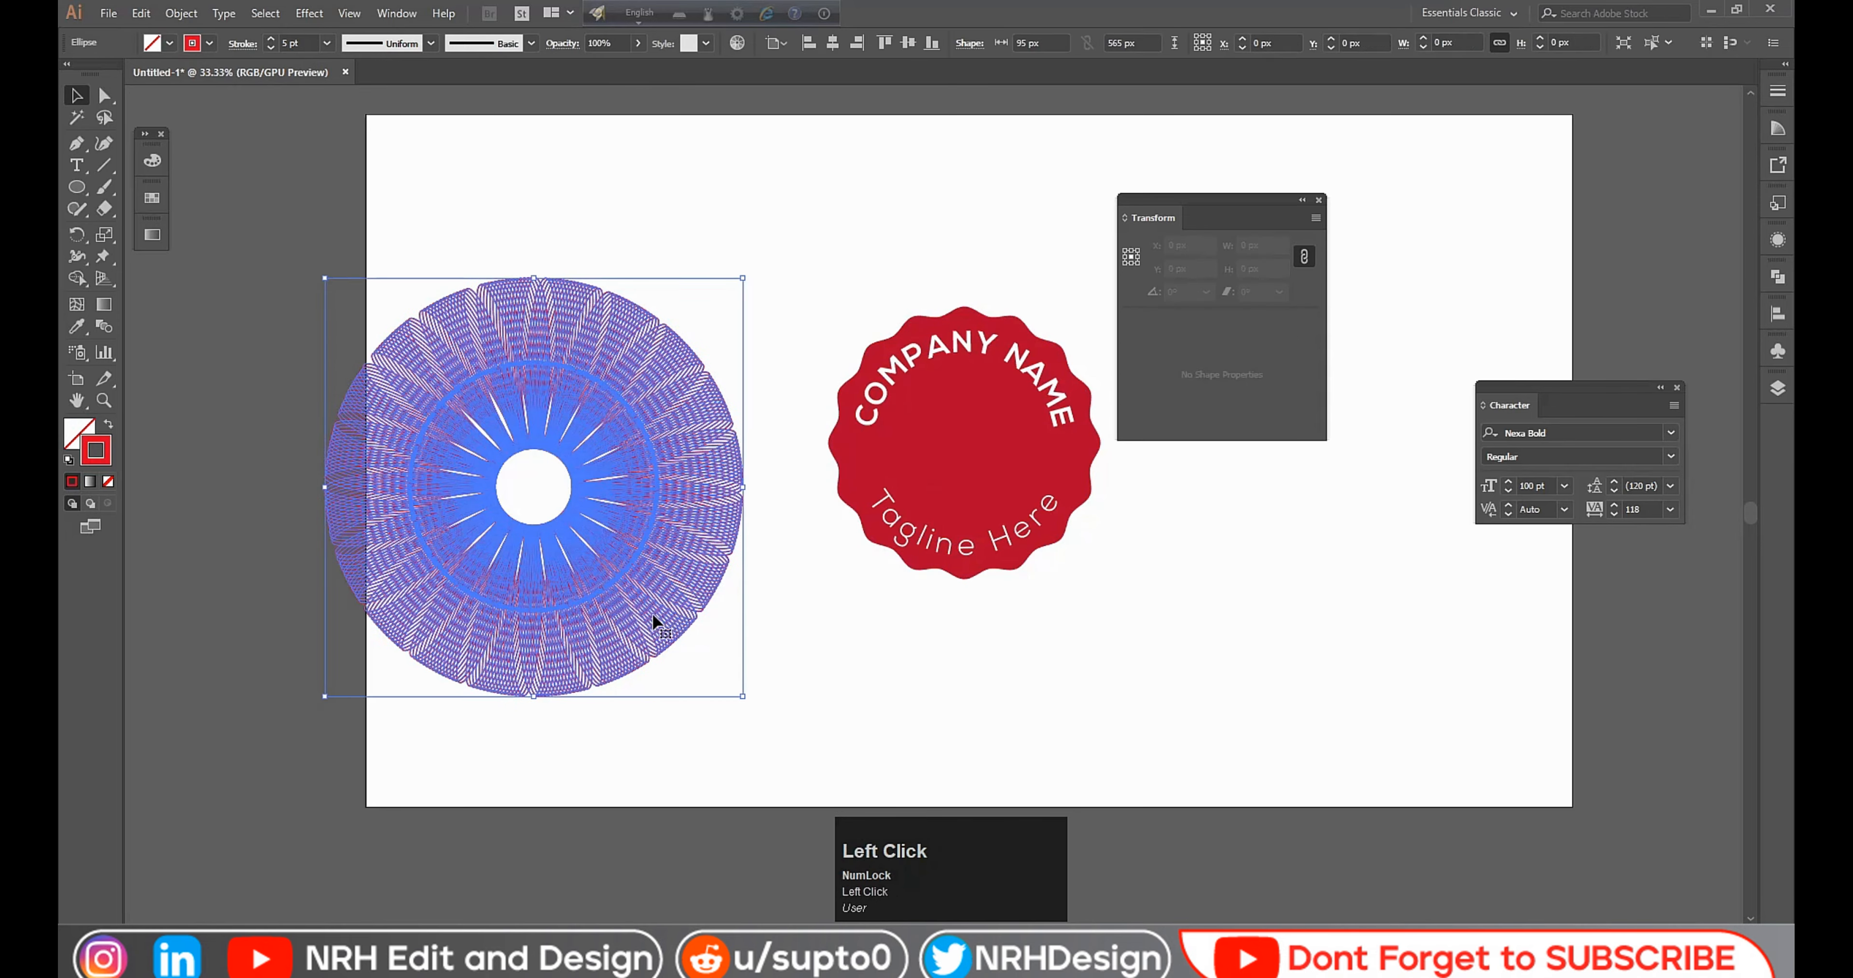
double_click(96, 452)
drag(1186, 338, 1237, 549)
click(1417, 325)
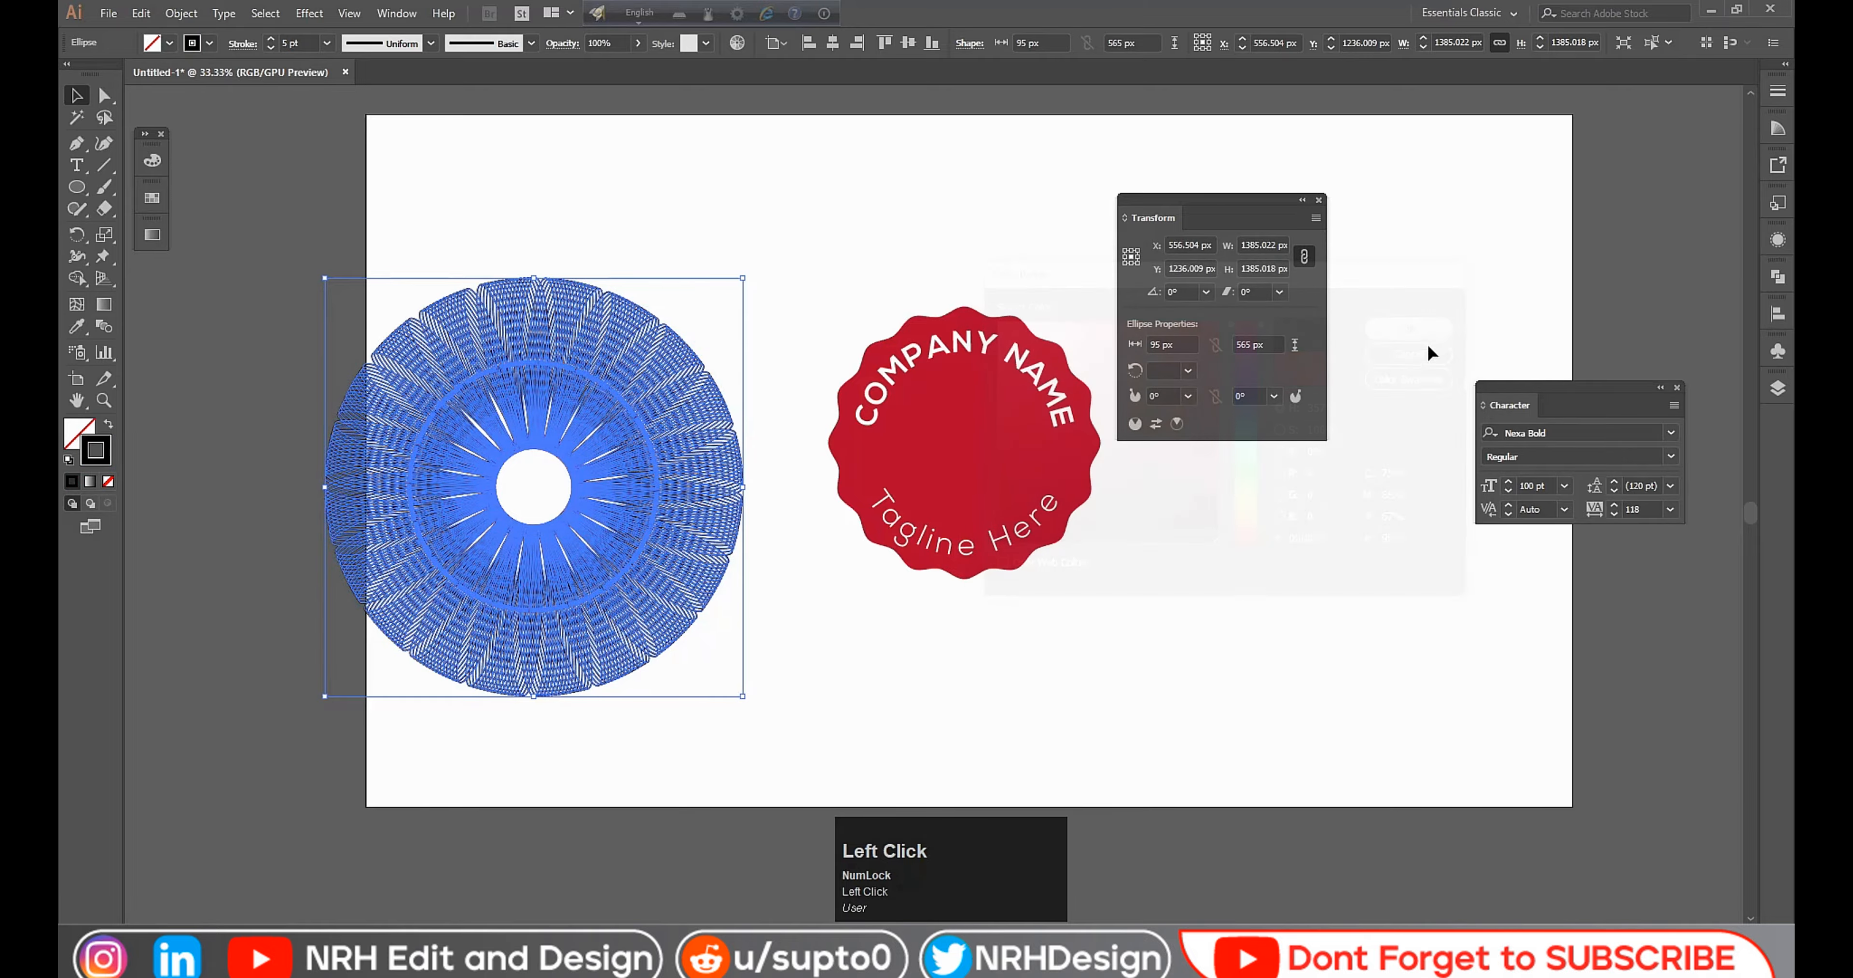
click(1274, 597)
Step: Place the ellipse pattern over the badge's centre and scale it proportionally down to about 573 px
key(space)
drag(1205, 596, 994, 594)
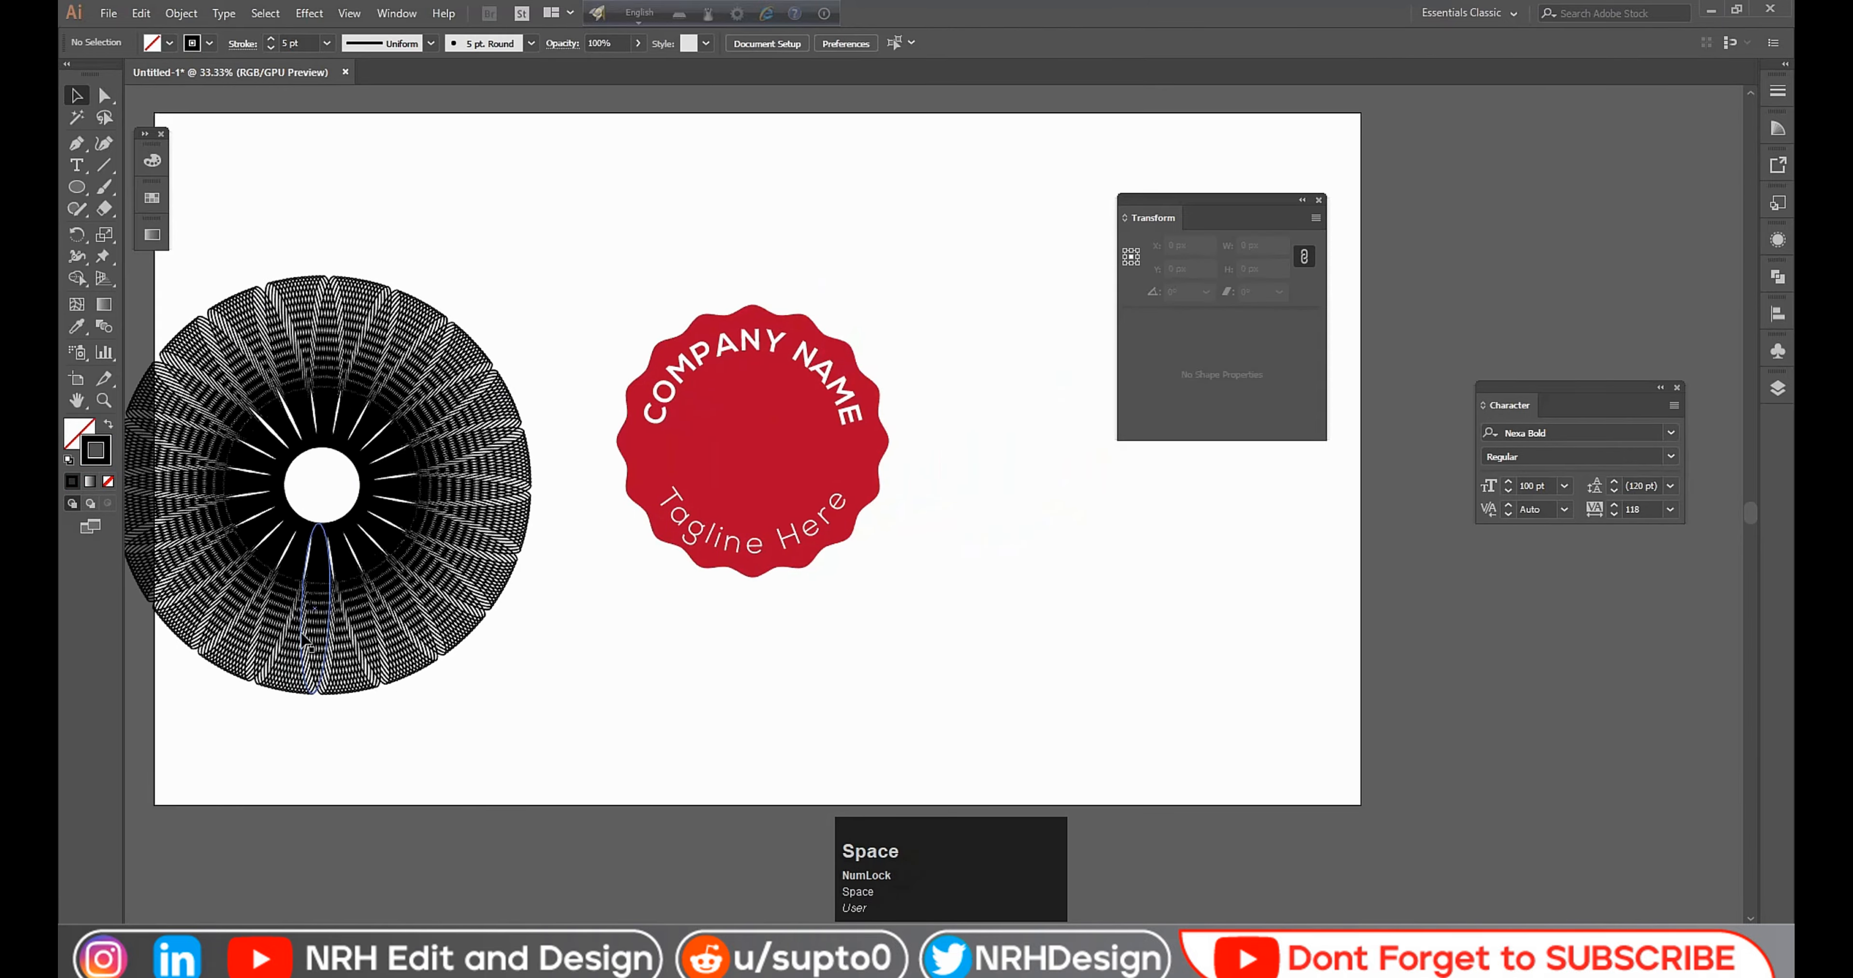
drag(327, 639, 762, 593)
scroll(766, 591, up, 1)
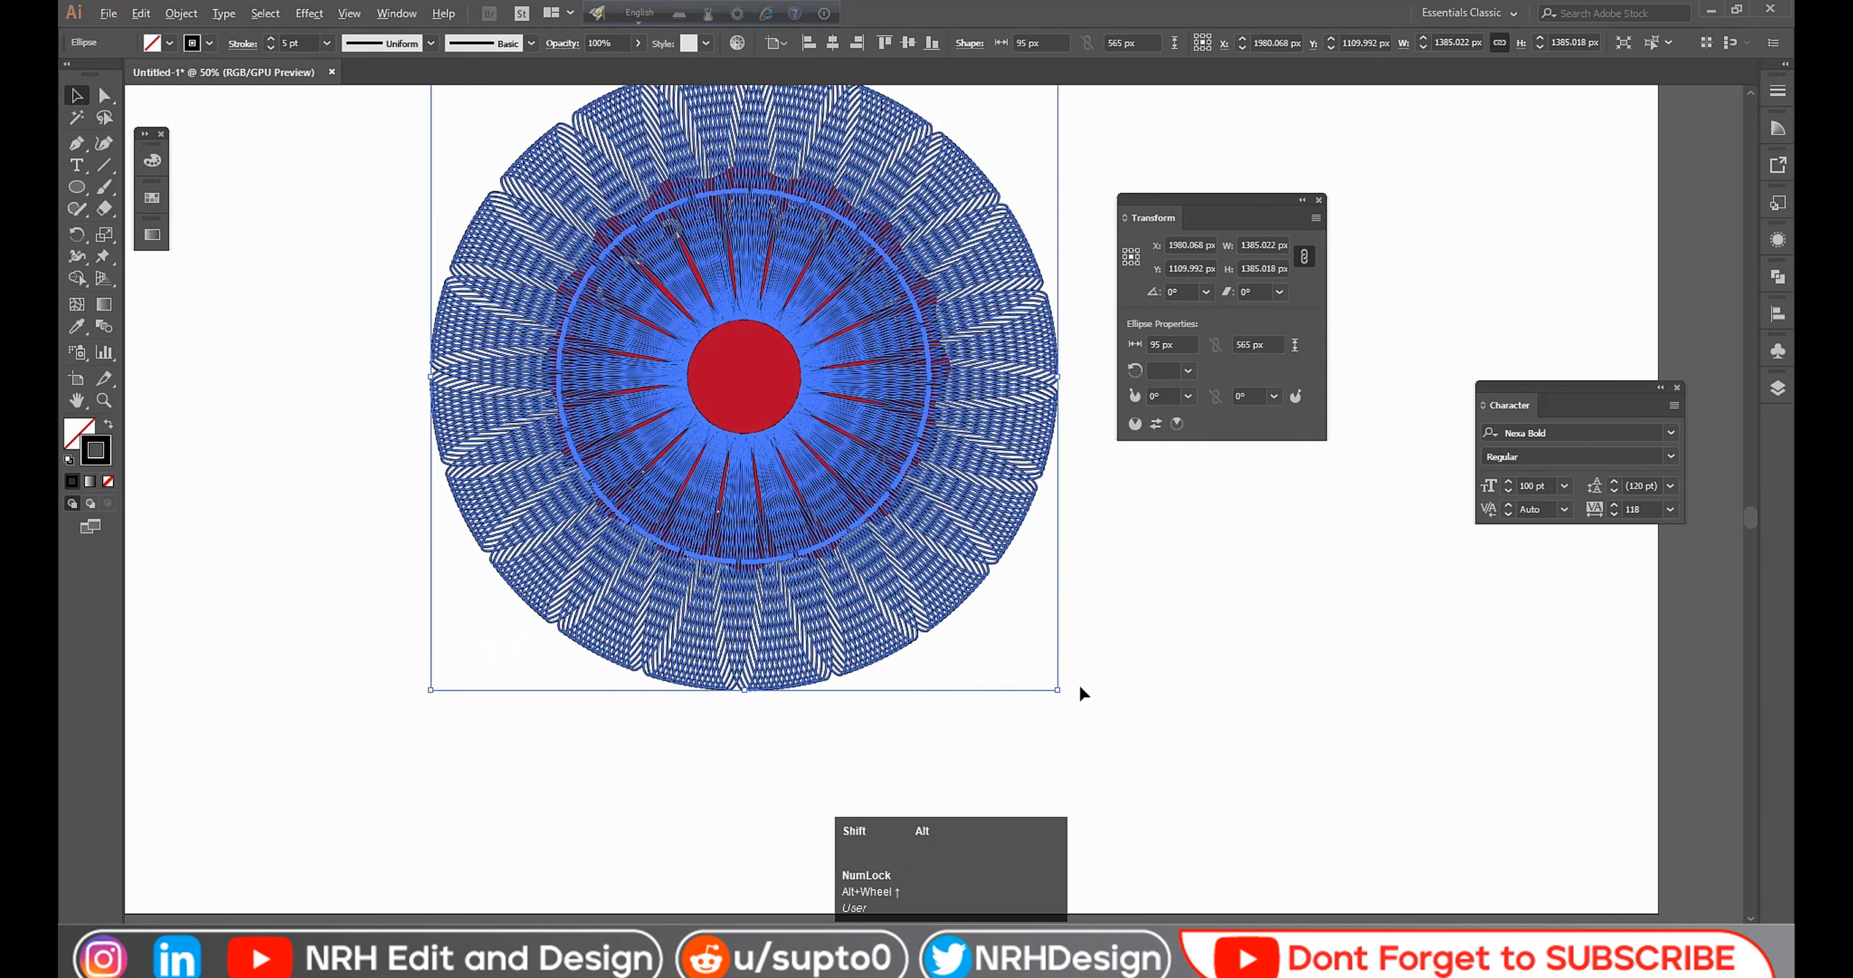
drag(1057, 688, 875, 508)
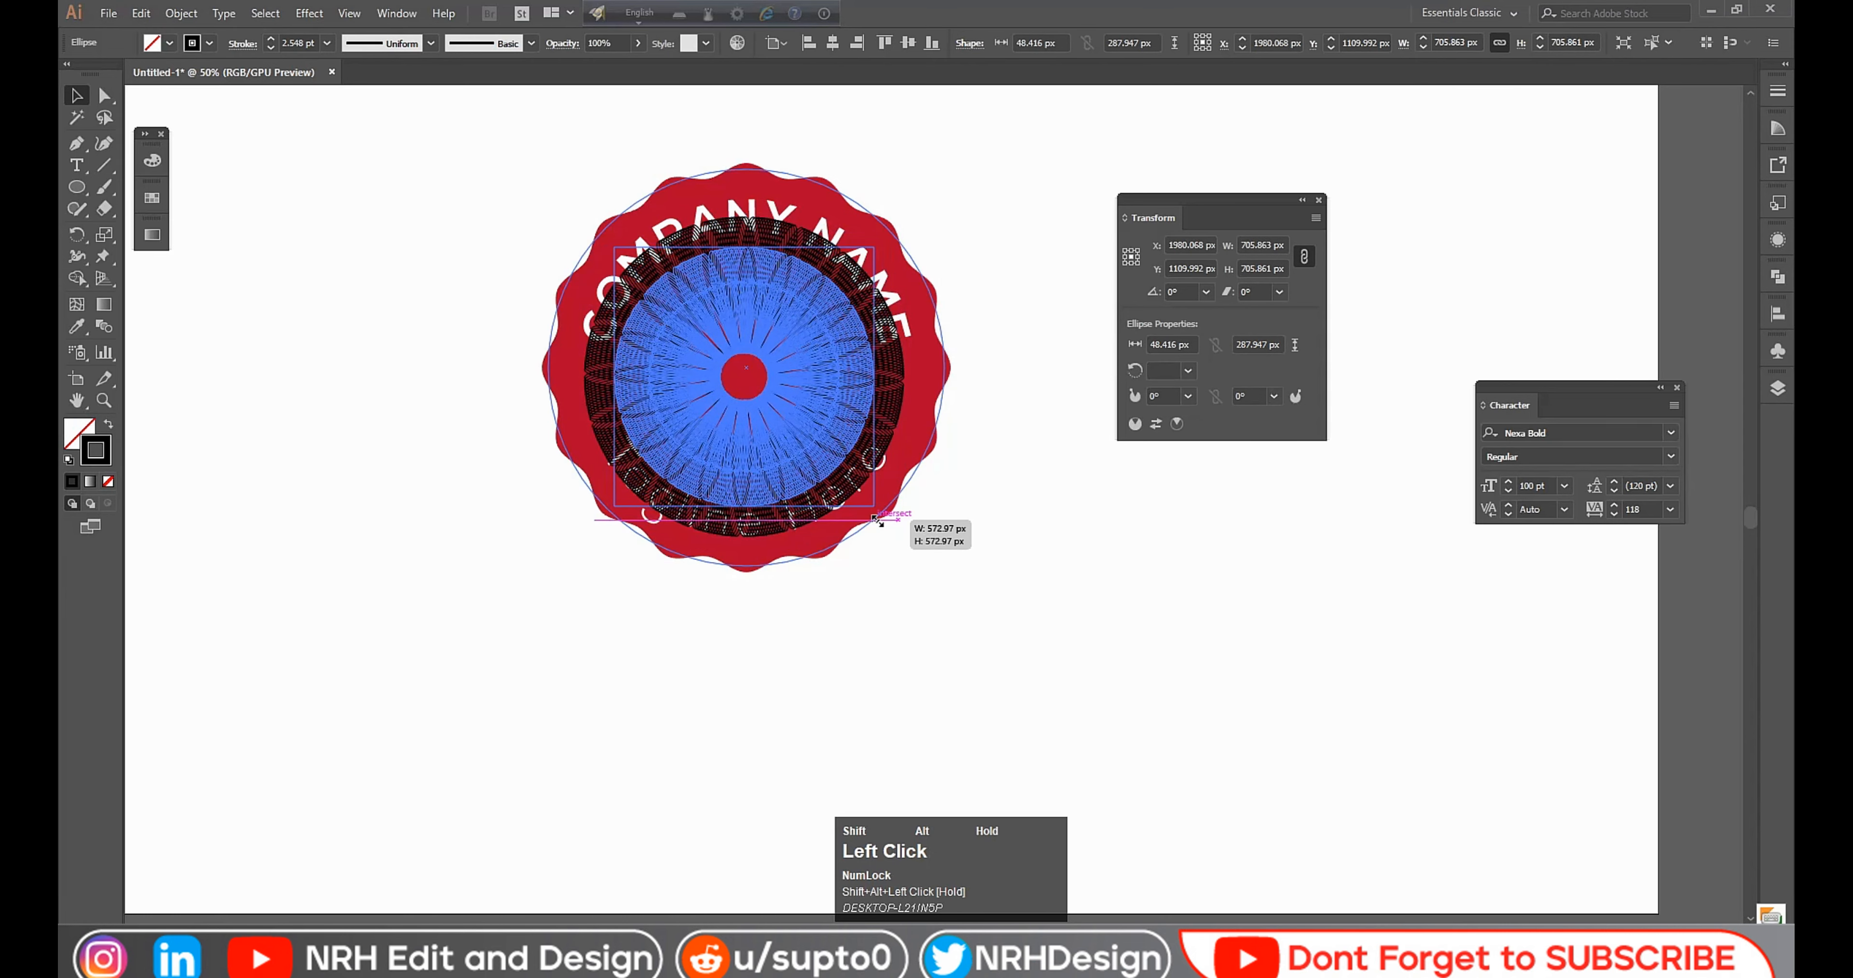
click(977, 578)
scroll(977, 578, down, 1)
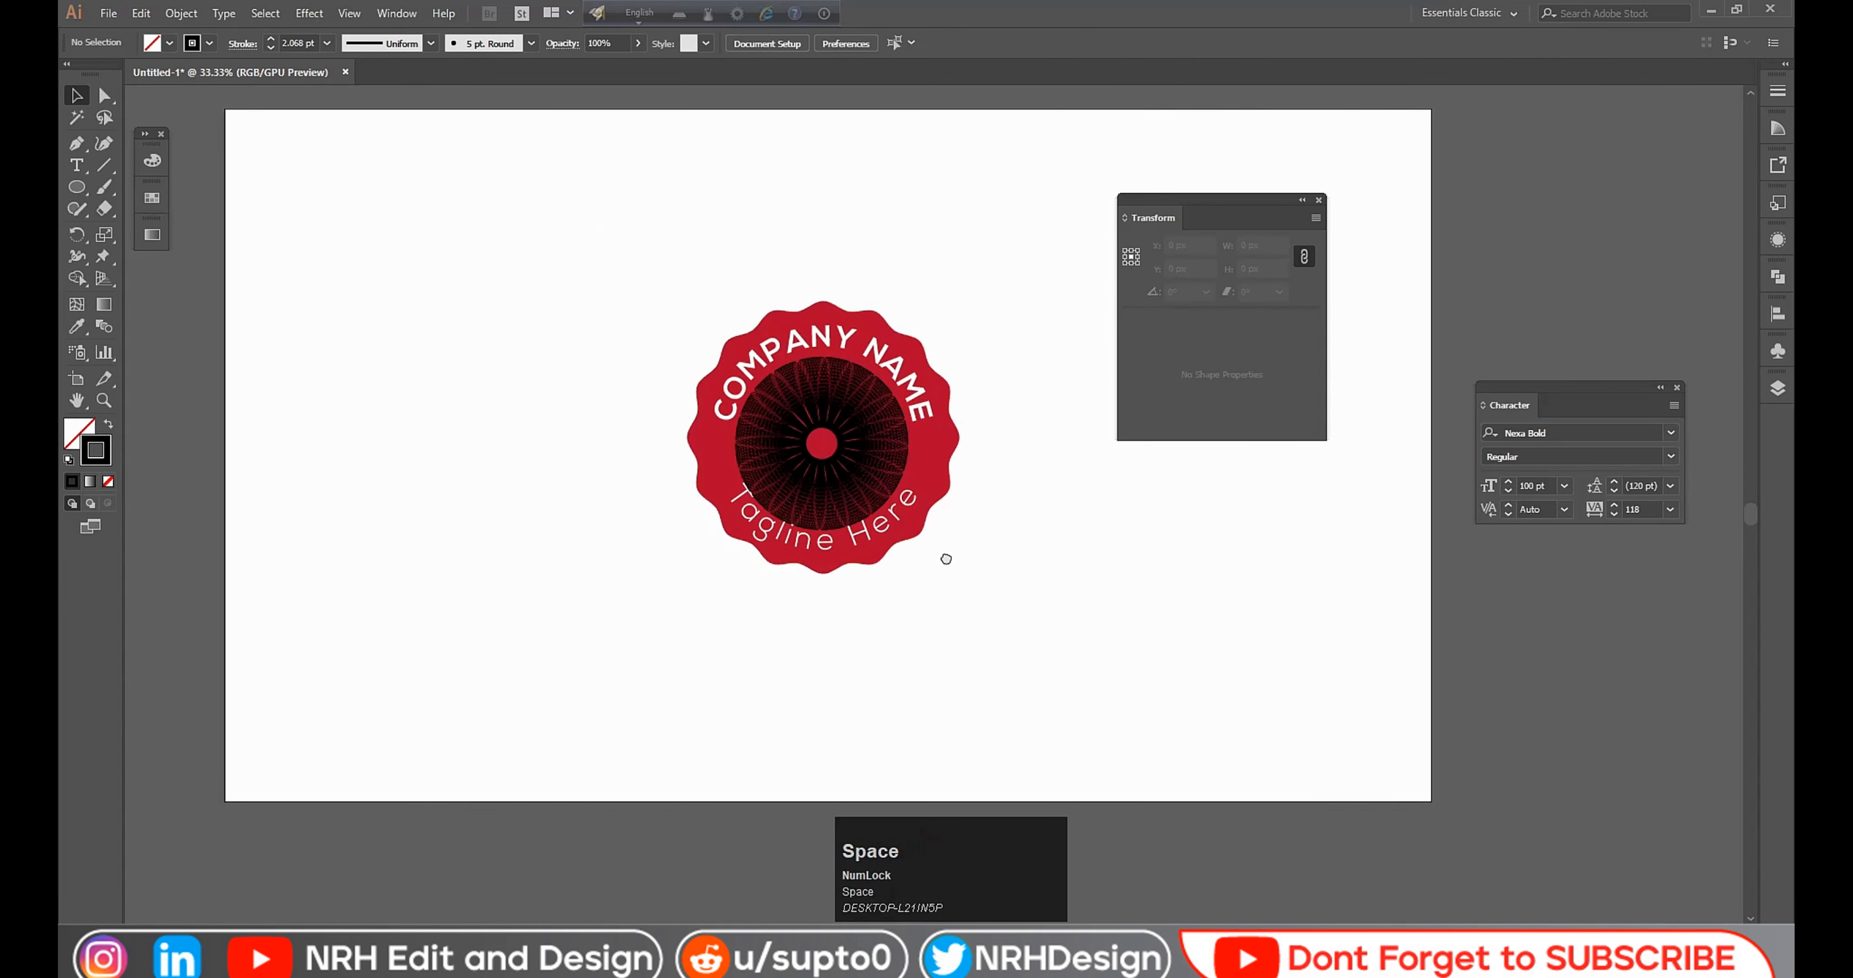
Step: Move the ellipse pattern clear of the badge and group the scalloped shape with its curved texts
drag(944, 558, 836, 636)
drag(764, 531, 373, 475)
drag(781, 559, 791, 560)
right_click(997, 430)
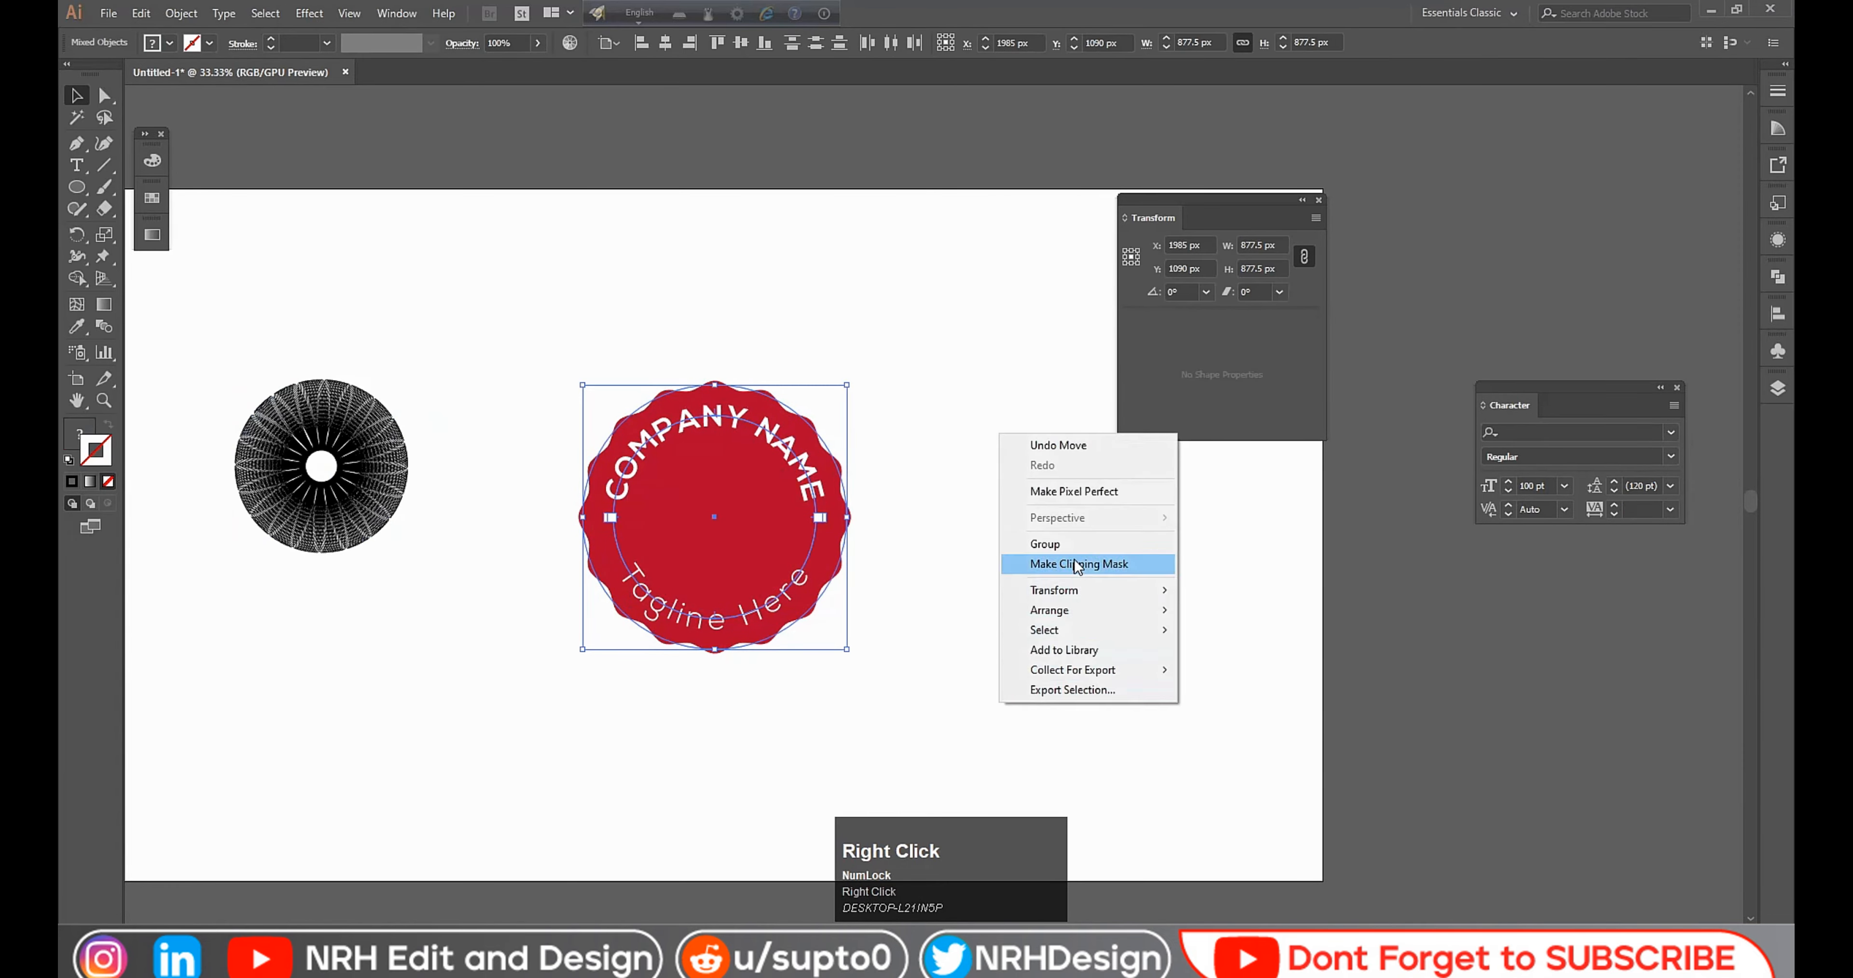
click(1067, 541)
Step: Enlarge the badge group proportionally to about 1344 px and the ellipse pattern to about 890 px, each about its centre
click(767, 550)
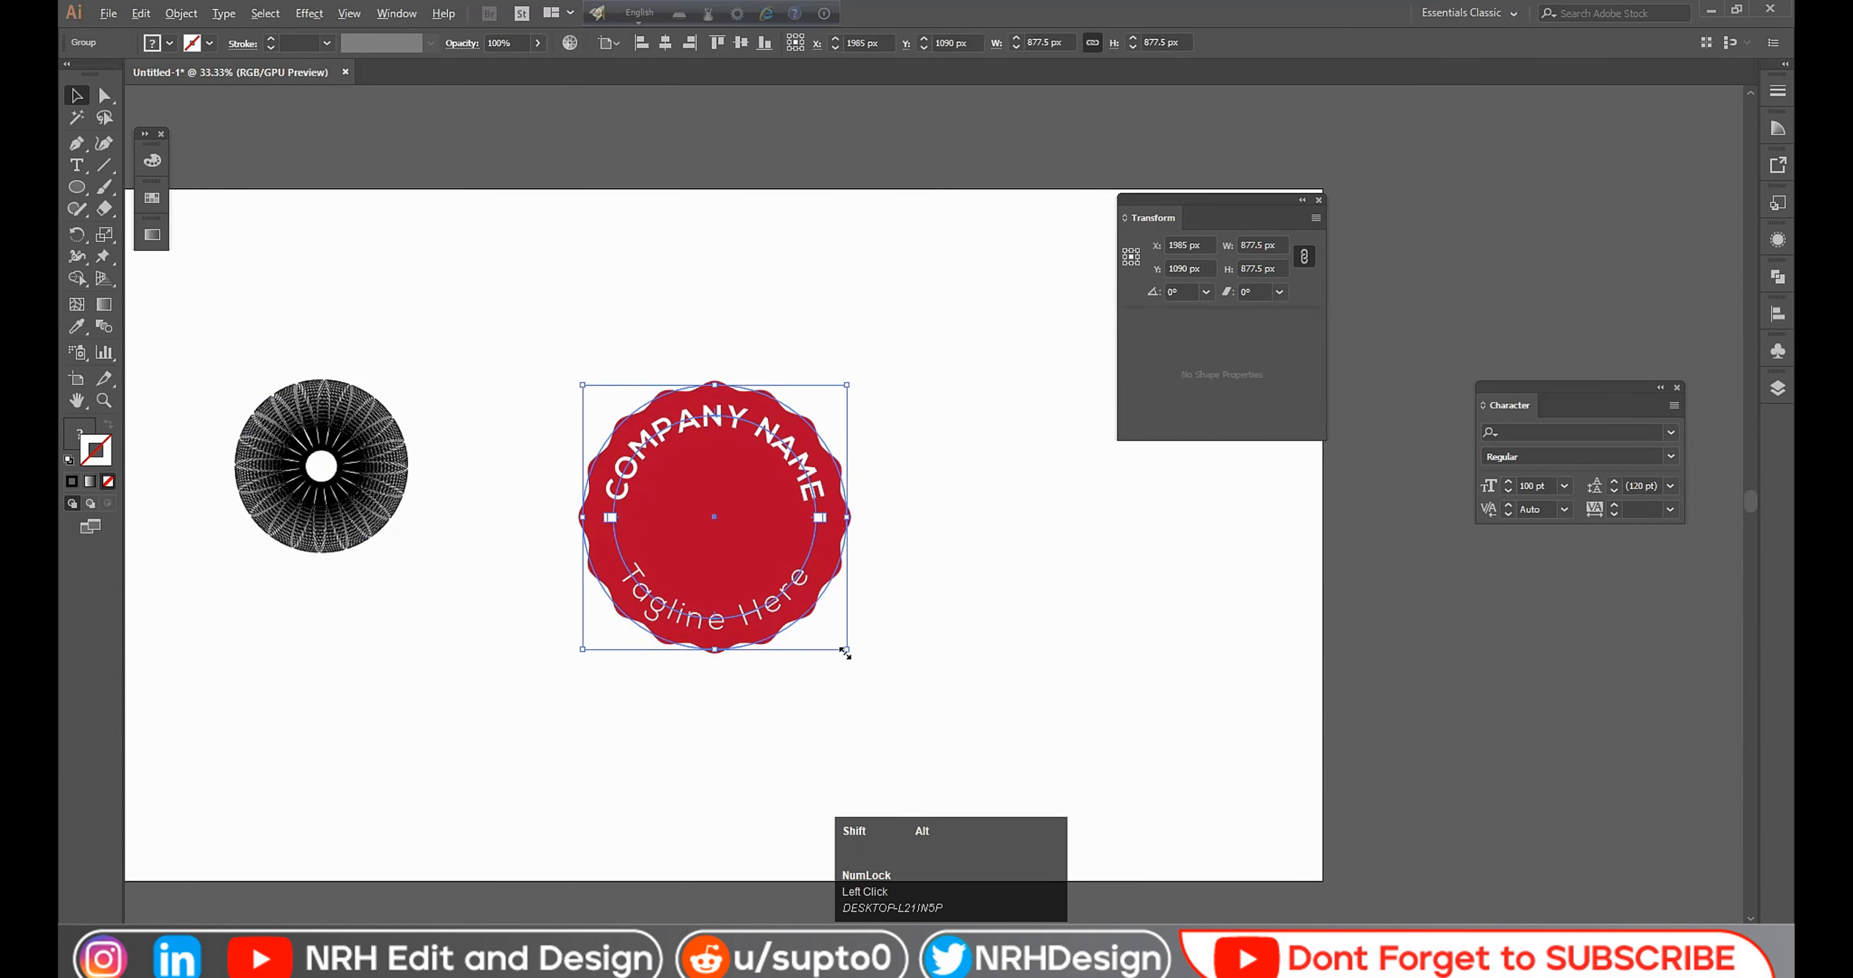
drag(849, 651, 952, 728)
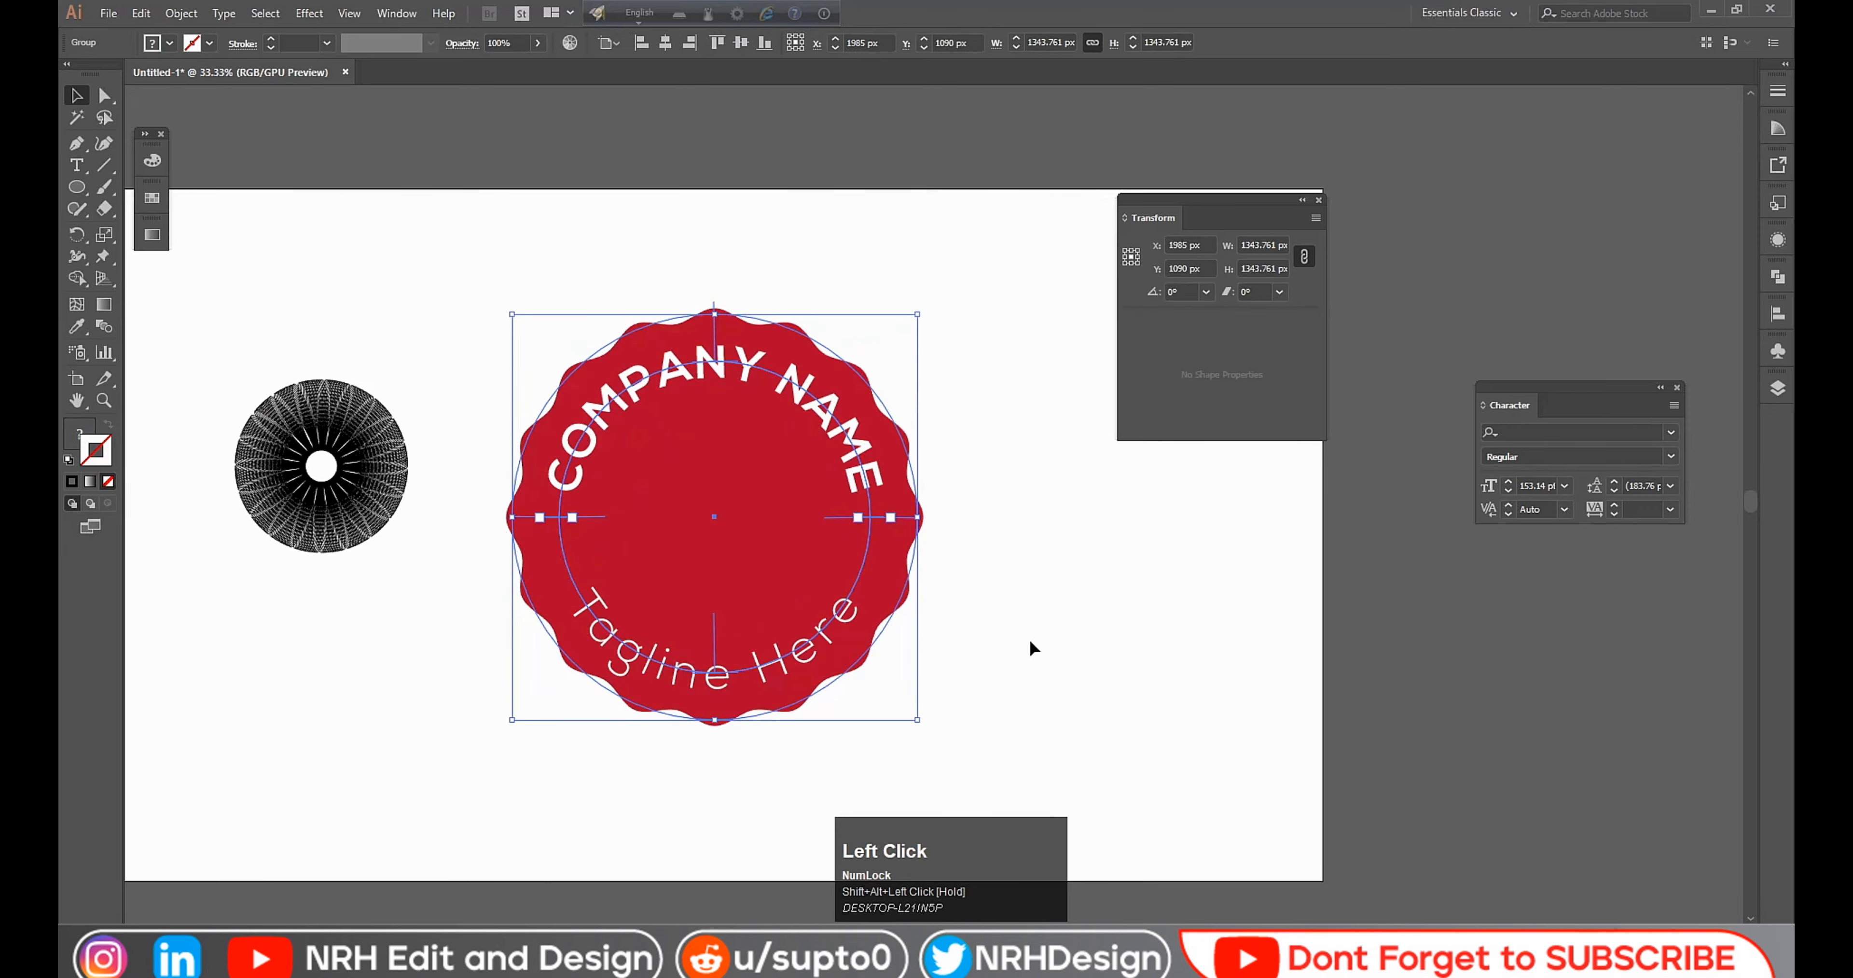
click(1030, 647)
click(385, 528)
drag(408, 553, 466, 607)
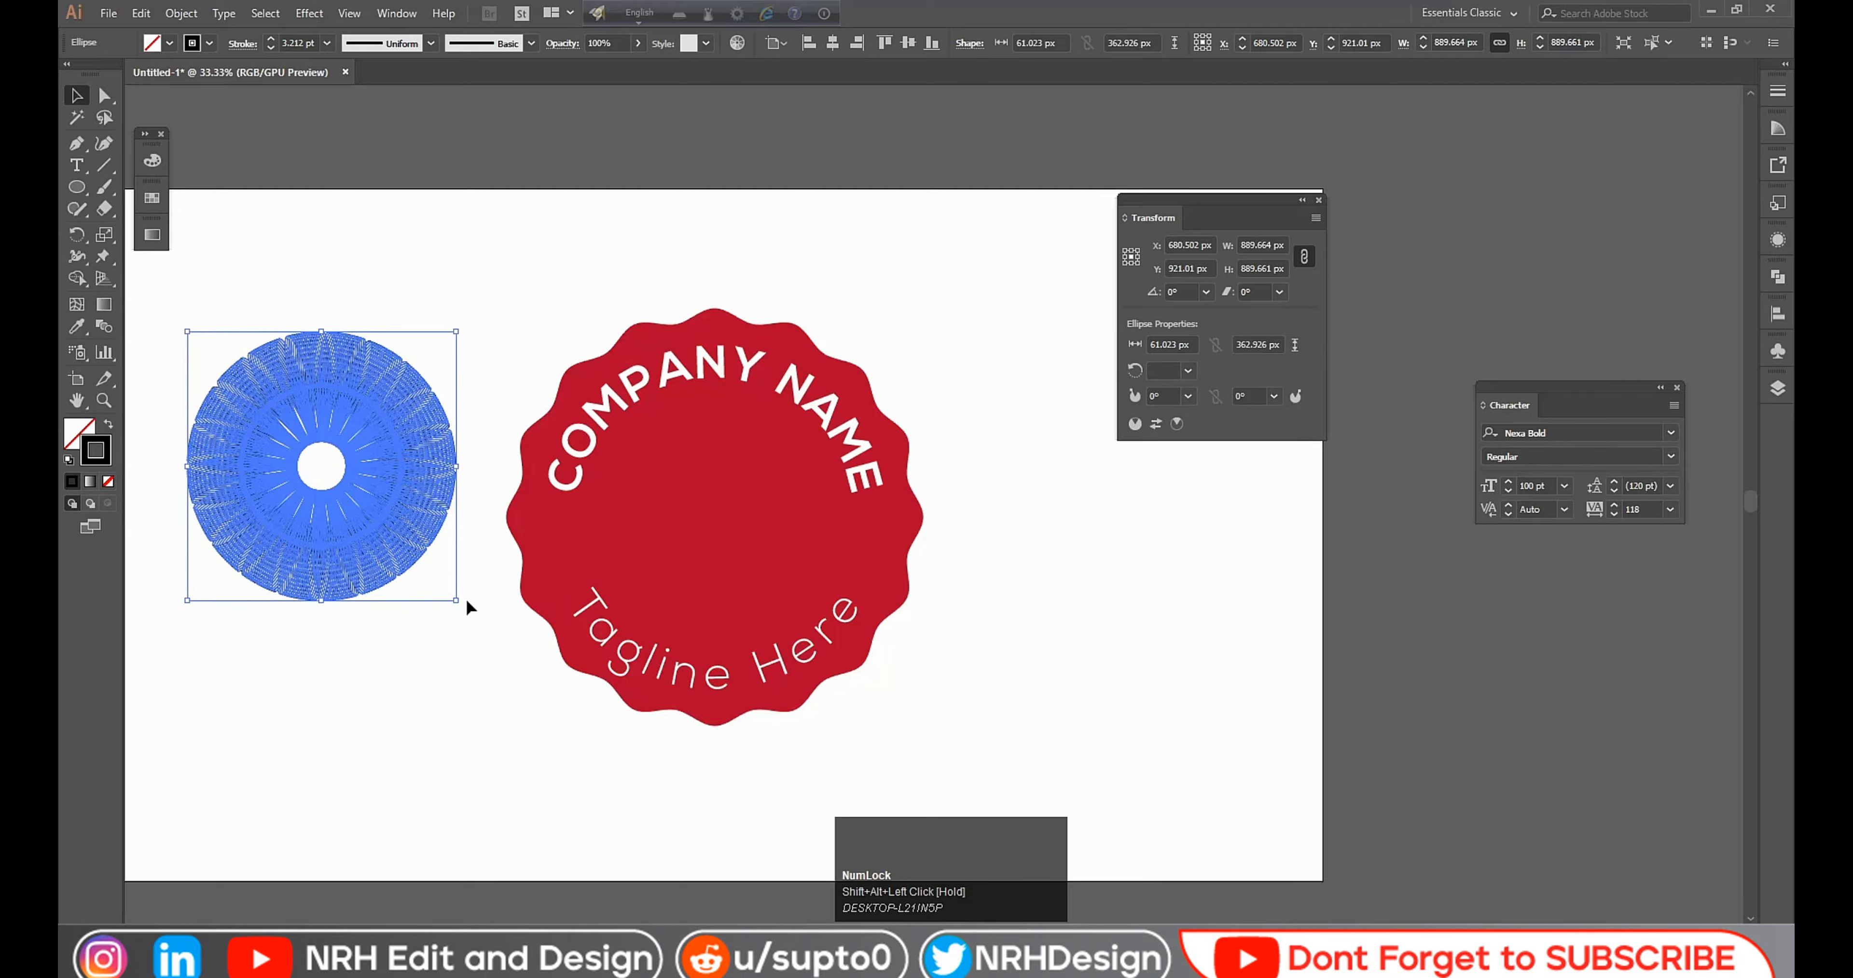
Step: Place the ellipse pattern over the badge's centre while working in outline view, and return to the colour preview
key(ctrl+y)
click(478, 672)
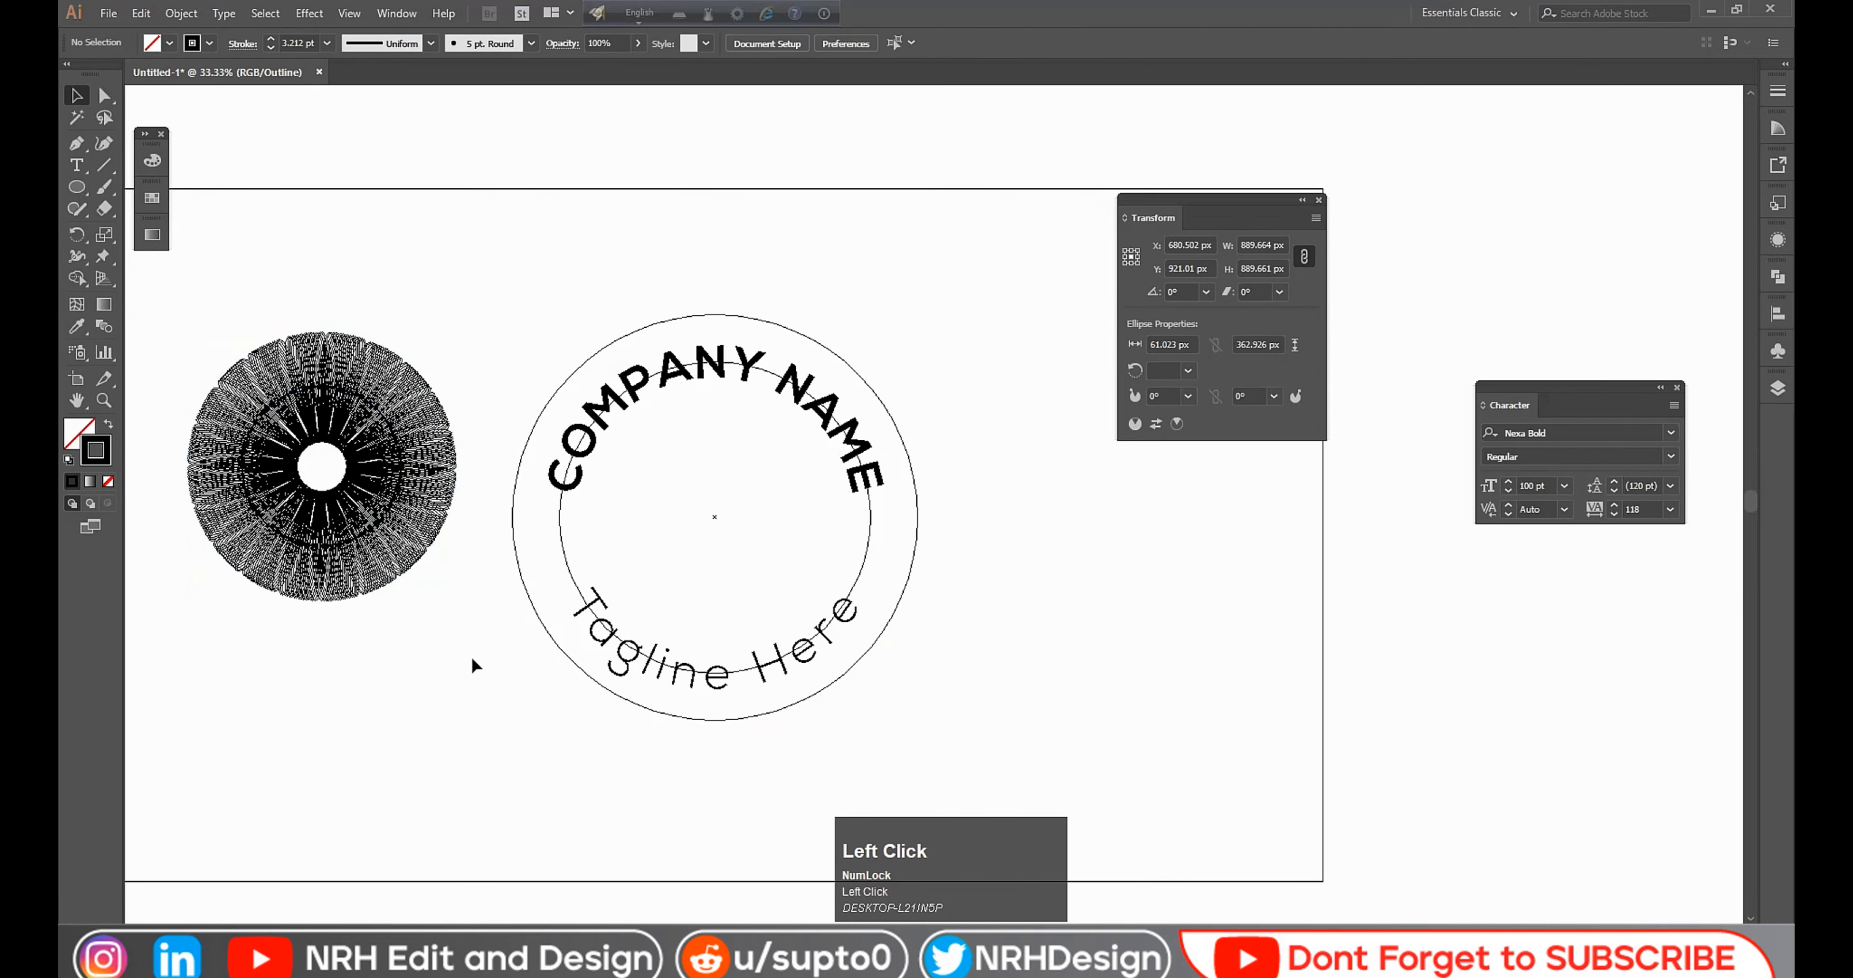
drag(354, 514, 749, 558)
click(986, 653)
key(ctrl+y)
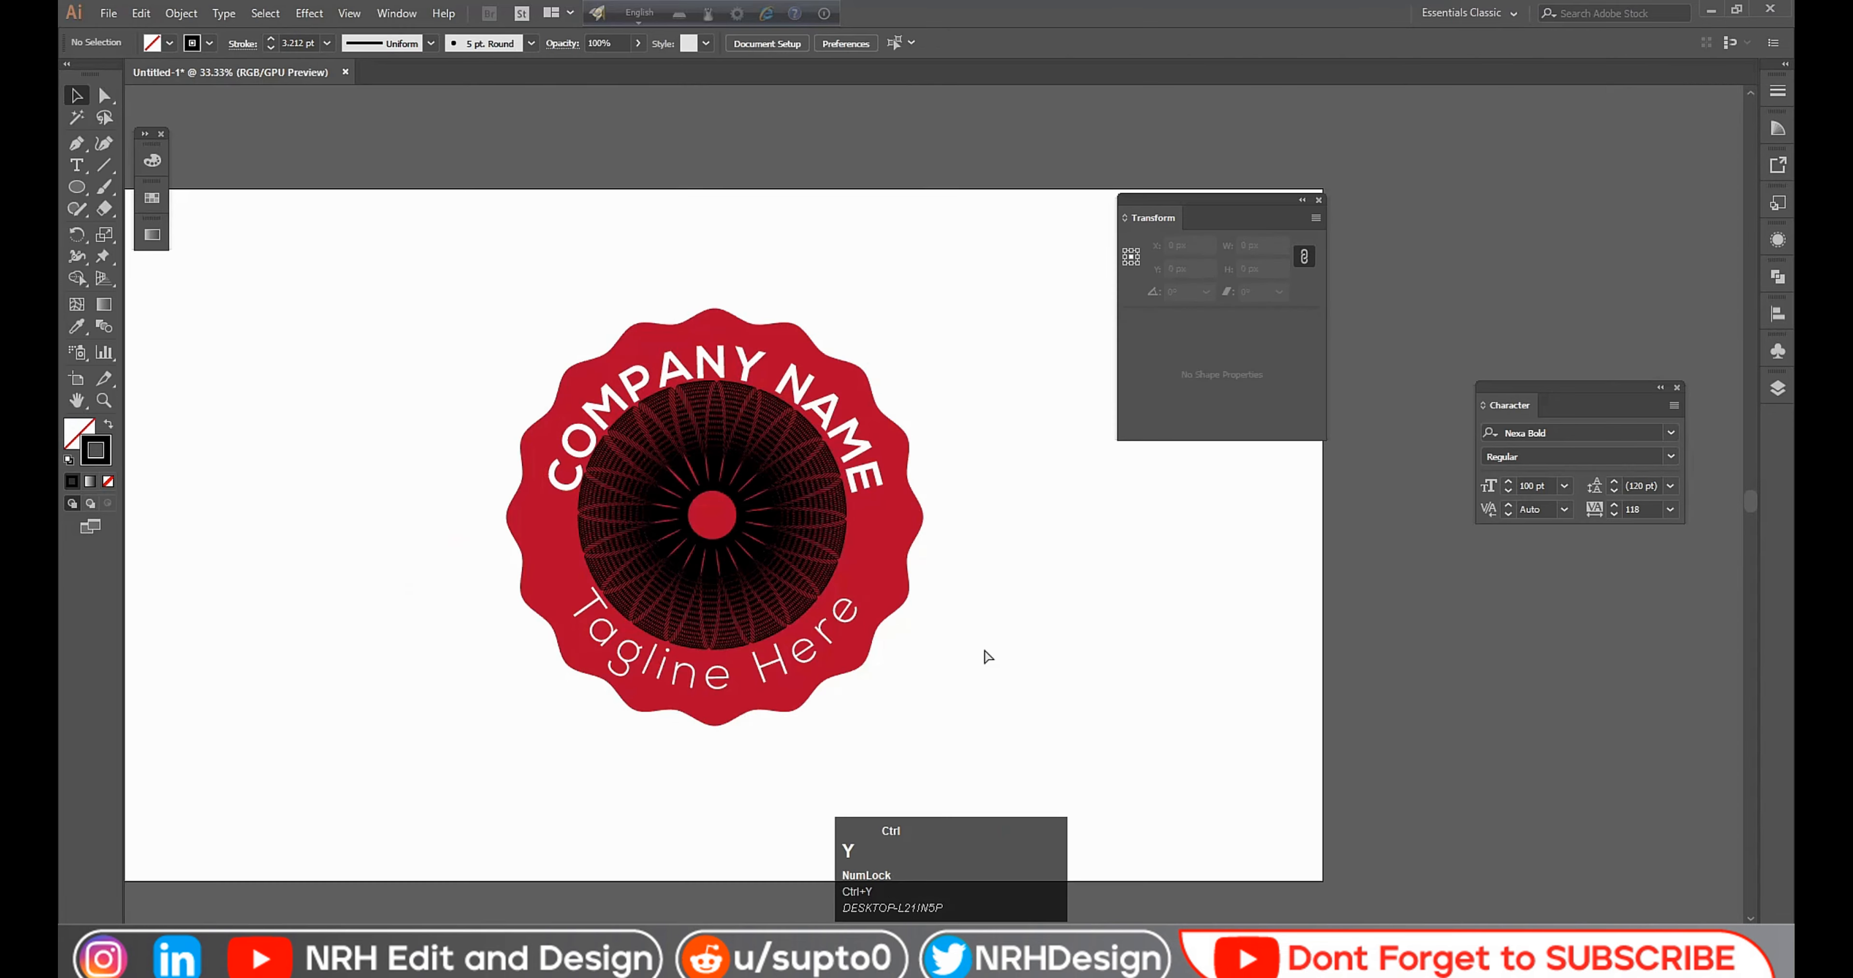
Step: Align the ellipse pattern to the badge group's horizontal and vertical centre and check the centring in outline view
click(977, 588)
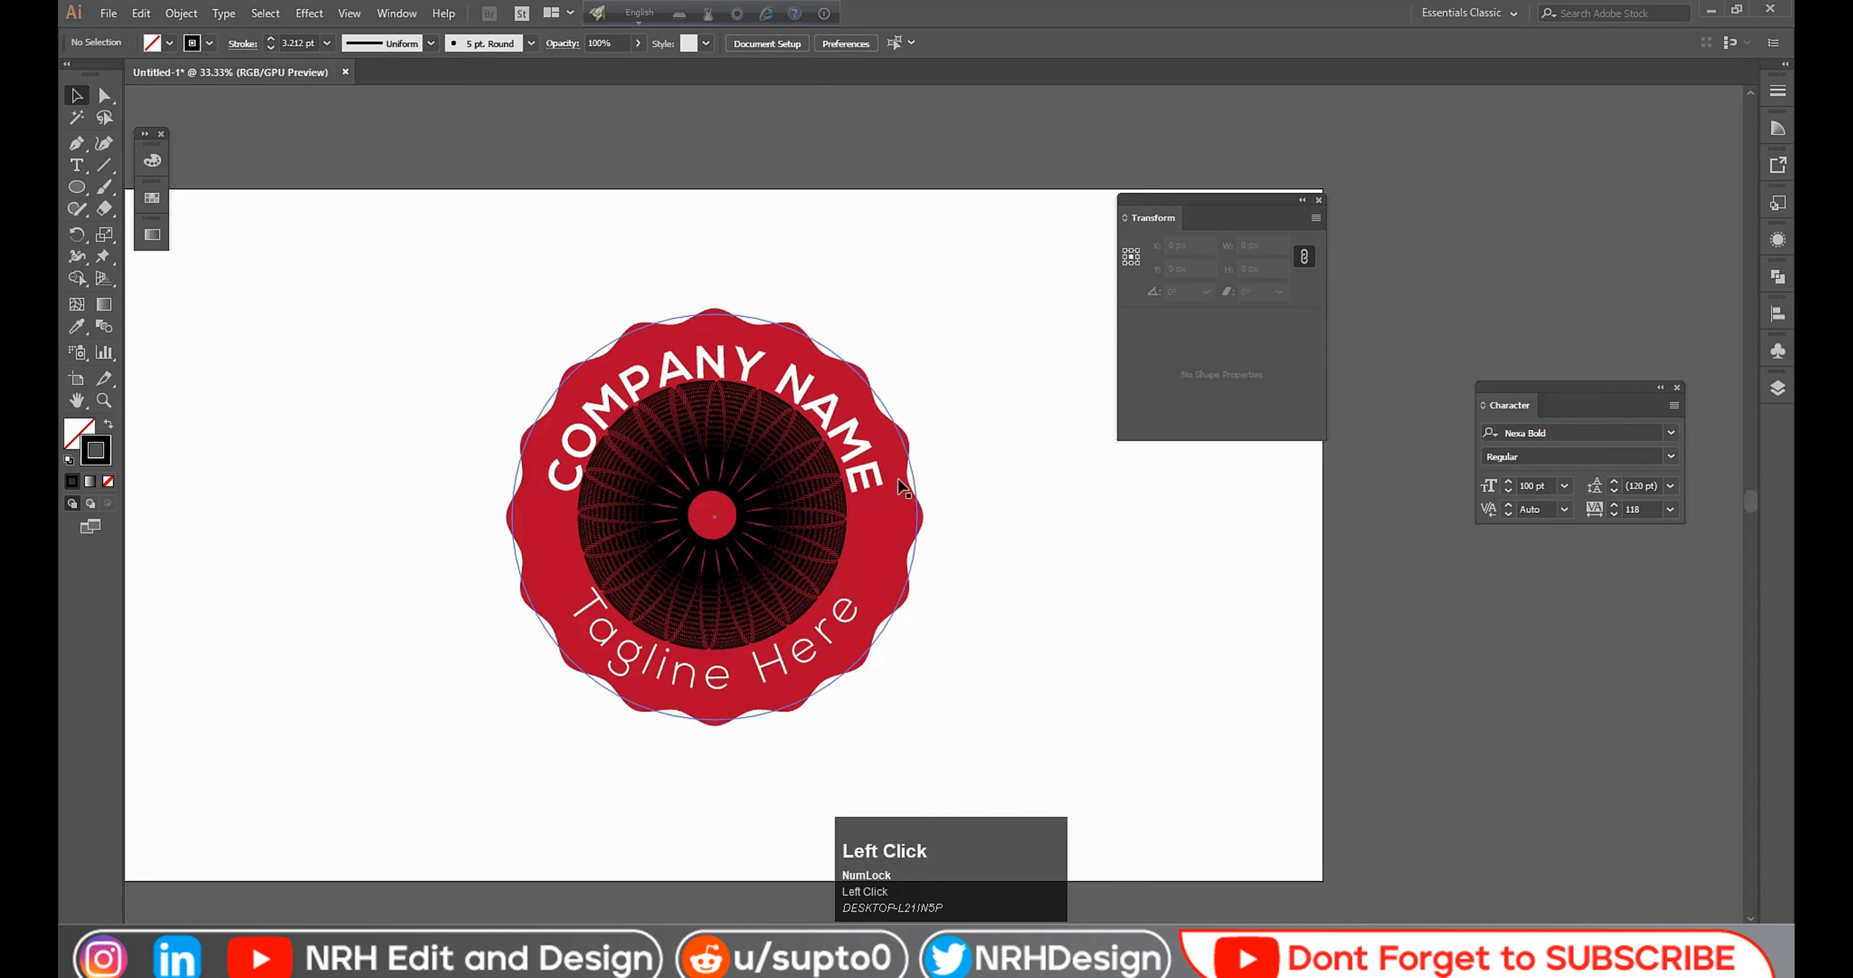
click(853, 474)
shift+click(783, 532)
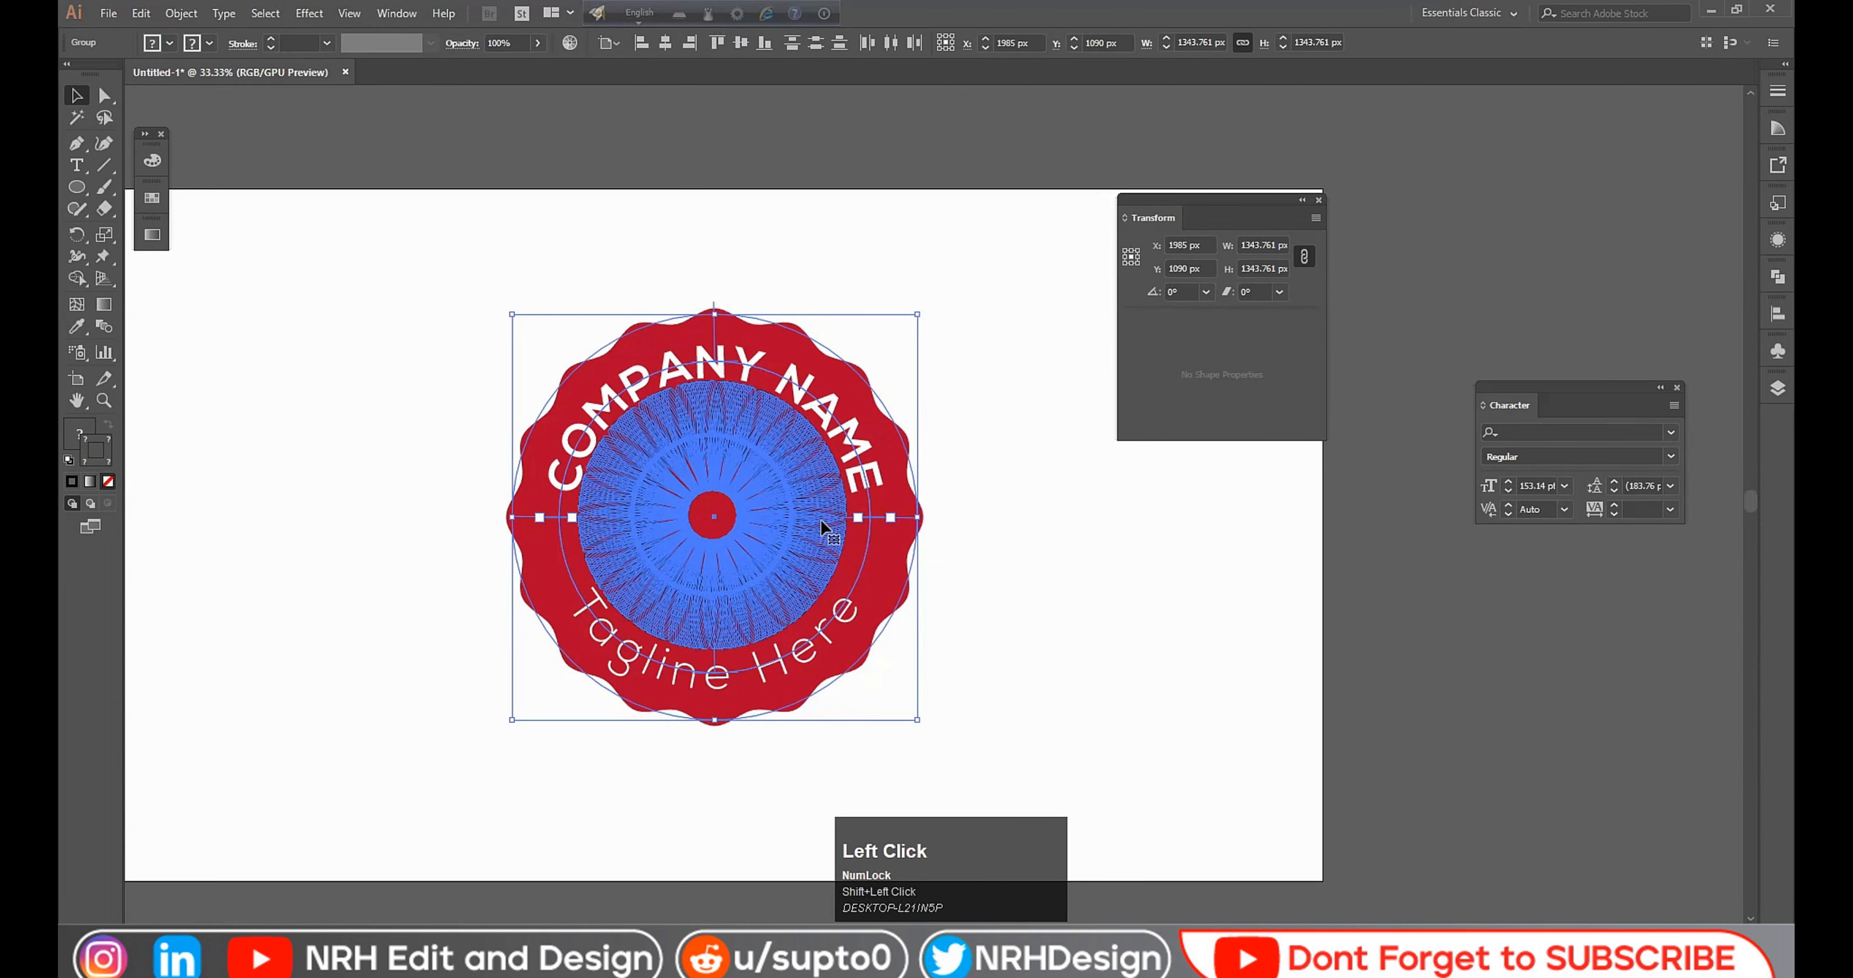
click(872, 460)
click(663, 42)
click(743, 43)
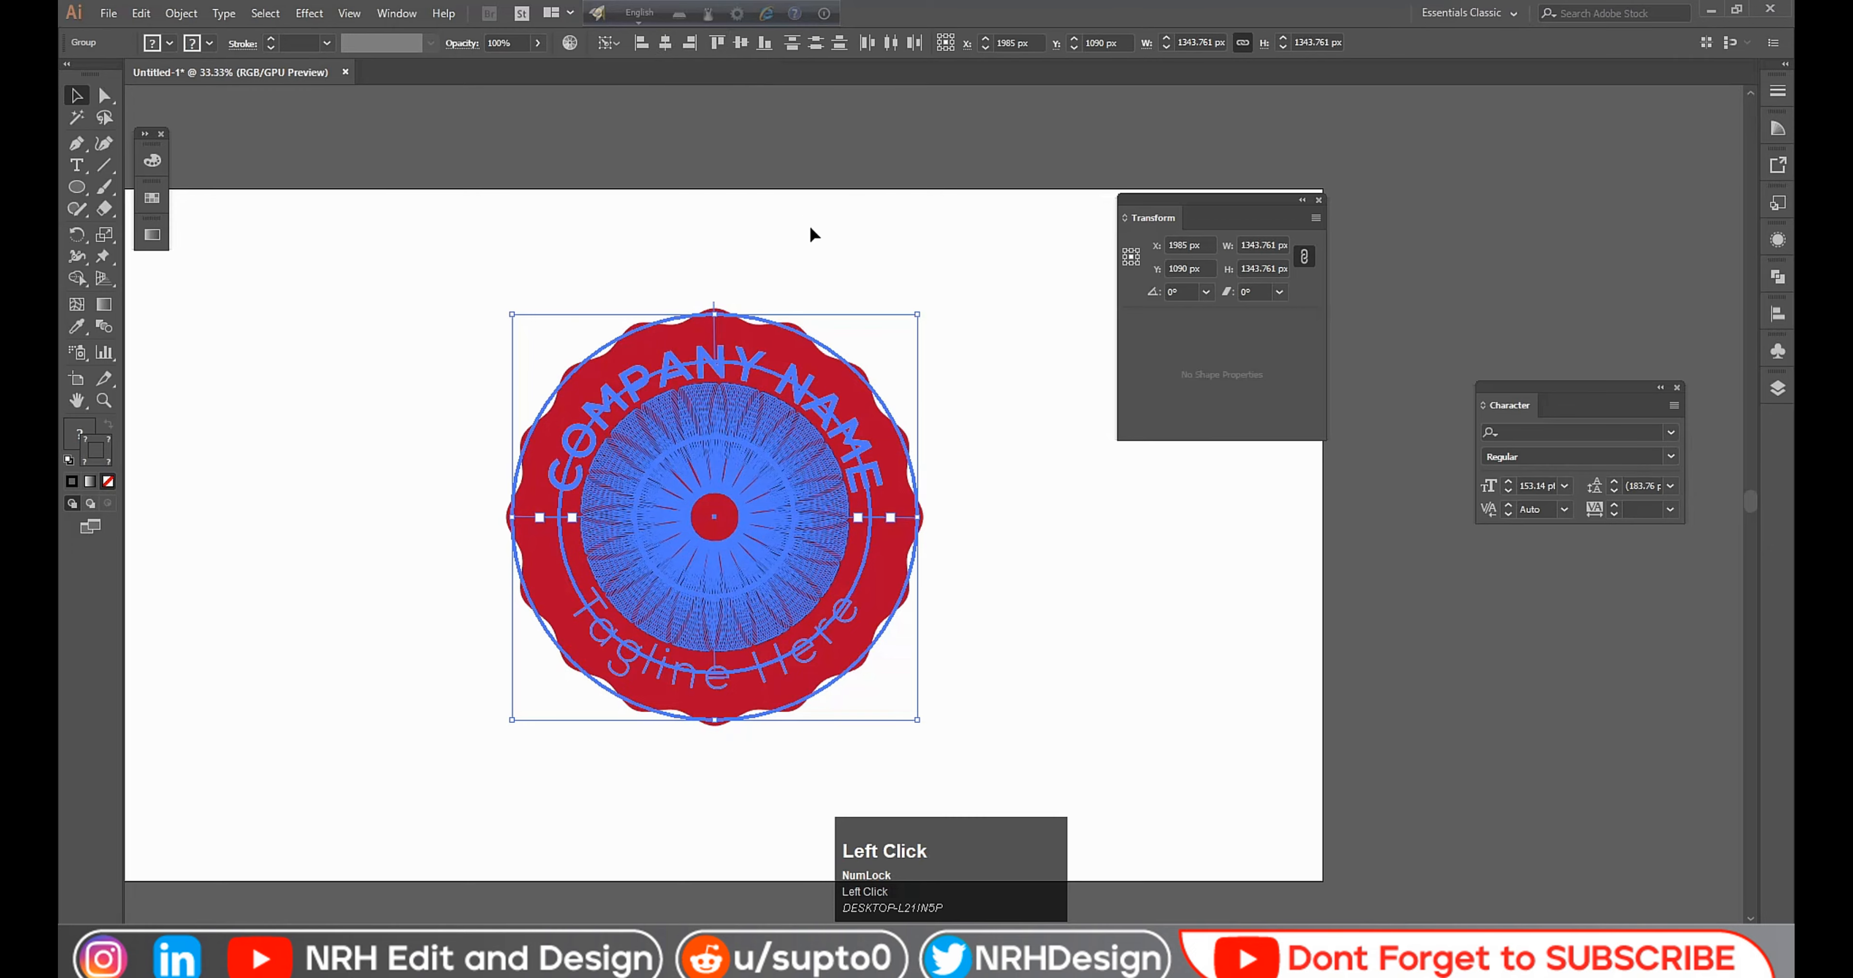
click(873, 234)
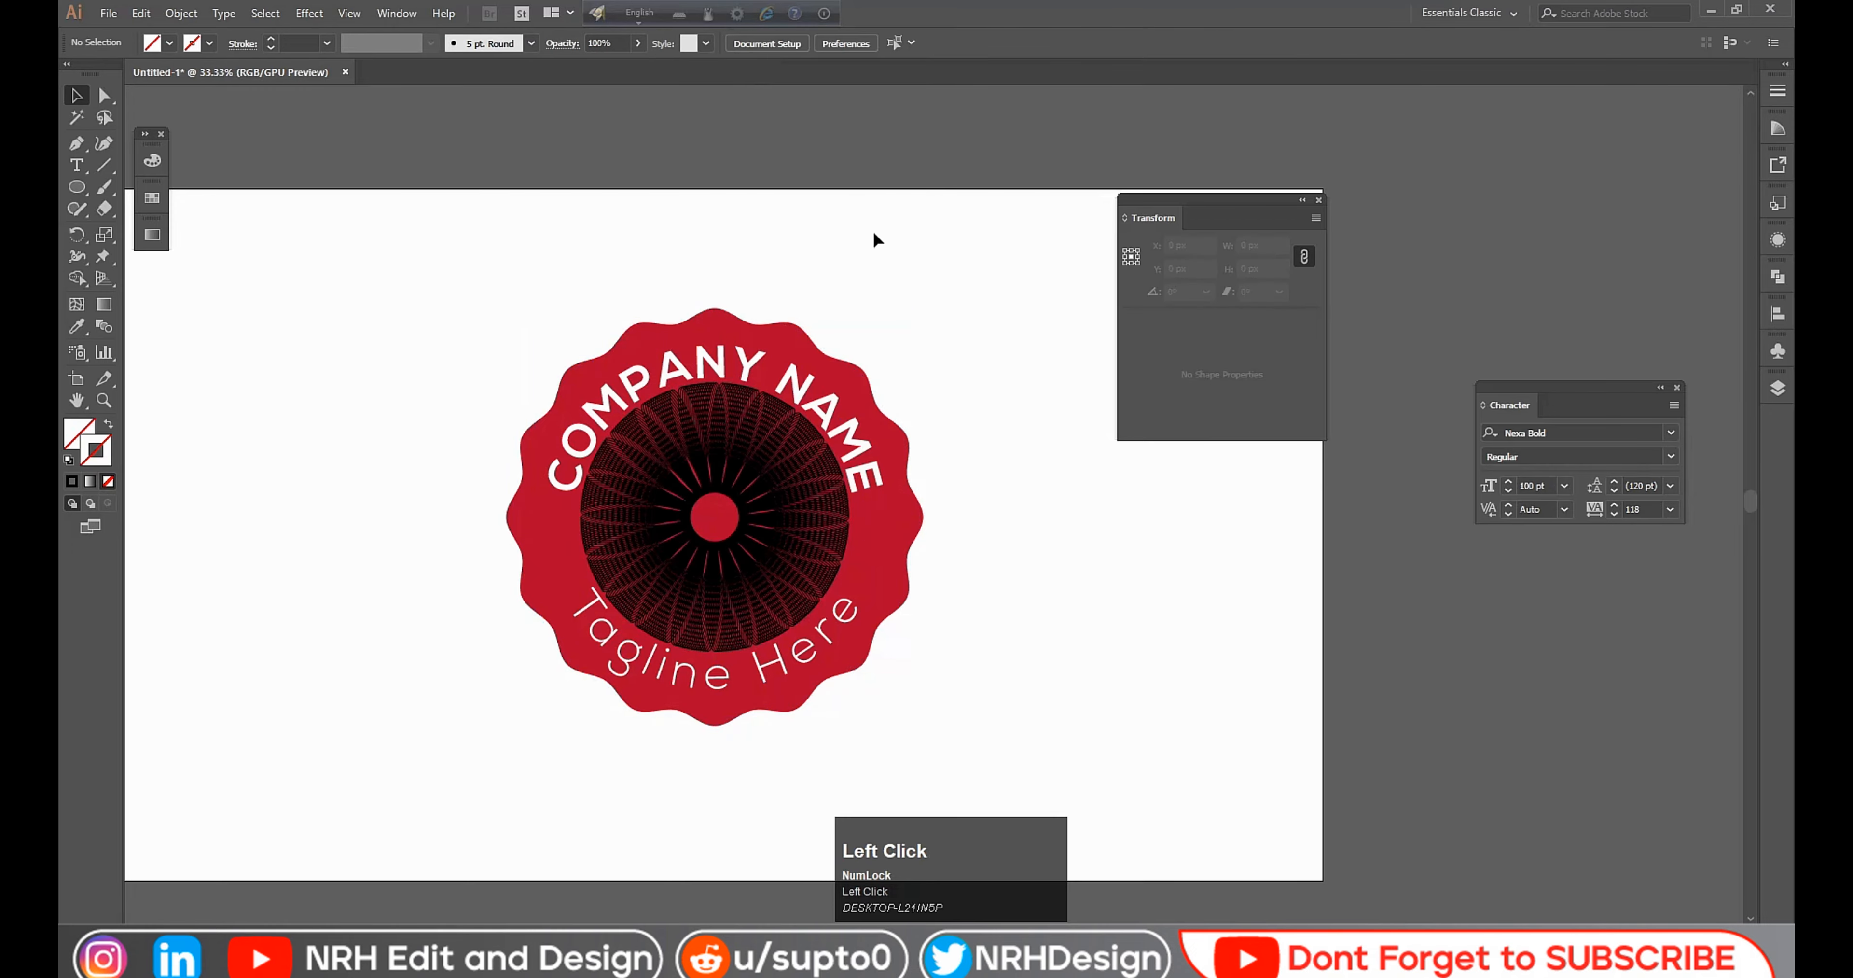
key(ctrl+y)
key(ctrl+y)
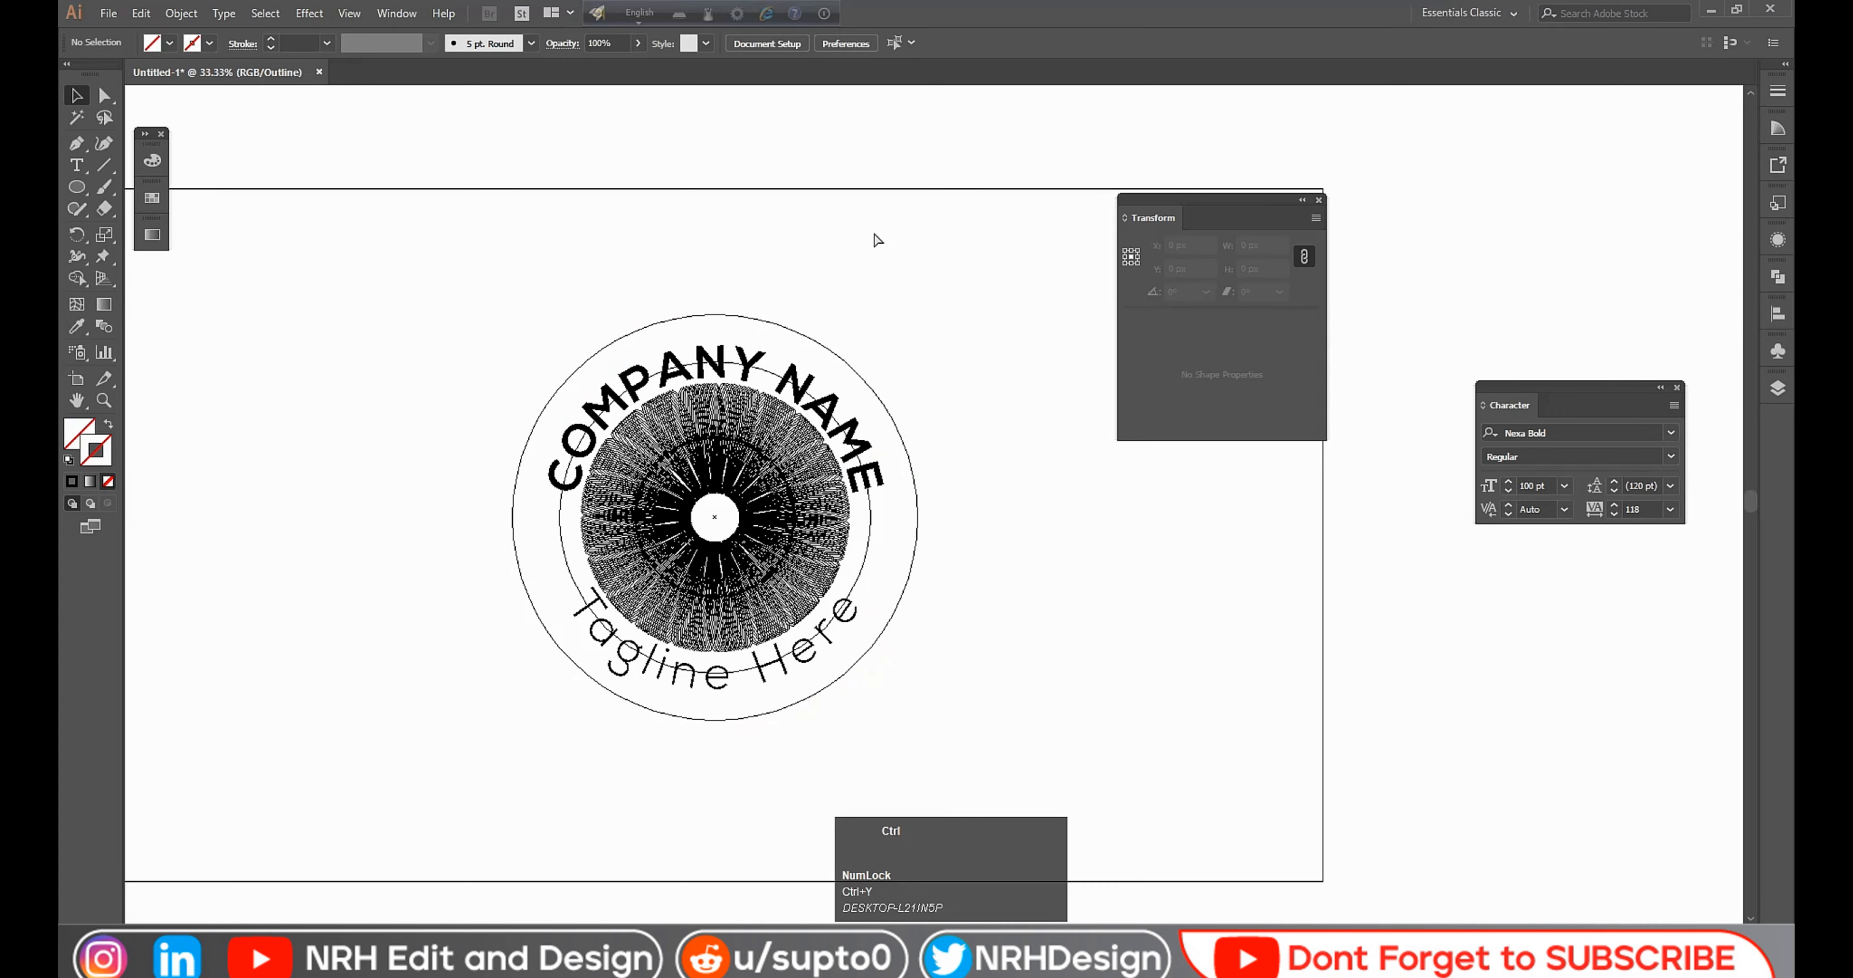
Step: Change the ellipse pattern's stroke colour to white
key(space)
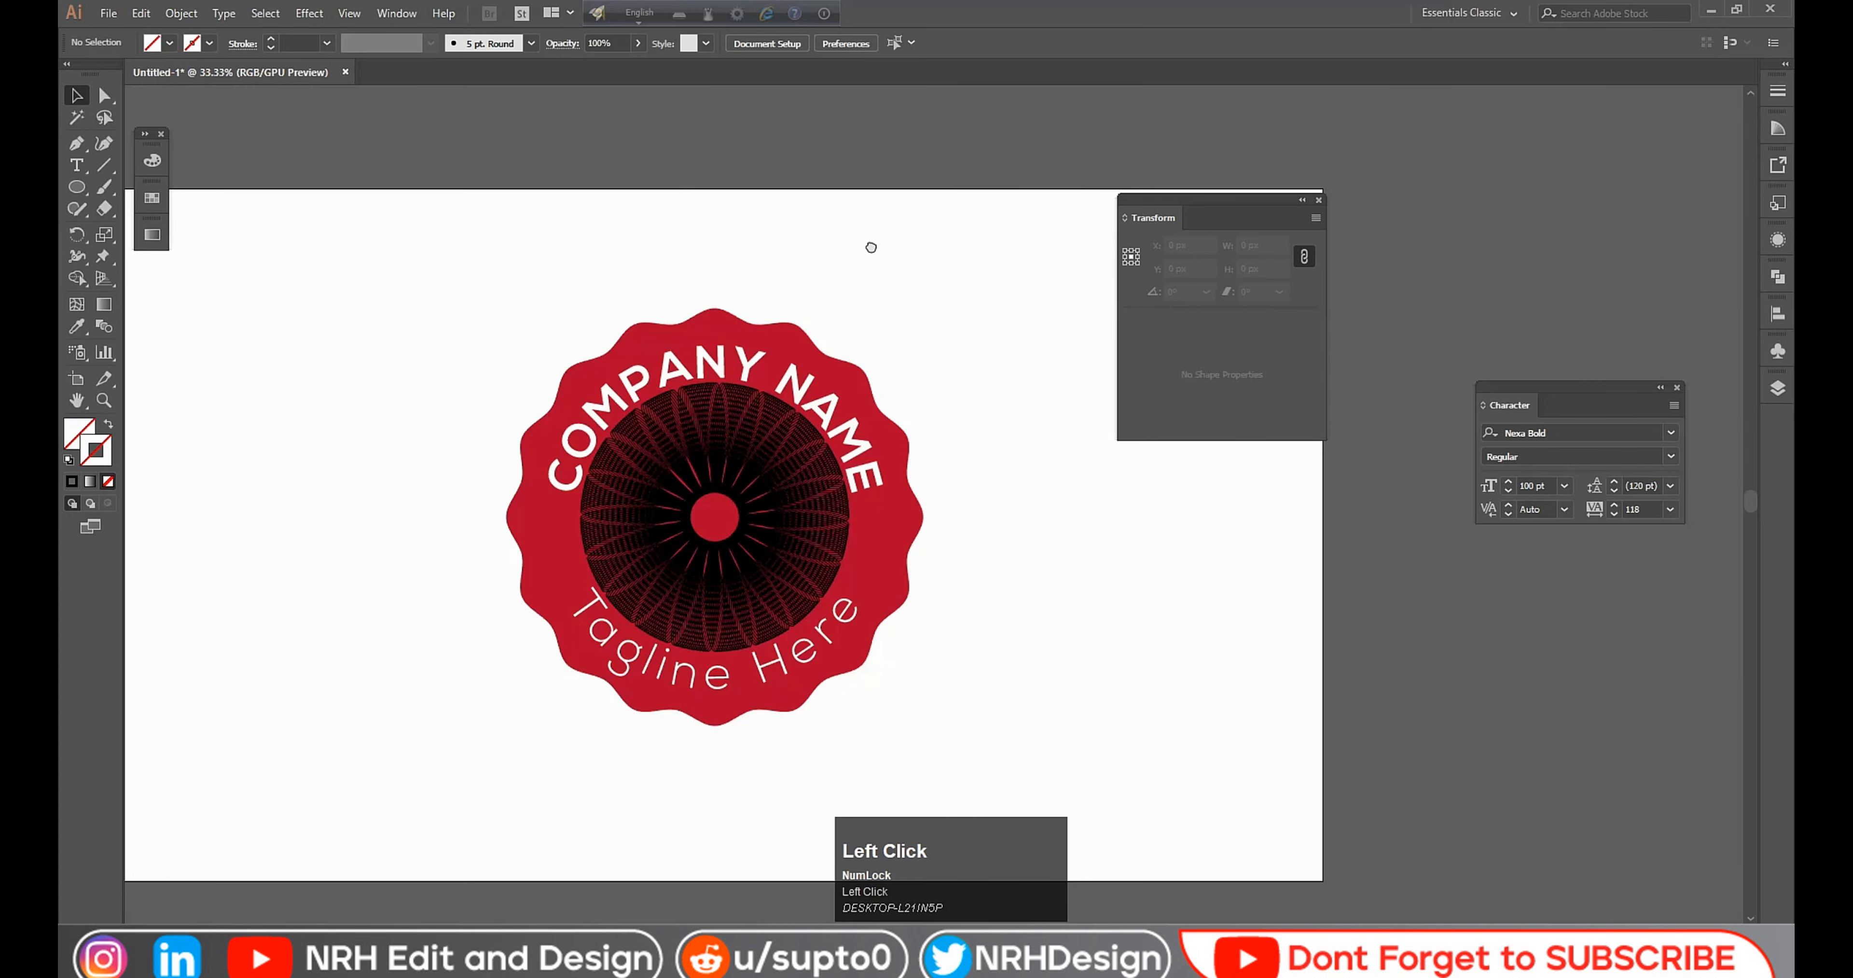
drag(868, 244, 824, 255)
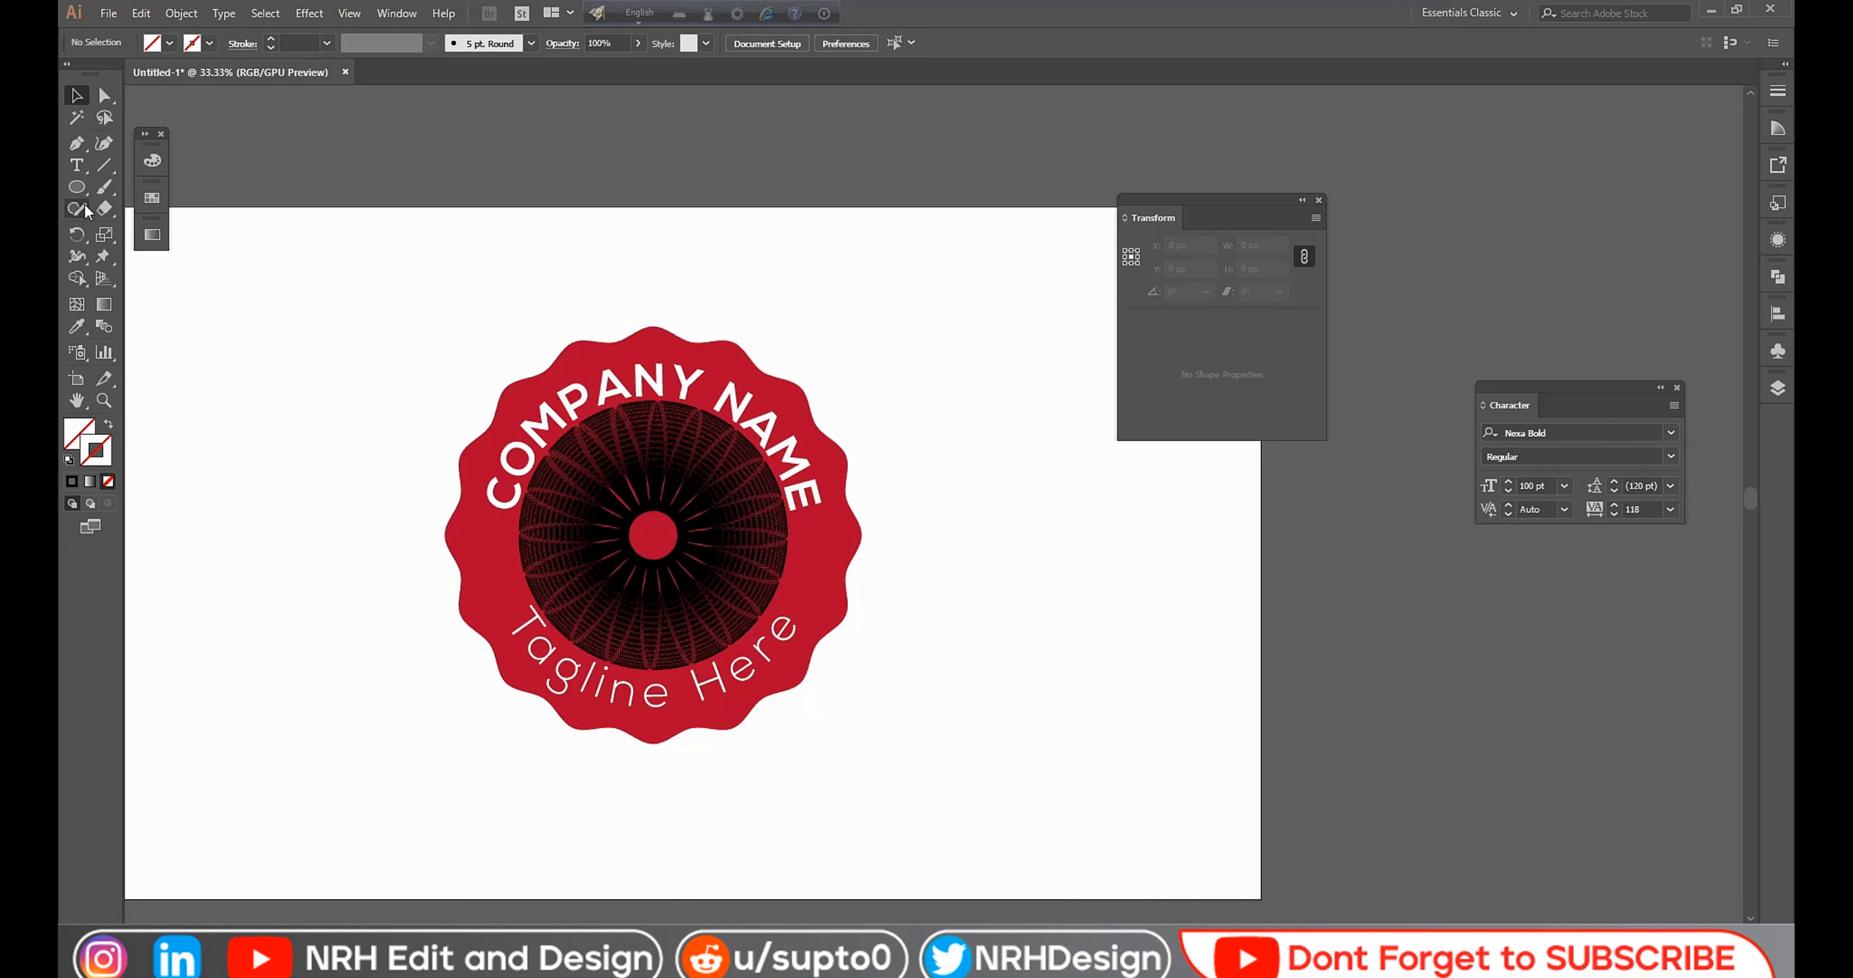
click(592, 540)
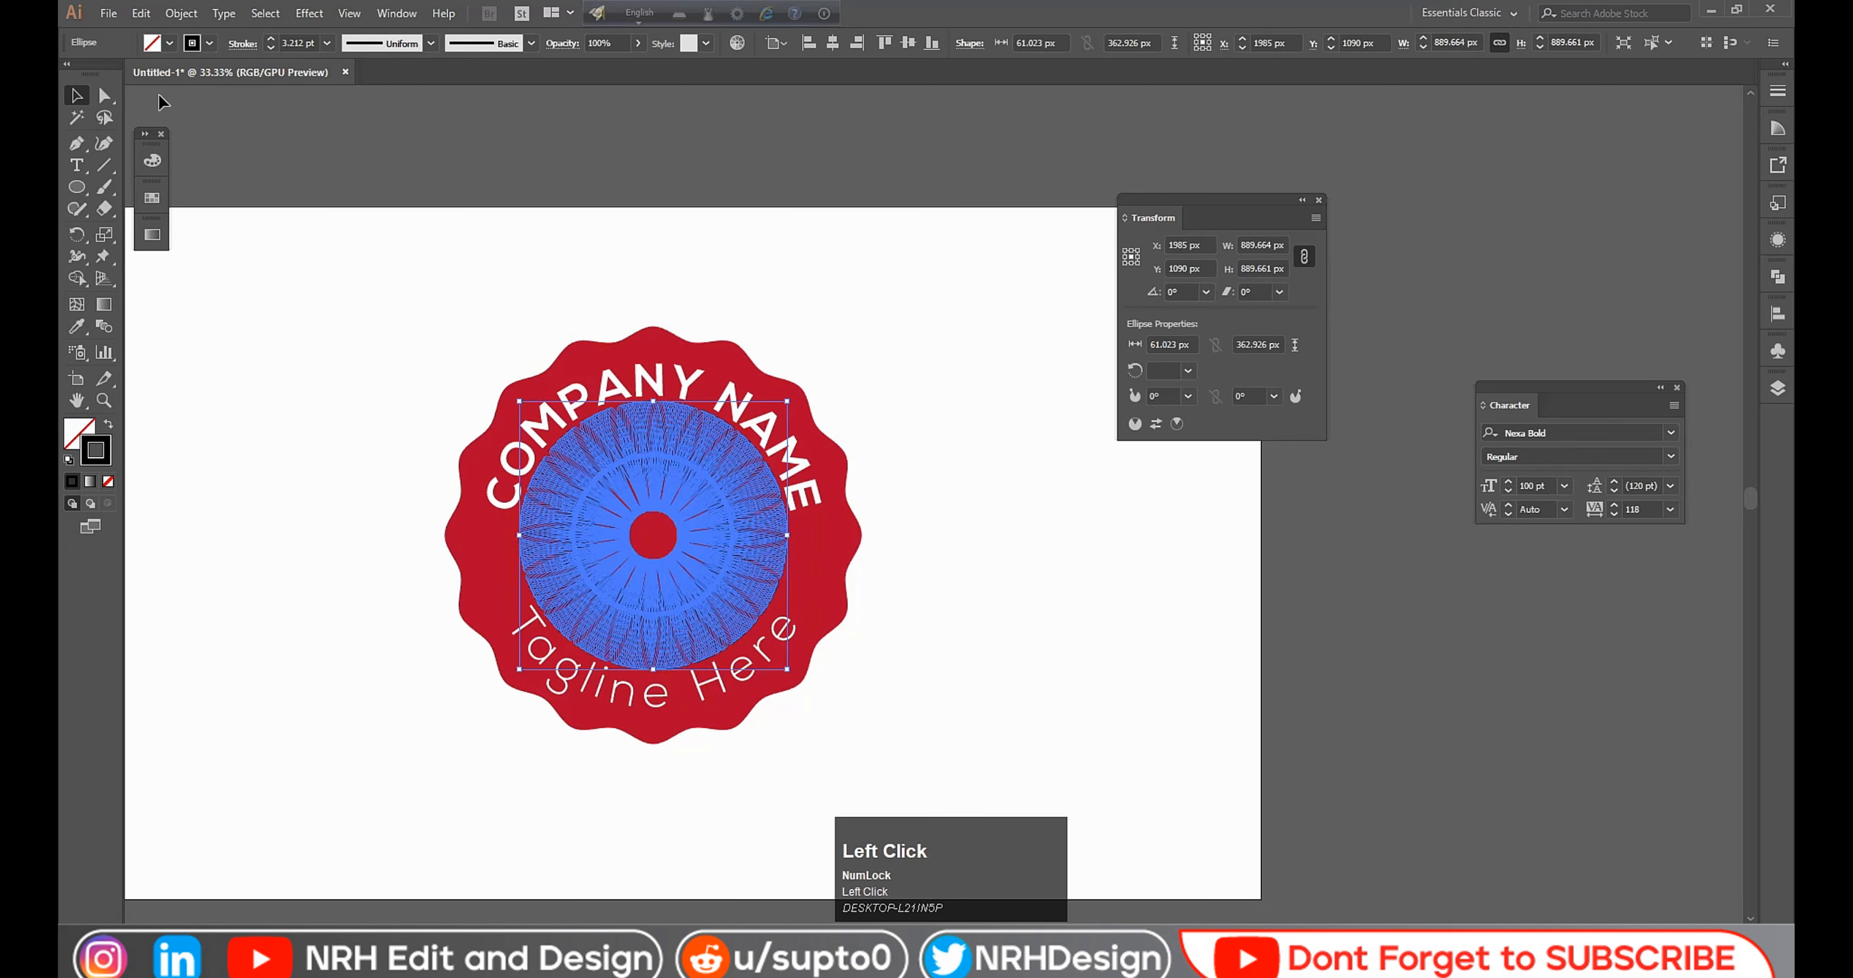
click(207, 44)
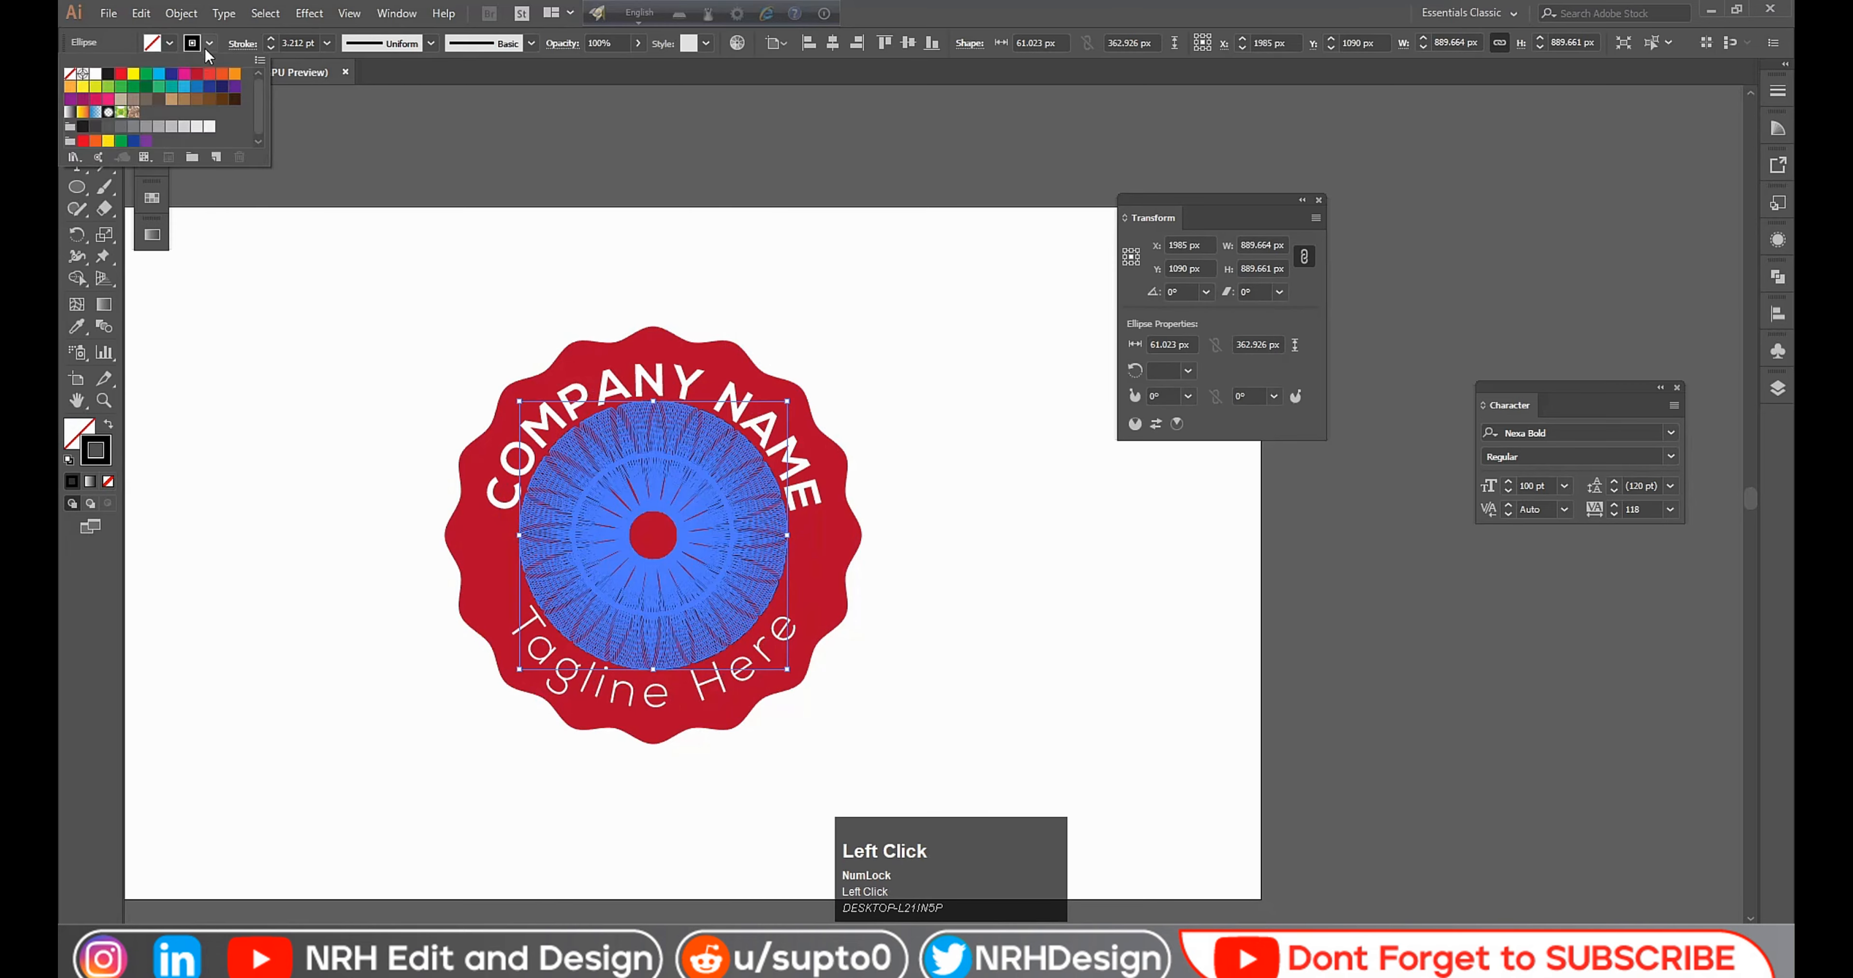
click(97, 75)
click(307, 340)
click(310, 343)
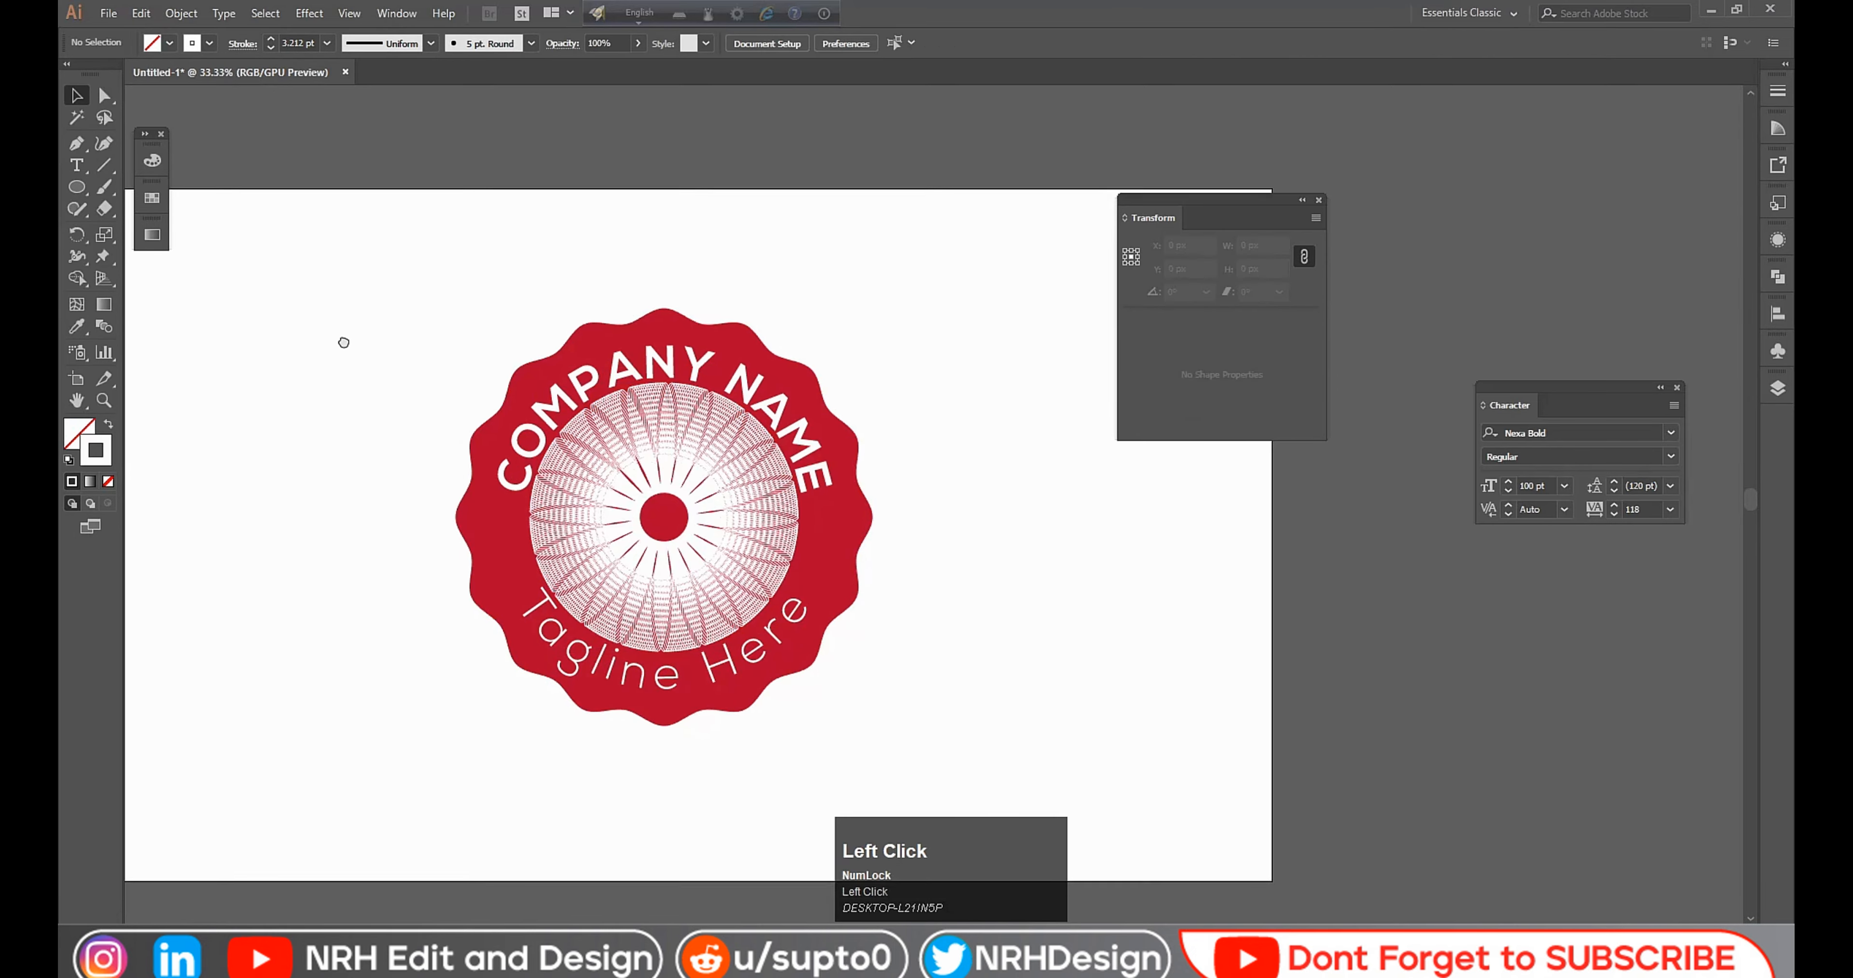
Step: Draw a circle about 726 px in diameter outward from the centre of the ellipse pattern
drag(344, 342, 348, 338)
click(78, 191)
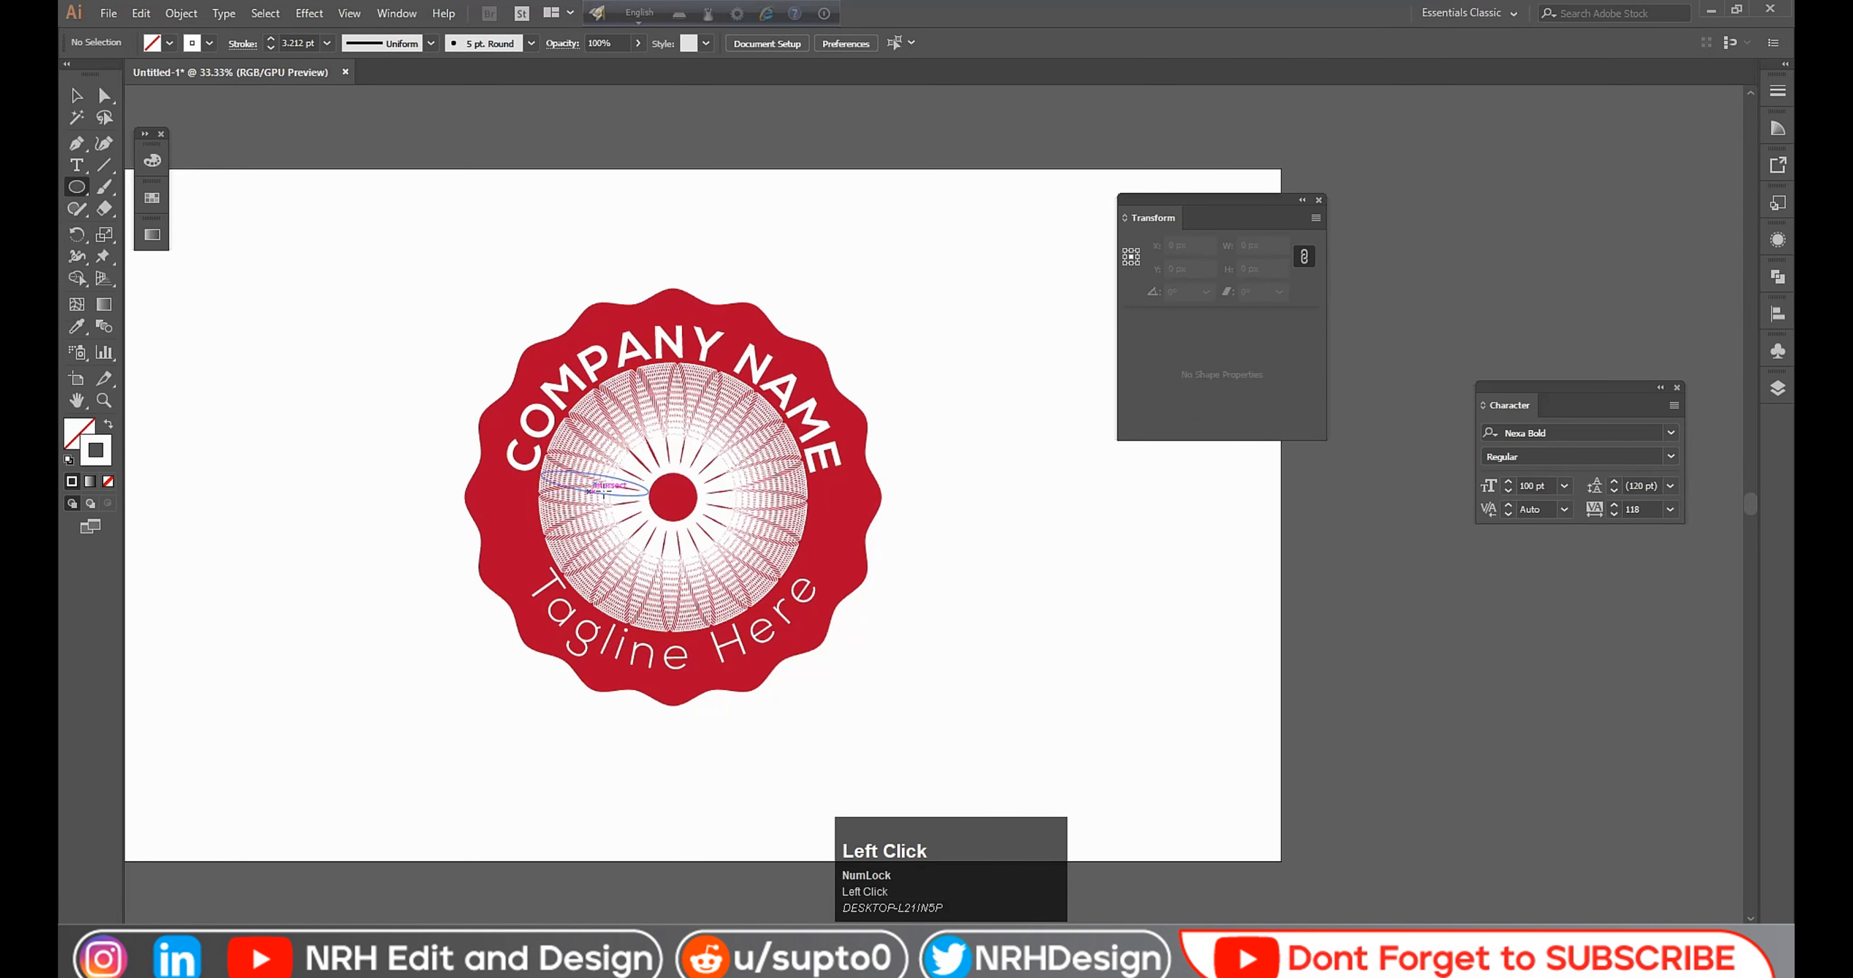
drag(674, 496, 784, 562)
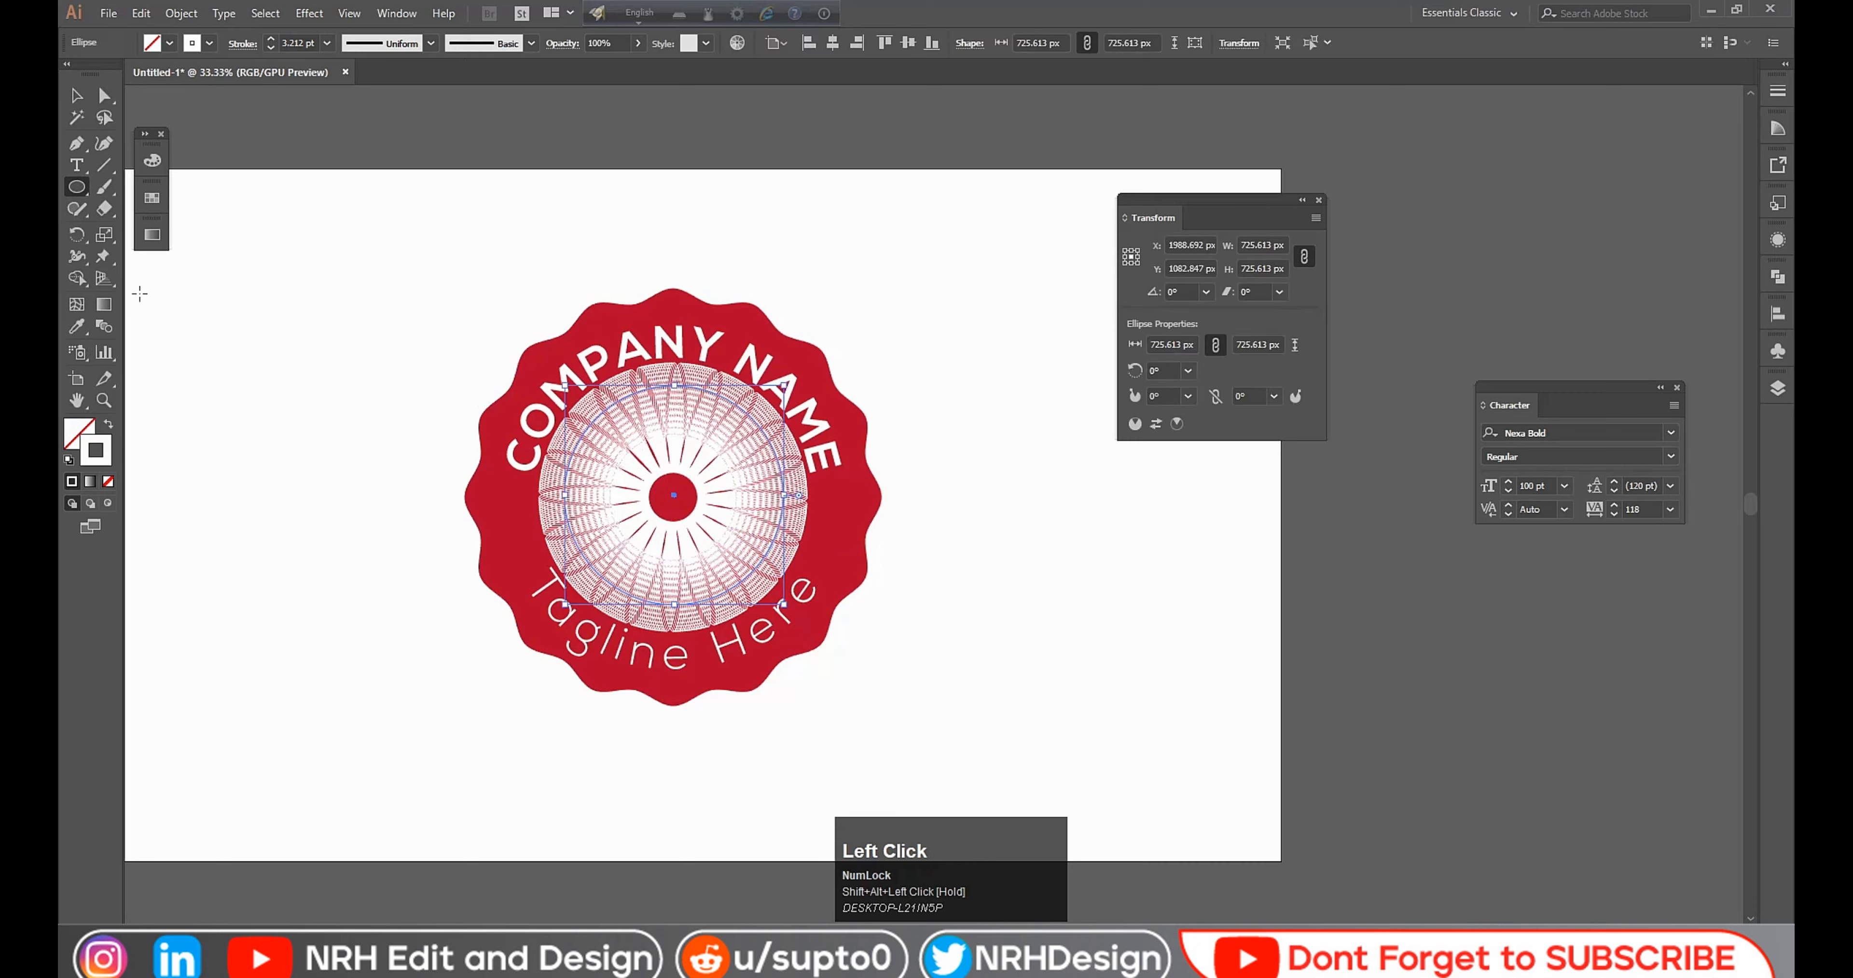
Step: Give the new circle no stroke and the badge's dark red as its fill
click(108, 425)
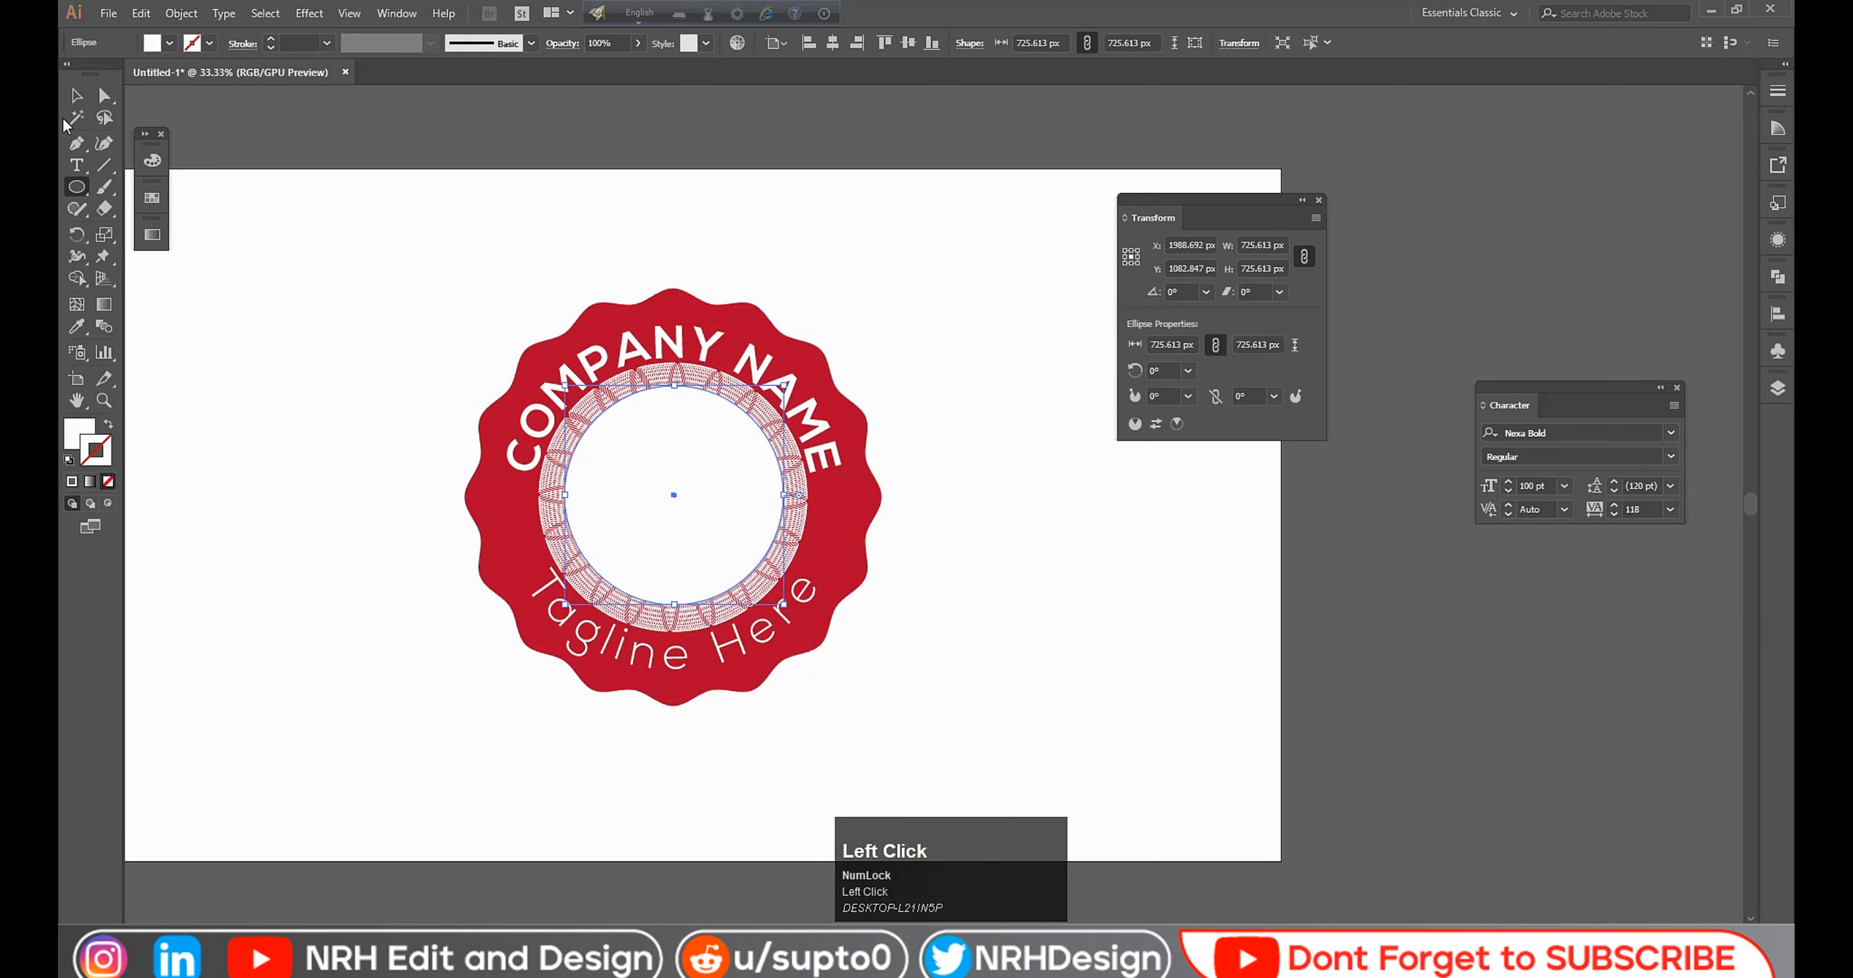
click(77, 95)
click(170, 45)
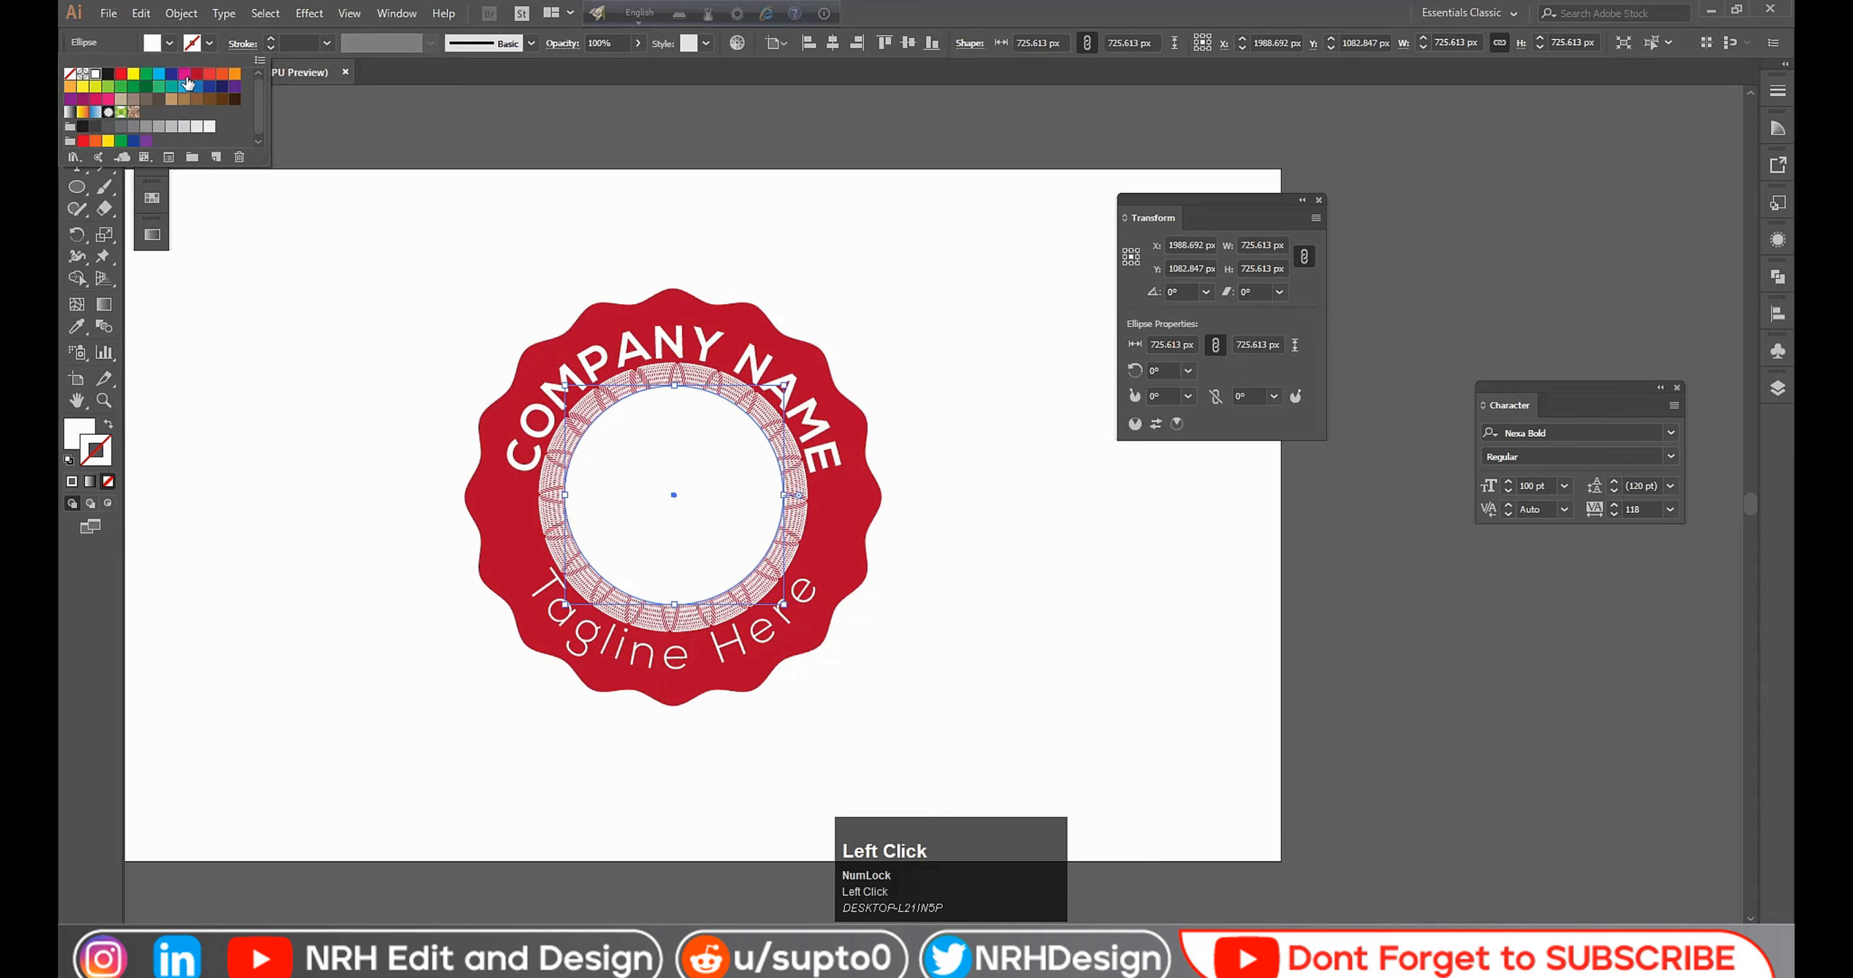
click(196, 81)
click(325, 378)
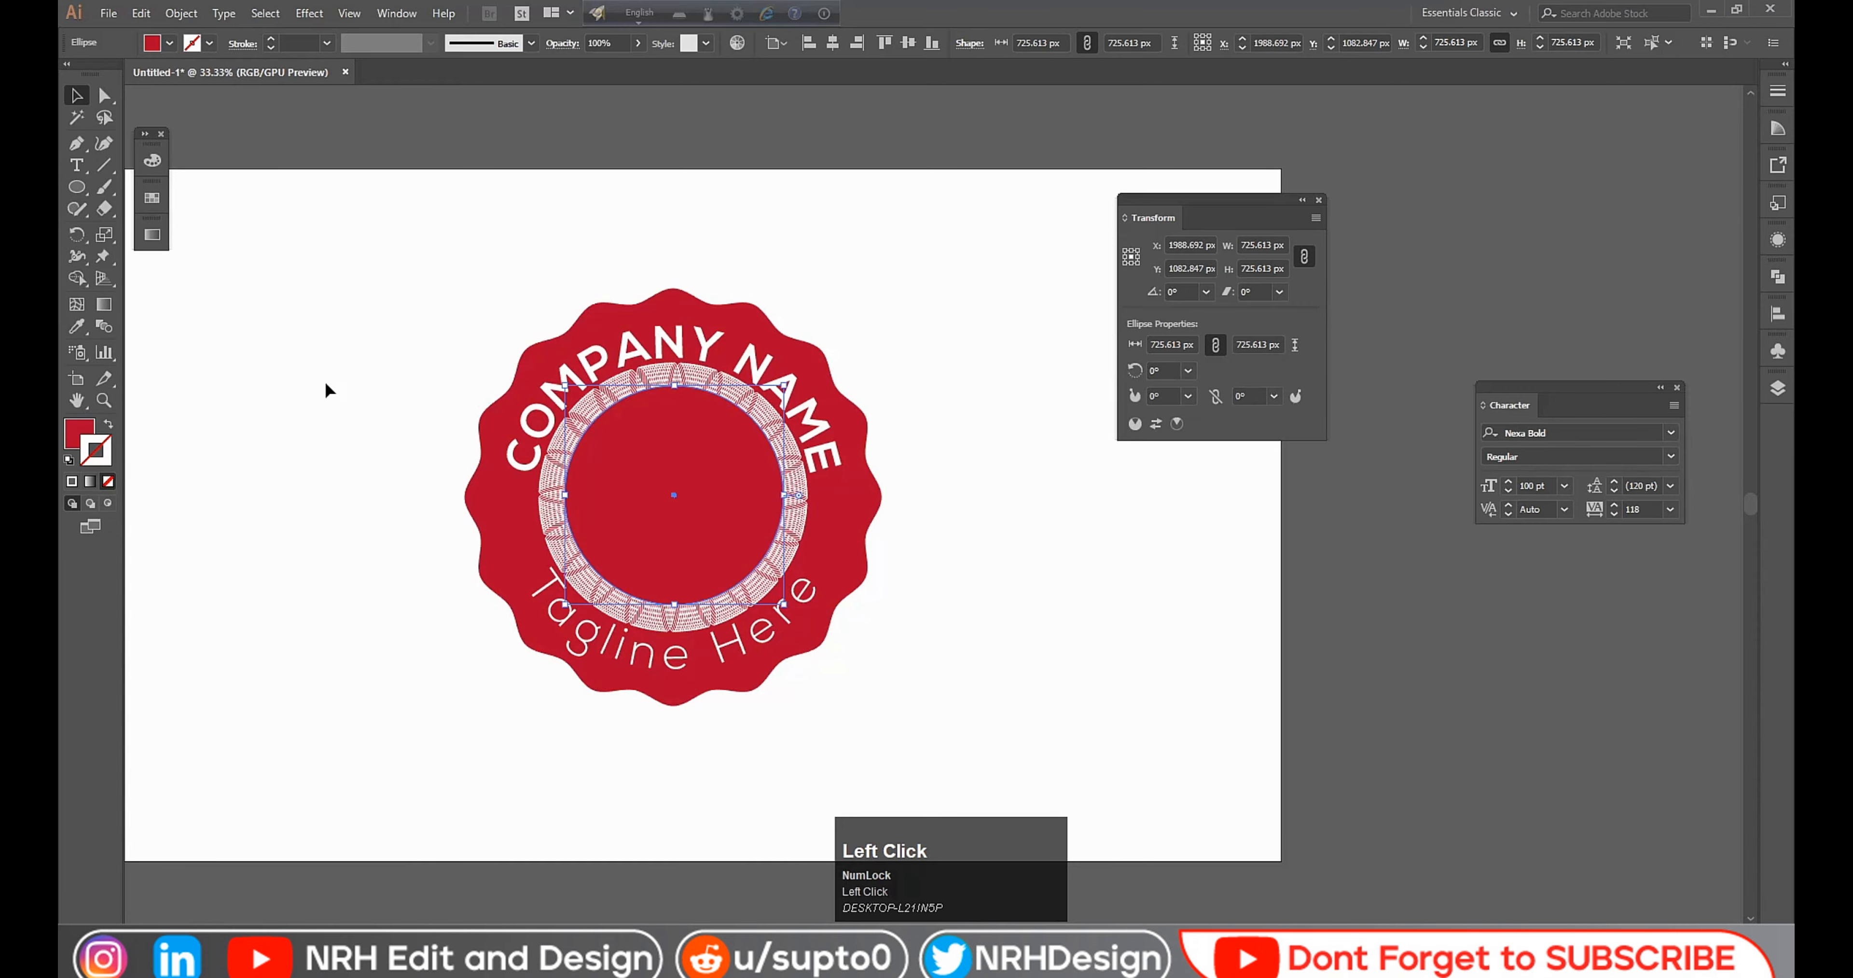
click(324, 379)
Step: Enlarge the inner red circle proportionally about its centre to about 779 px
scroll(583, 483, up, 1)
scroll(674, 507, up, 2)
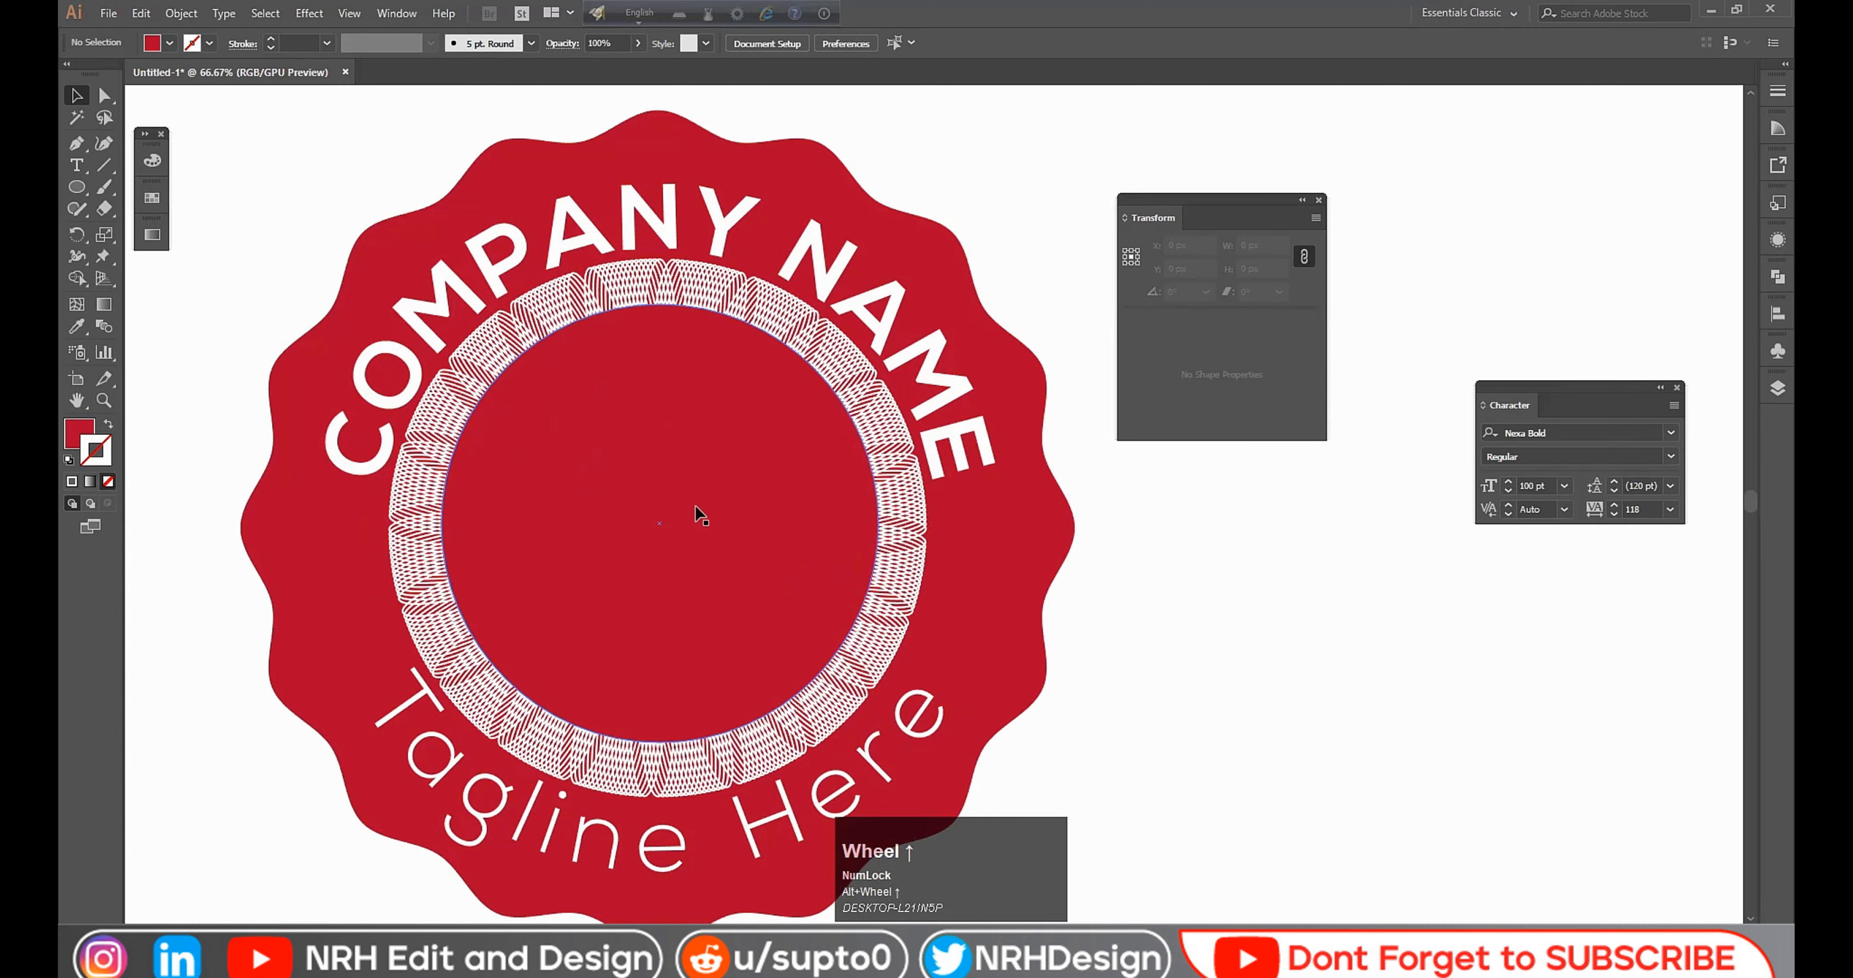
click(806, 640)
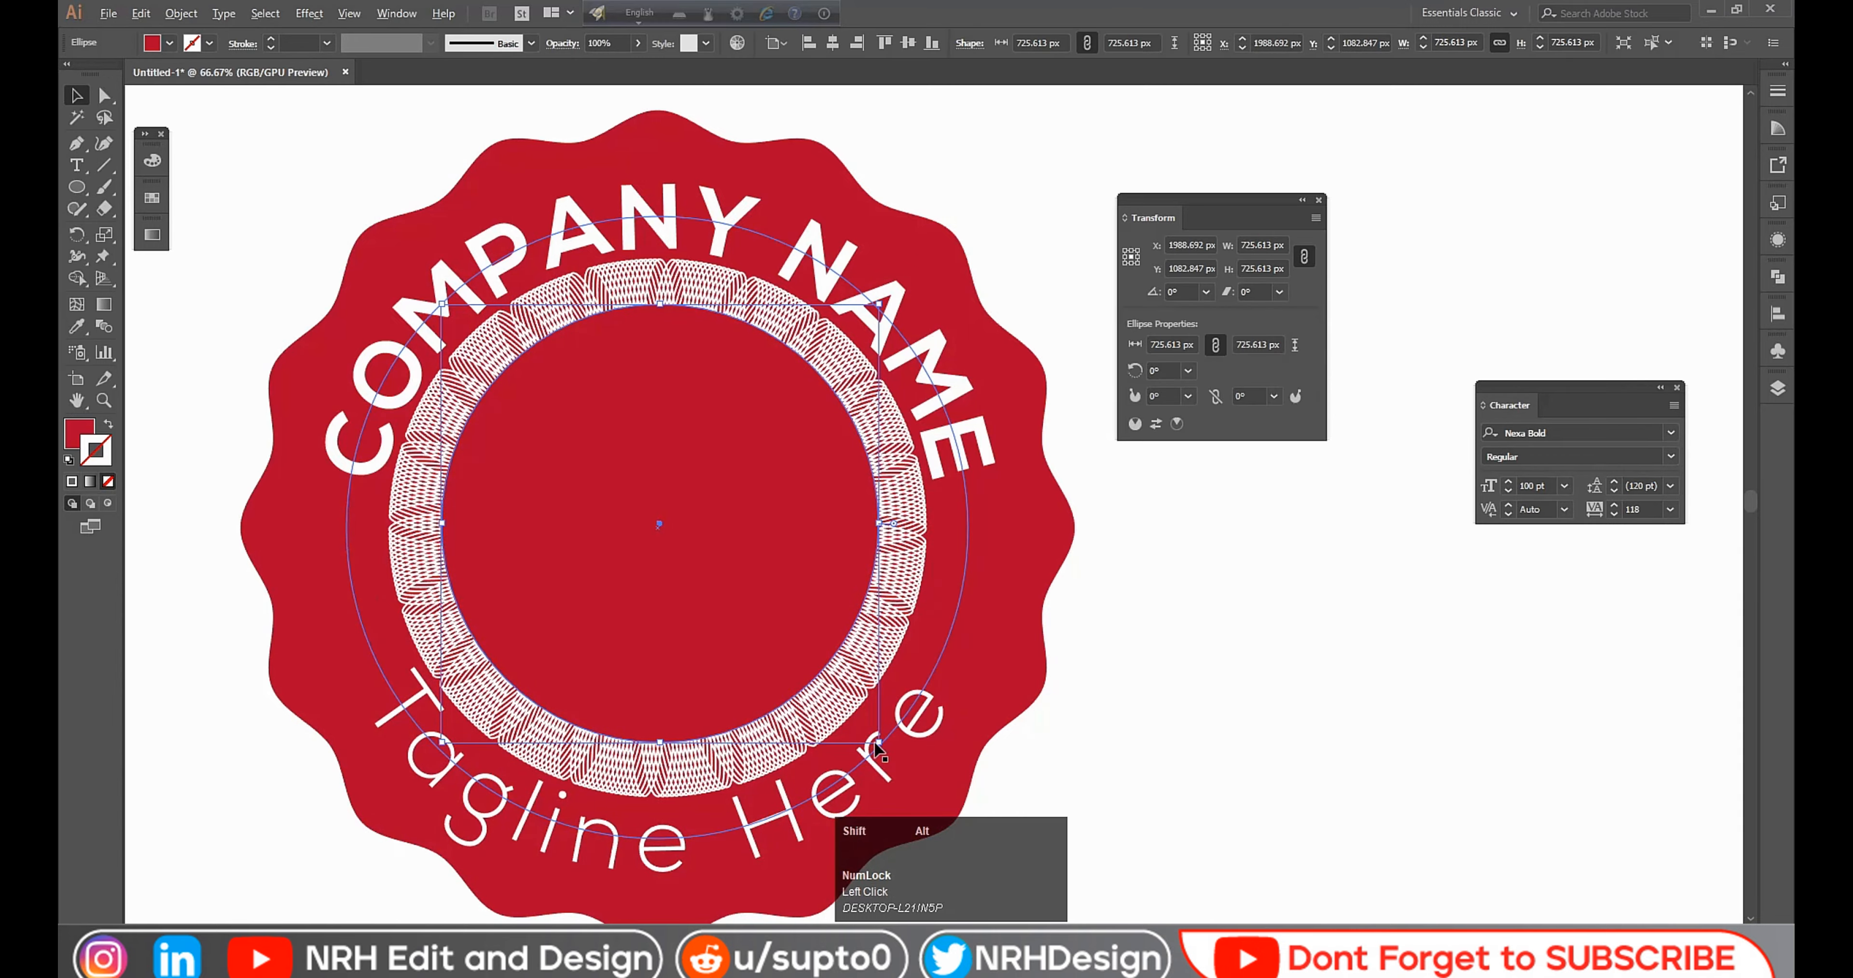
drag(878, 748, 928, 766)
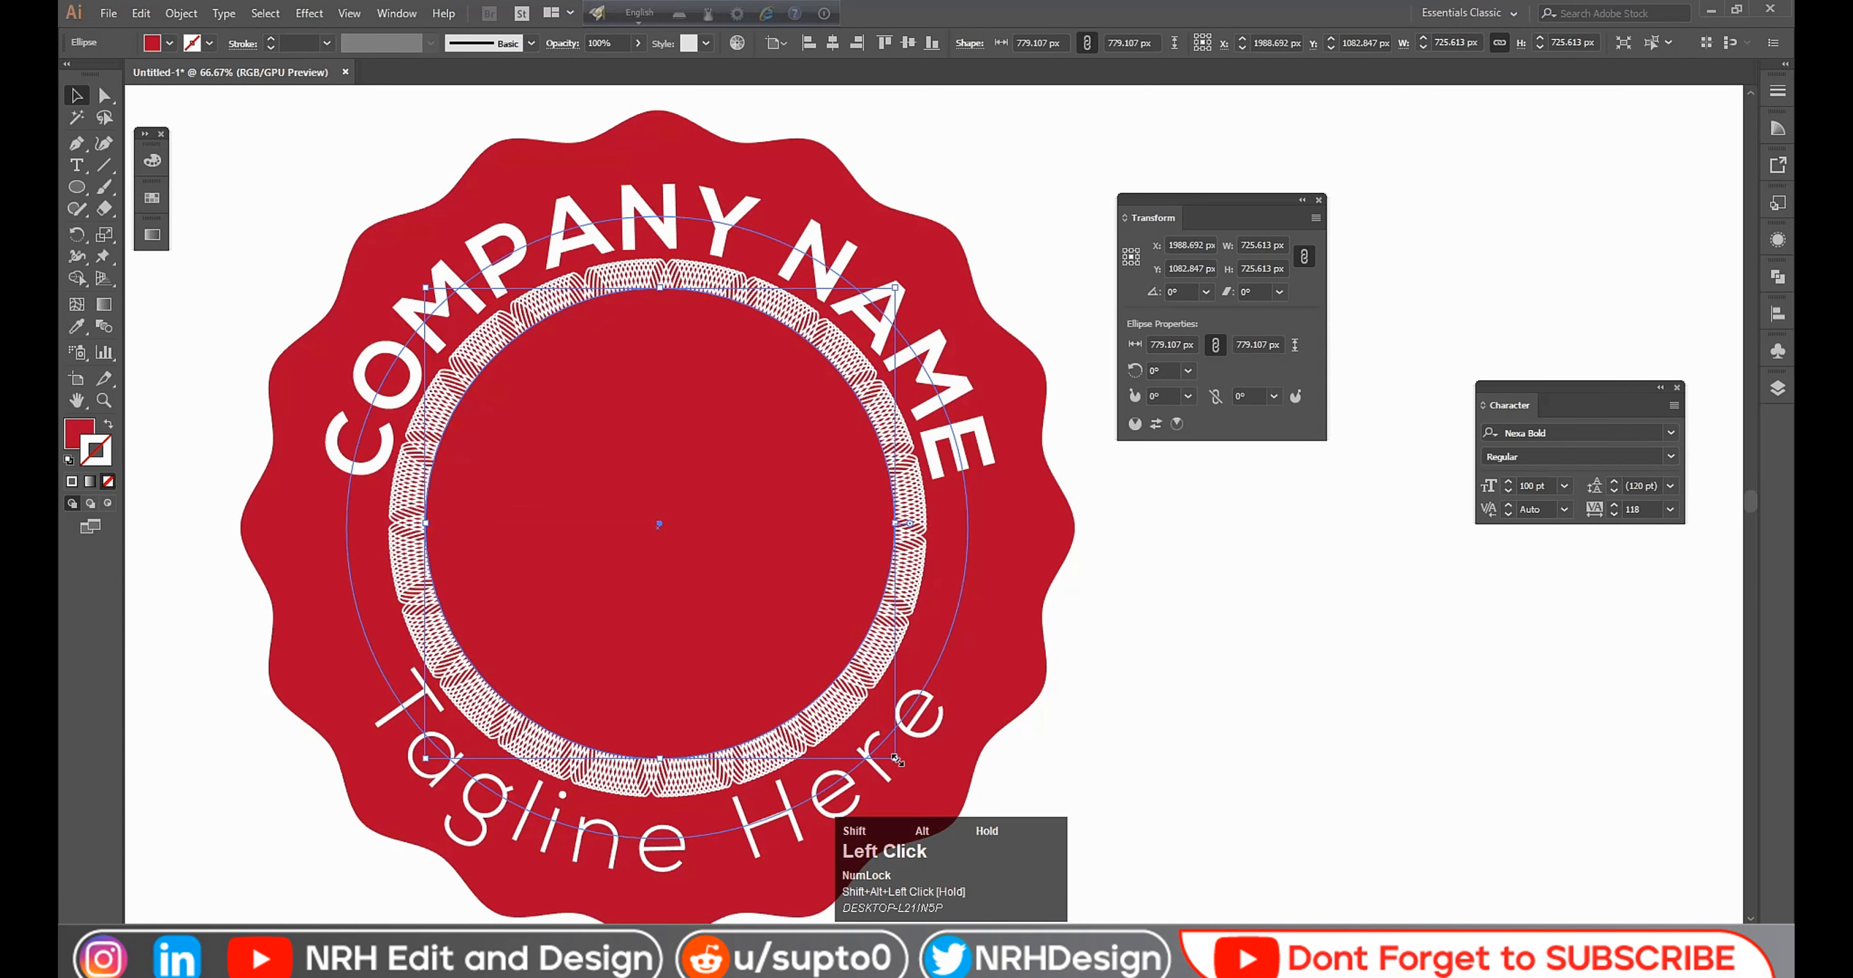
click(1102, 752)
Step: Undo the last enlargement of the inner red circle
scroll(1060, 651, down, 2)
scroll(1063, 653, down, 2)
drag(1041, 652, 827, 614)
click(937, 633)
scroll(827, 568, up, 1)
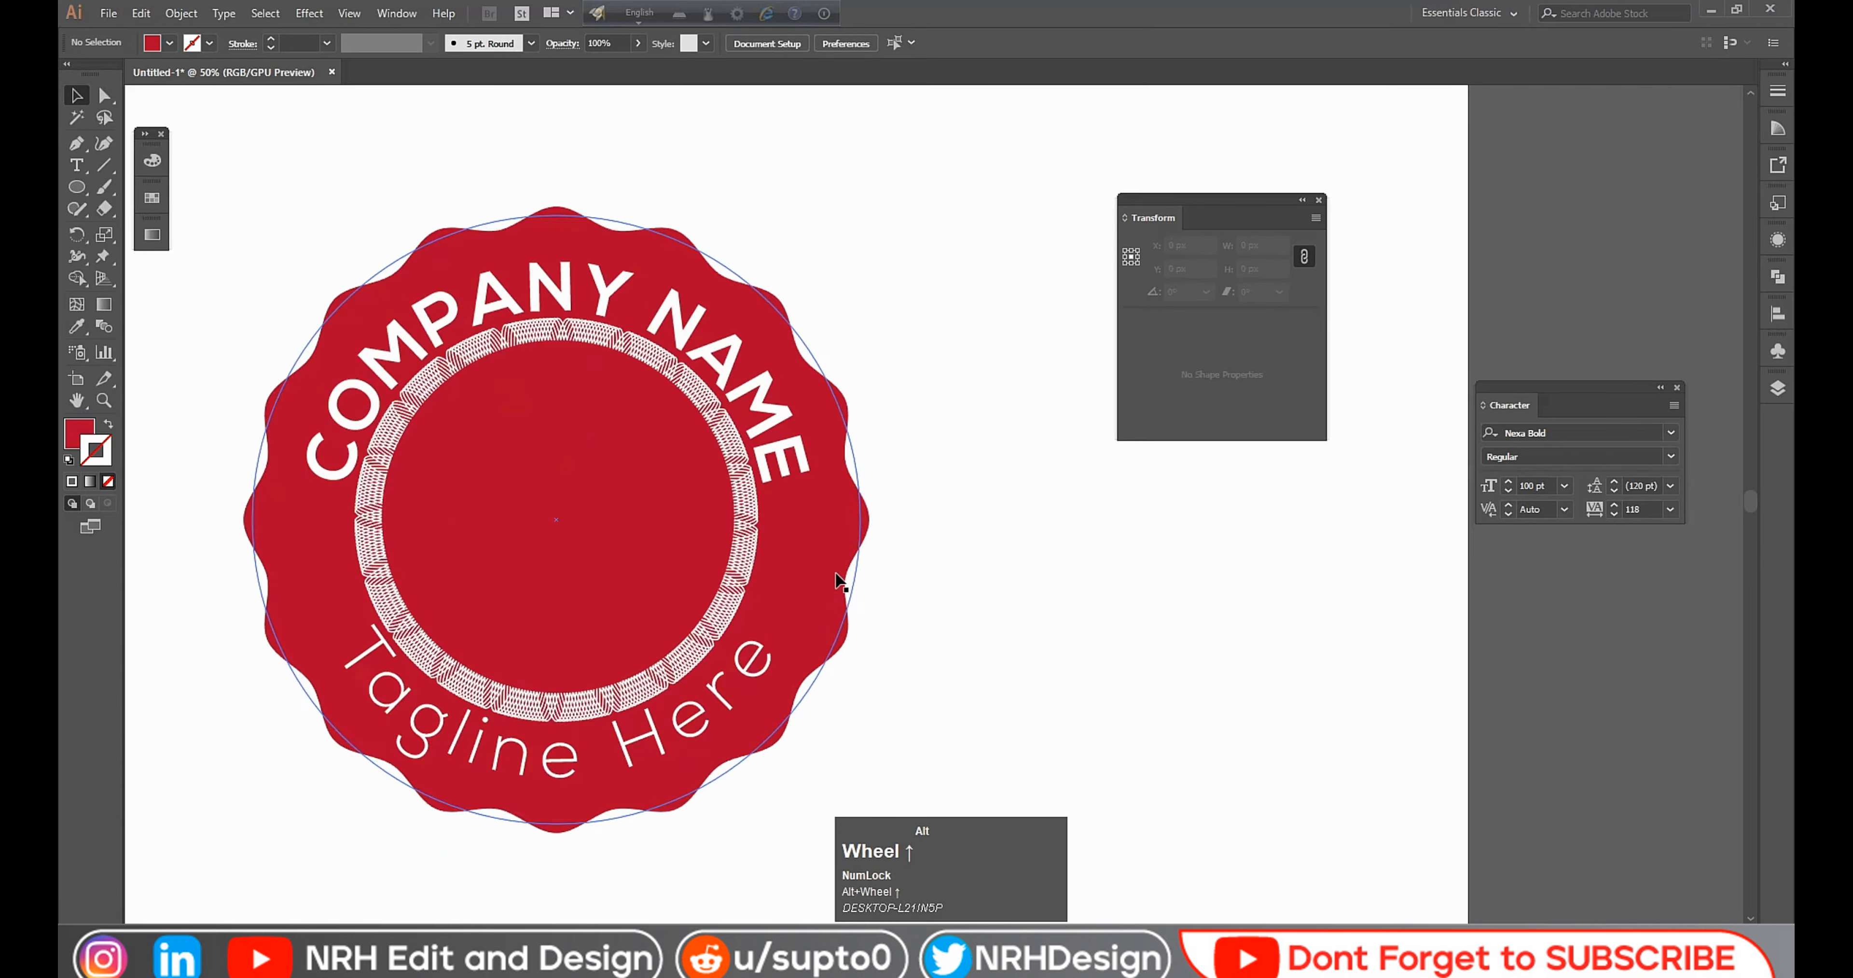
scroll(832, 568, up, 1)
click(936, 601)
drag(972, 618, 1207, 583)
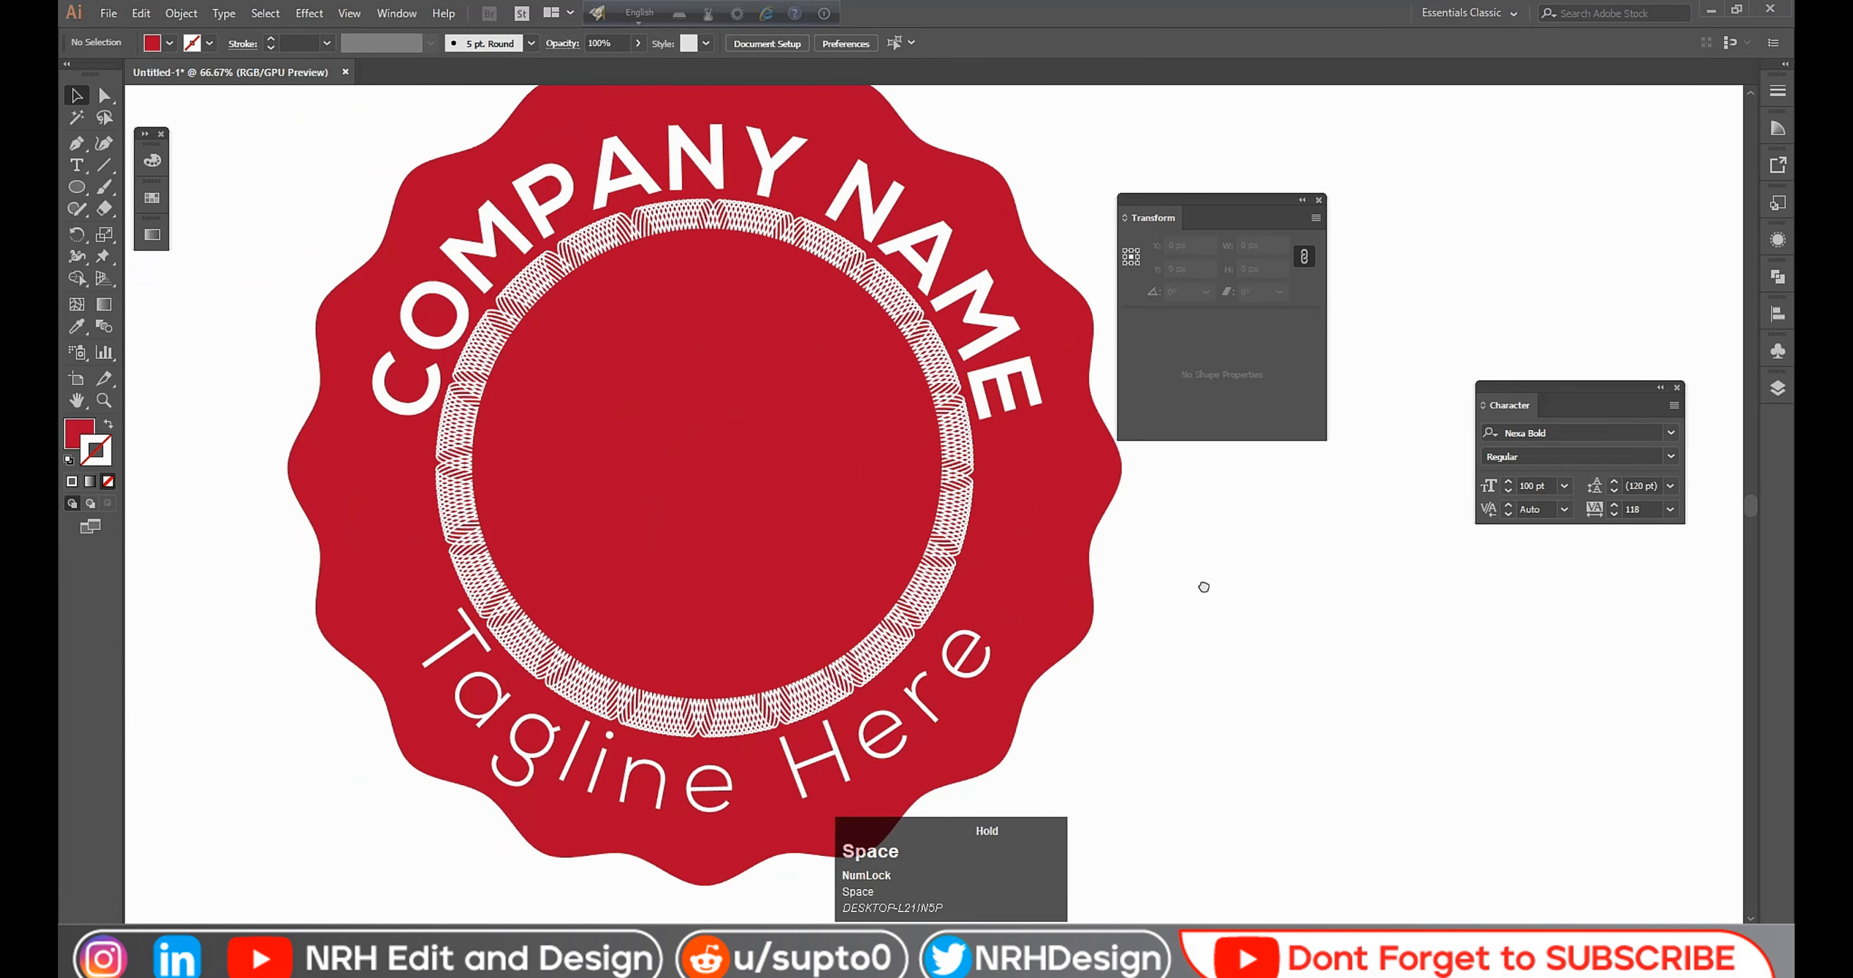
click(784, 505)
shift+click(1049, 575)
double_click(1007, 567)
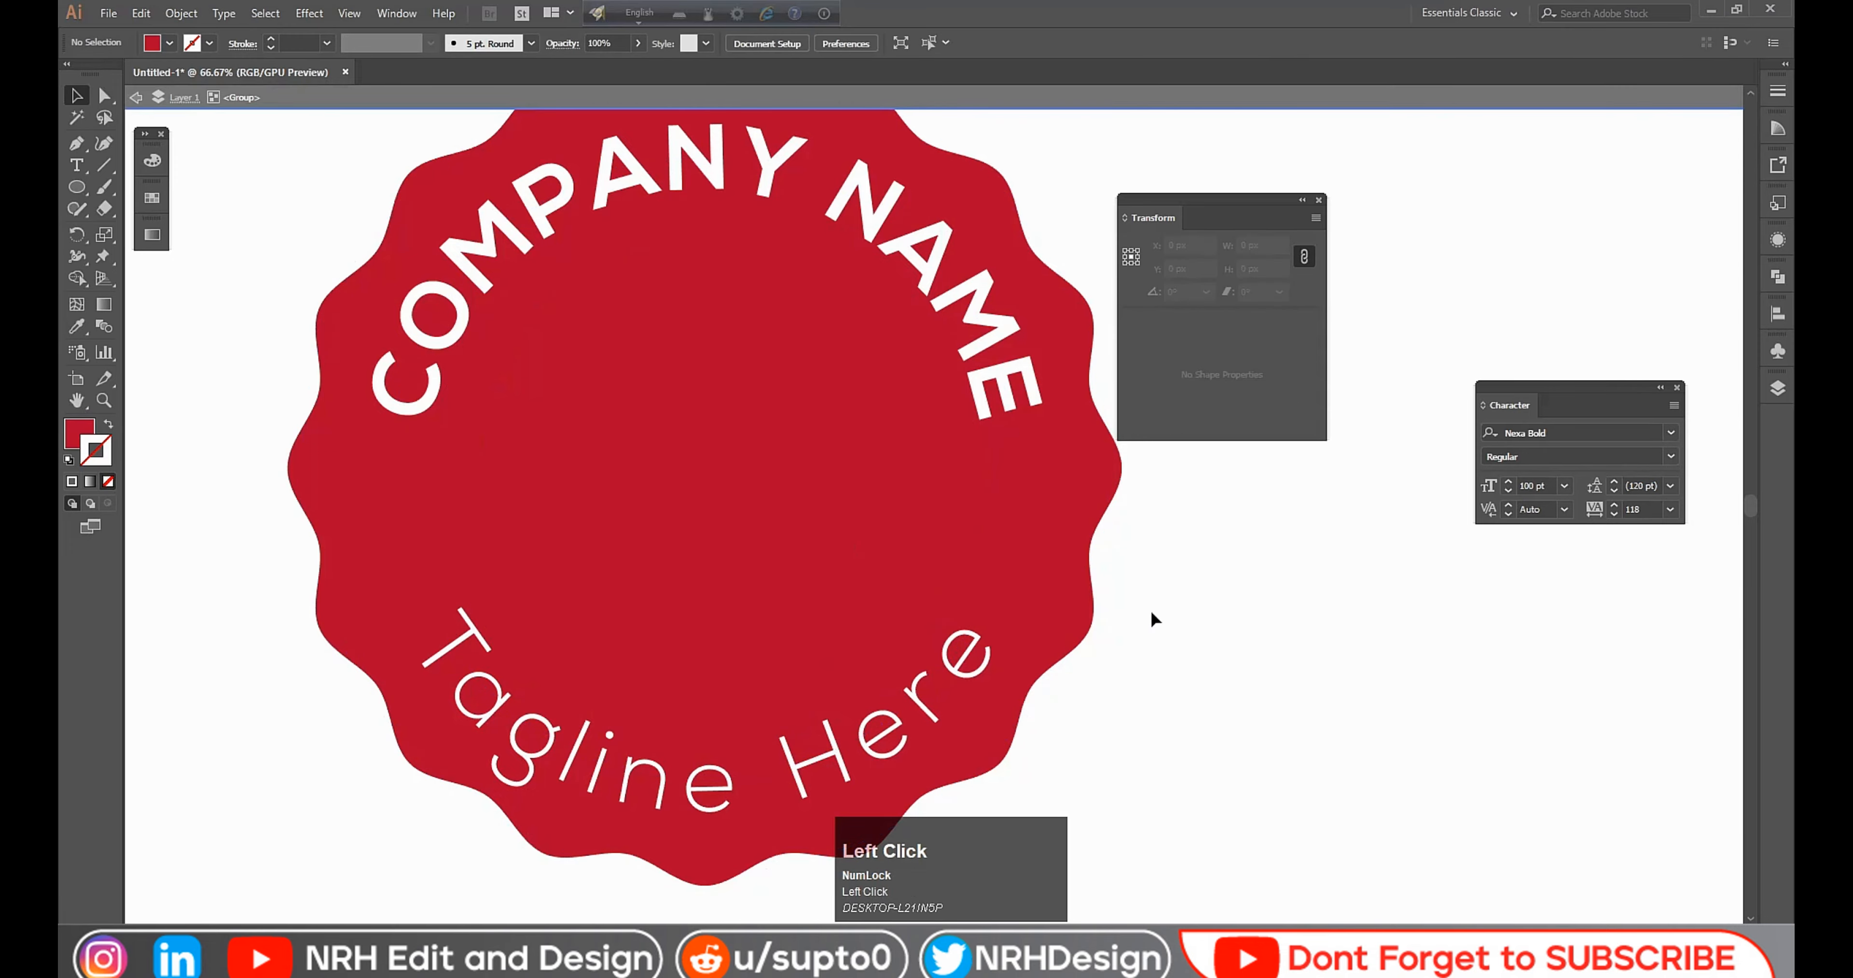
key(ctrl+z)
click(1163, 618)
Step: Align the inner red circle to the badge group's horizontal and vertical centre
click(708, 483)
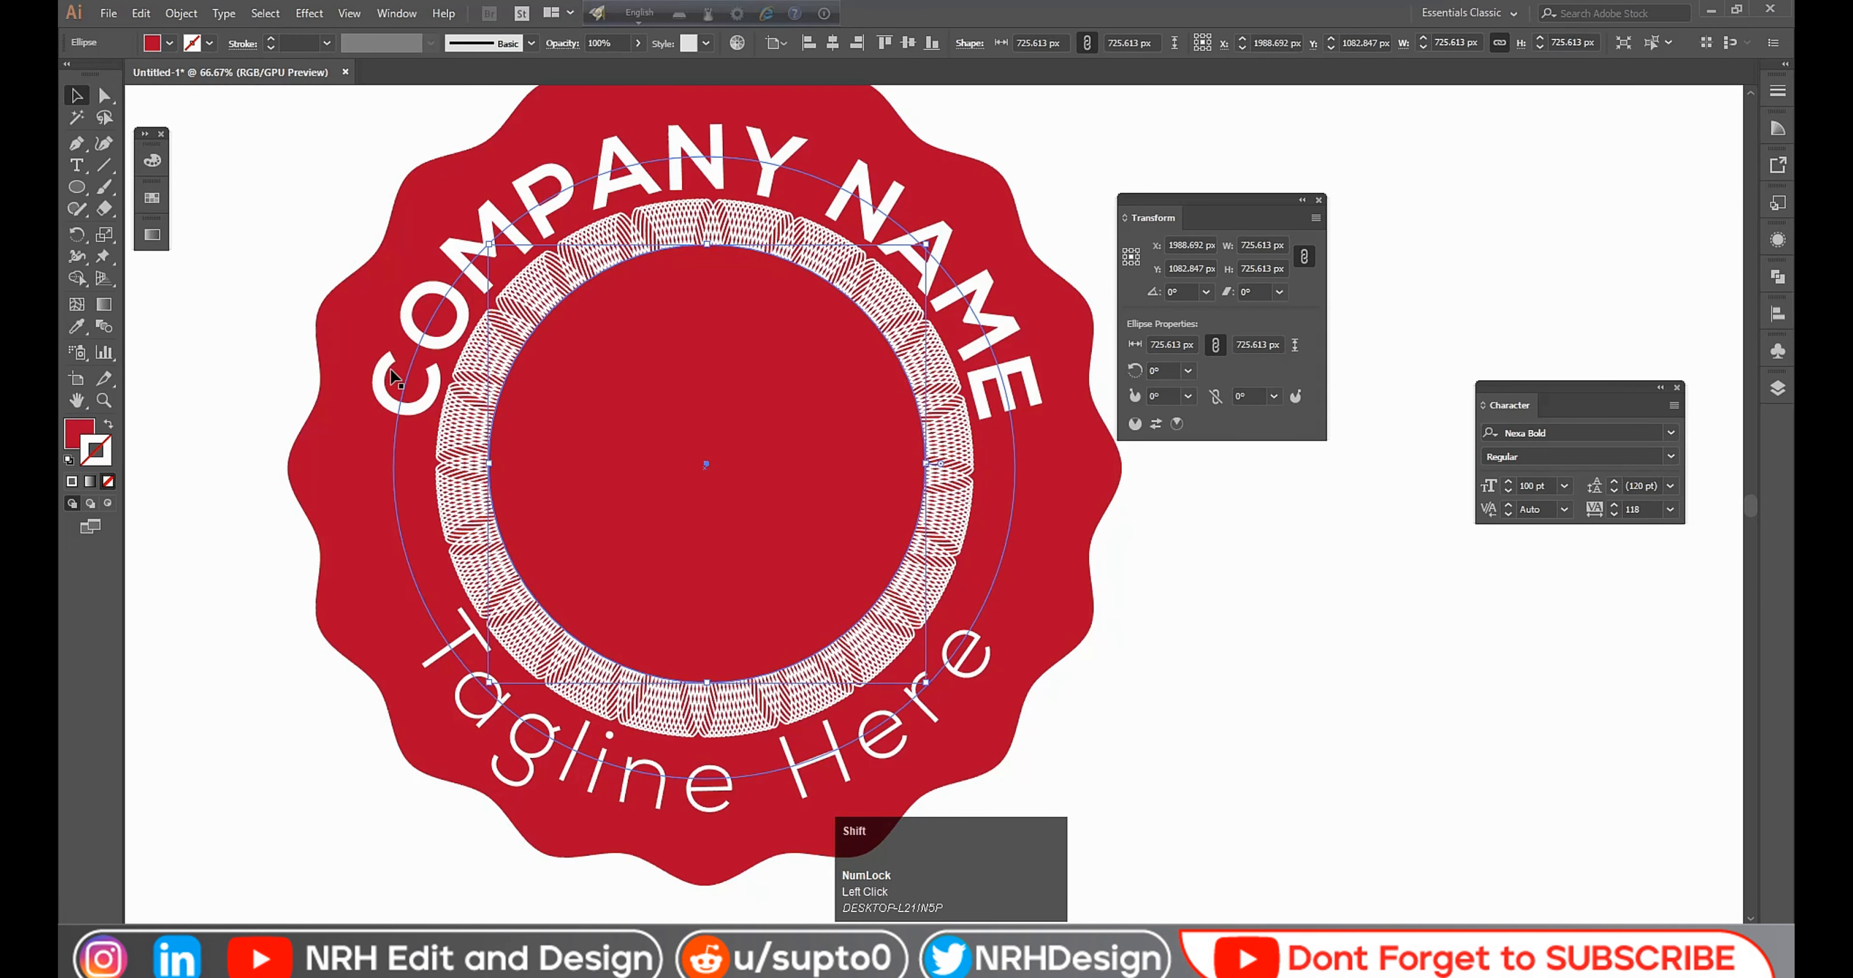
shift+click(350, 445)
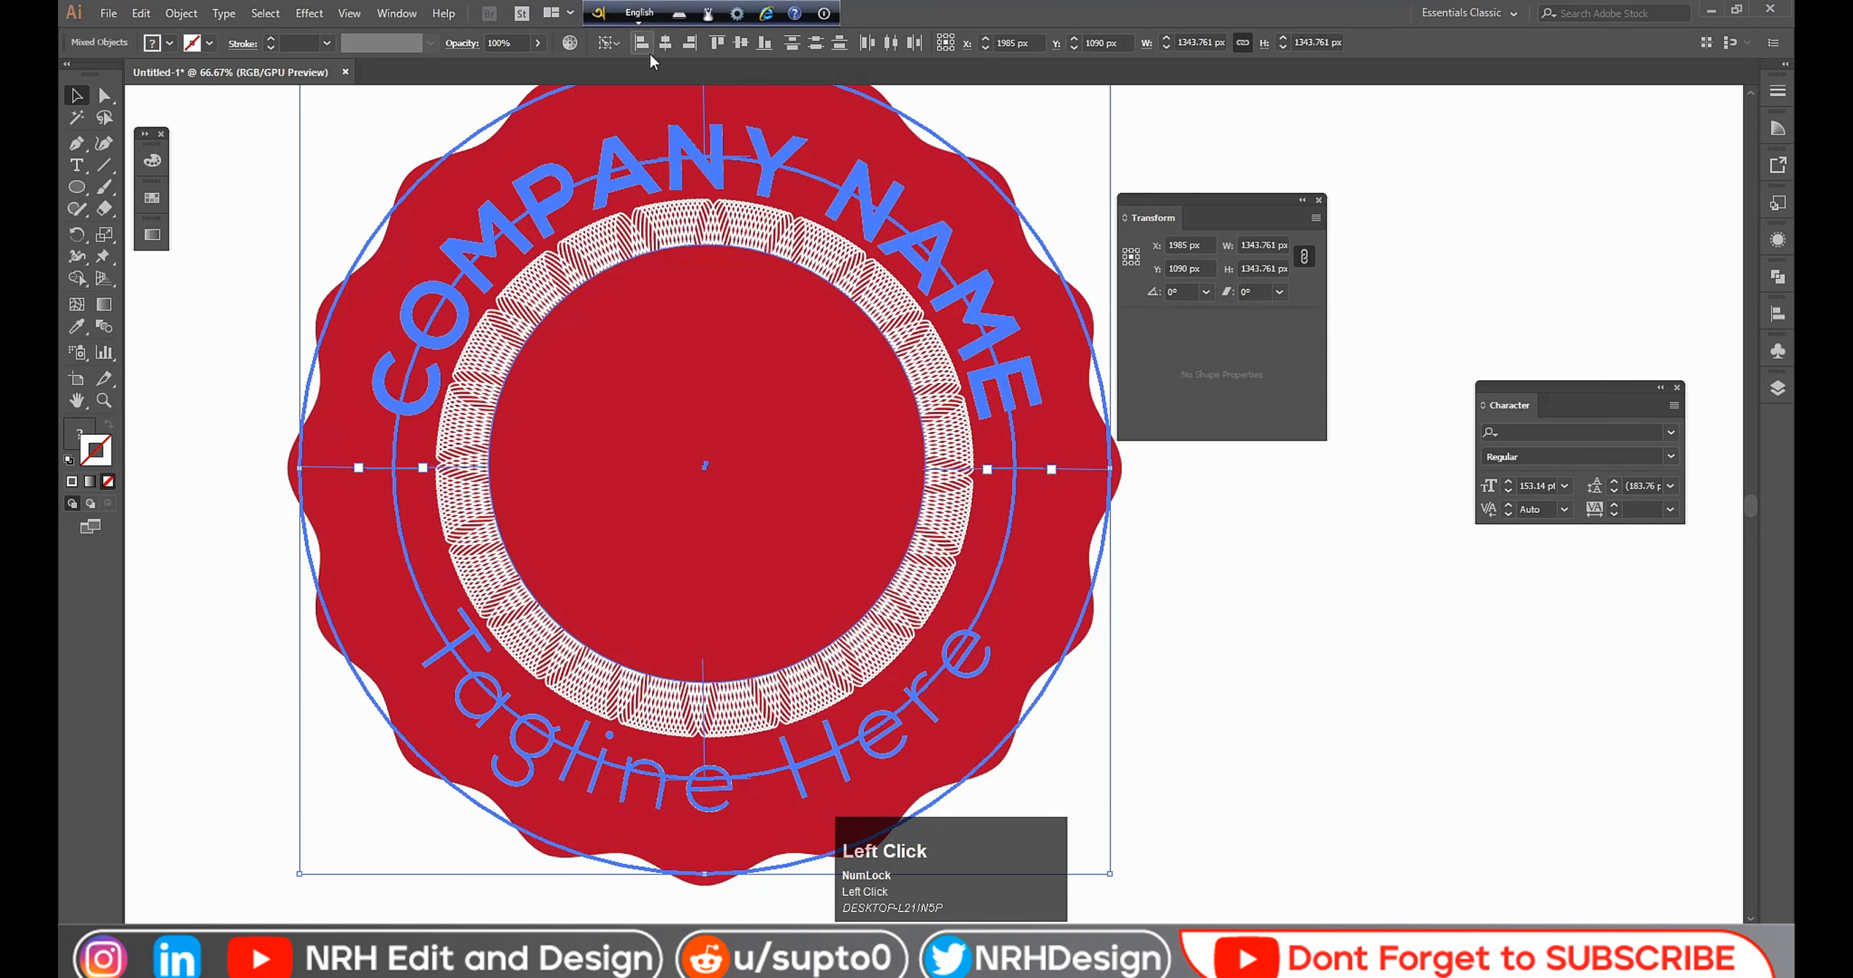
click(745, 49)
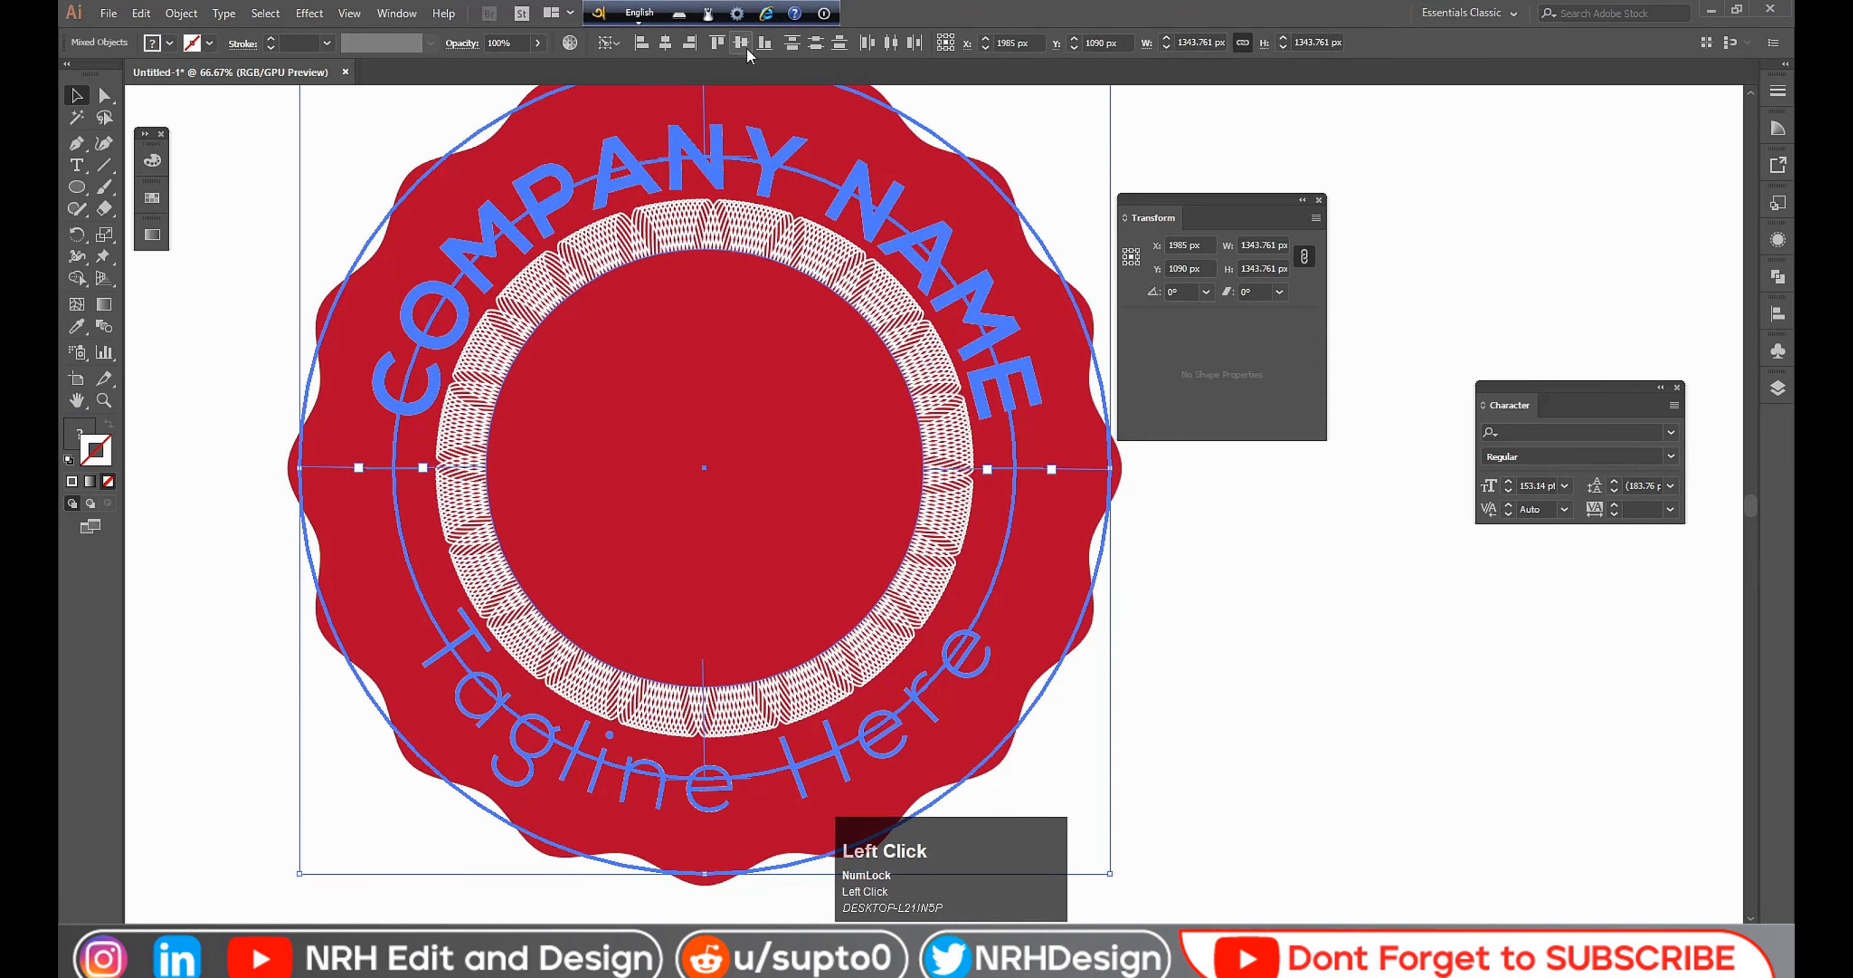
click(1298, 517)
scroll(1288, 520, down, 2)
drag(1282, 520, 1030, 515)
Step: Close the floating Transform settings and fit the whole artboard in the window
click(1319, 199)
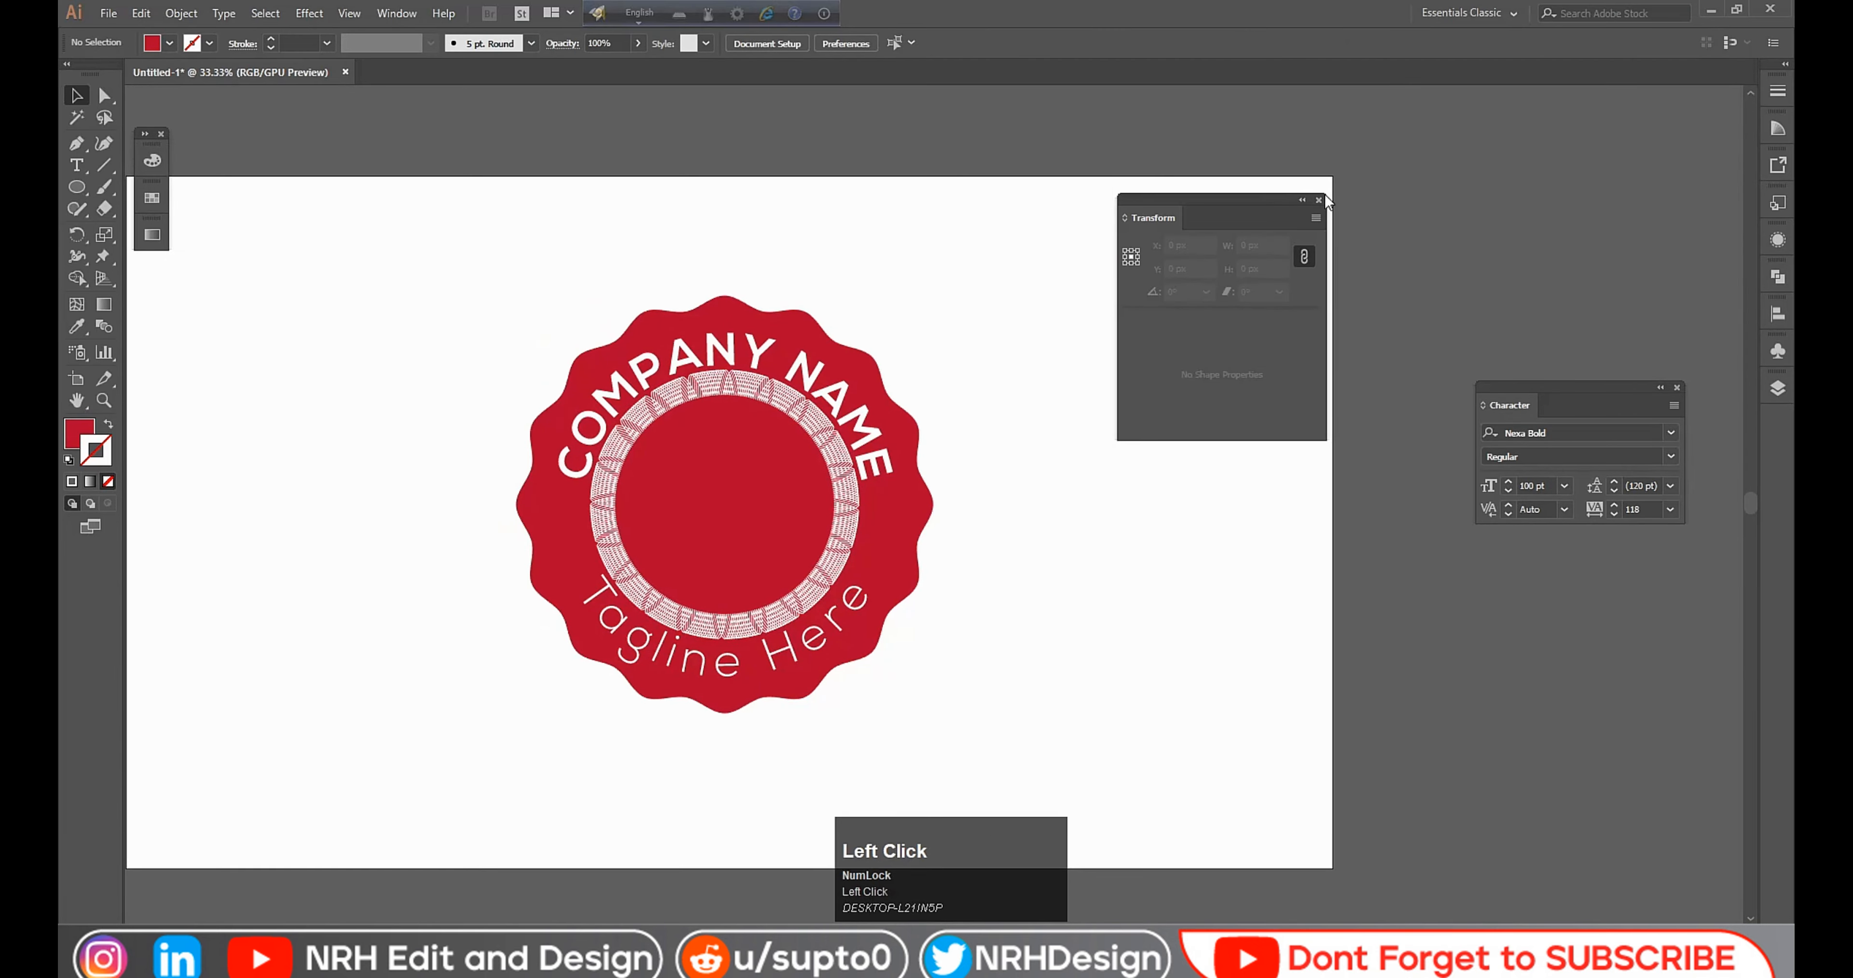
drag(1108, 351, 1158, 342)
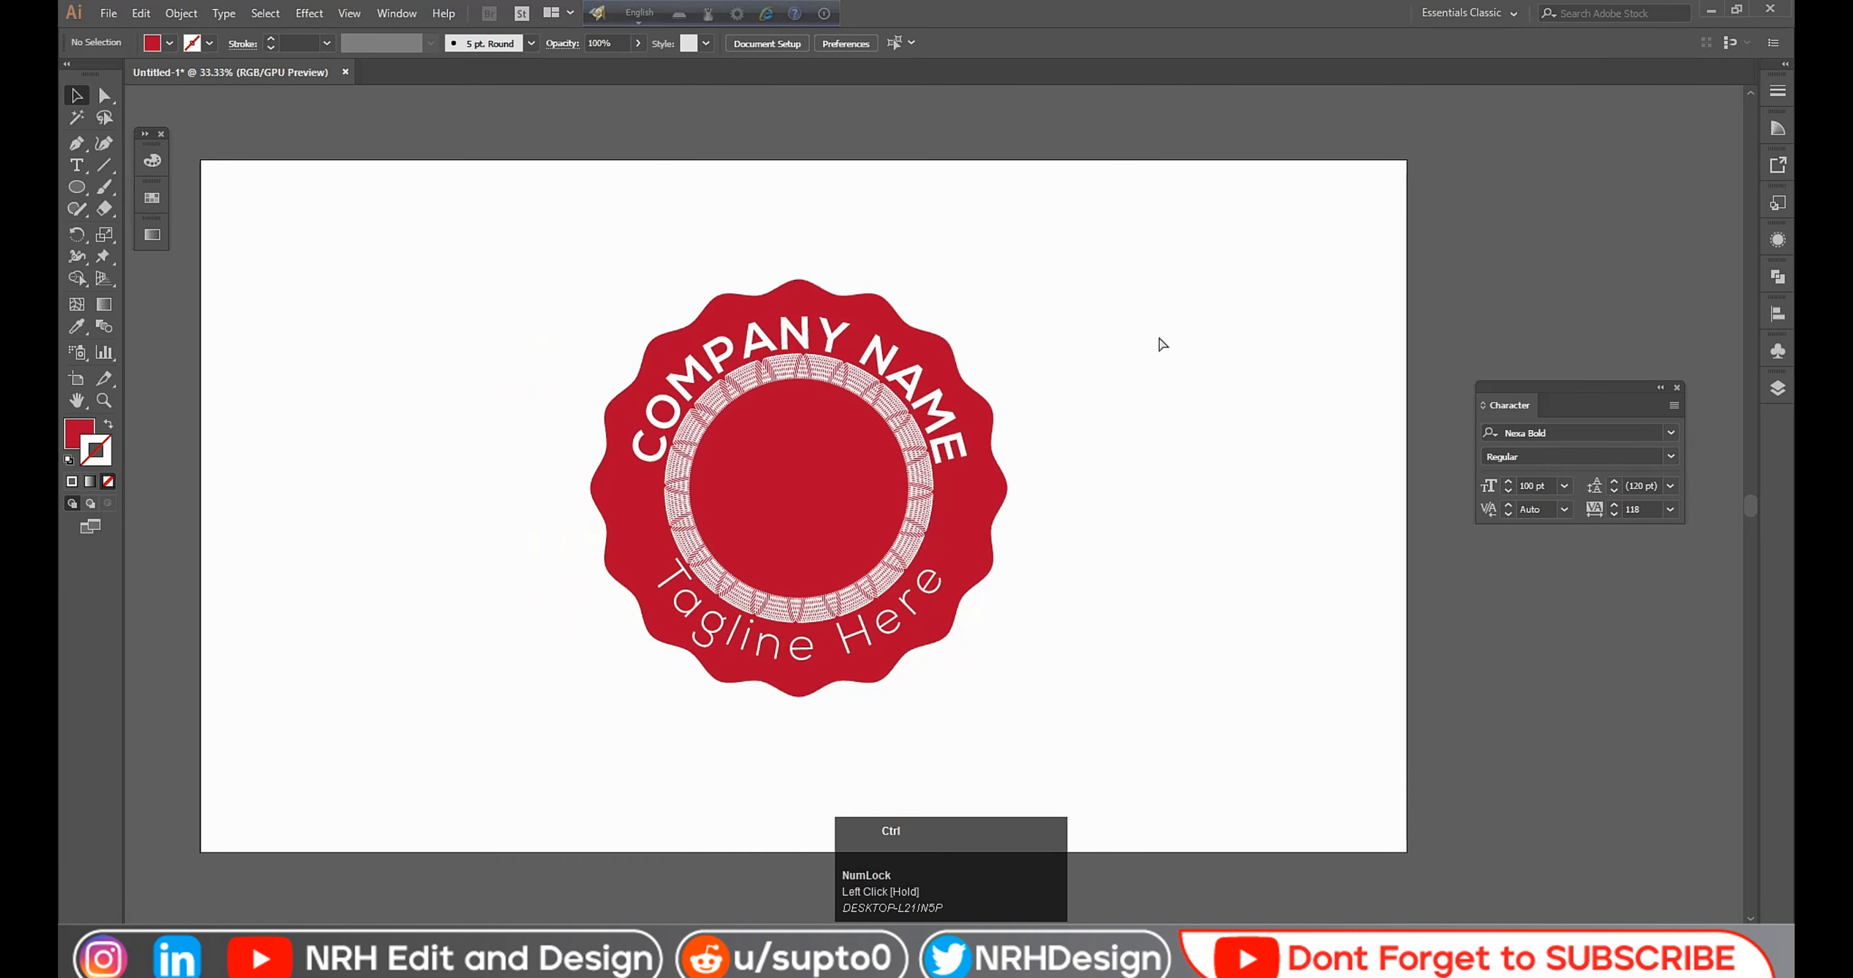
key(ctrl+0)
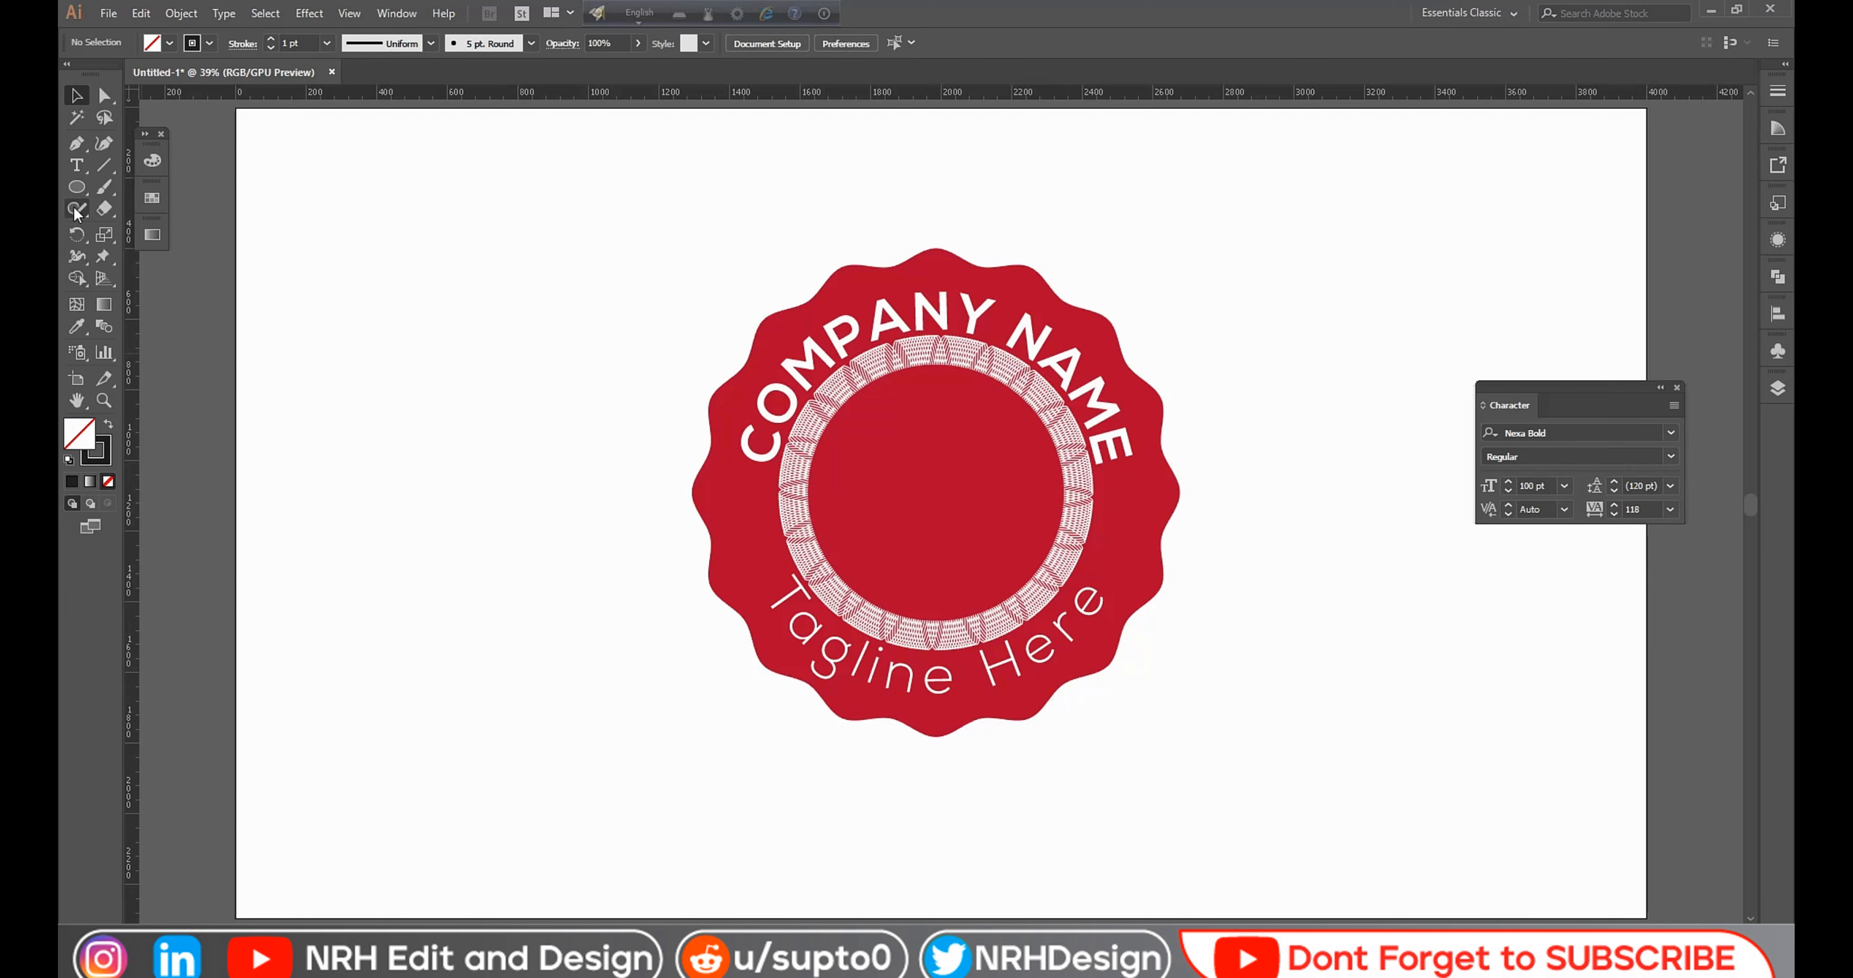
Step: Create two separate text objects, YOUR and LOGO beneath it, in the blank area left of the badge
click(78, 177)
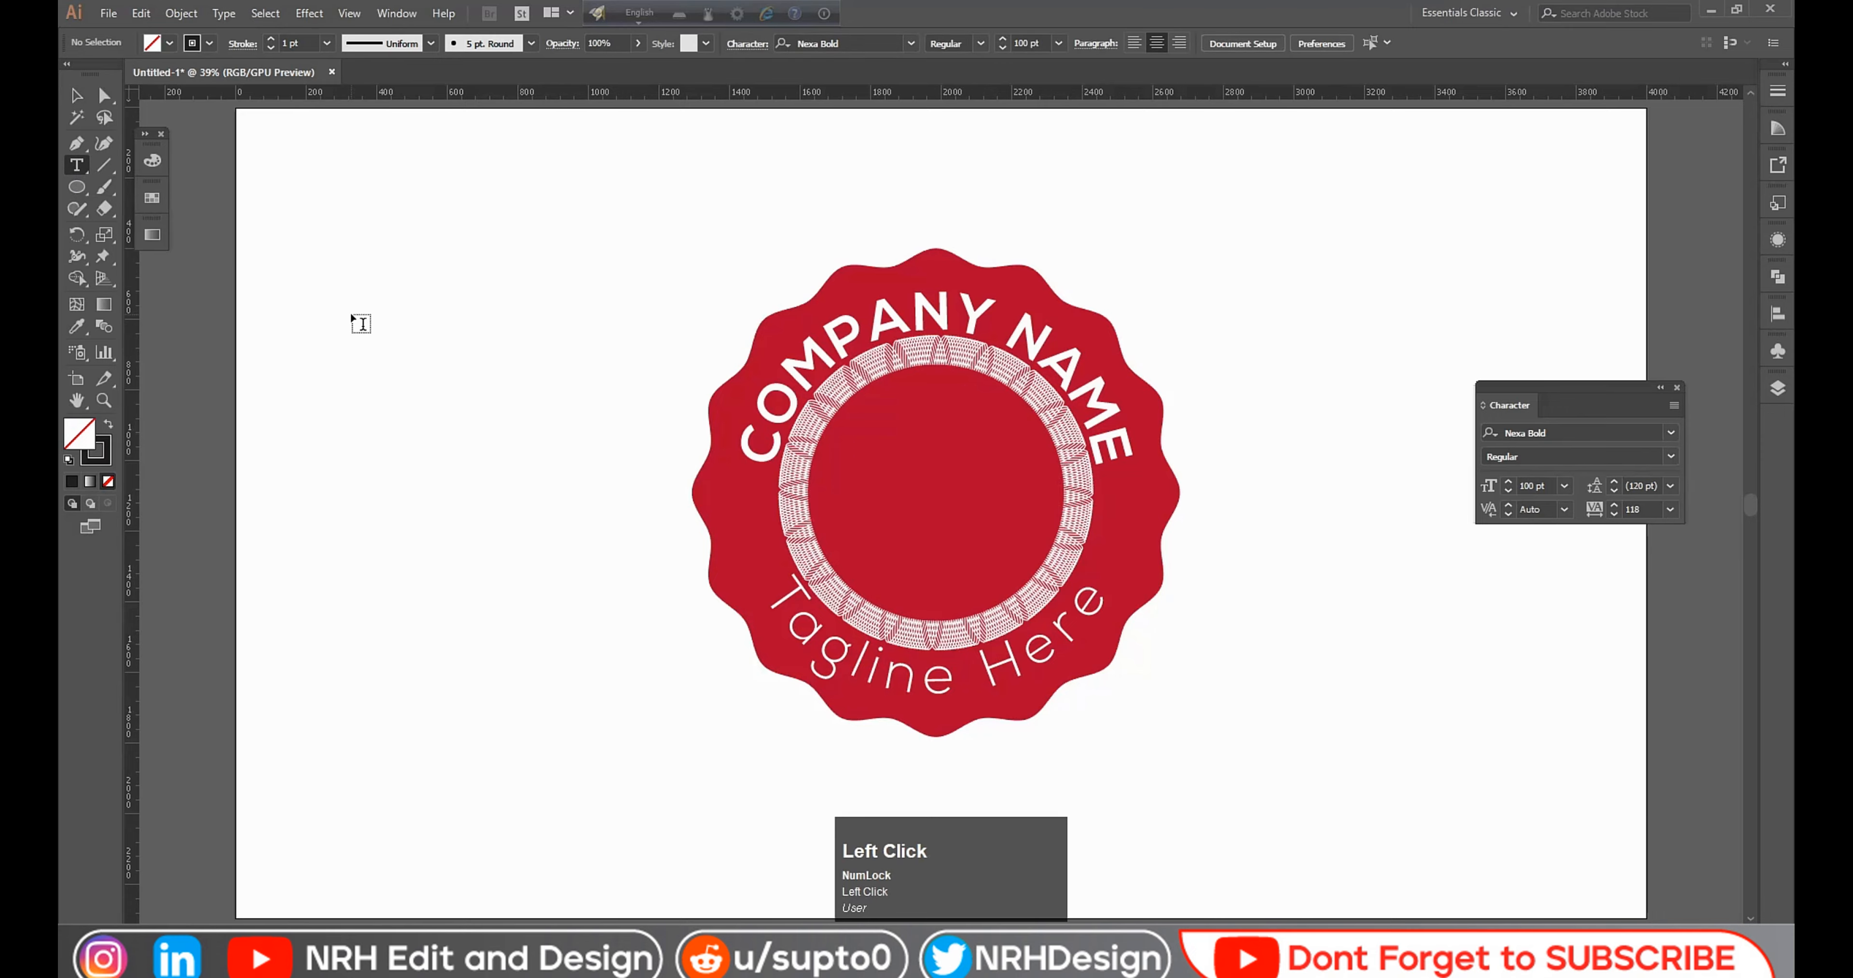
click(358, 320)
text(YOUR)
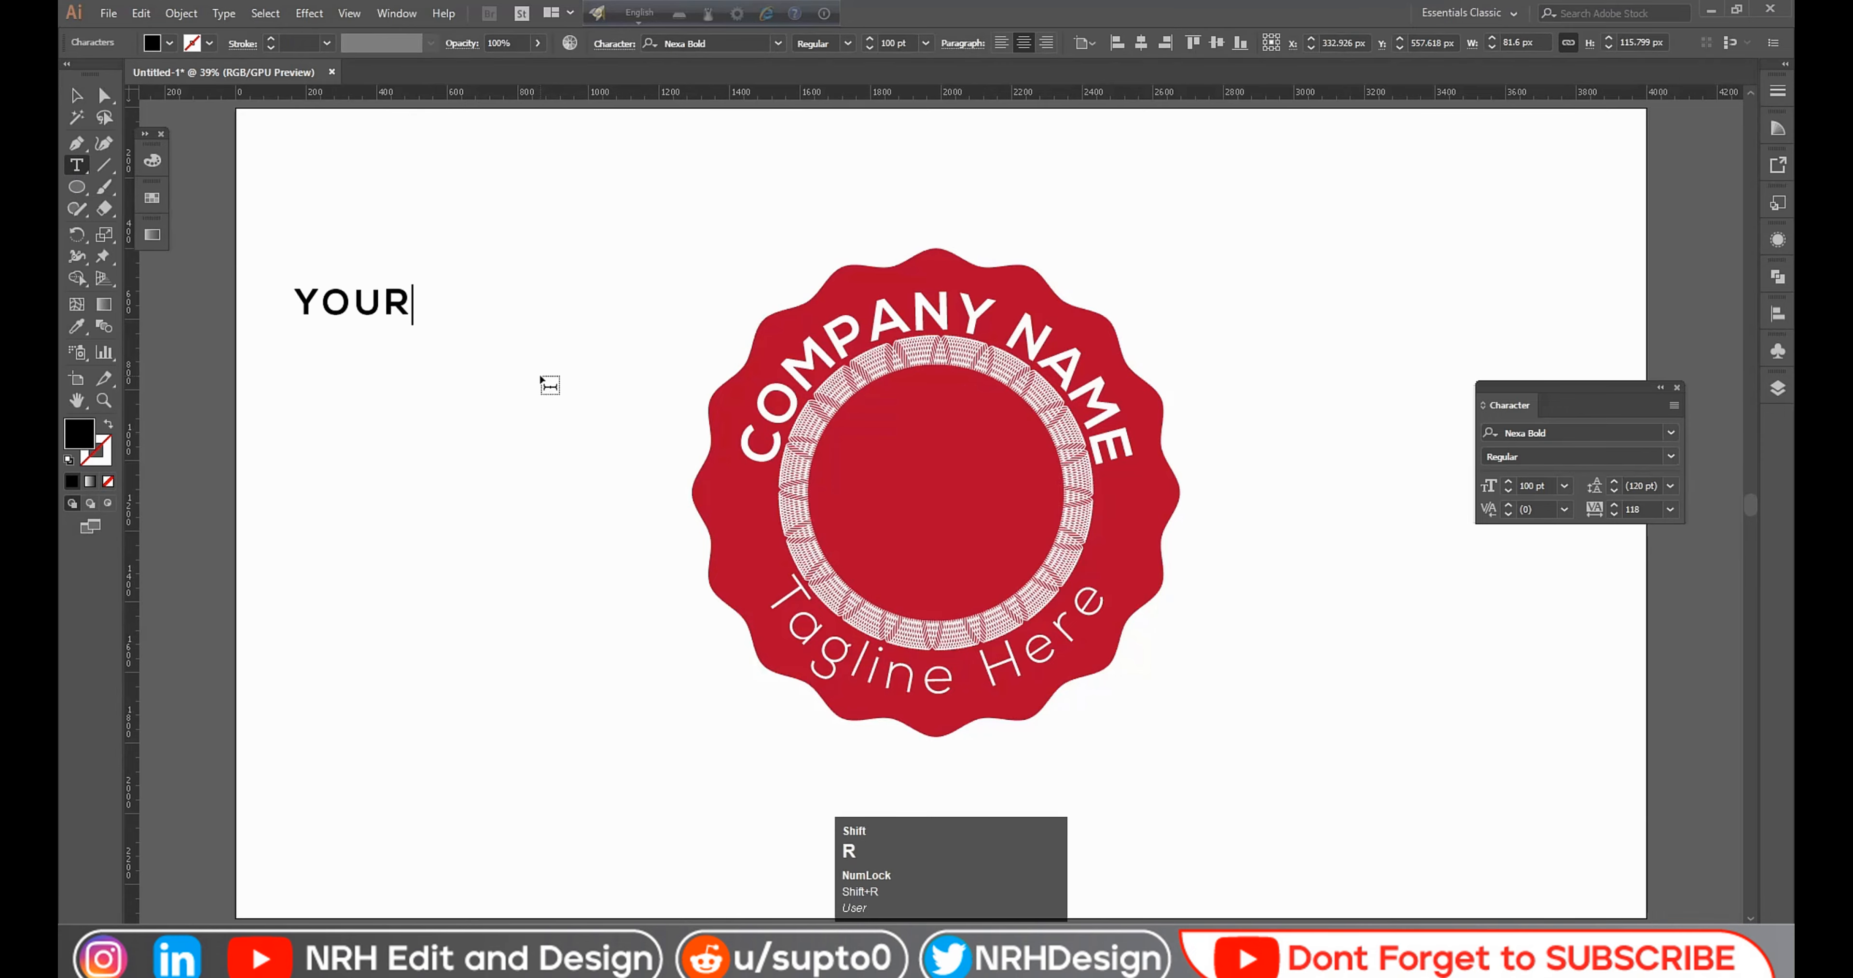
click(77, 106)
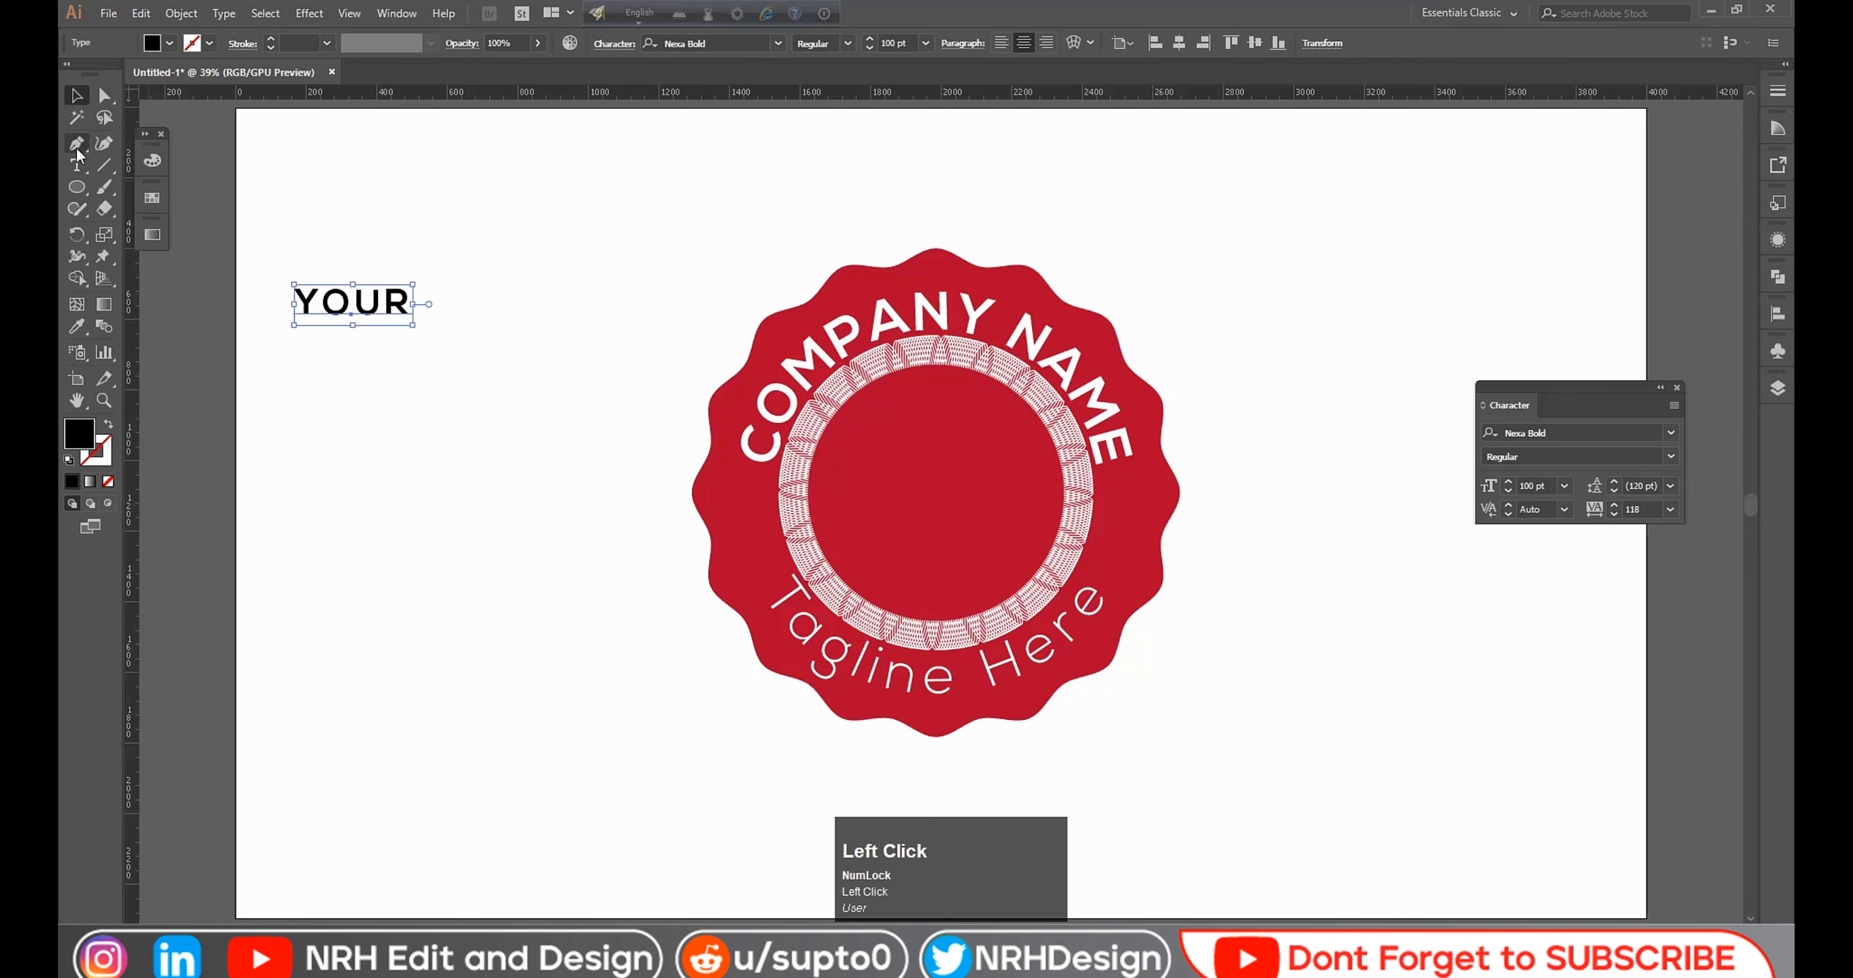
click(81, 167)
click(374, 357)
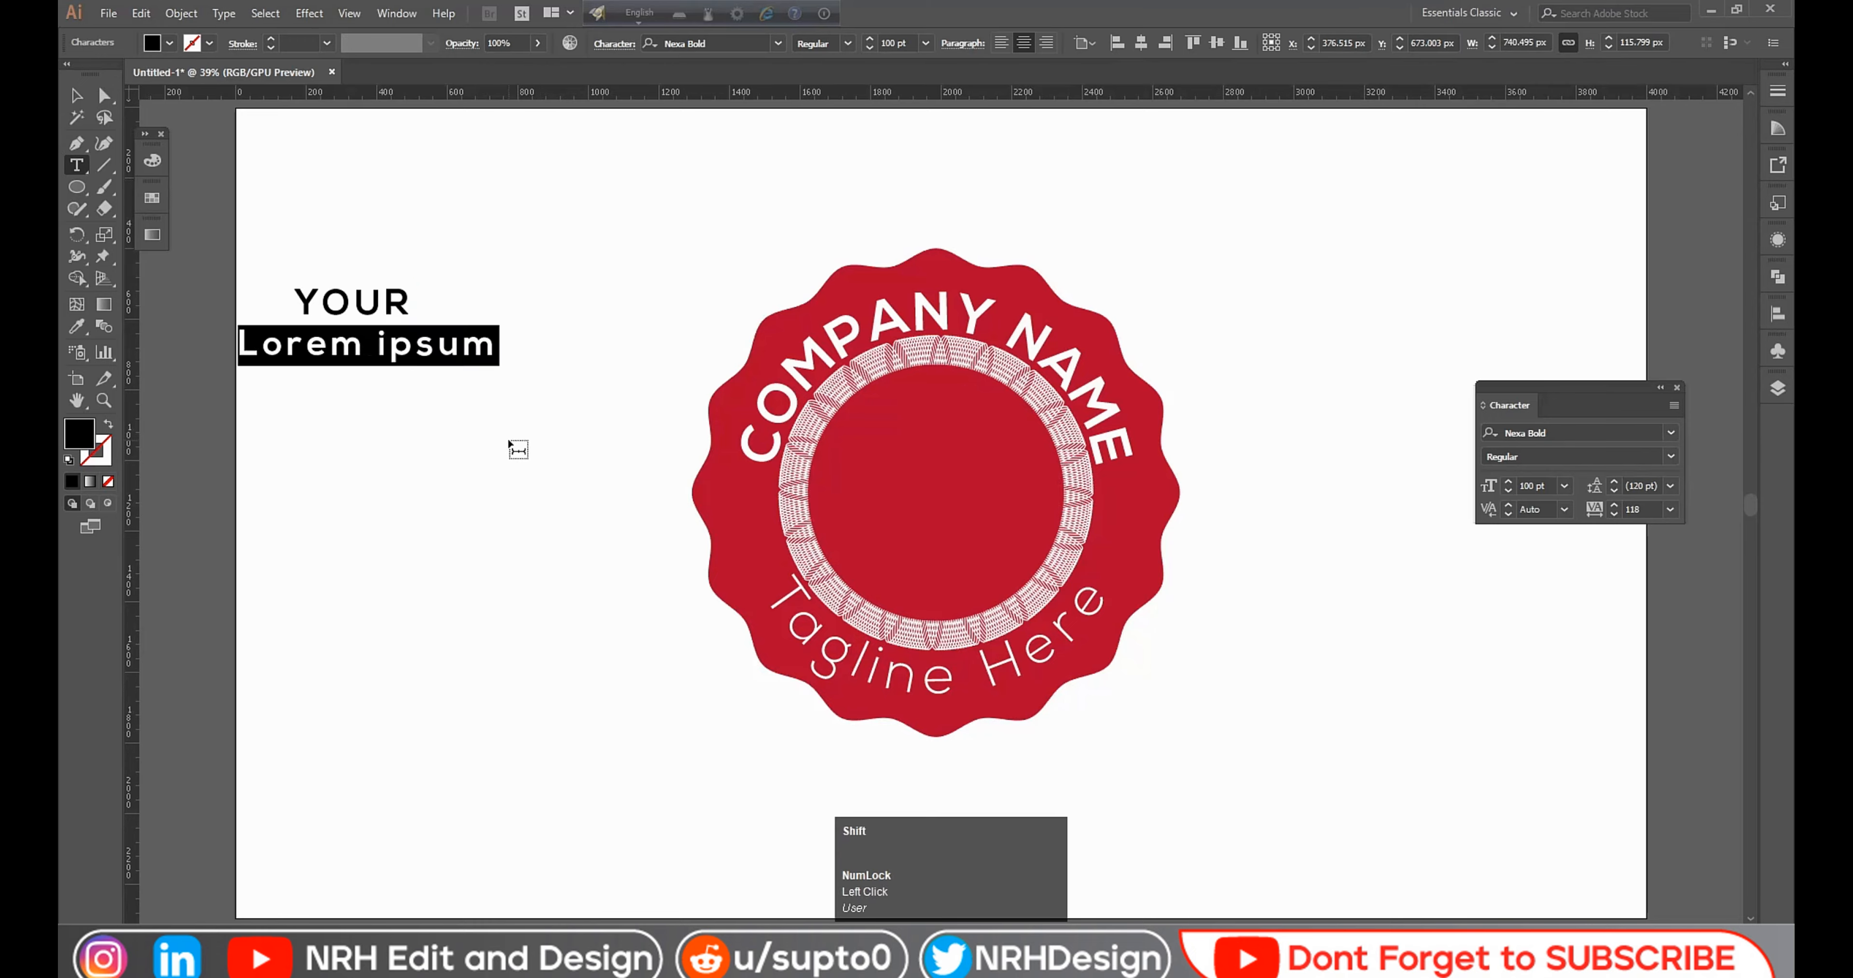
text(LOGO)
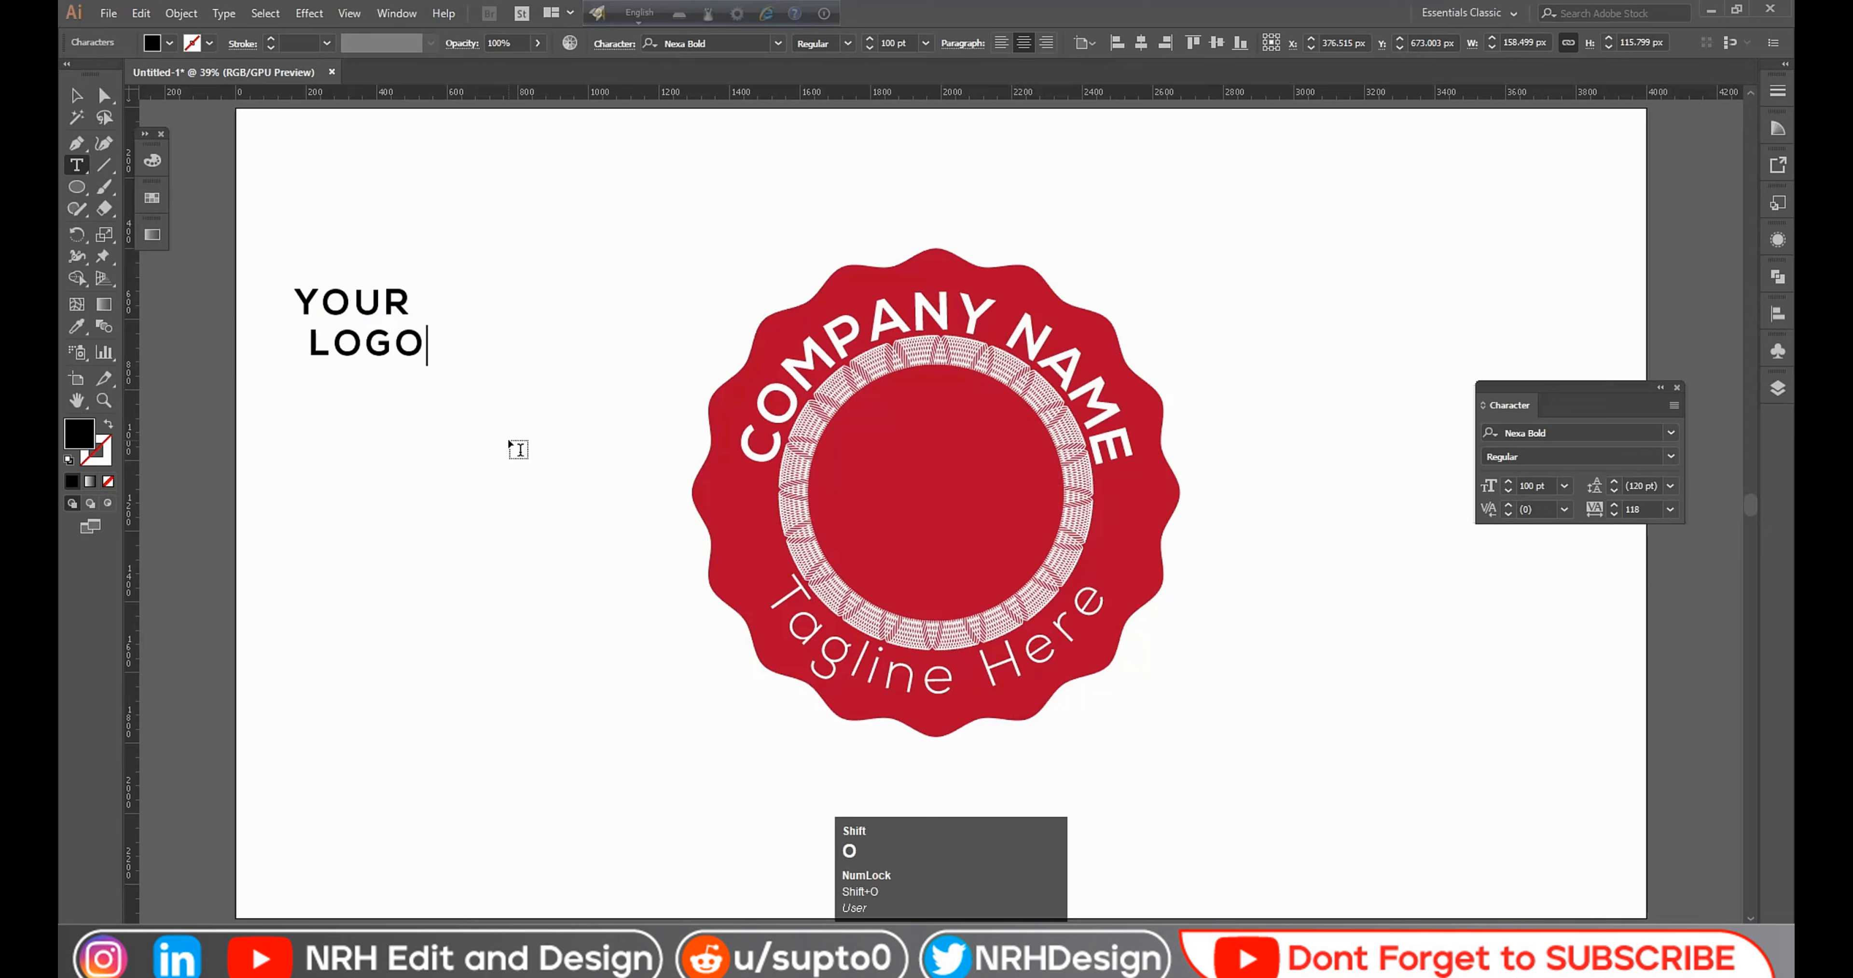
click(76, 95)
click(512, 152)
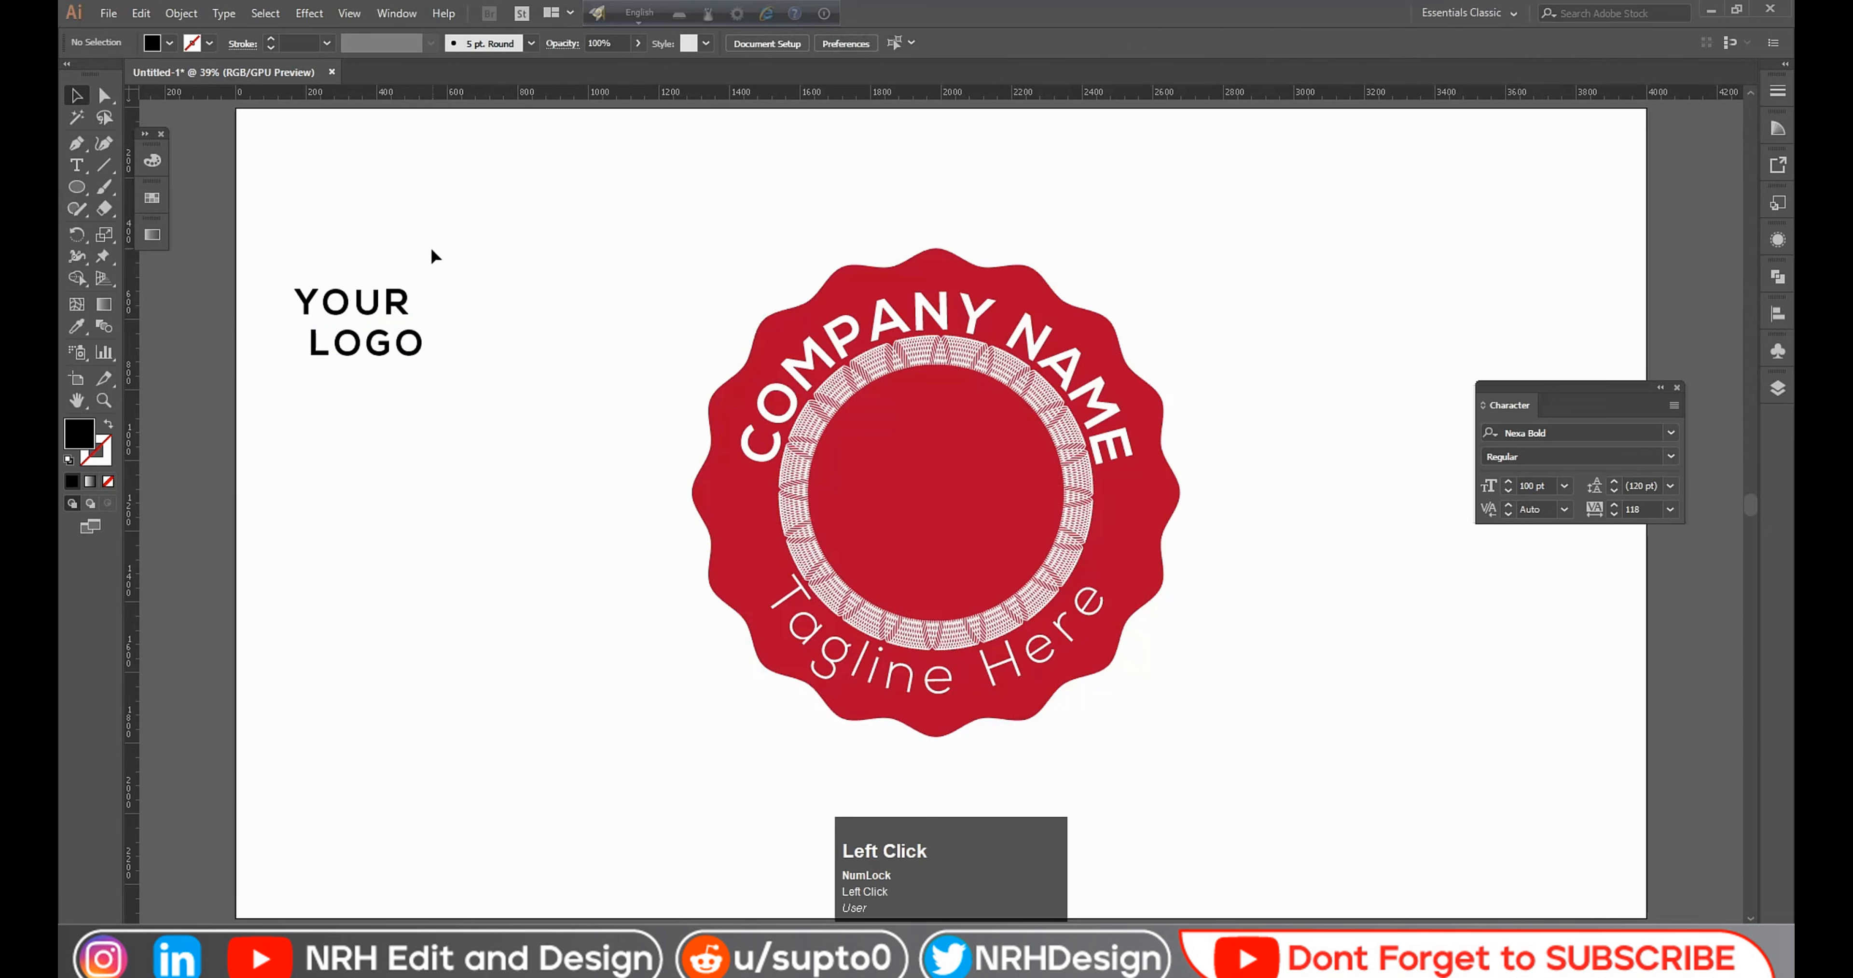
Step: Place YOUR in the inner red circle, enlarged to 141.36 pt, and move LOGO directly beneath it
drag(391, 308, 966, 475)
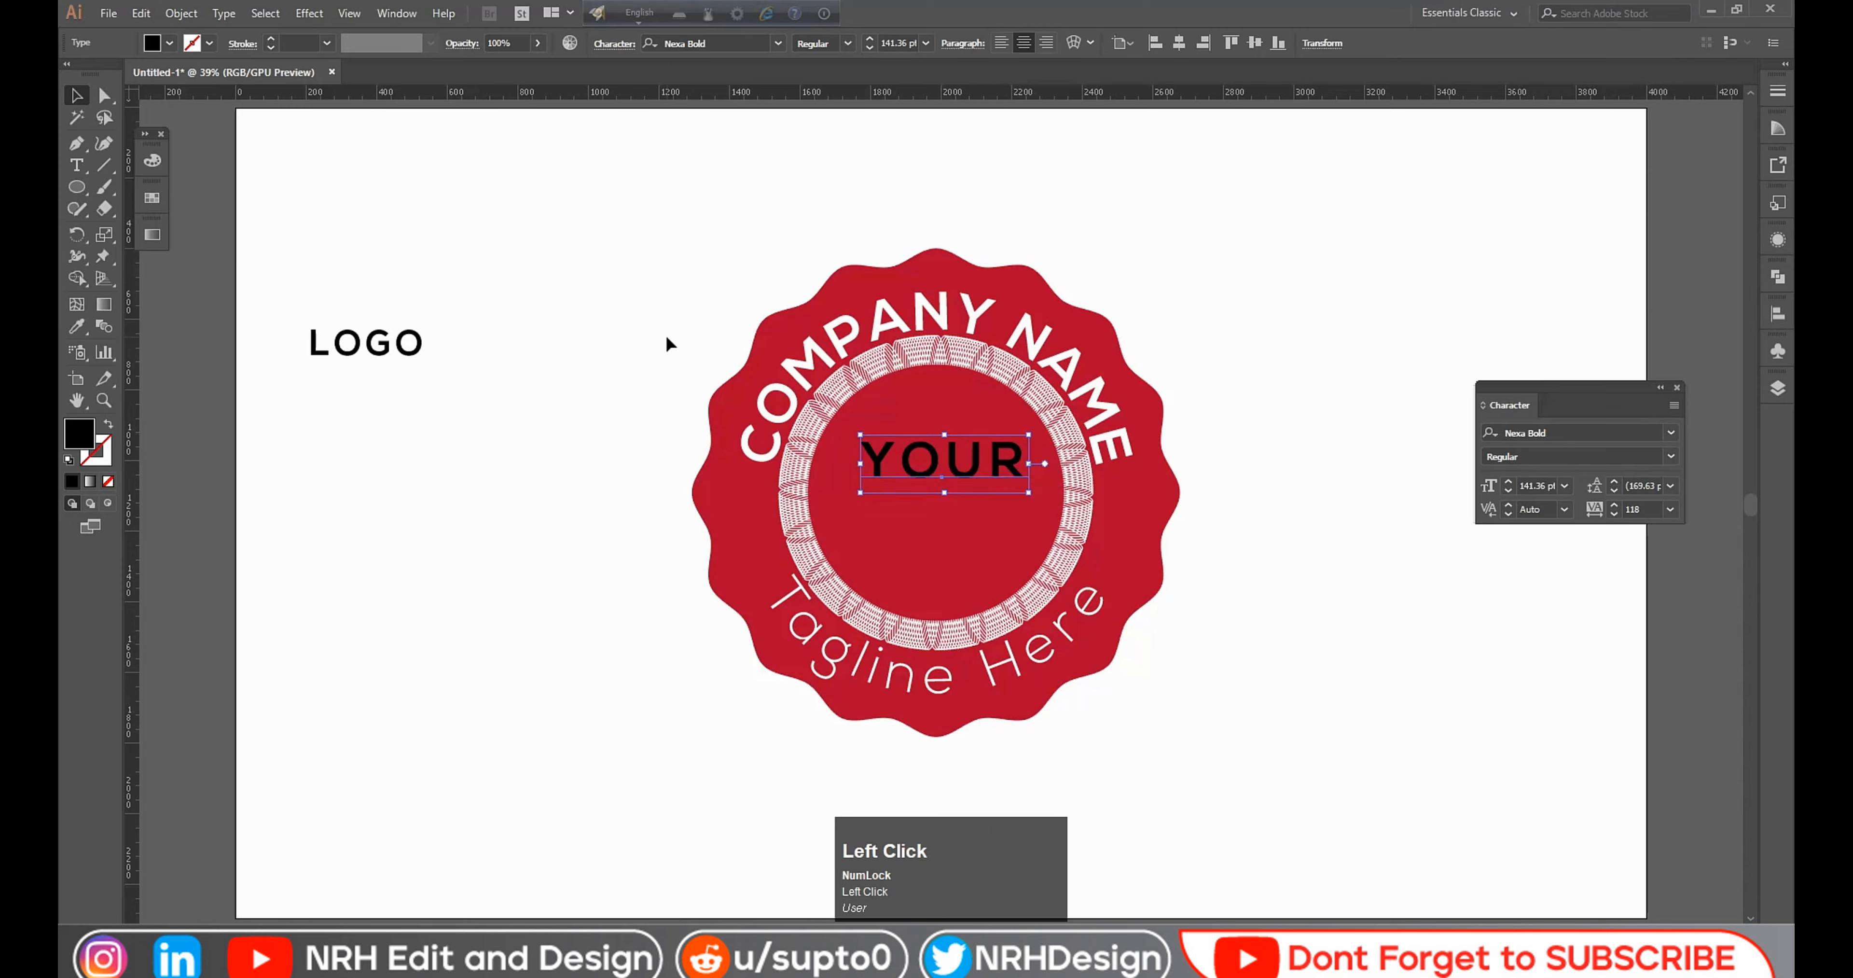
click(666, 343)
drag(440, 357, 1023, 519)
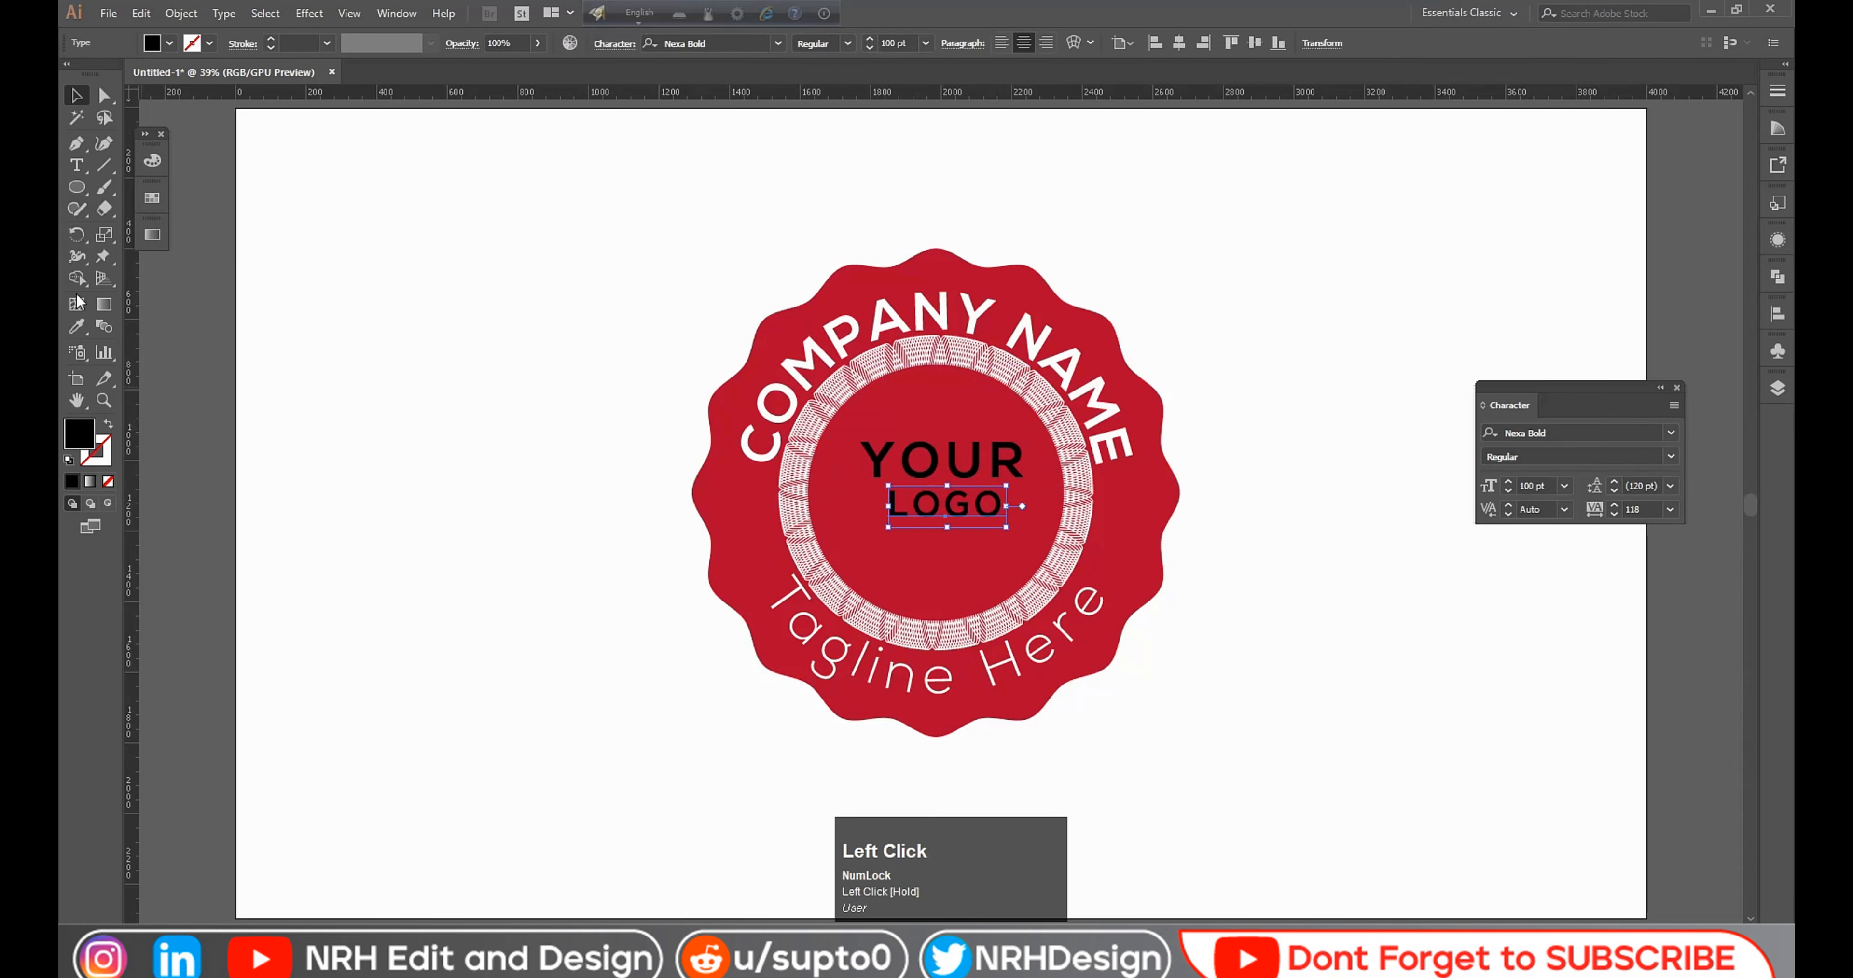
Step: Copy the tagline's white light text style onto LOGO with the Eyedropper
click(76, 325)
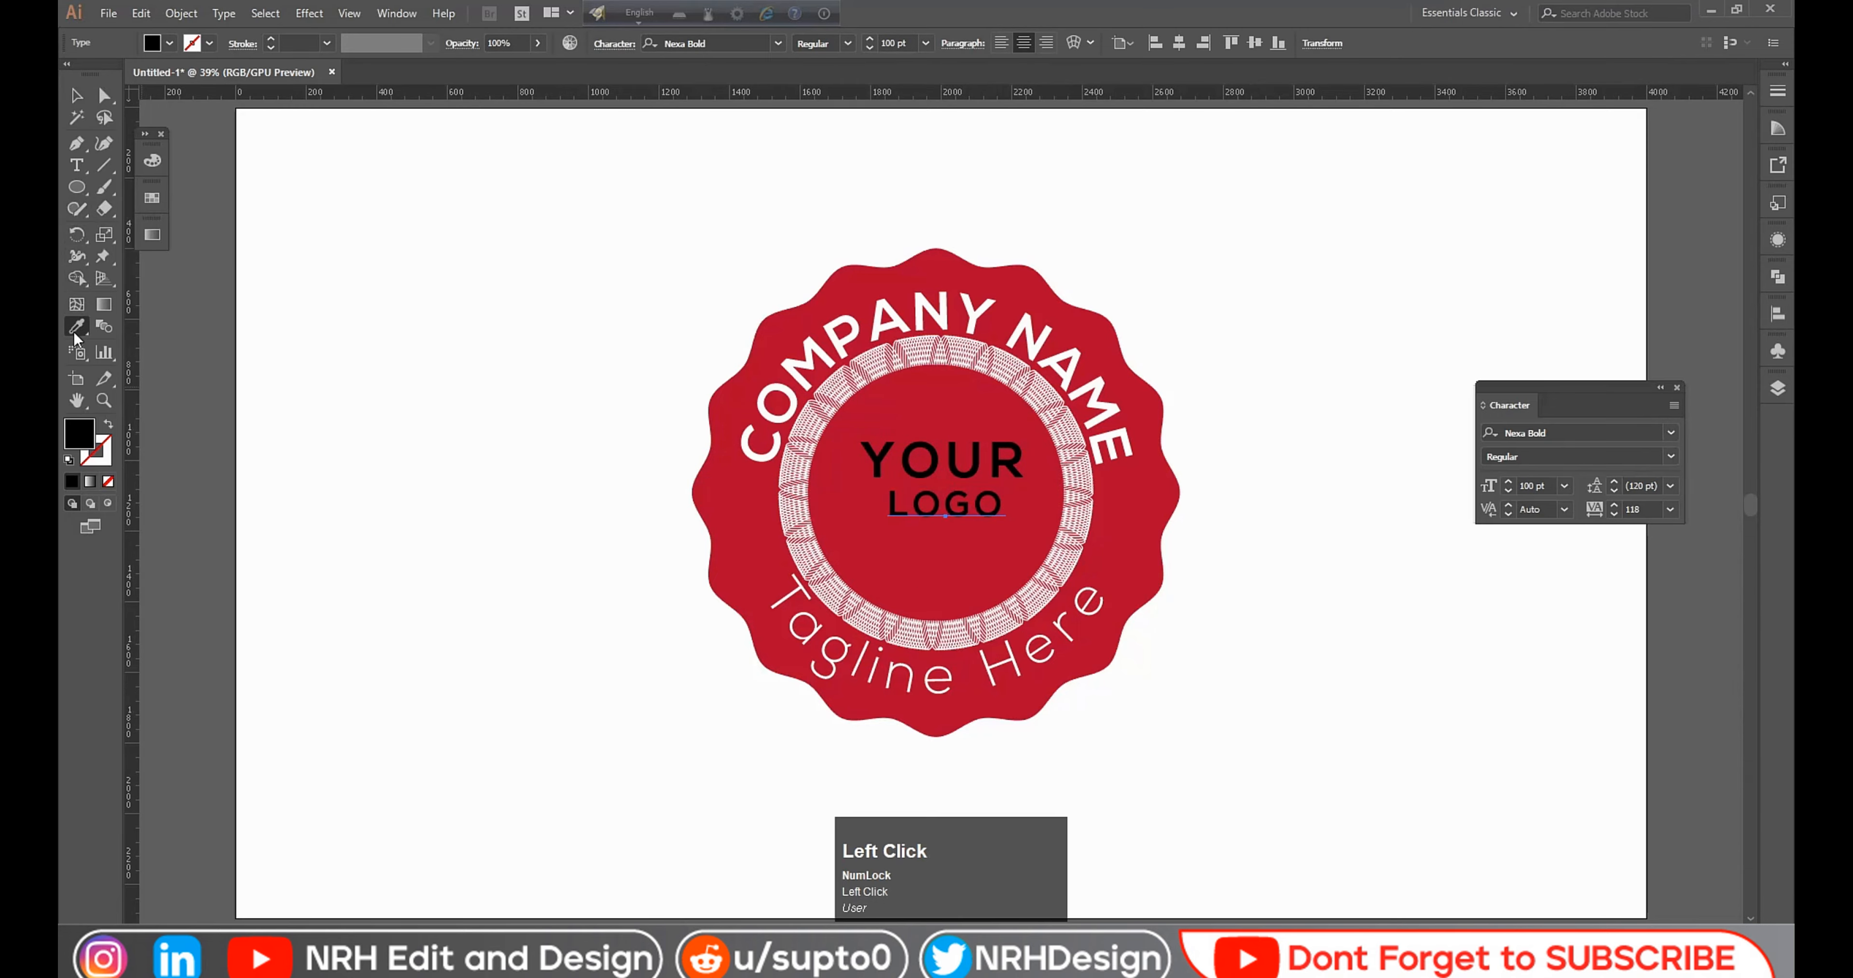
click(912, 660)
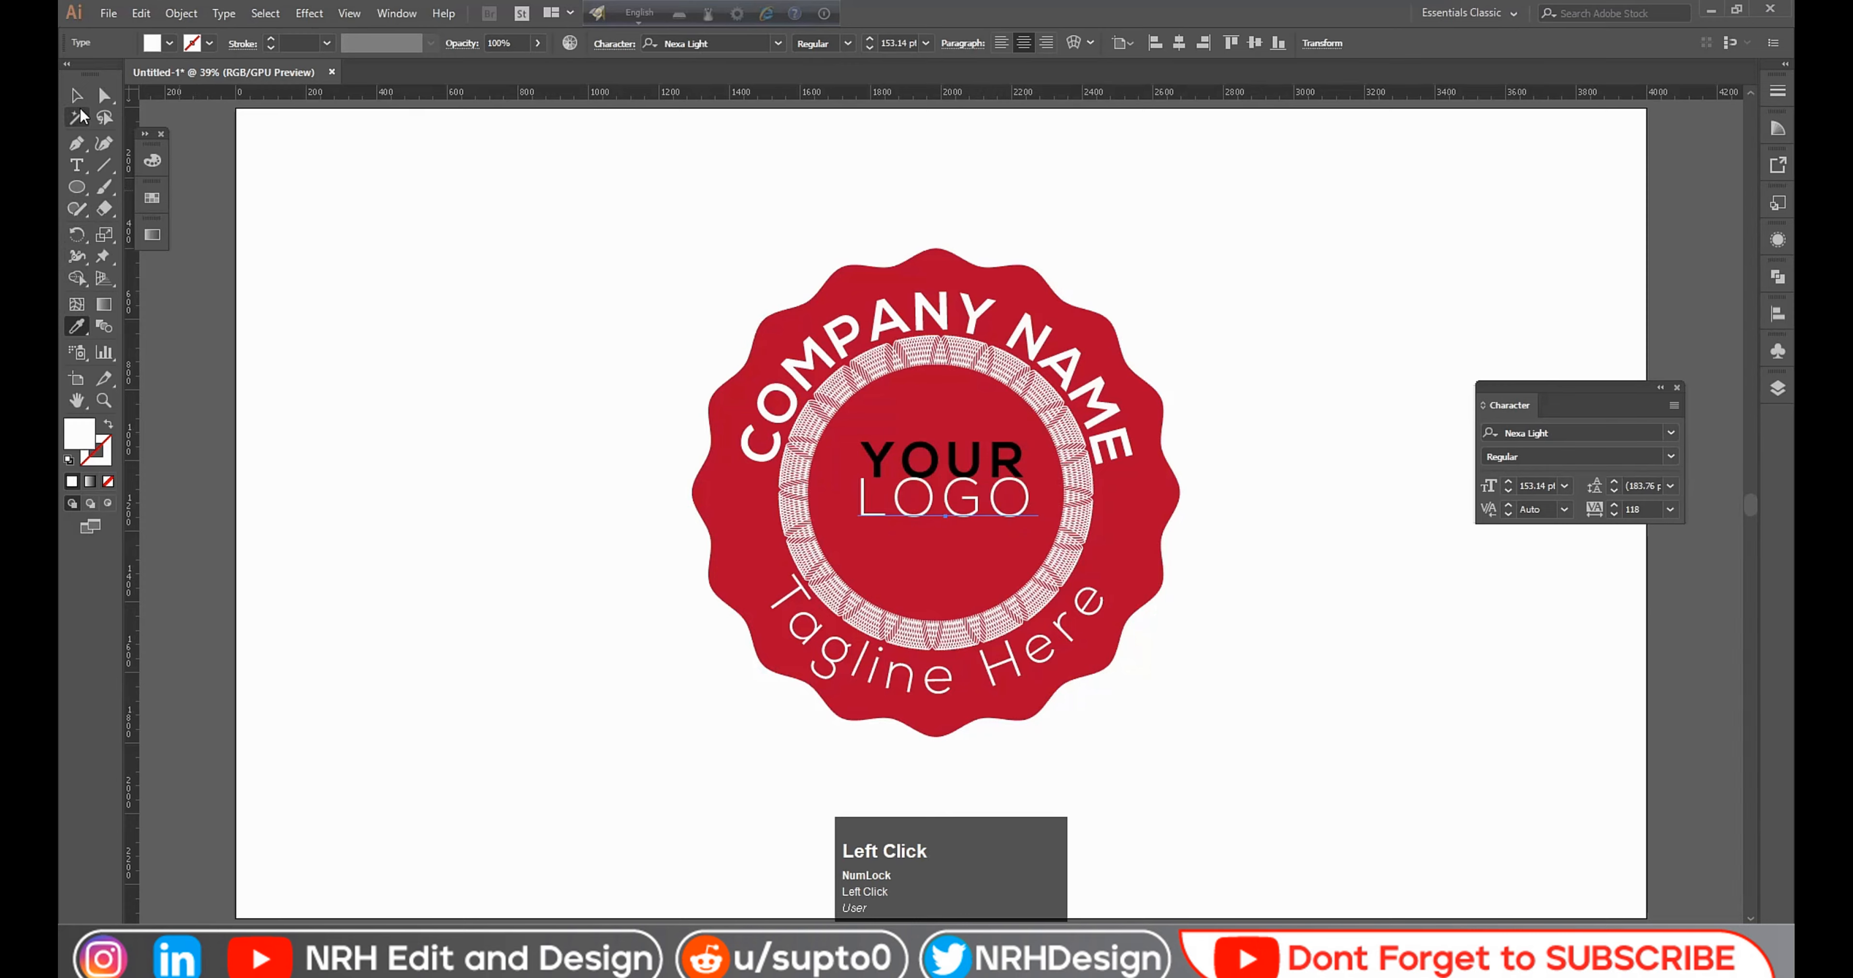
click(76, 94)
click(825, 459)
Step: Move LOGO clear below YOUR and scale it down slightly
click(957, 521)
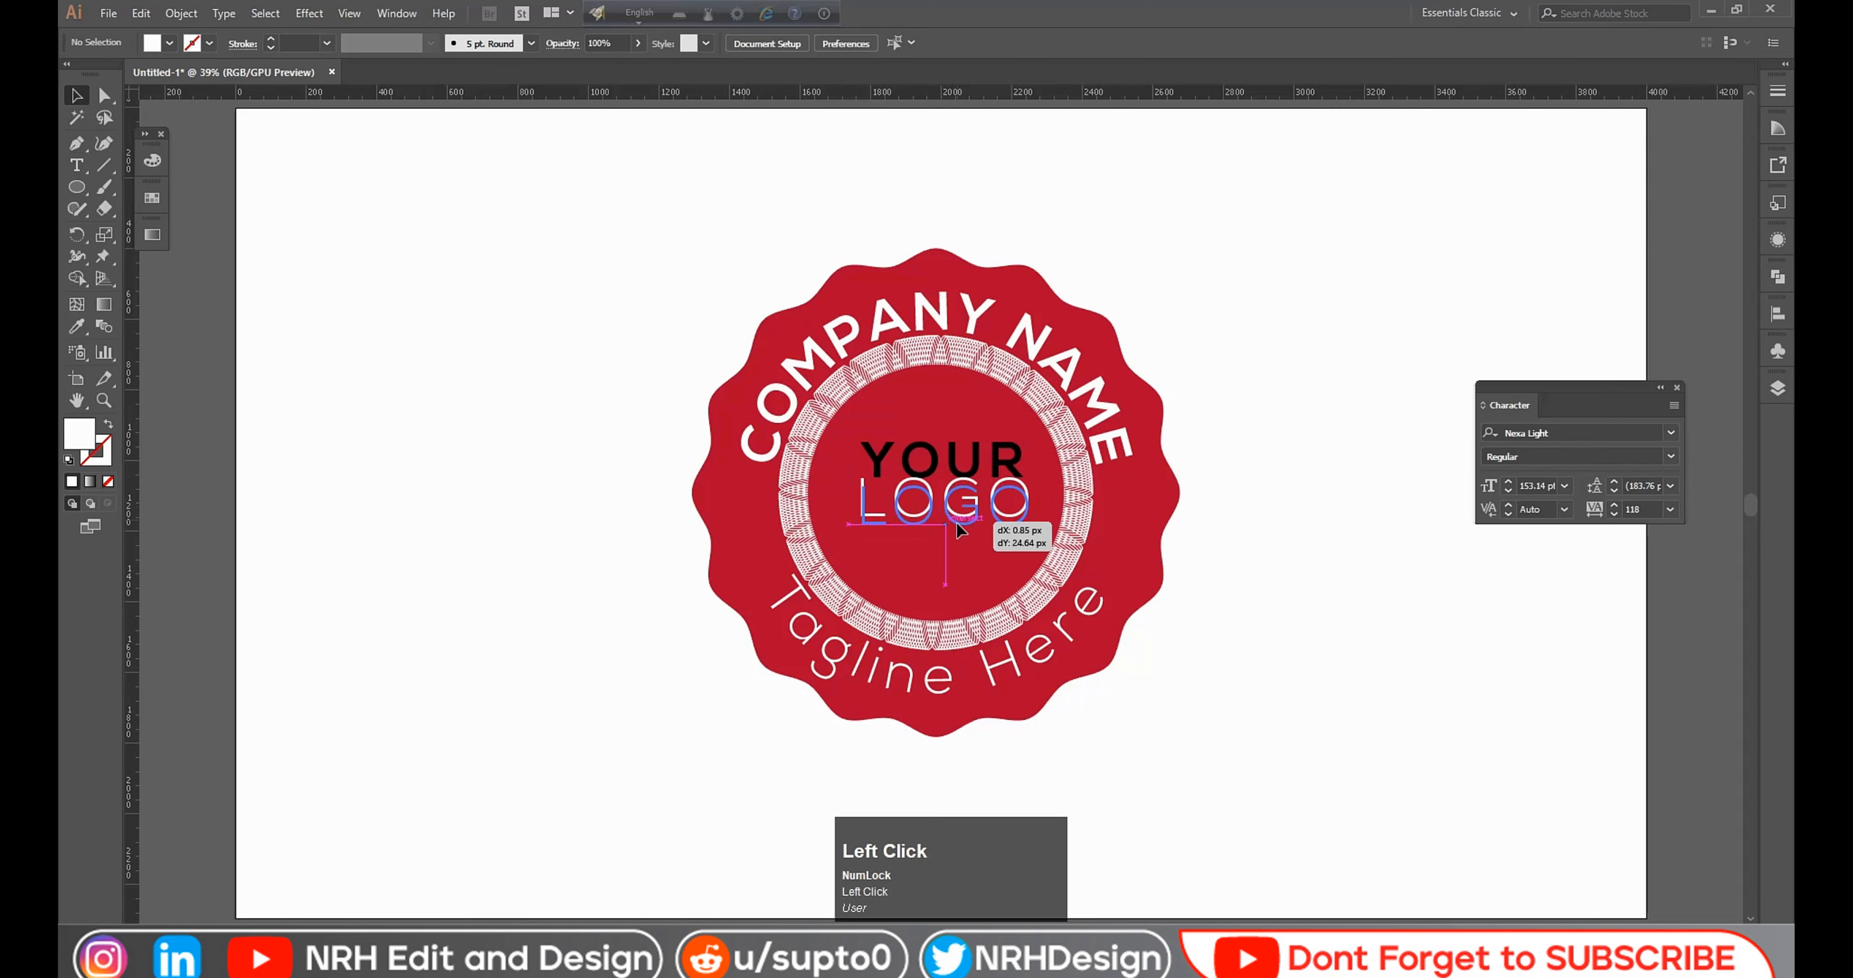
drag(1037, 537, 1028, 543)
click(1198, 580)
key(space)
drag(1201, 564, 1134, 670)
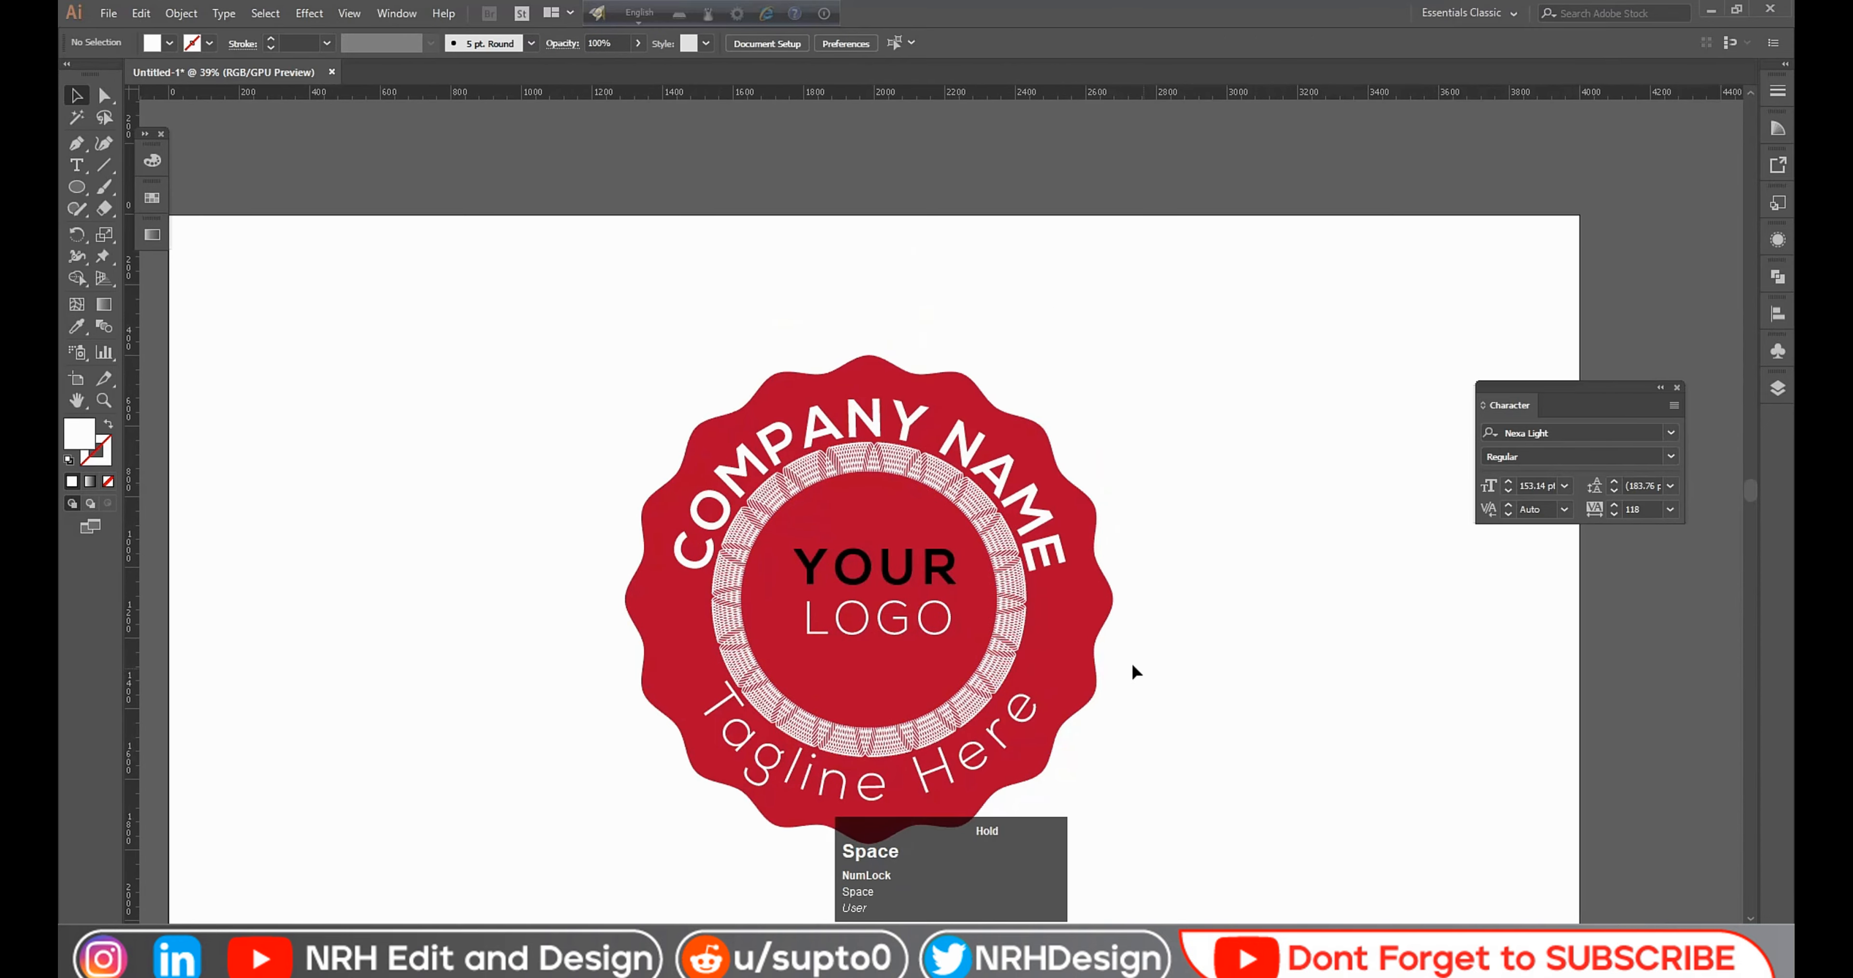
Step: Enlarge YOUR to 163.76 pt above LOGO in the inner circle
click(911, 584)
drag(976, 604, 982, 623)
click(1192, 628)
key(space)
drag(1191, 628, 1104, 505)
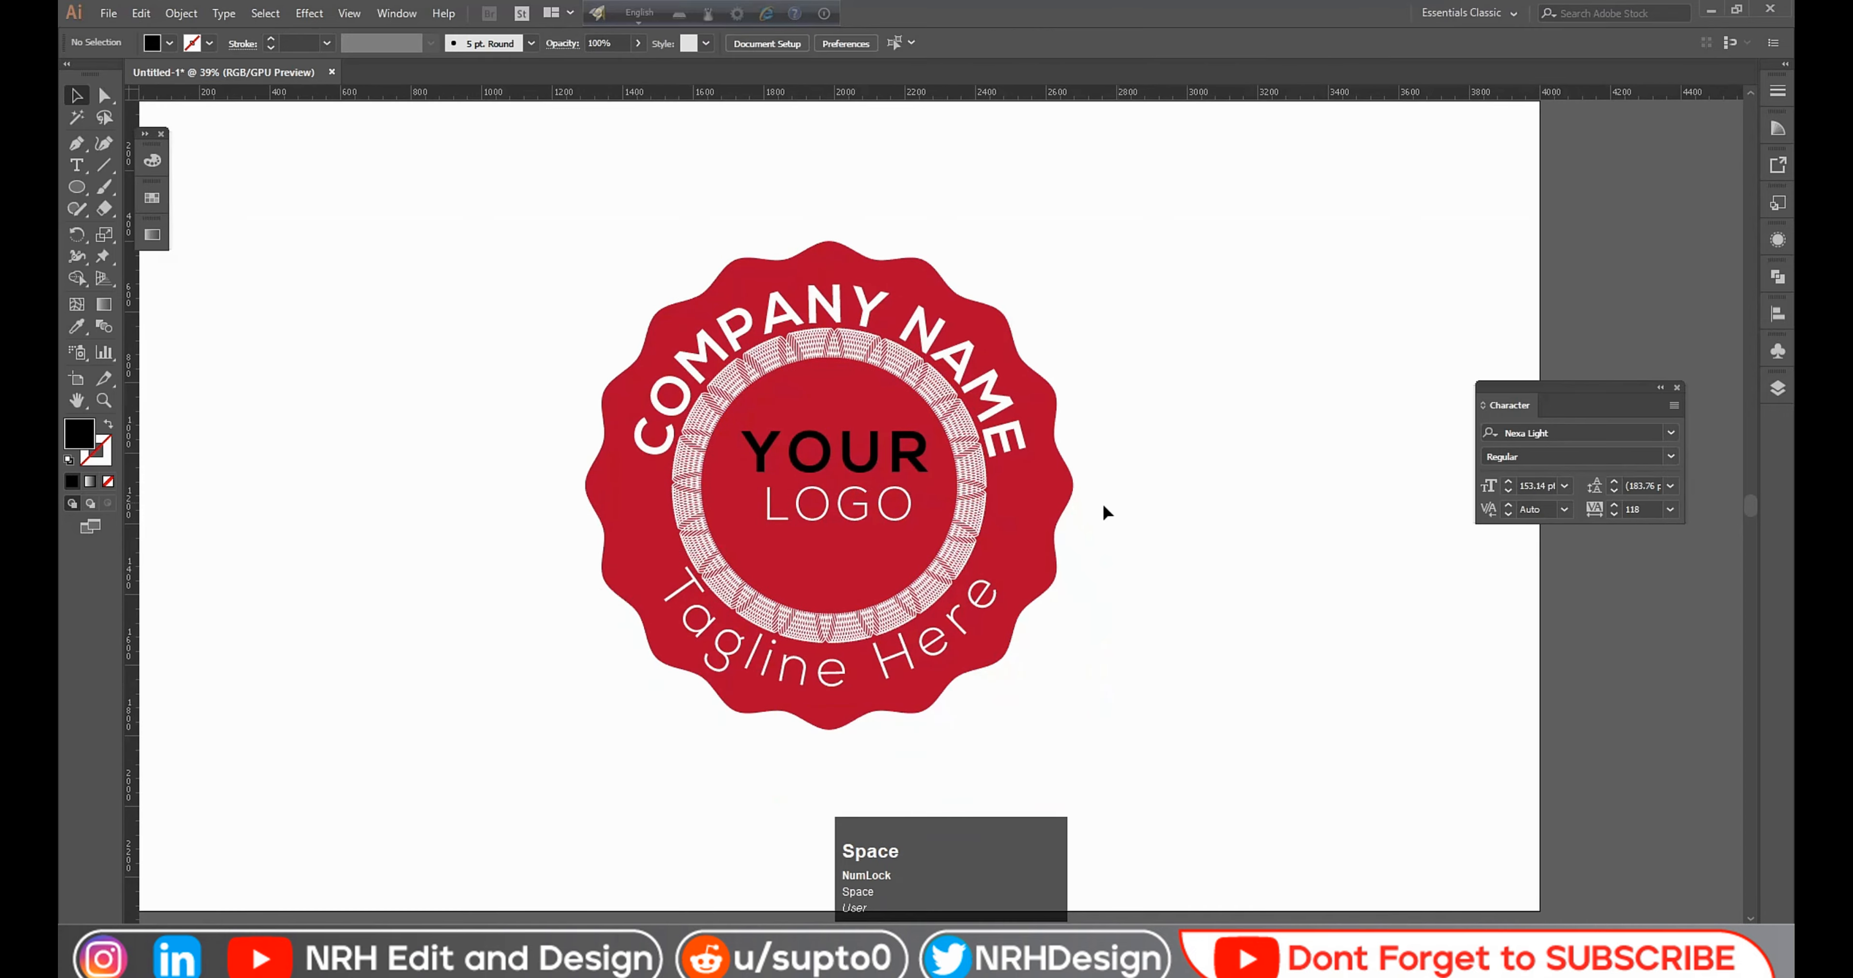
Step: Align YOUR and LOGO to each other's horizontal centre
click(884, 505)
click(872, 466)
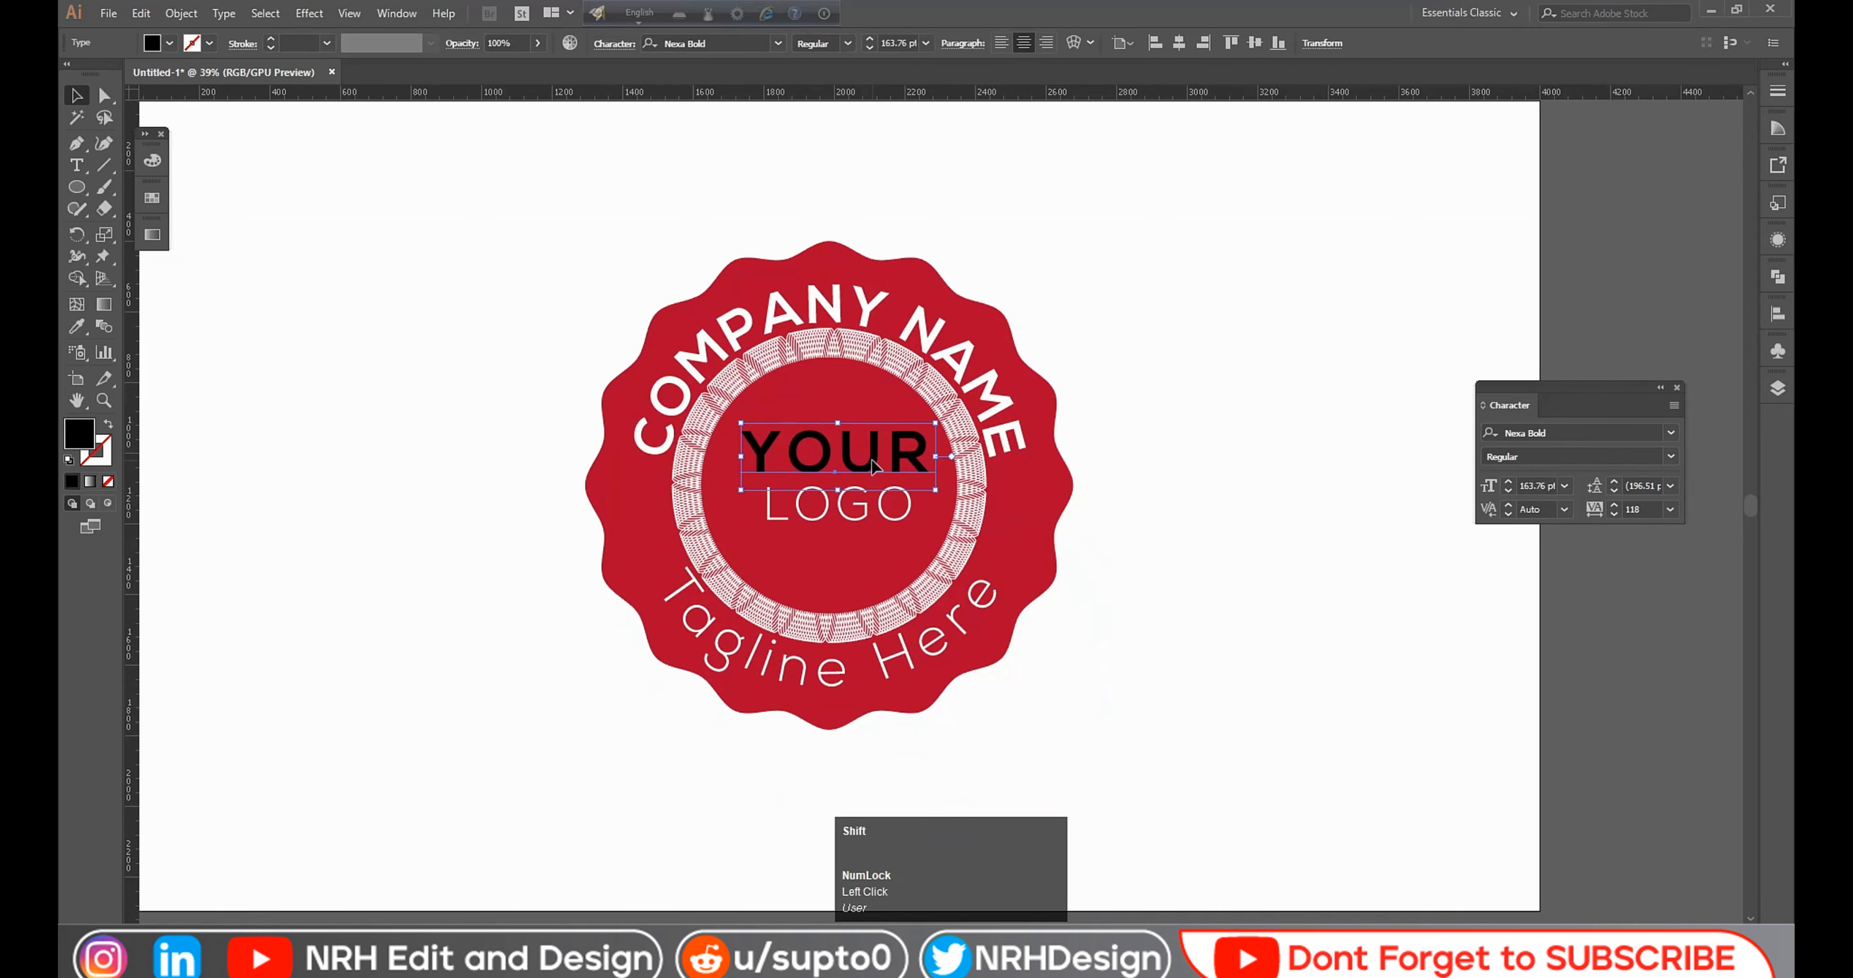
click(870, 503)
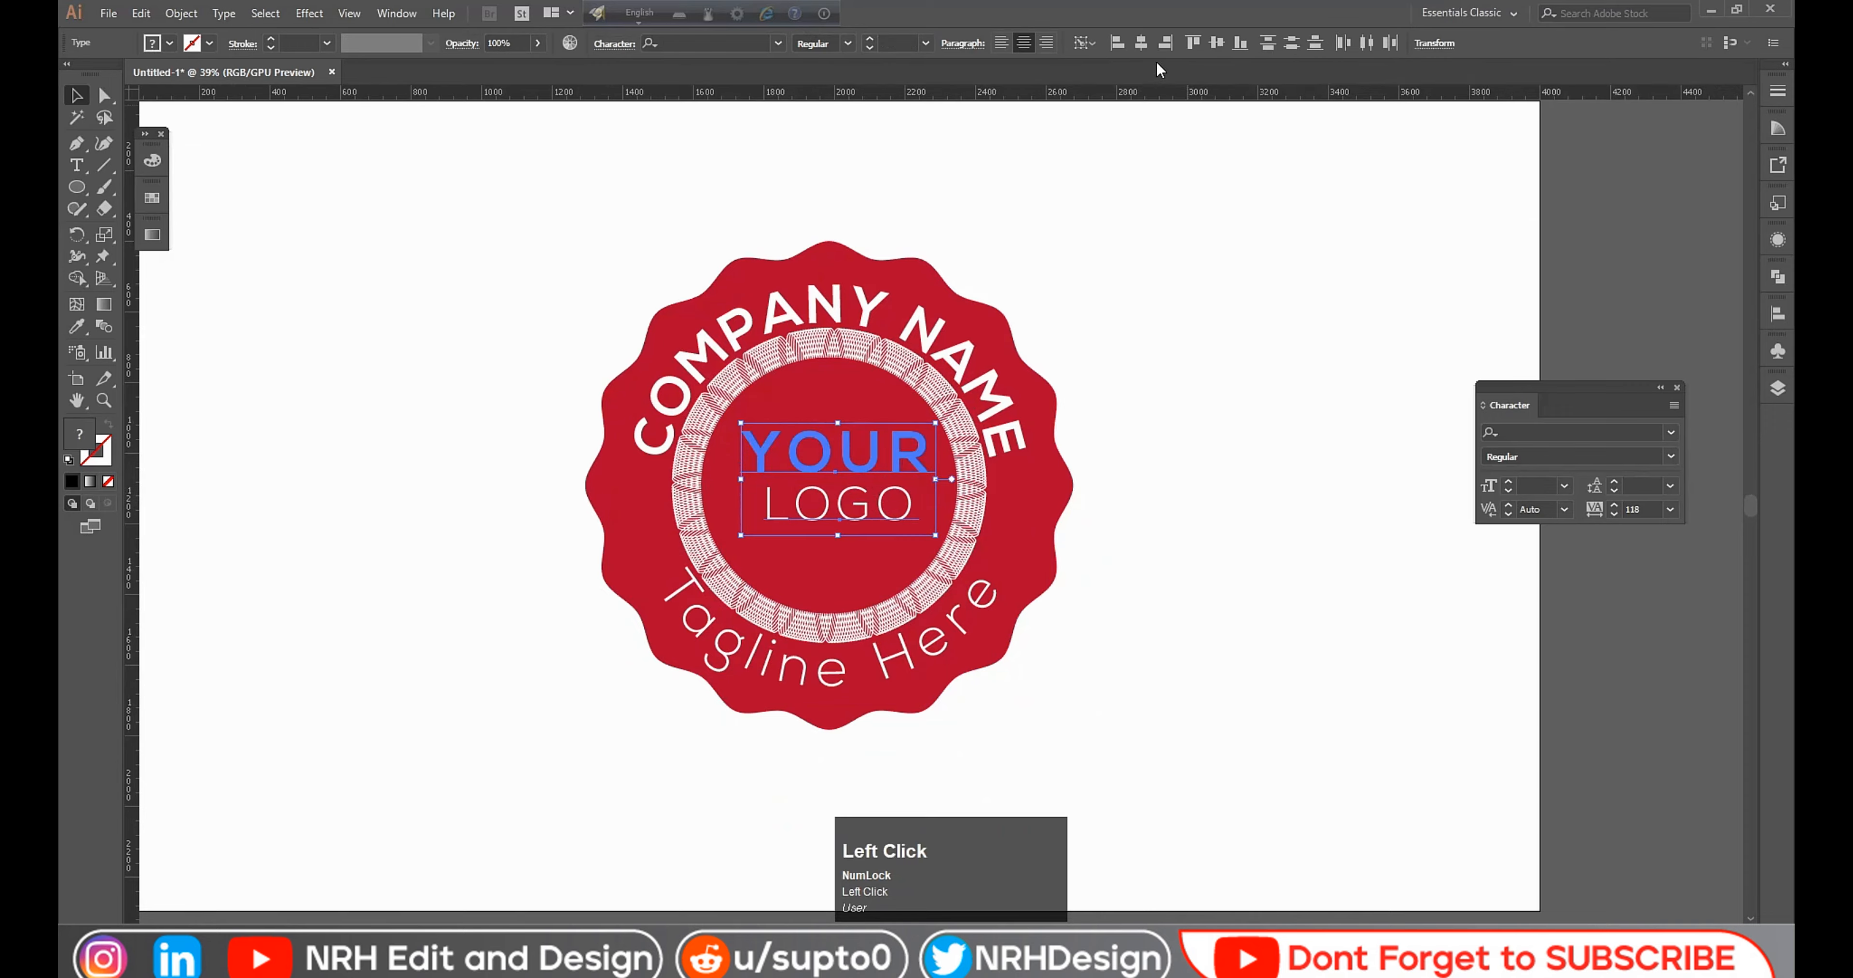
right_click(856, 467)
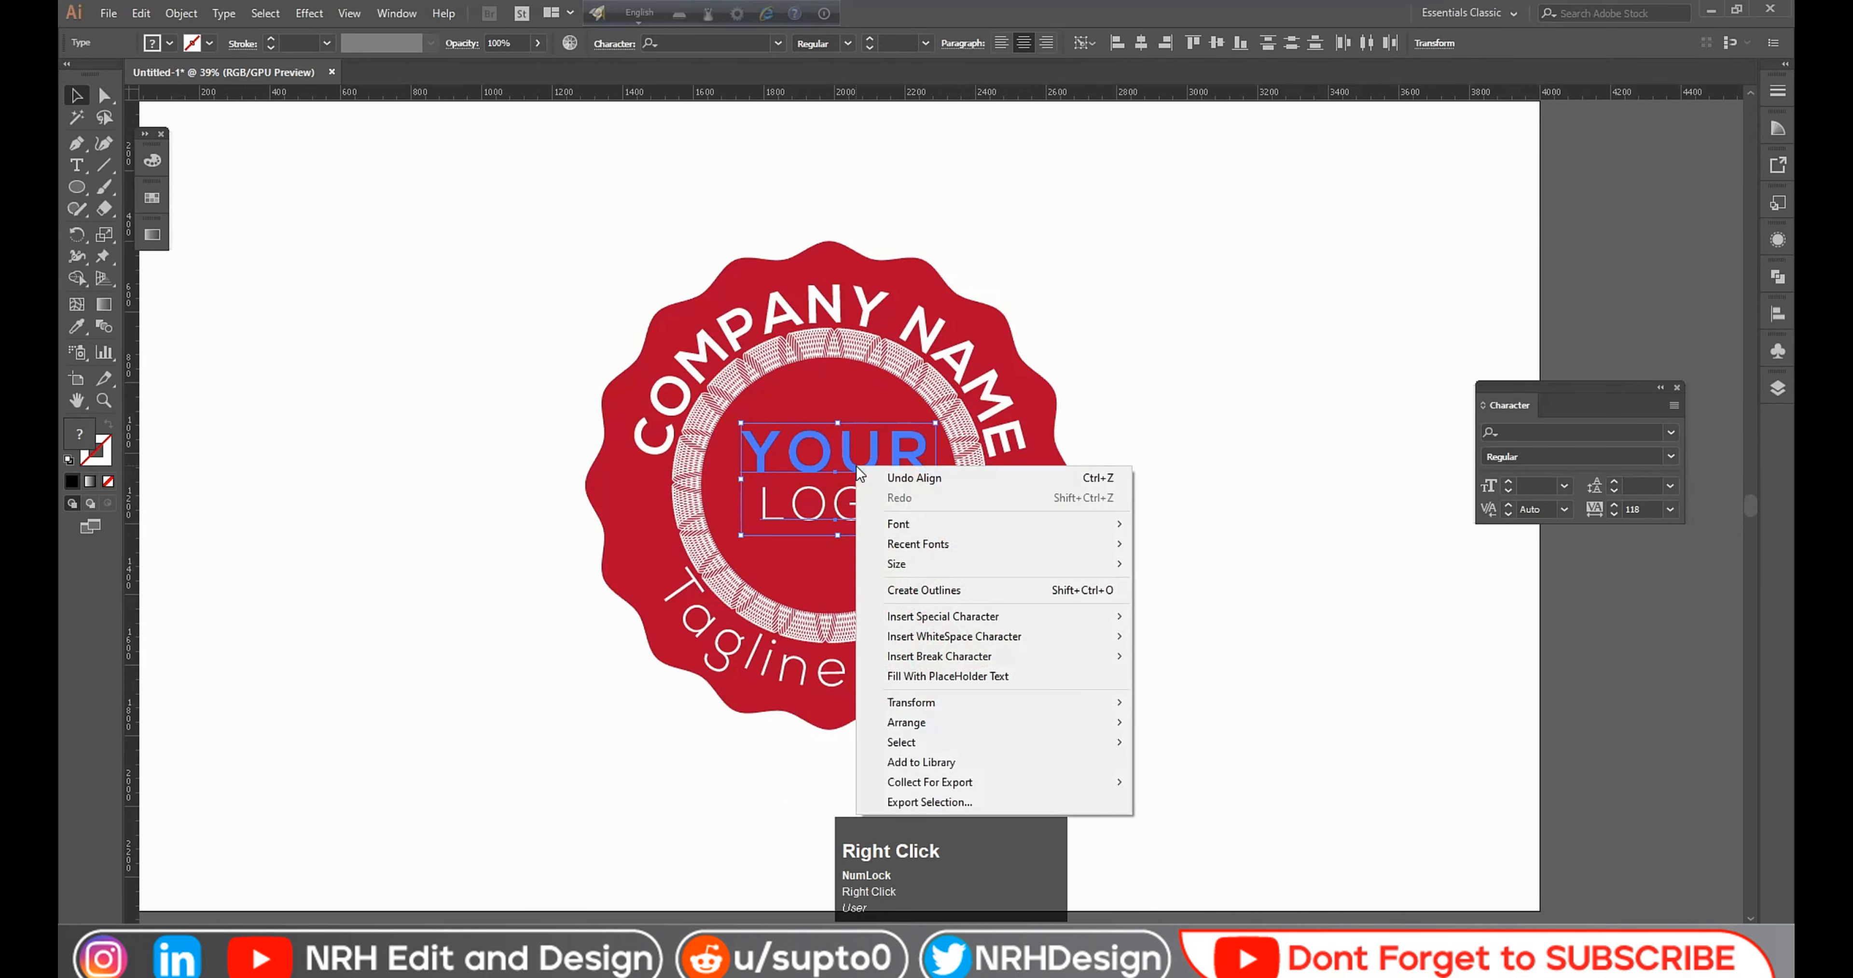
click(1340, 579)
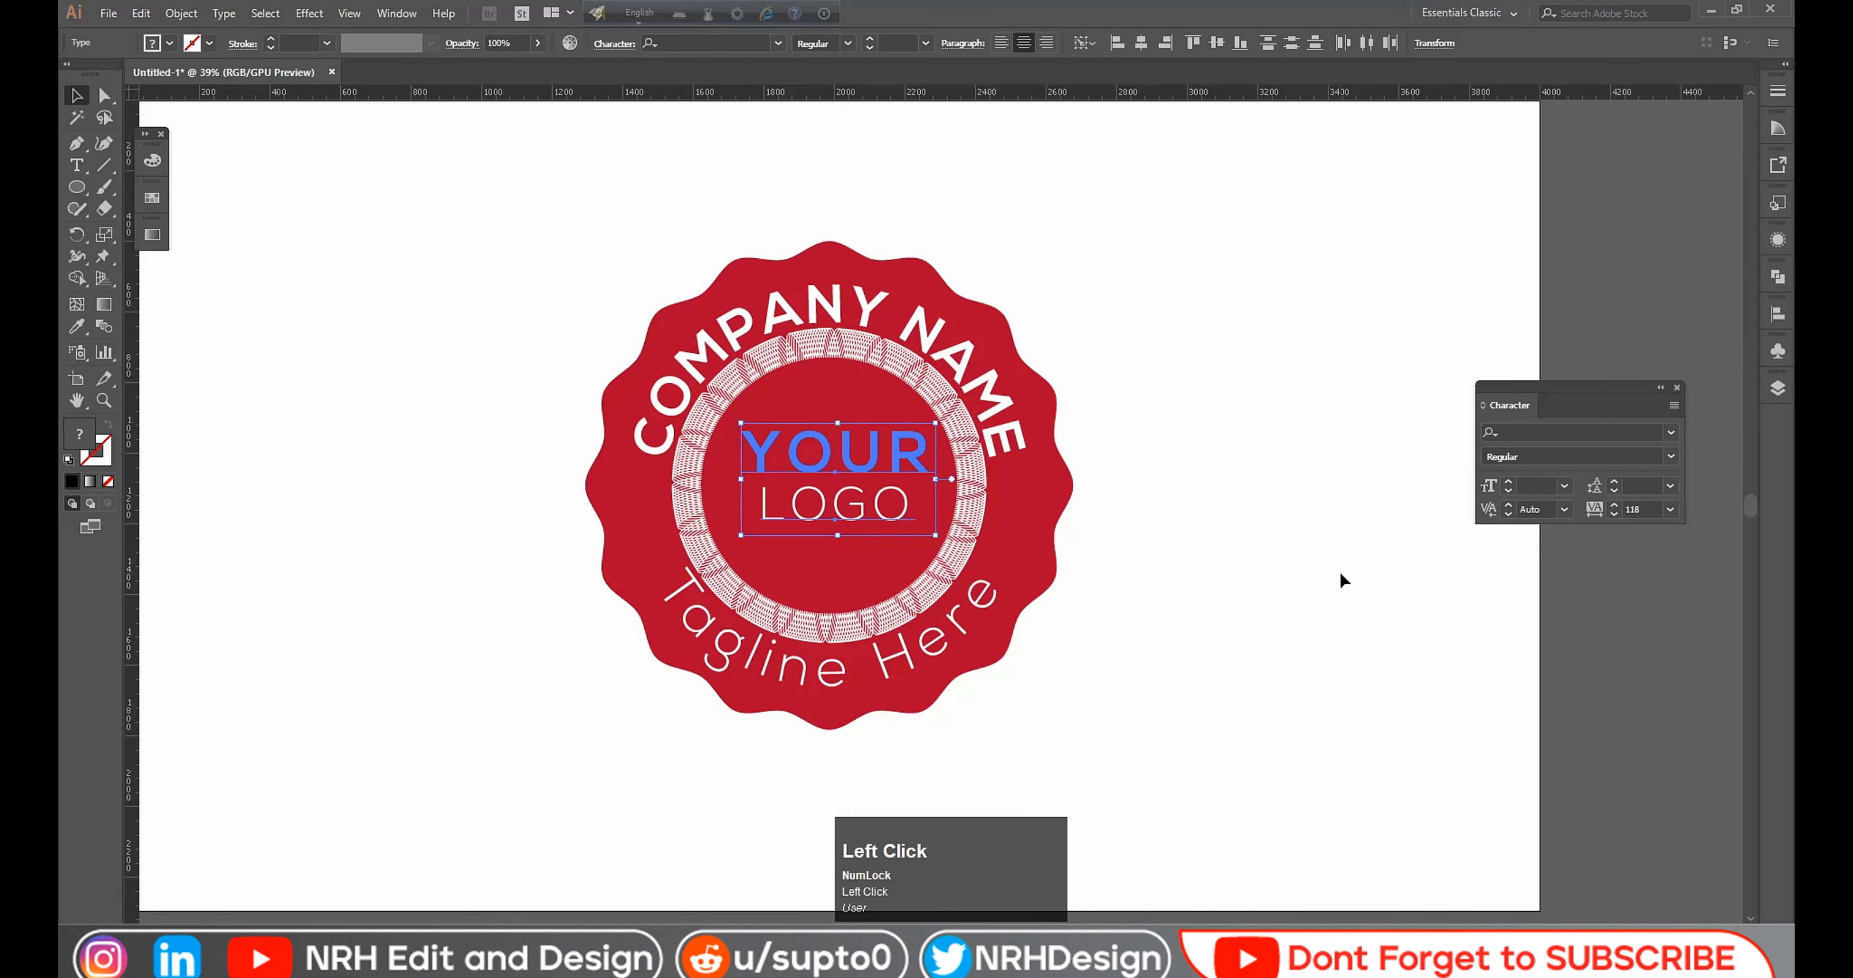
Step: Set the fill of the YOUR text to white
click(861, 475)
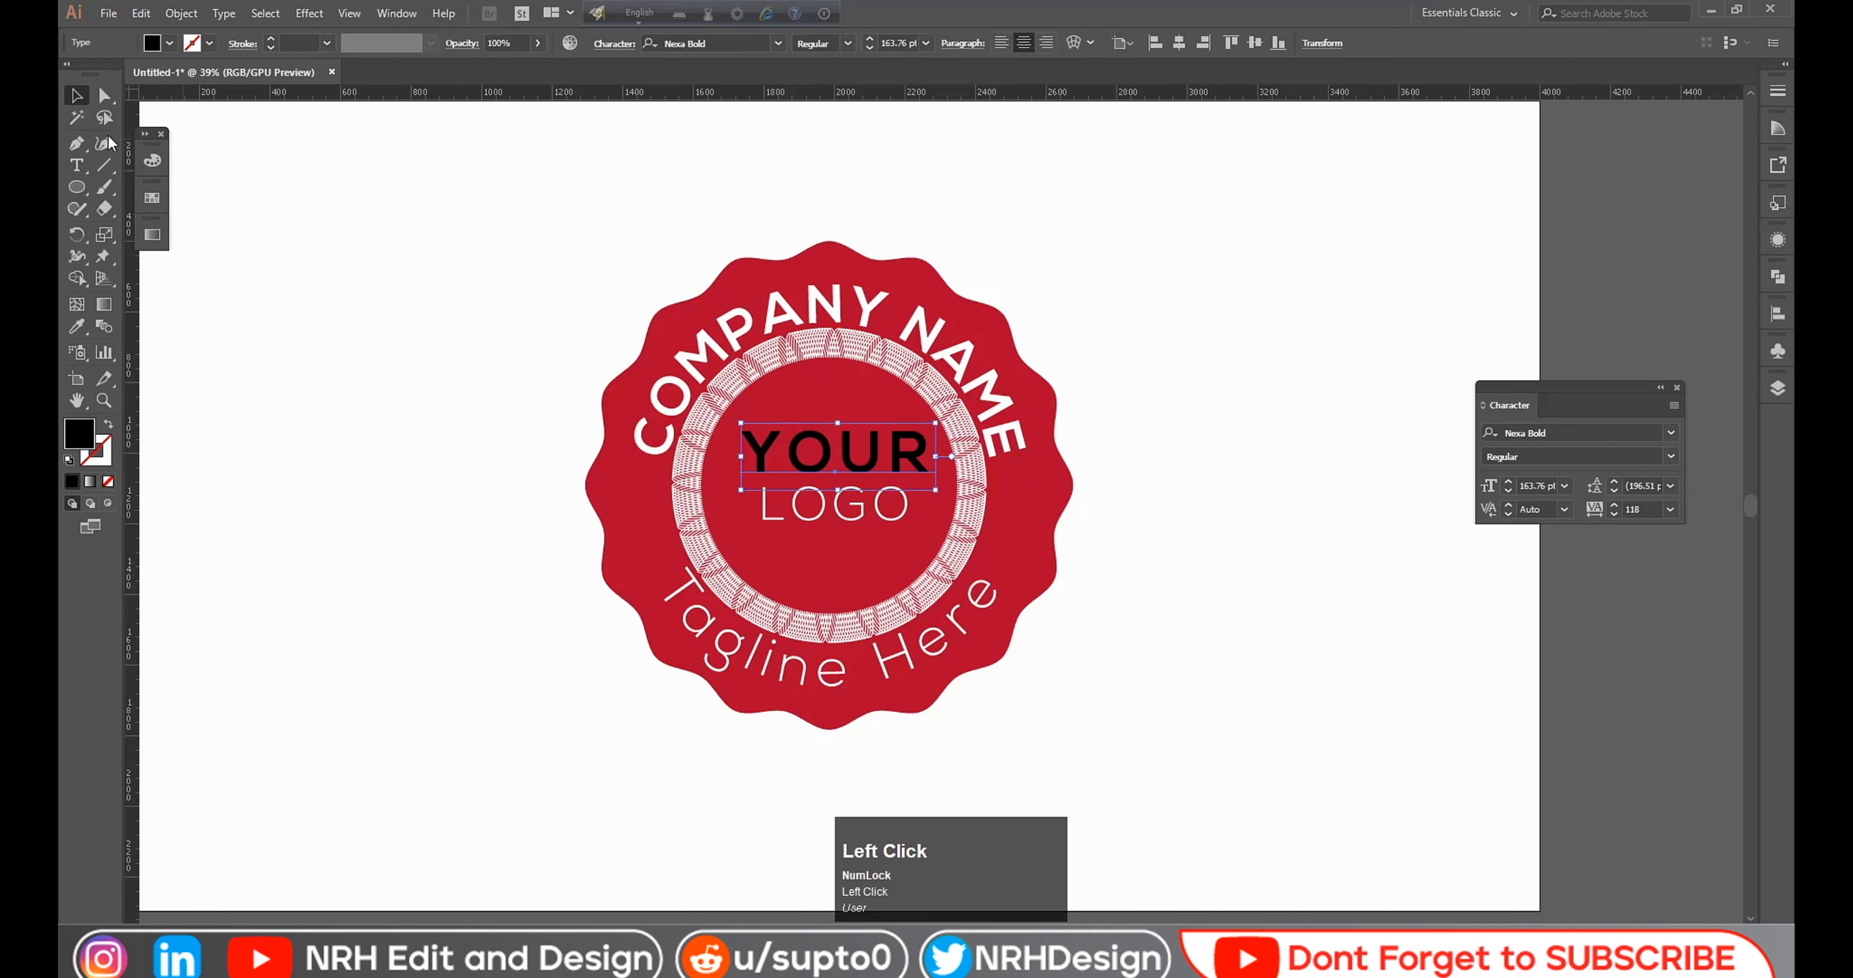
click(152, 44)
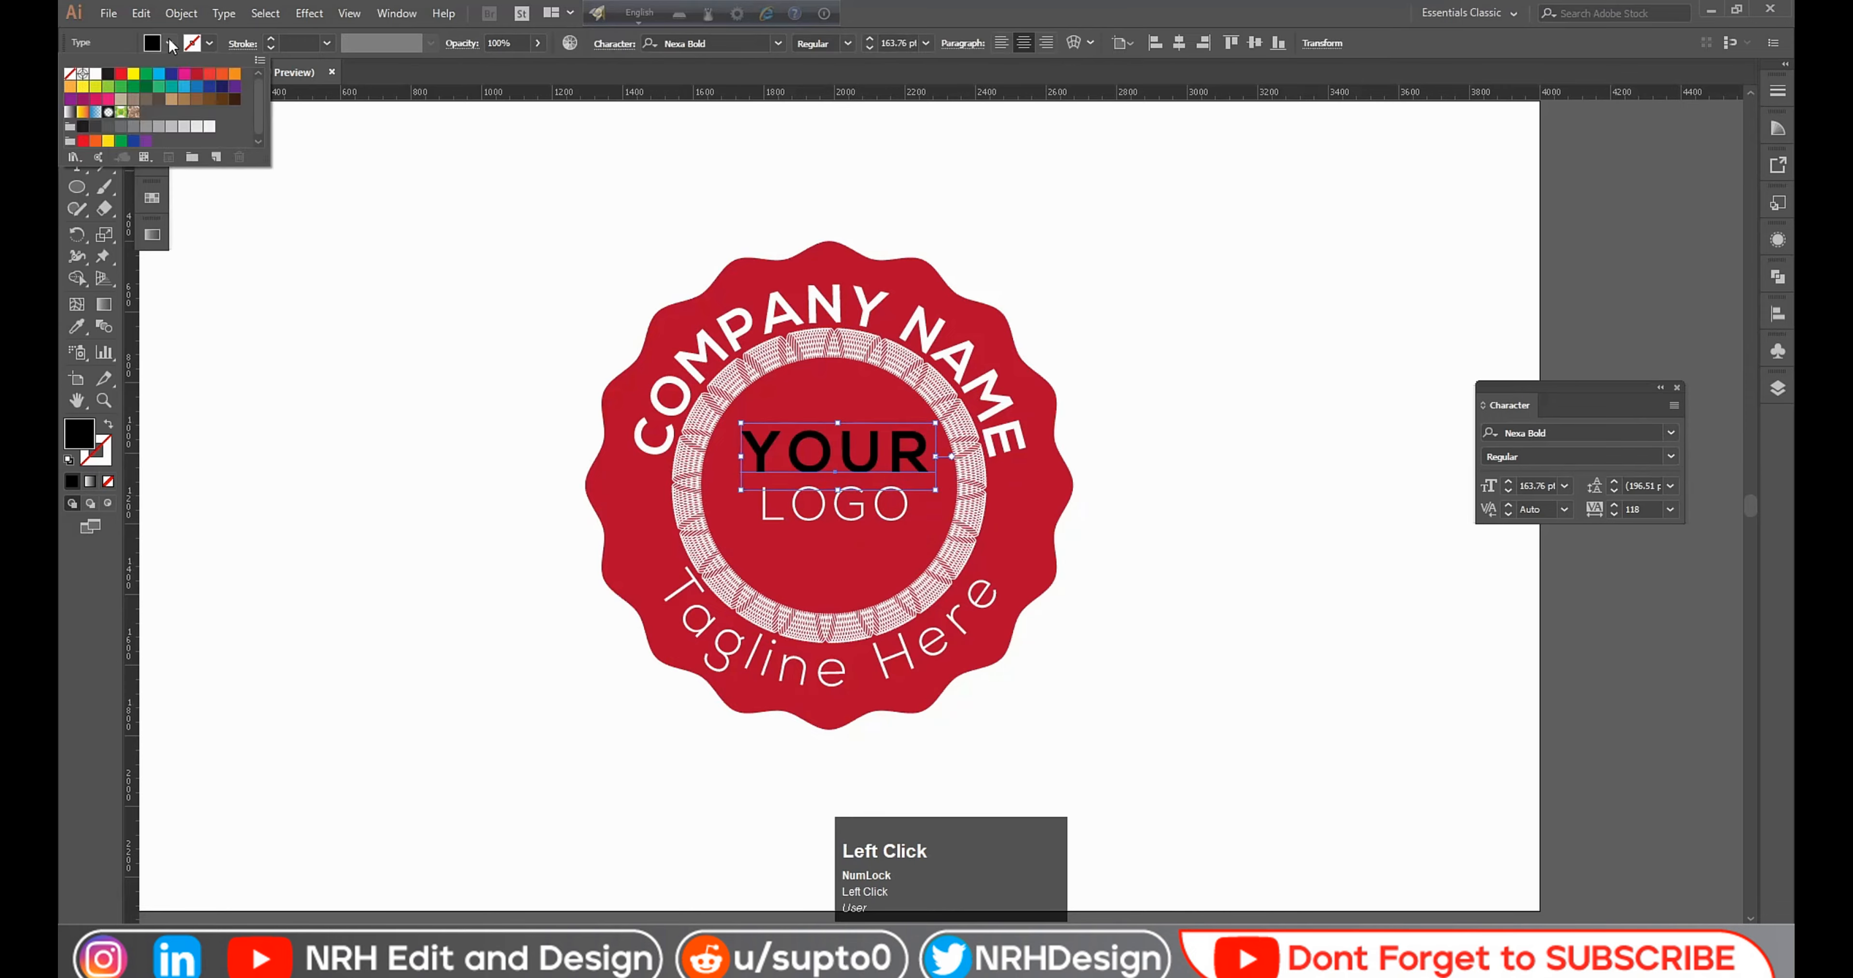
click(96, 77)
click(327, 348)
click(547, 413)
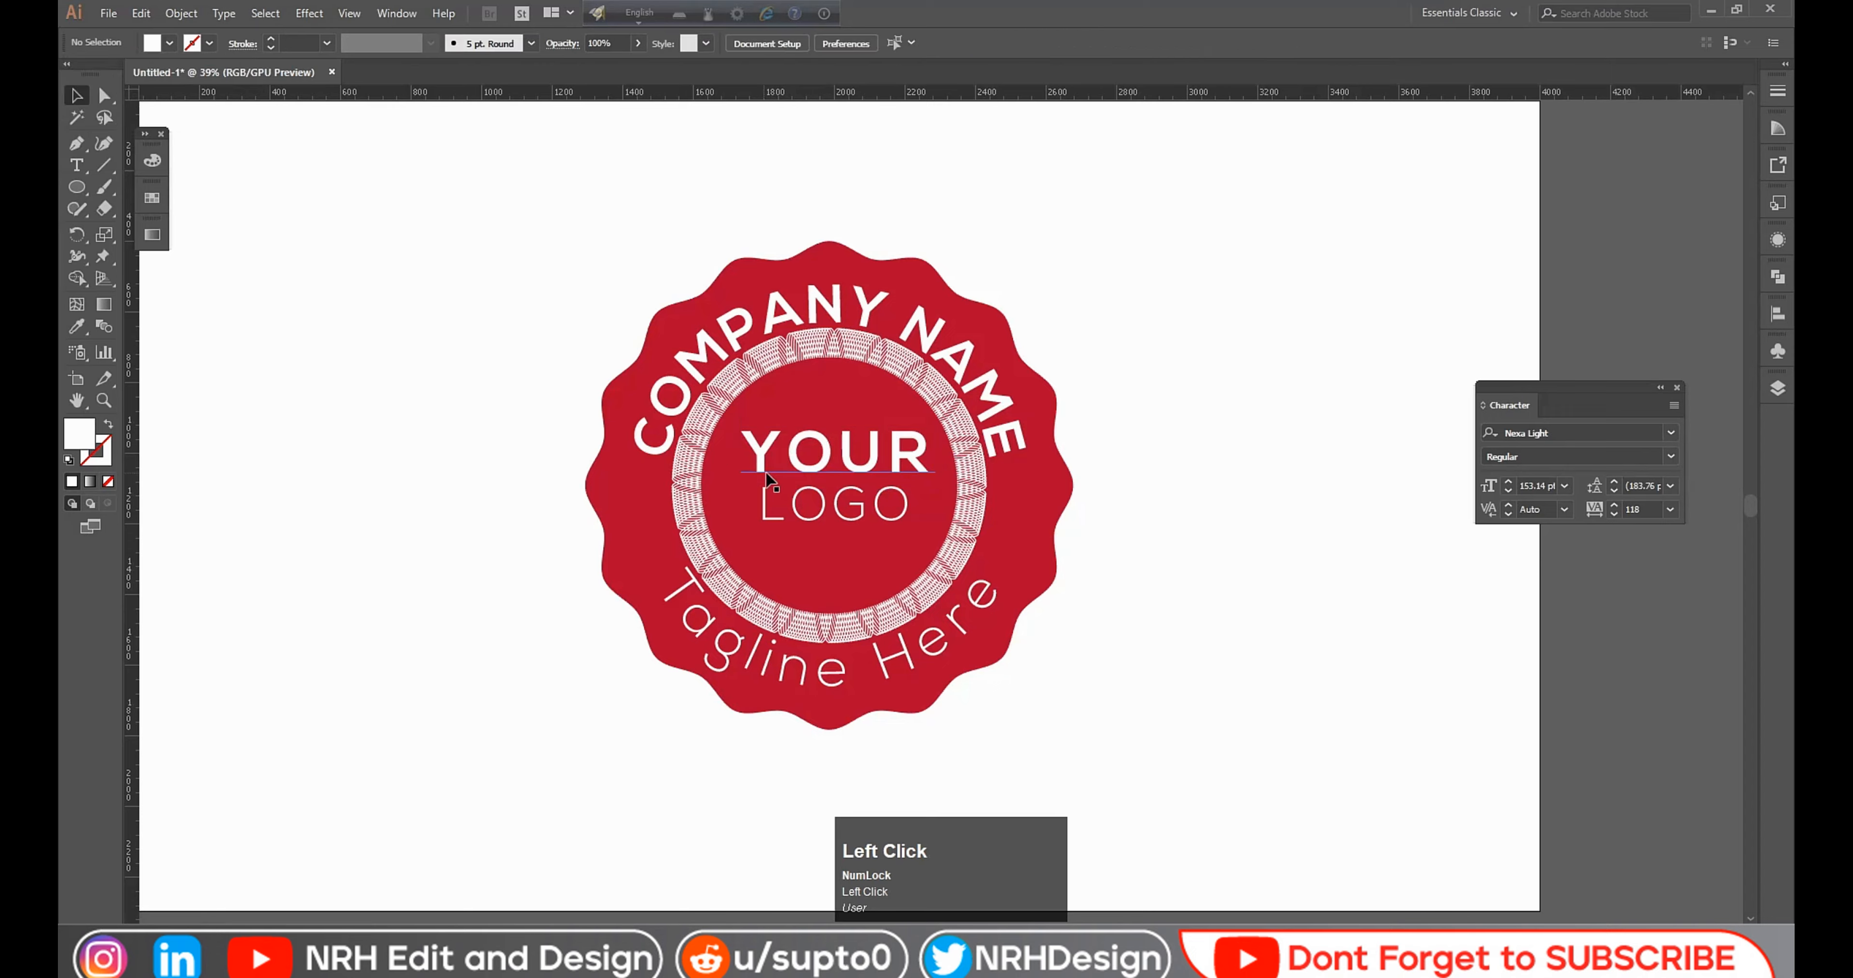
Step: Group the YOUR and LOGO text objects
click(855, 471)
shift+click(841, 515)
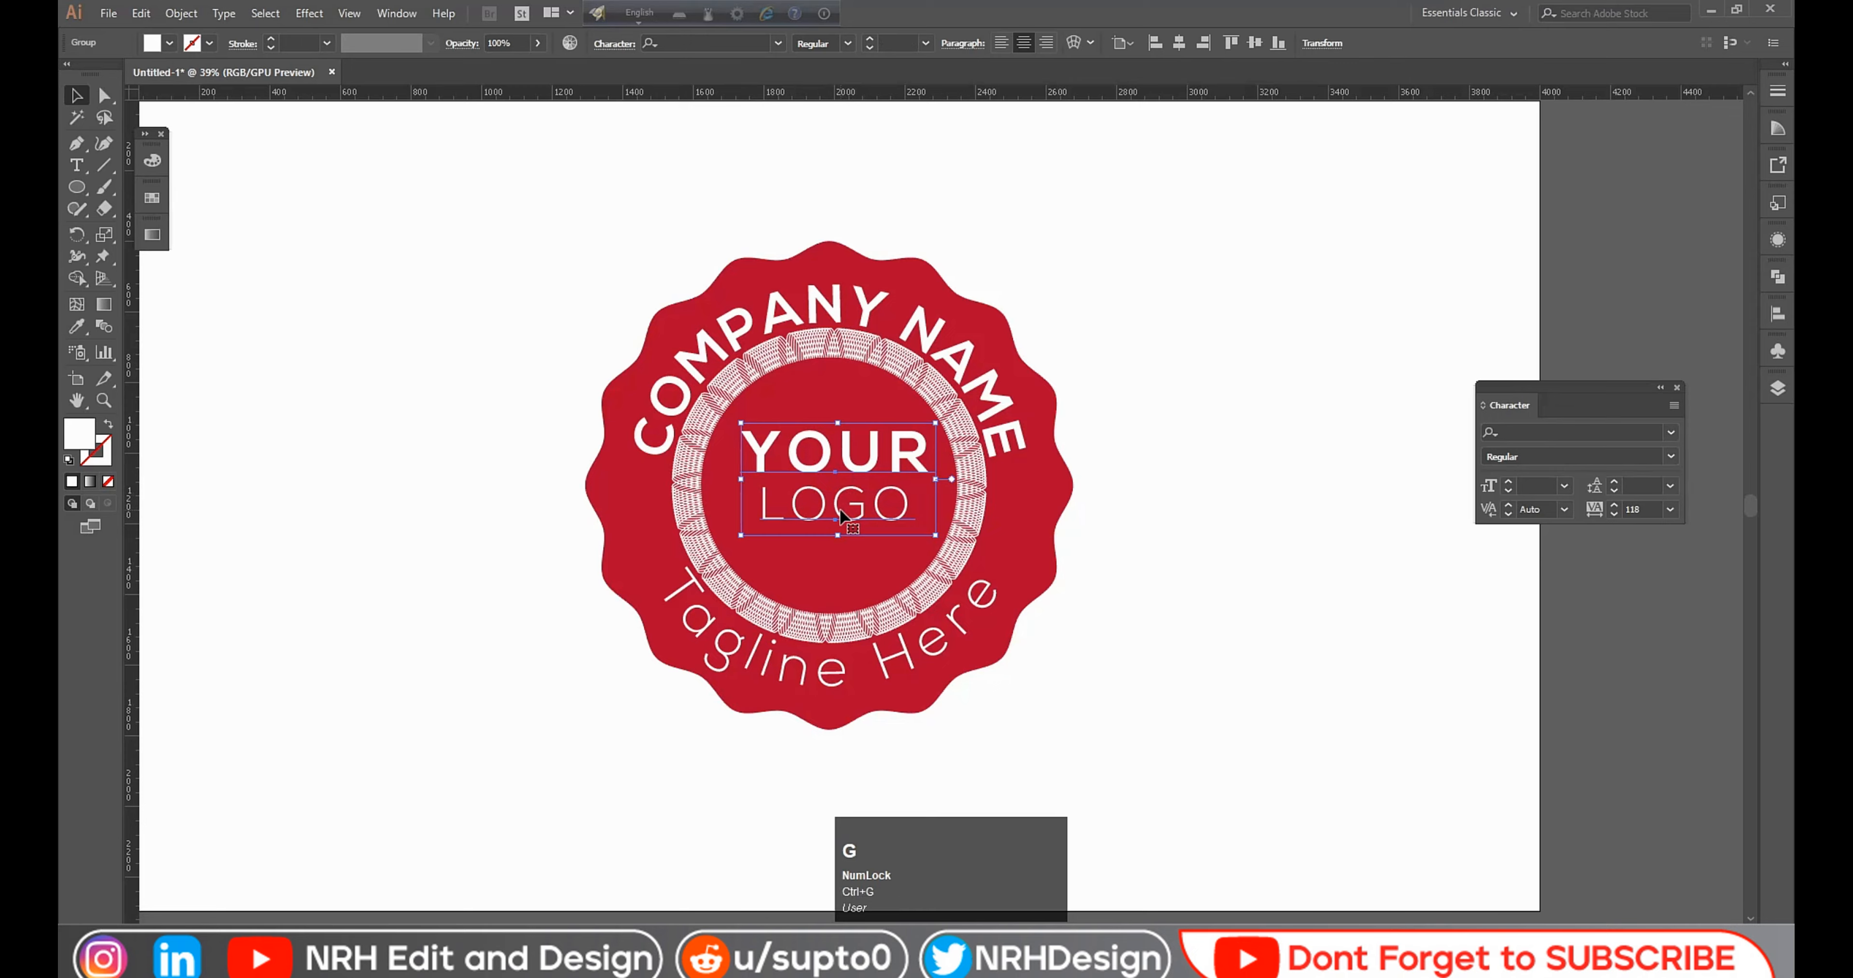
click(1138, 570)
click(914, 507)
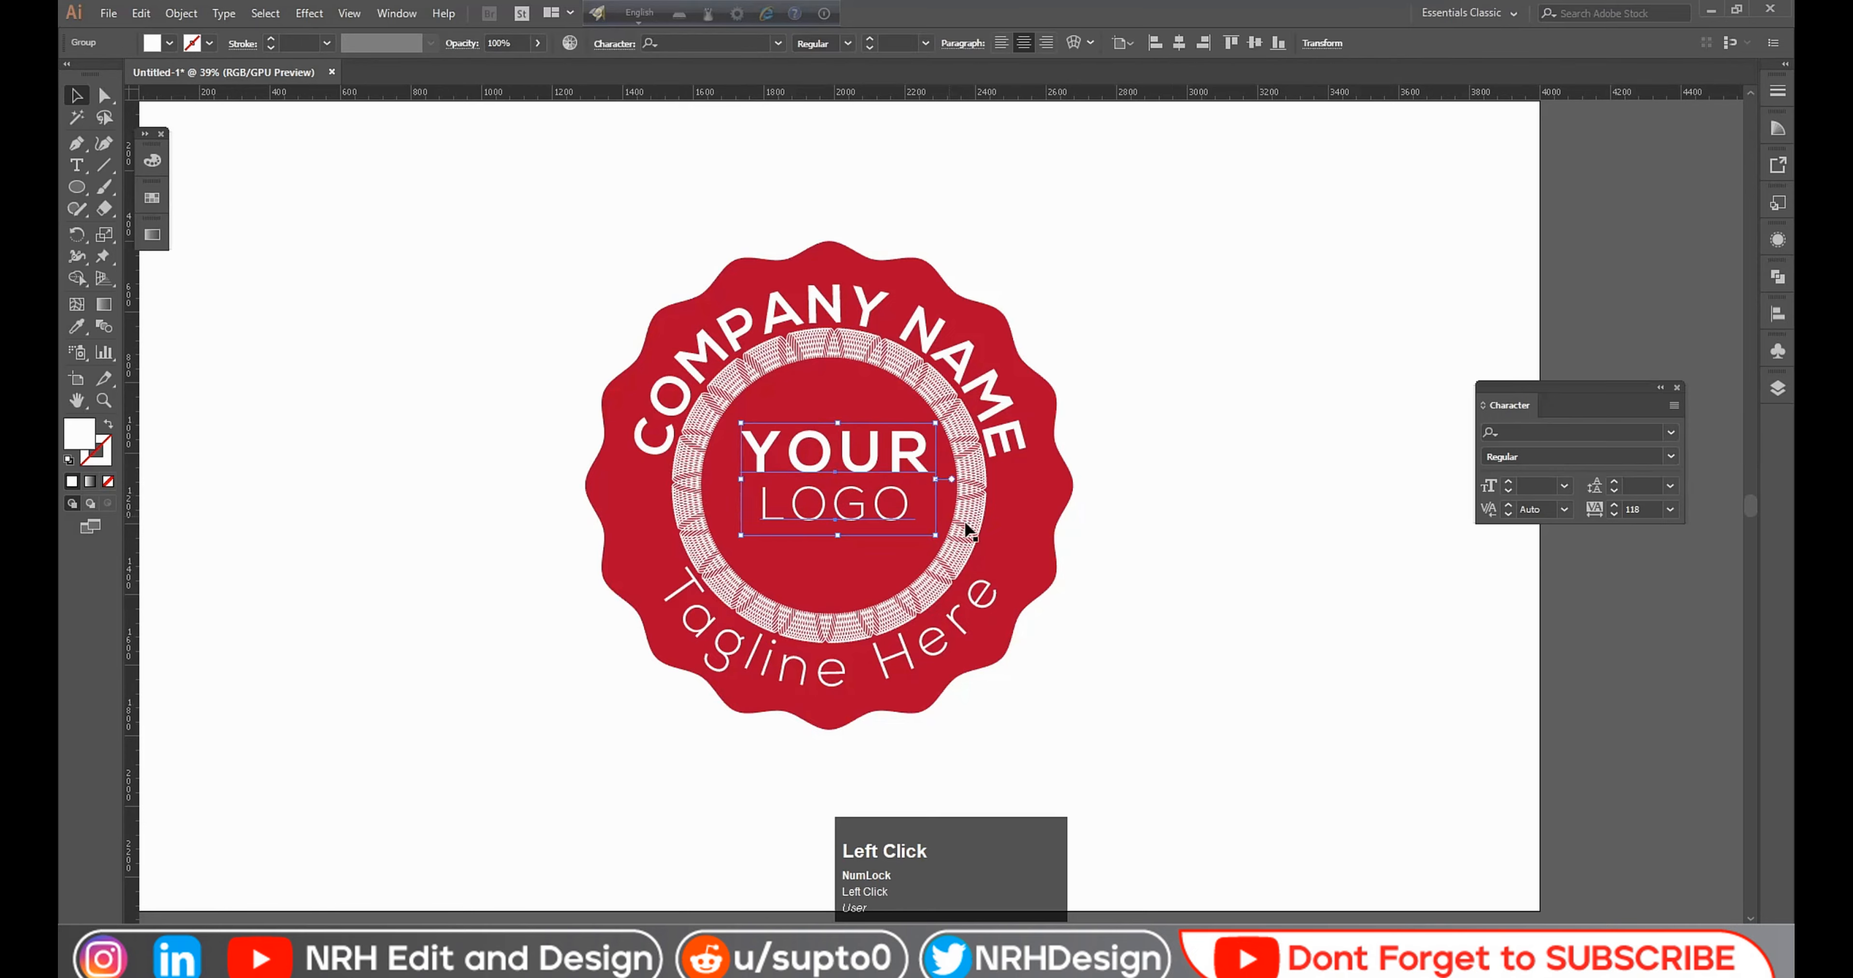
shift+click(1016, 537)
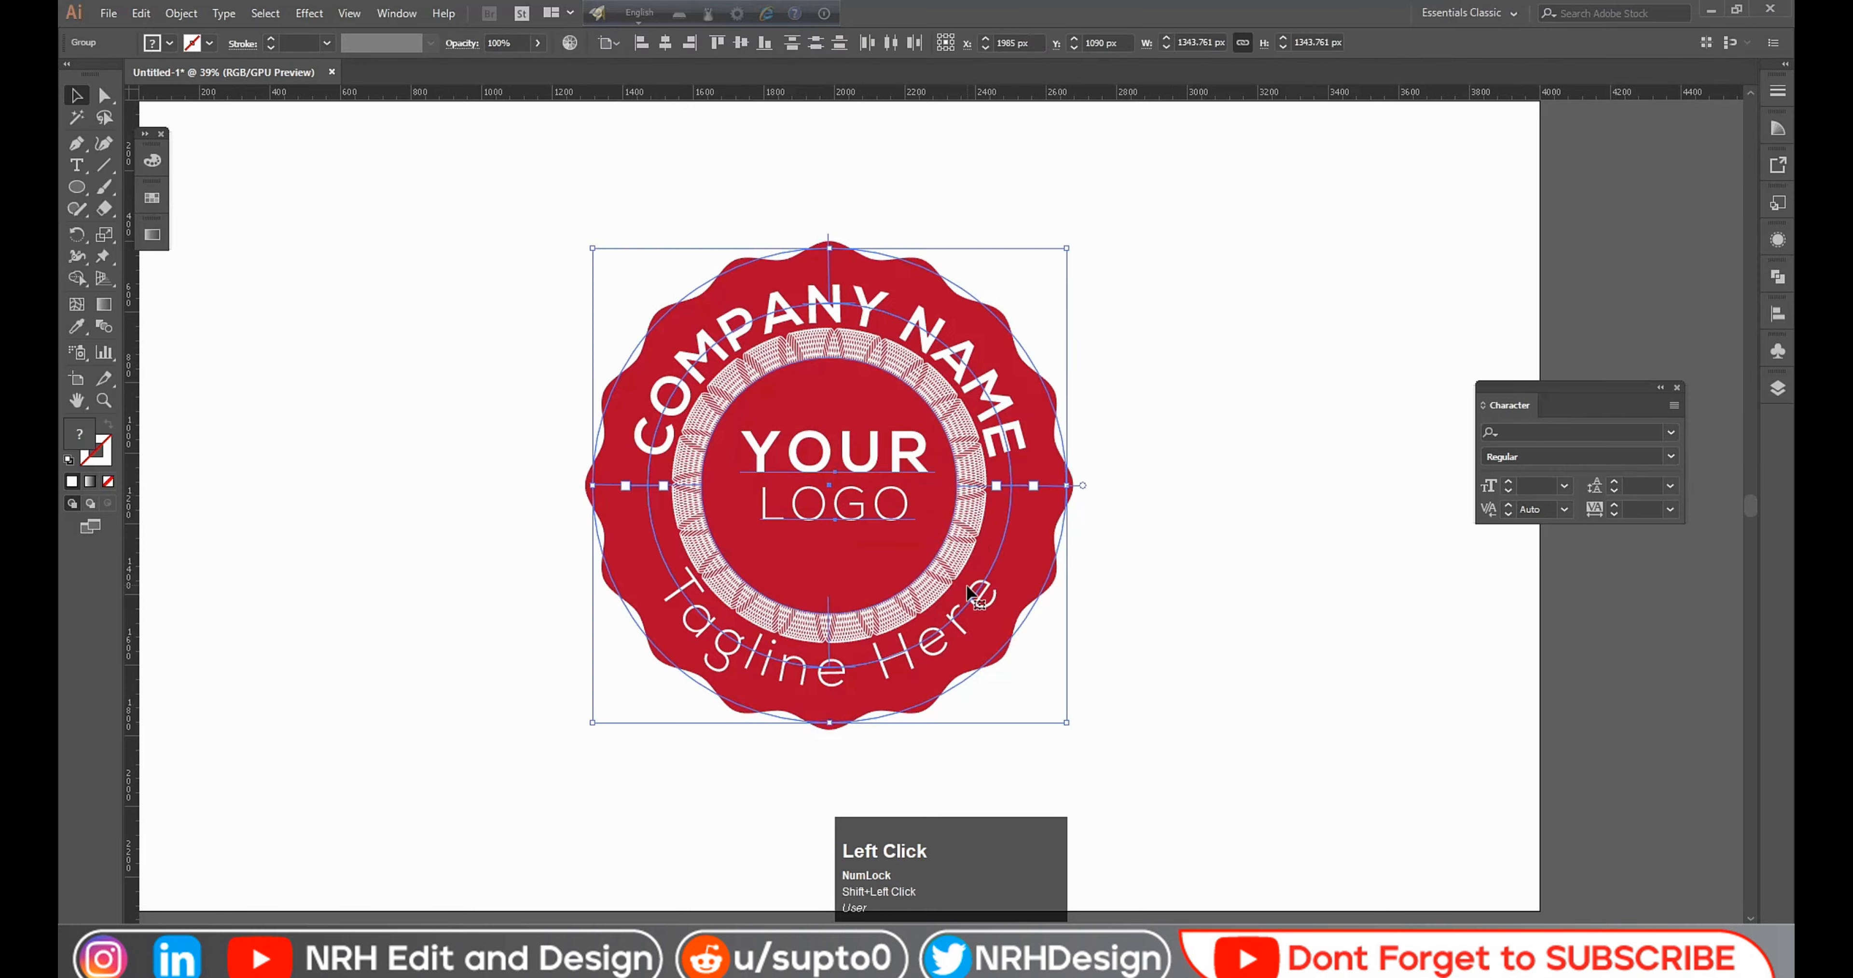
click(867, 571)
click(469, 511)
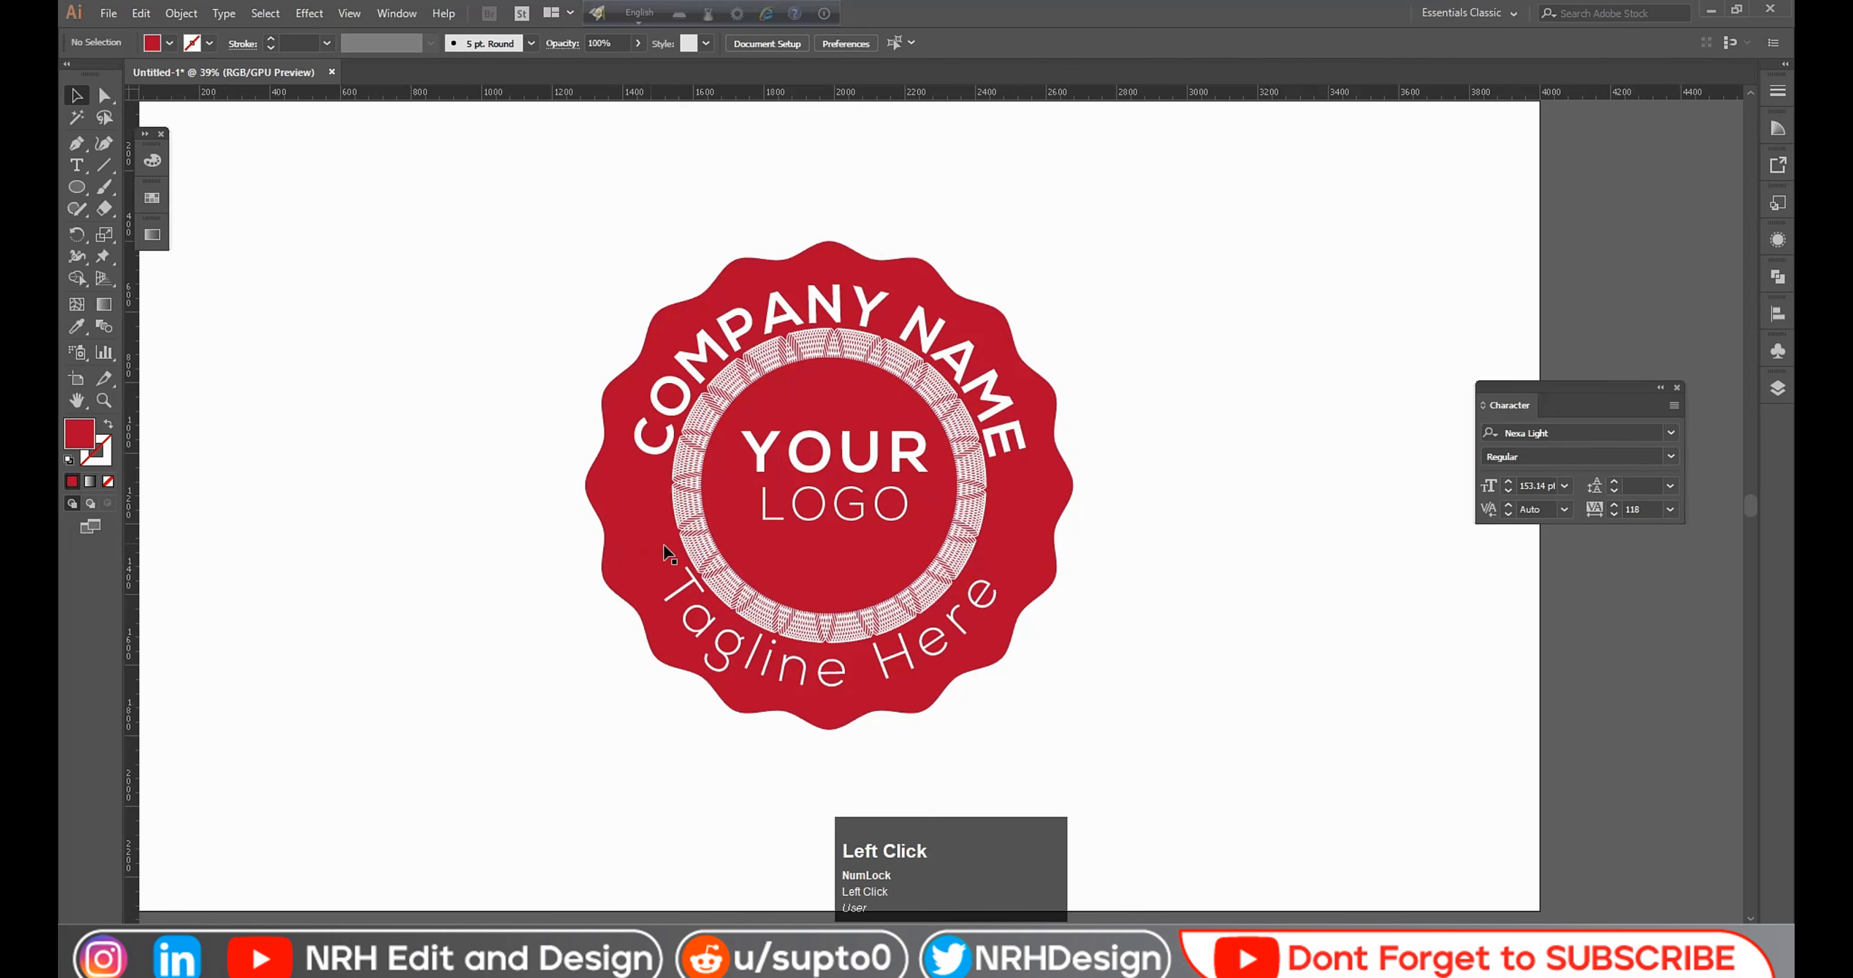
Step: Align the YOUR LOGO group with the inner red circle's horizontal and vertical centre
click(800, 562)
shift+click(840, 476)
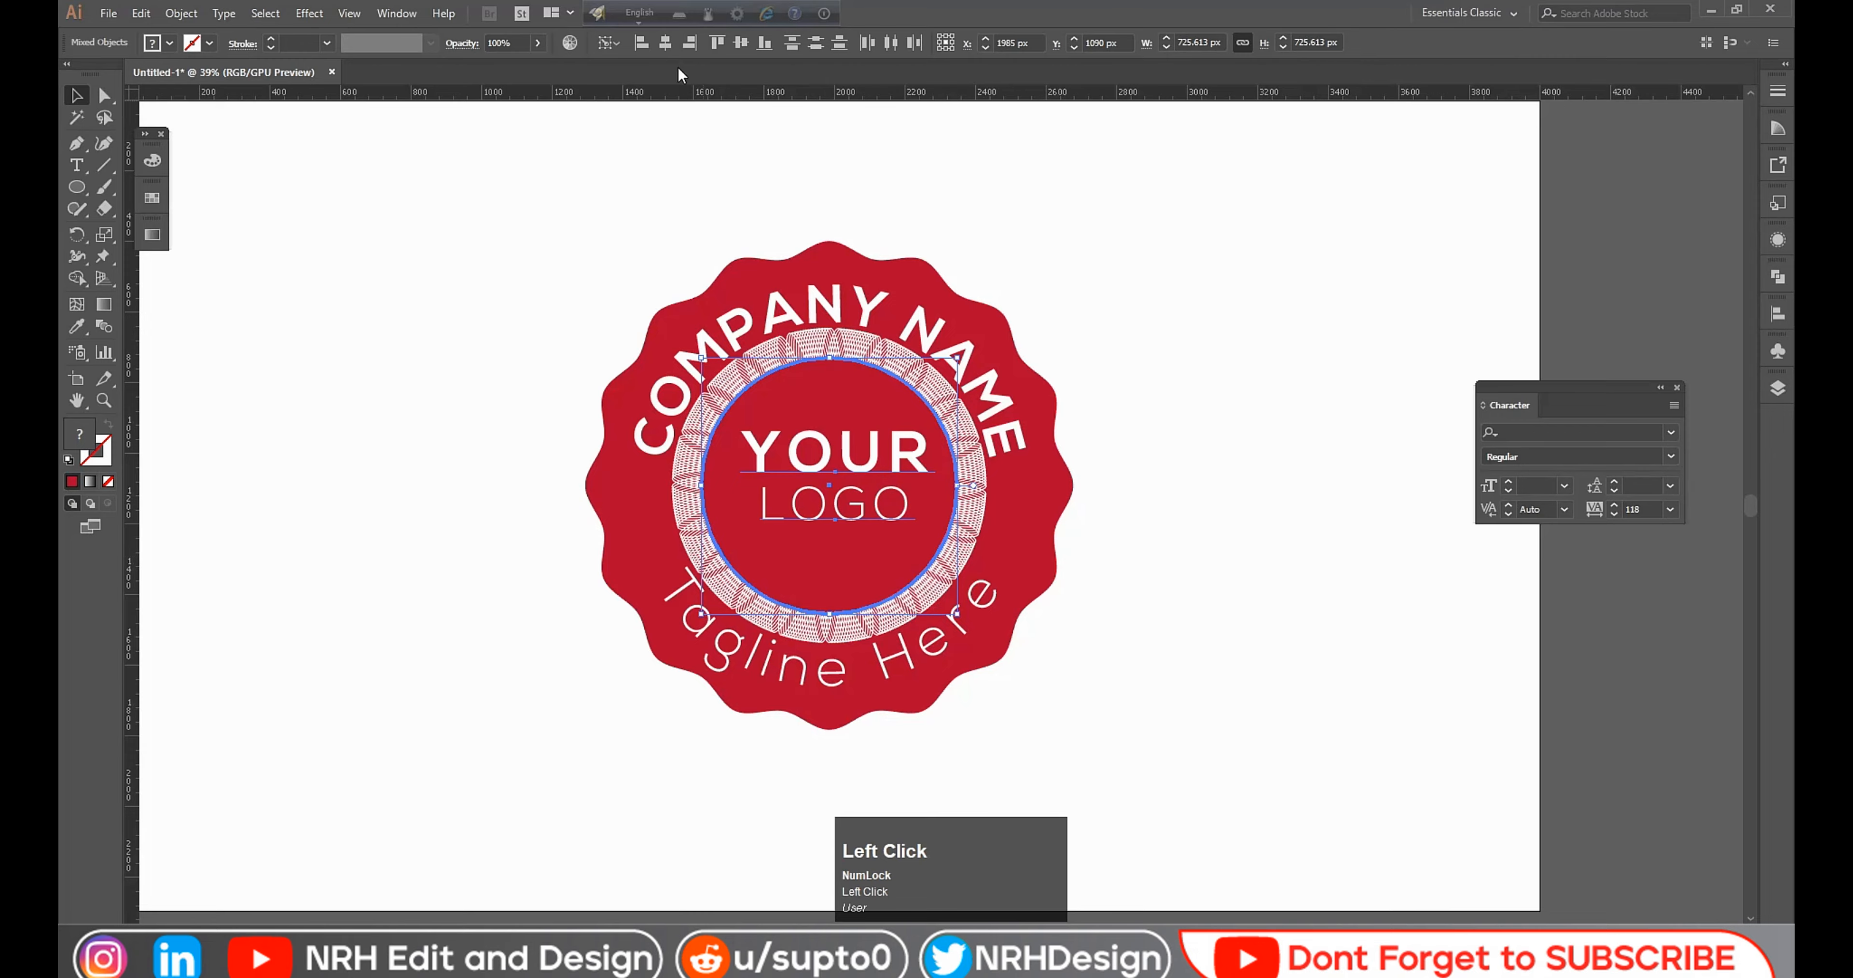
click(666, 43)
click(742, 43)
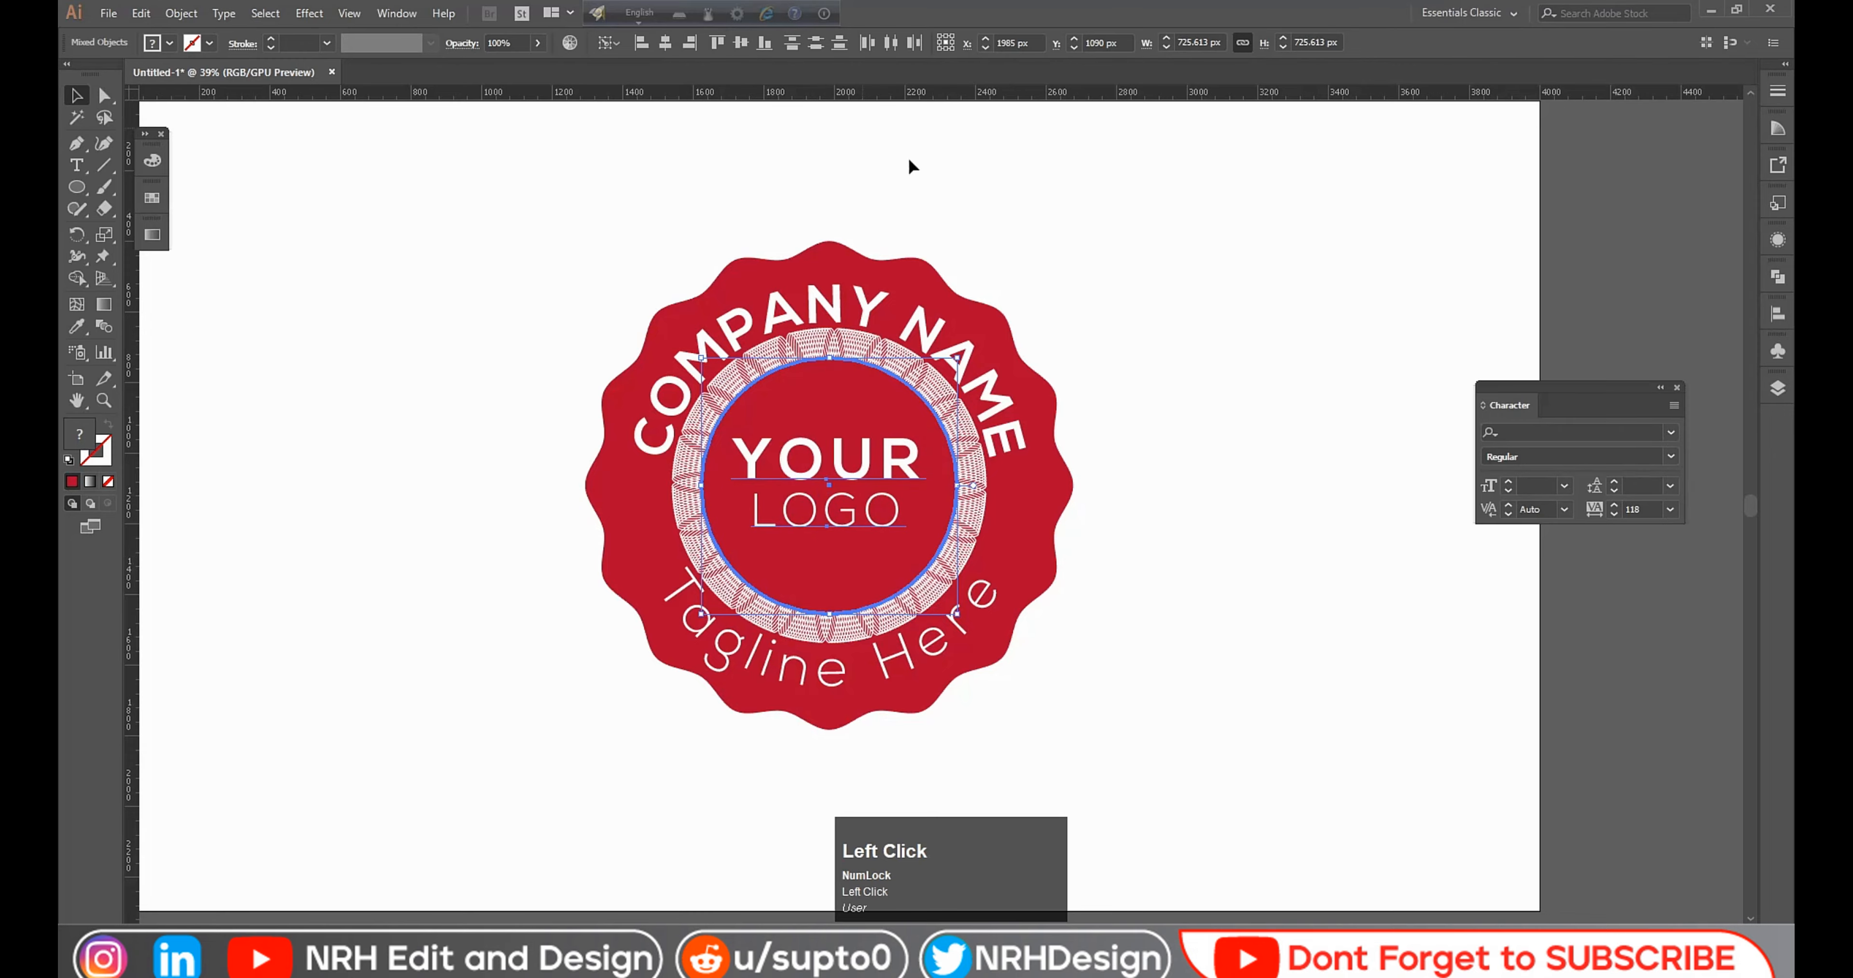
click(1173, 339)
Step: Draw a small five-pointed star about 112 by 106 px in the blank area left of the badge
scroll(1179, 533, up, 1)
scroll(1118, 558, up, 1)
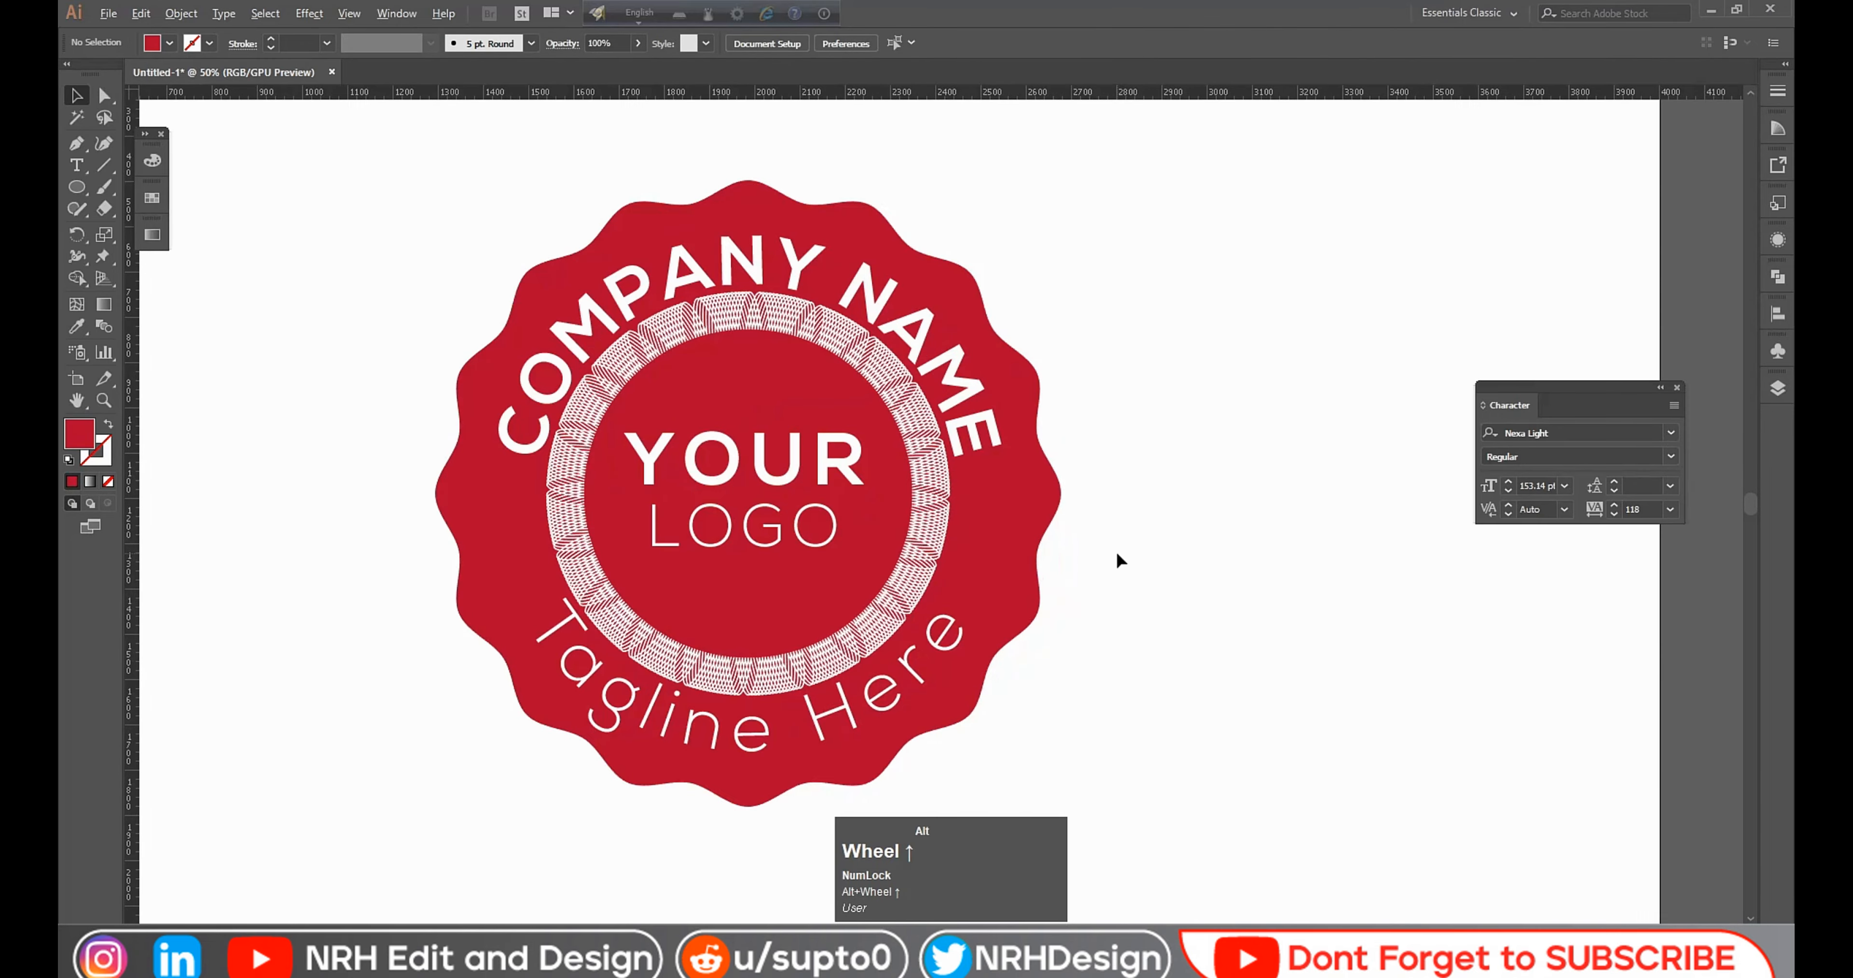
drag(1117, 558, 1118, 511)
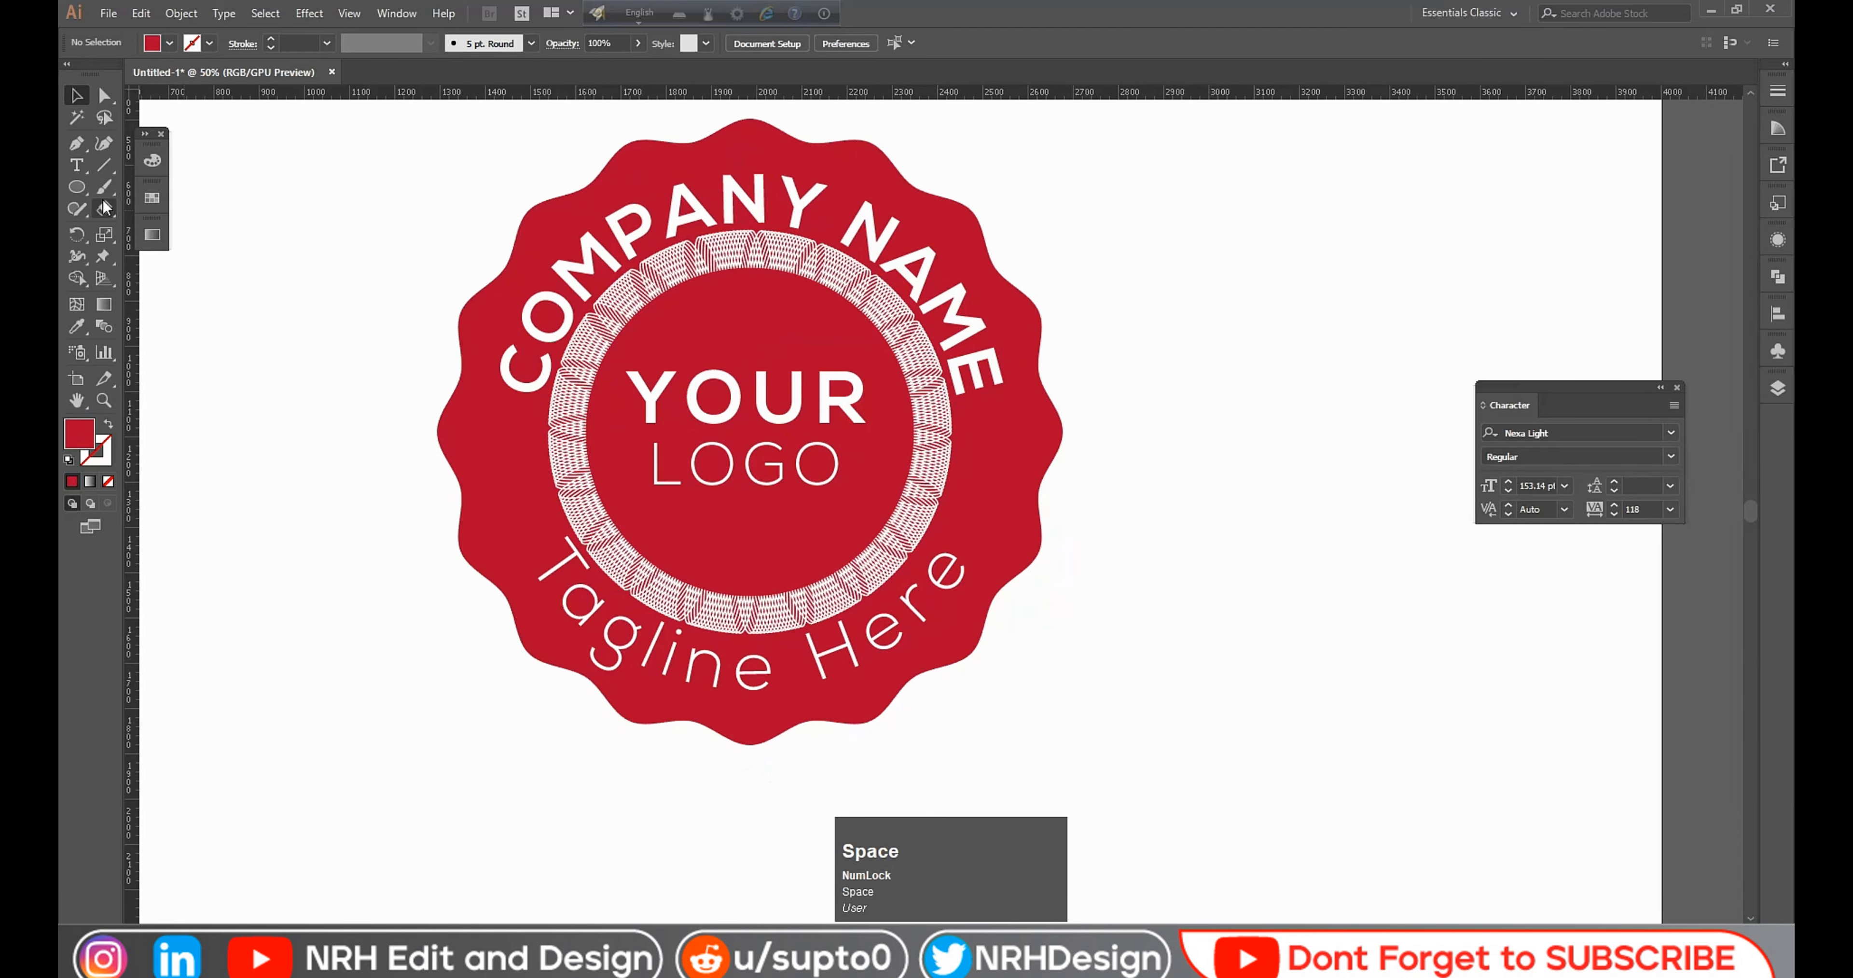
click(77, 185)
right_click(76, 185)
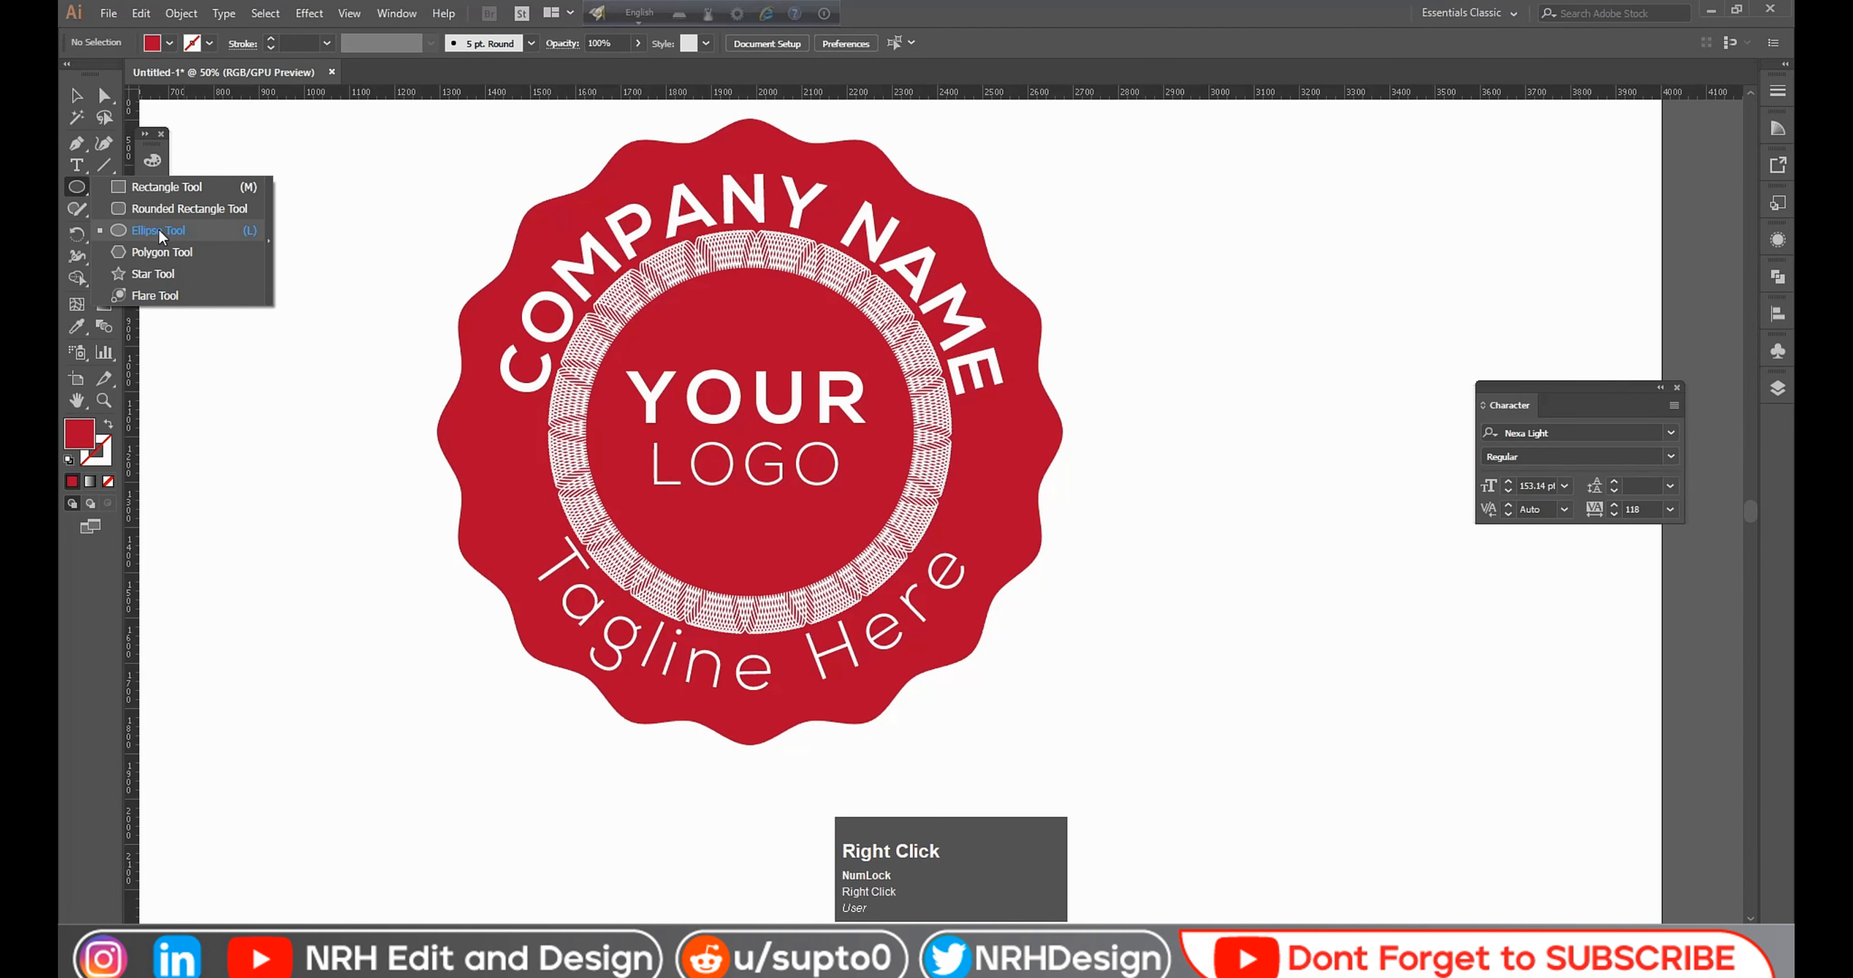
click(152, 274)
drag(250, 388, 267, 408)
click(79, 99)
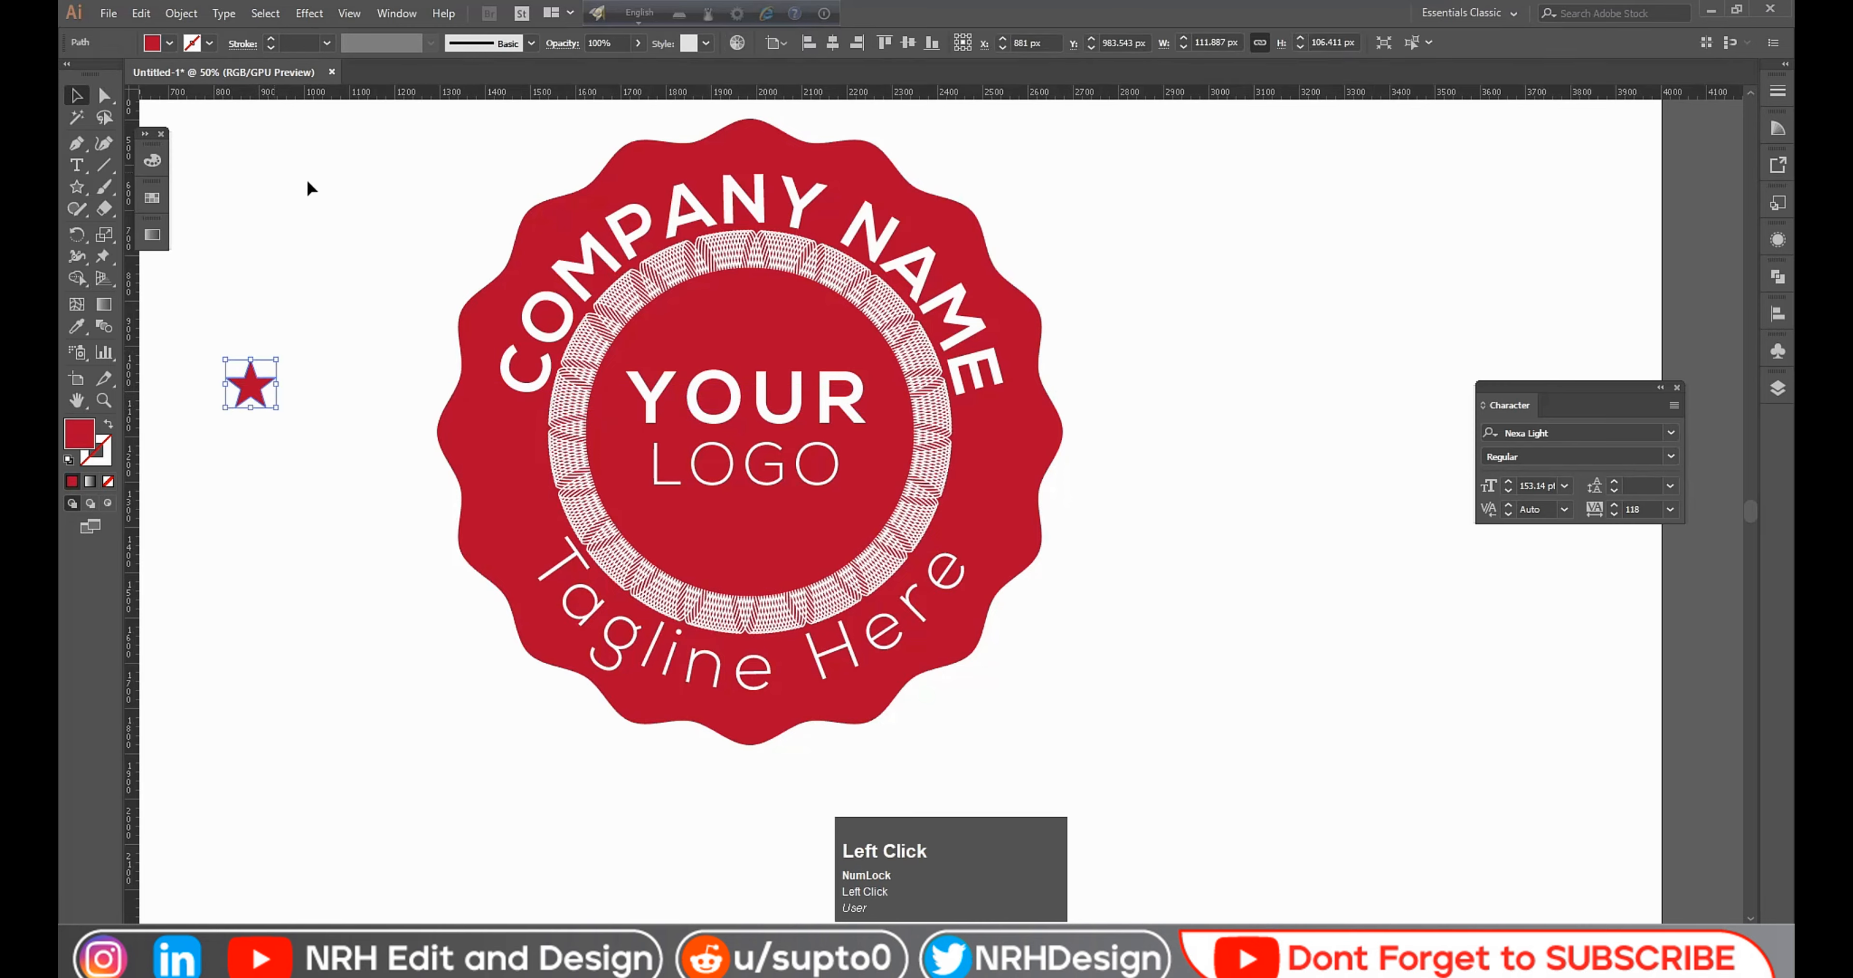
click(340, 199)
Step: Set the star's fill to black
click(264, 378)
click(170, 43)
click(107, 75)
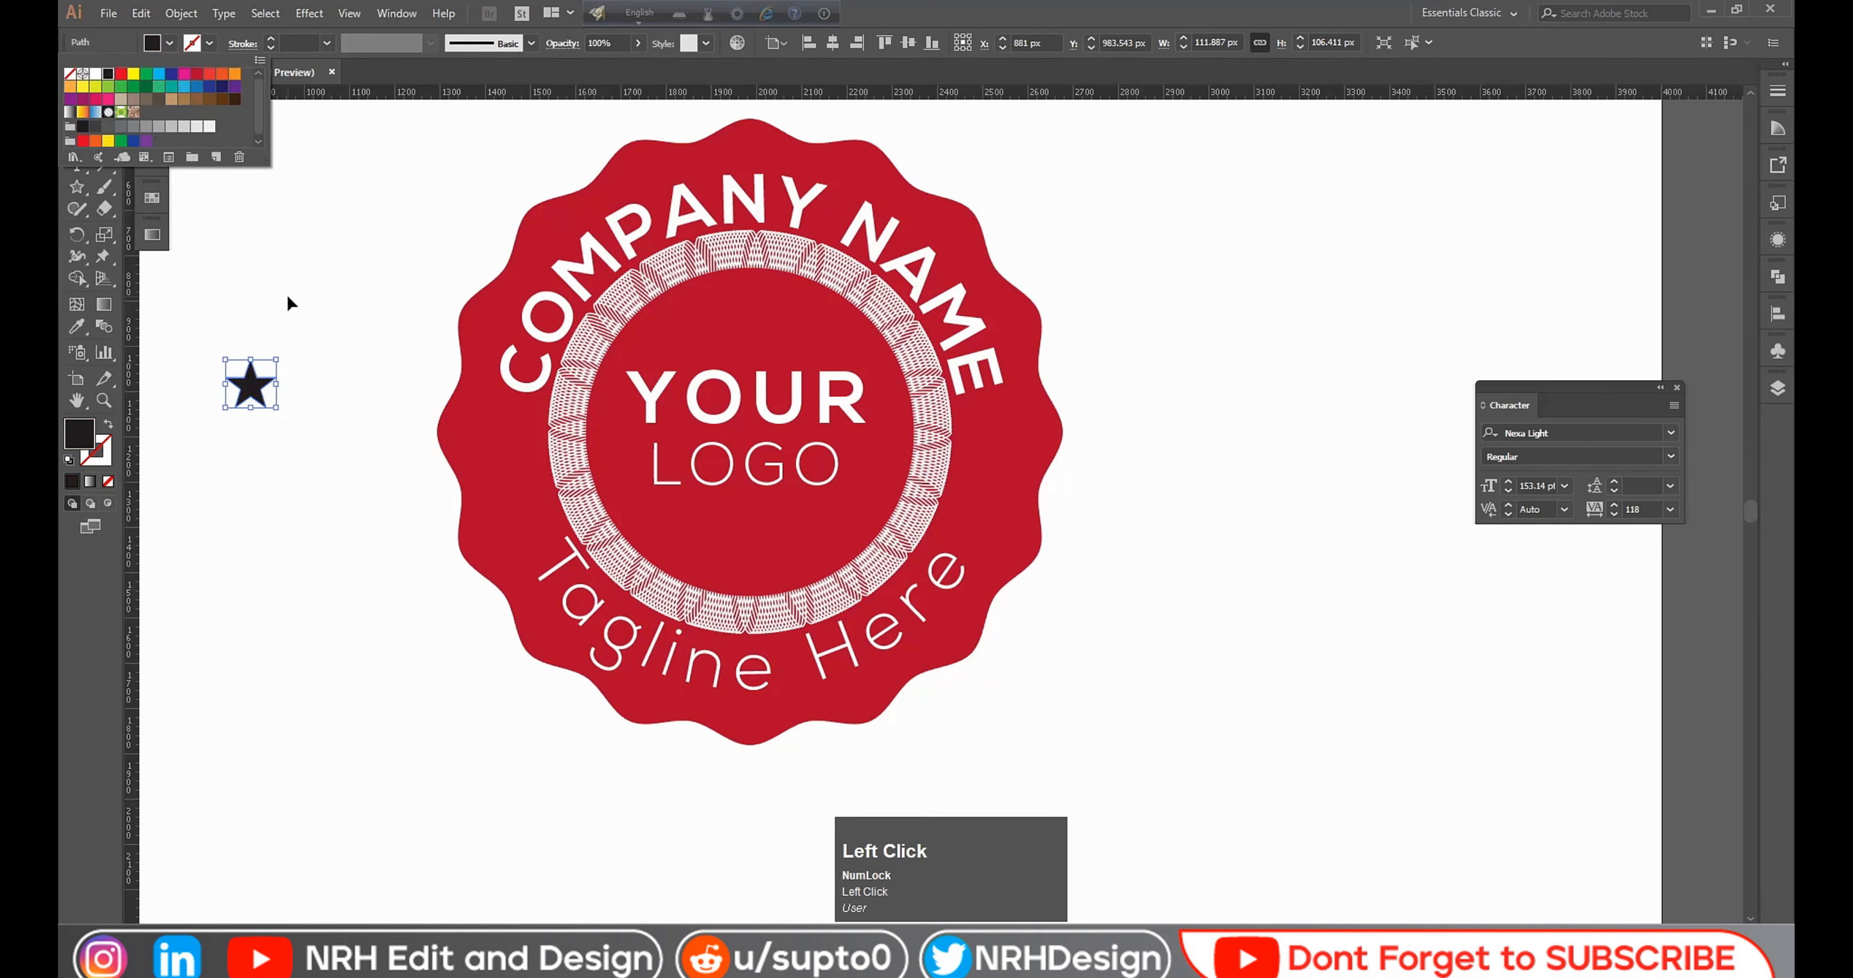
click(286, 293)
Step: Move the star above YOUR in the inner circle and centre it horizontally on the text group
click(313, 352)
drag(269, 392, 761, 329)
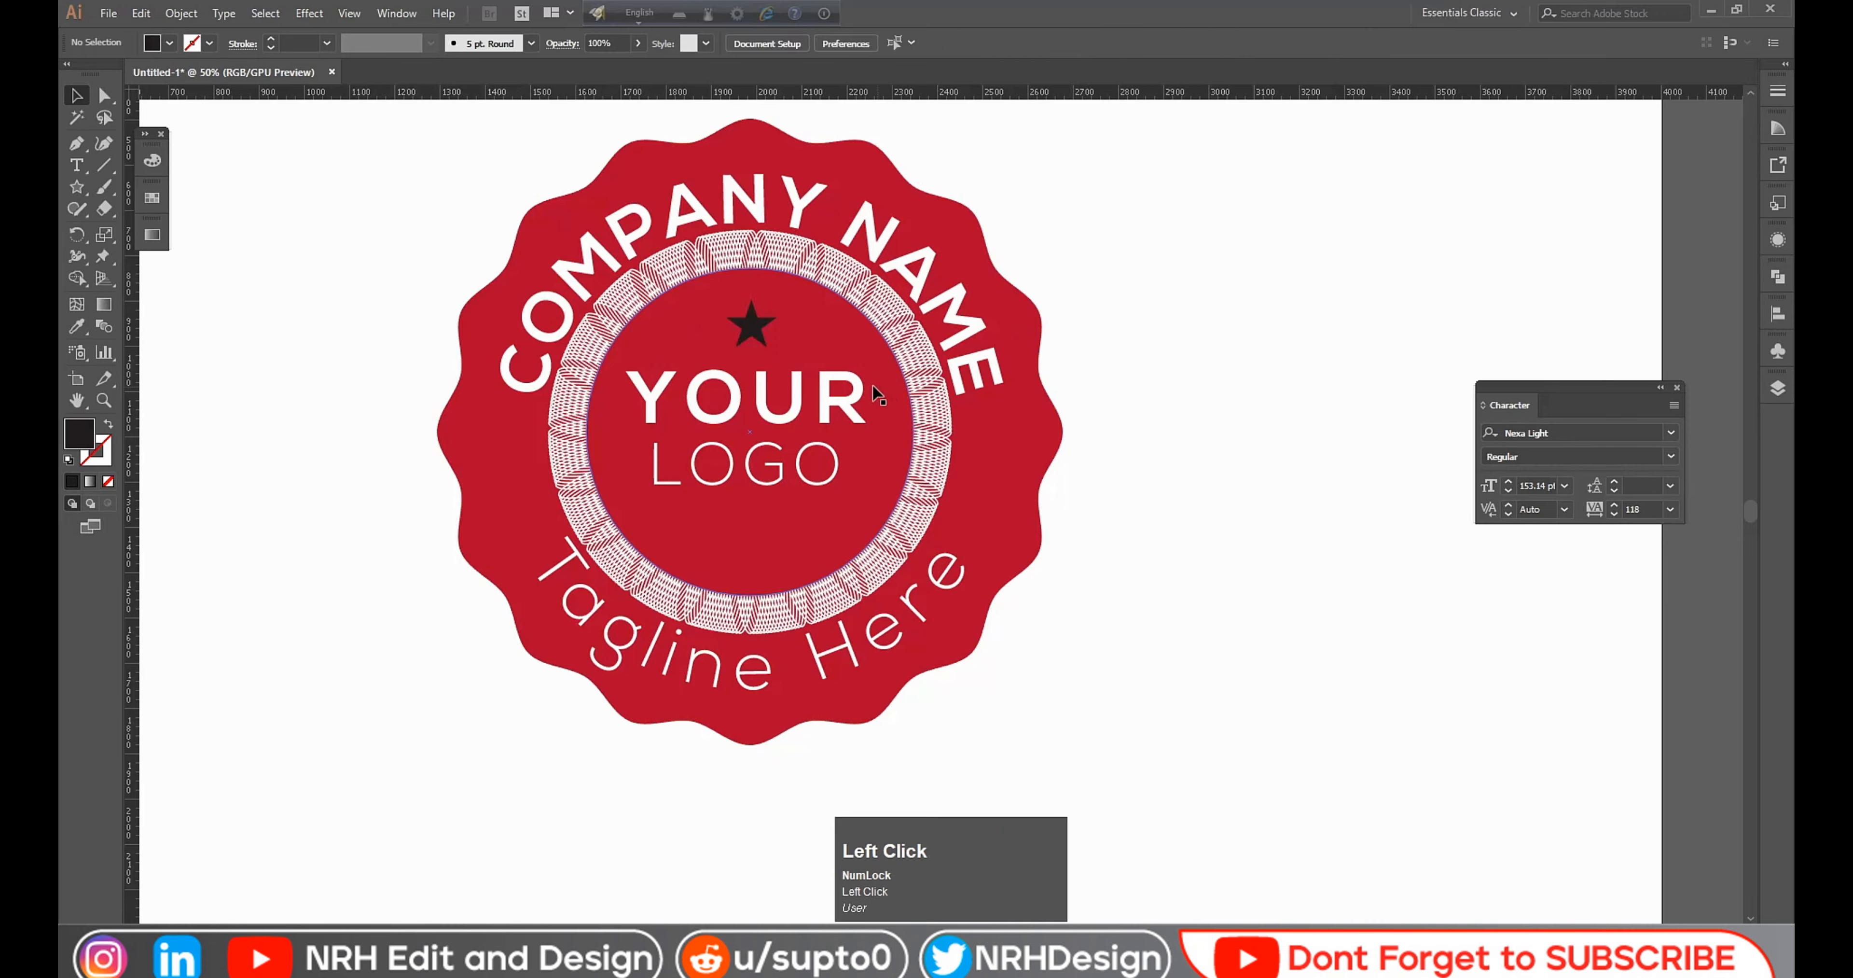
click(849, 396)
shift+click(761, 329)
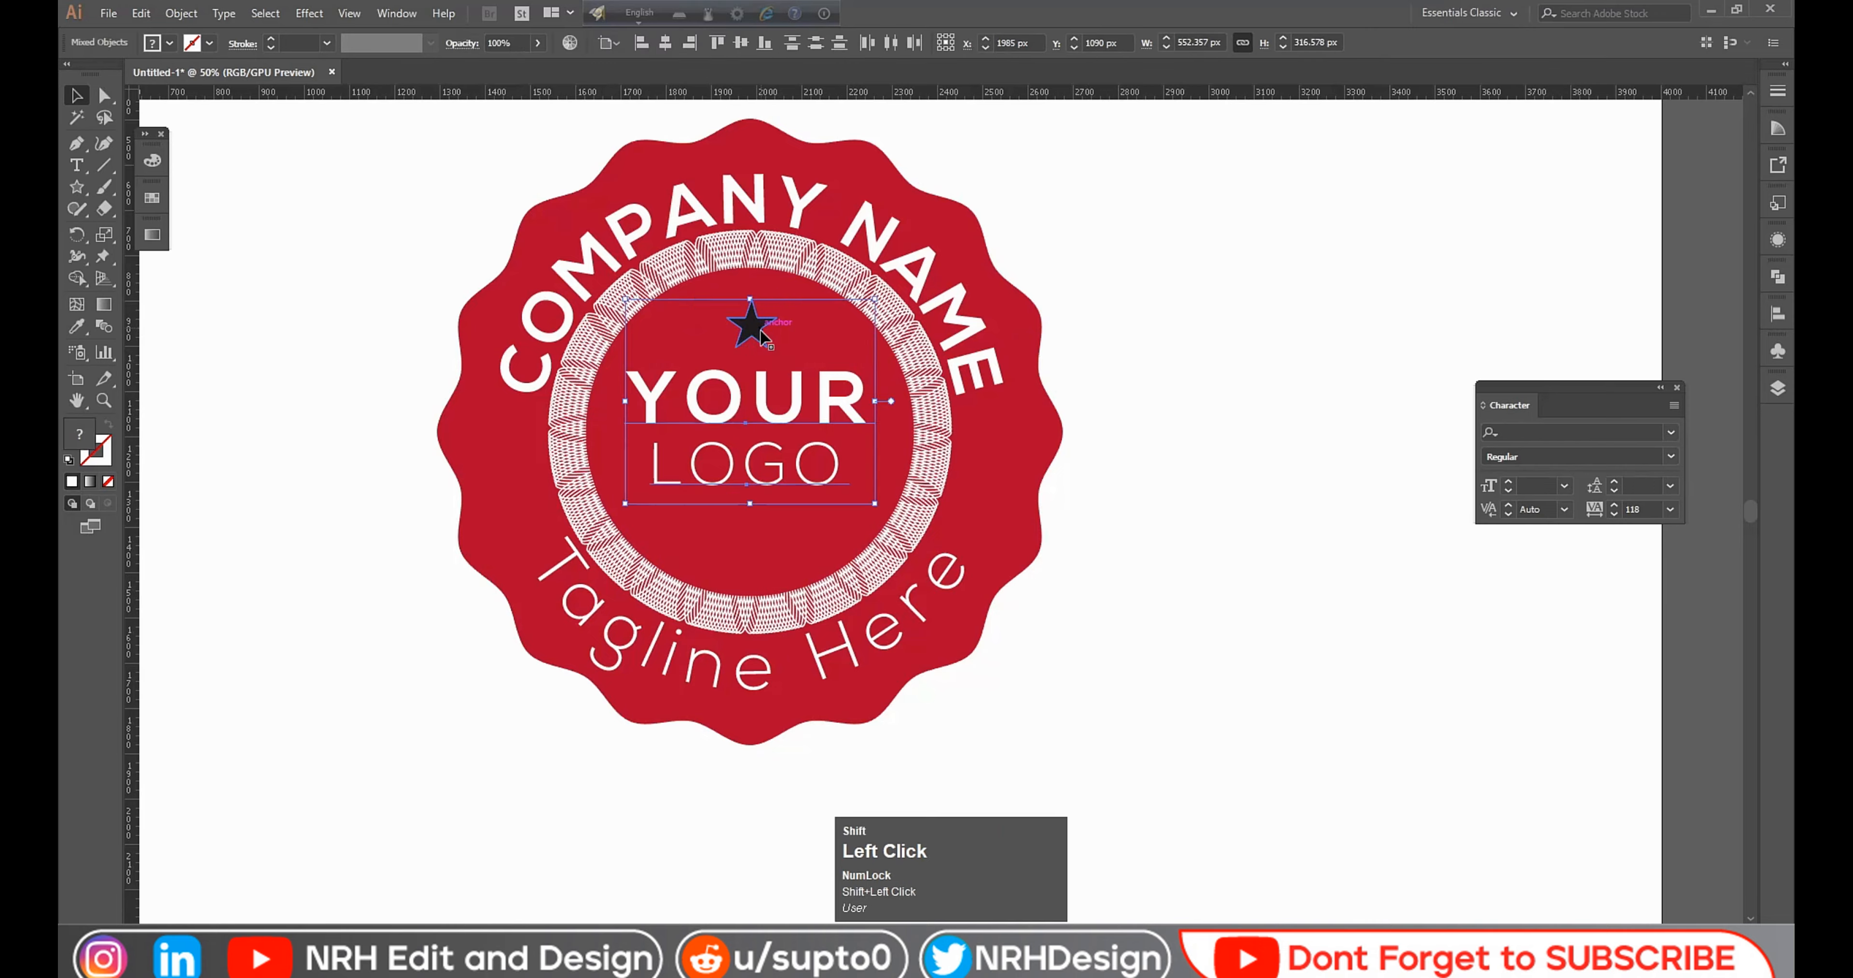
click(800, 397)
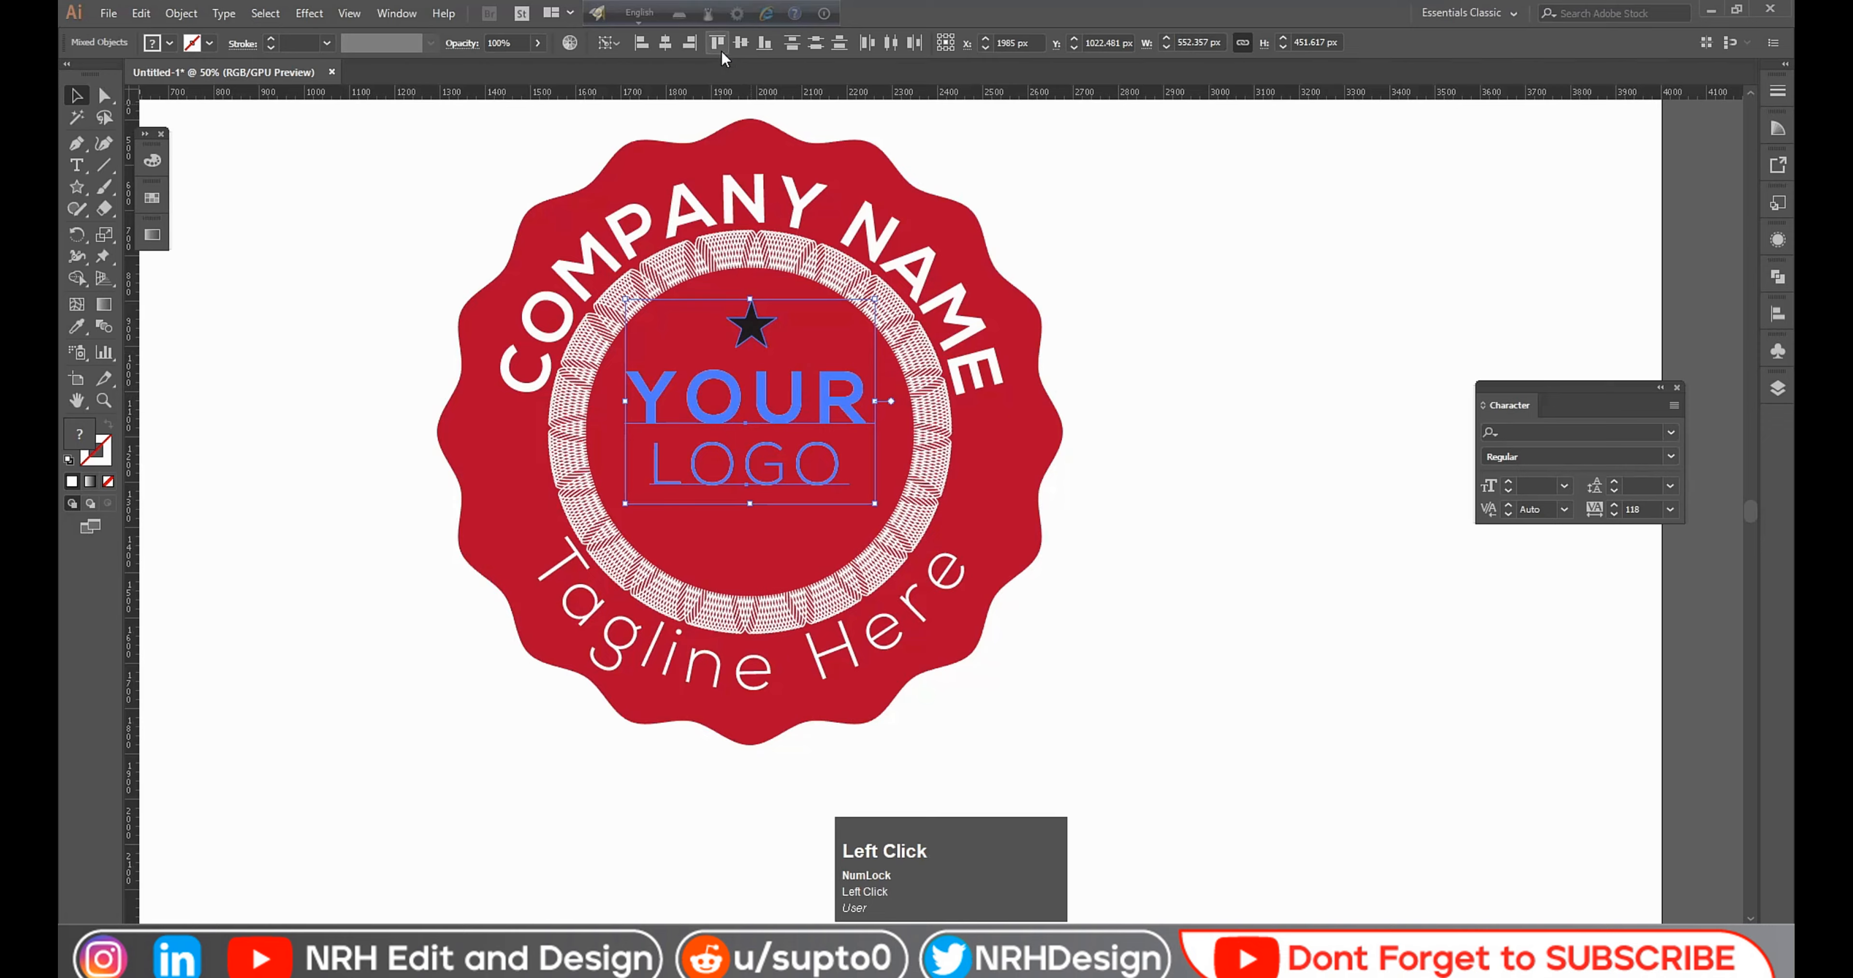
click(665, 43)
click(1125, 266)
Step: Duplicate the star so that one copy sits slightly lower on each side of the central star
drag(748, 328, 814, 342)
key(ctrl+z)
click(1224, 363)
click(1245, 378)
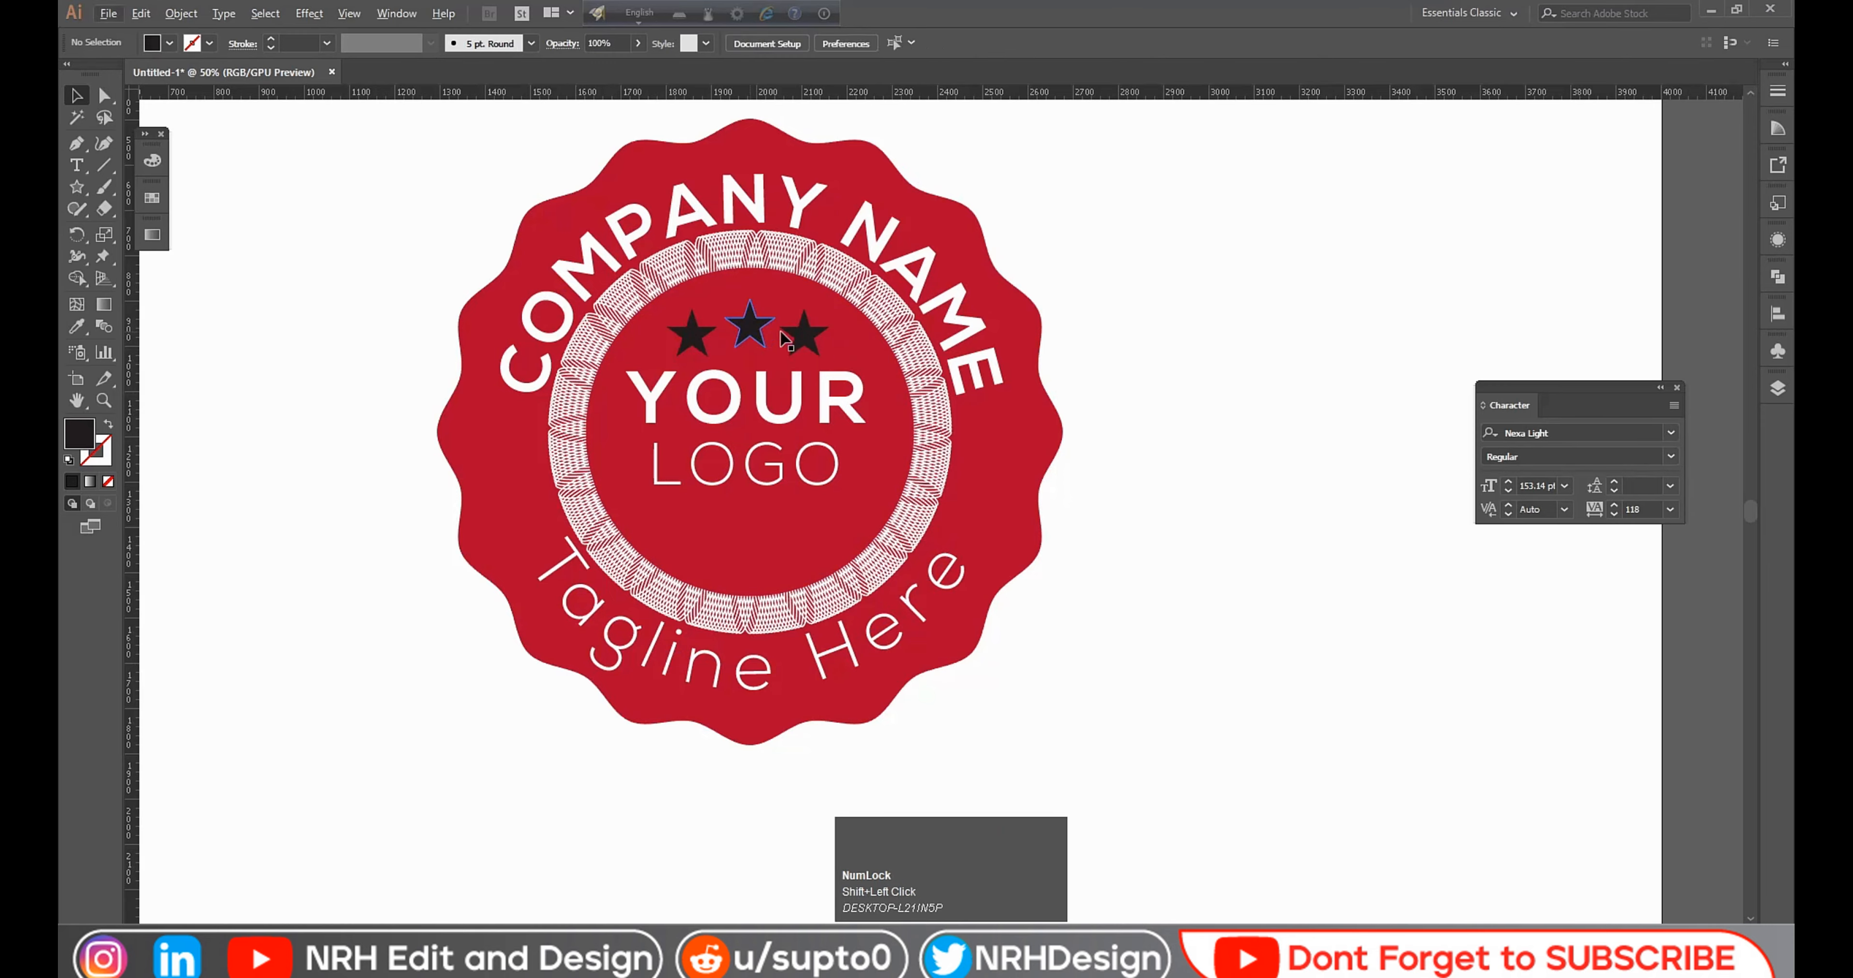
Step: Move the central star above YOUR up by 27 px
click(755, 325)
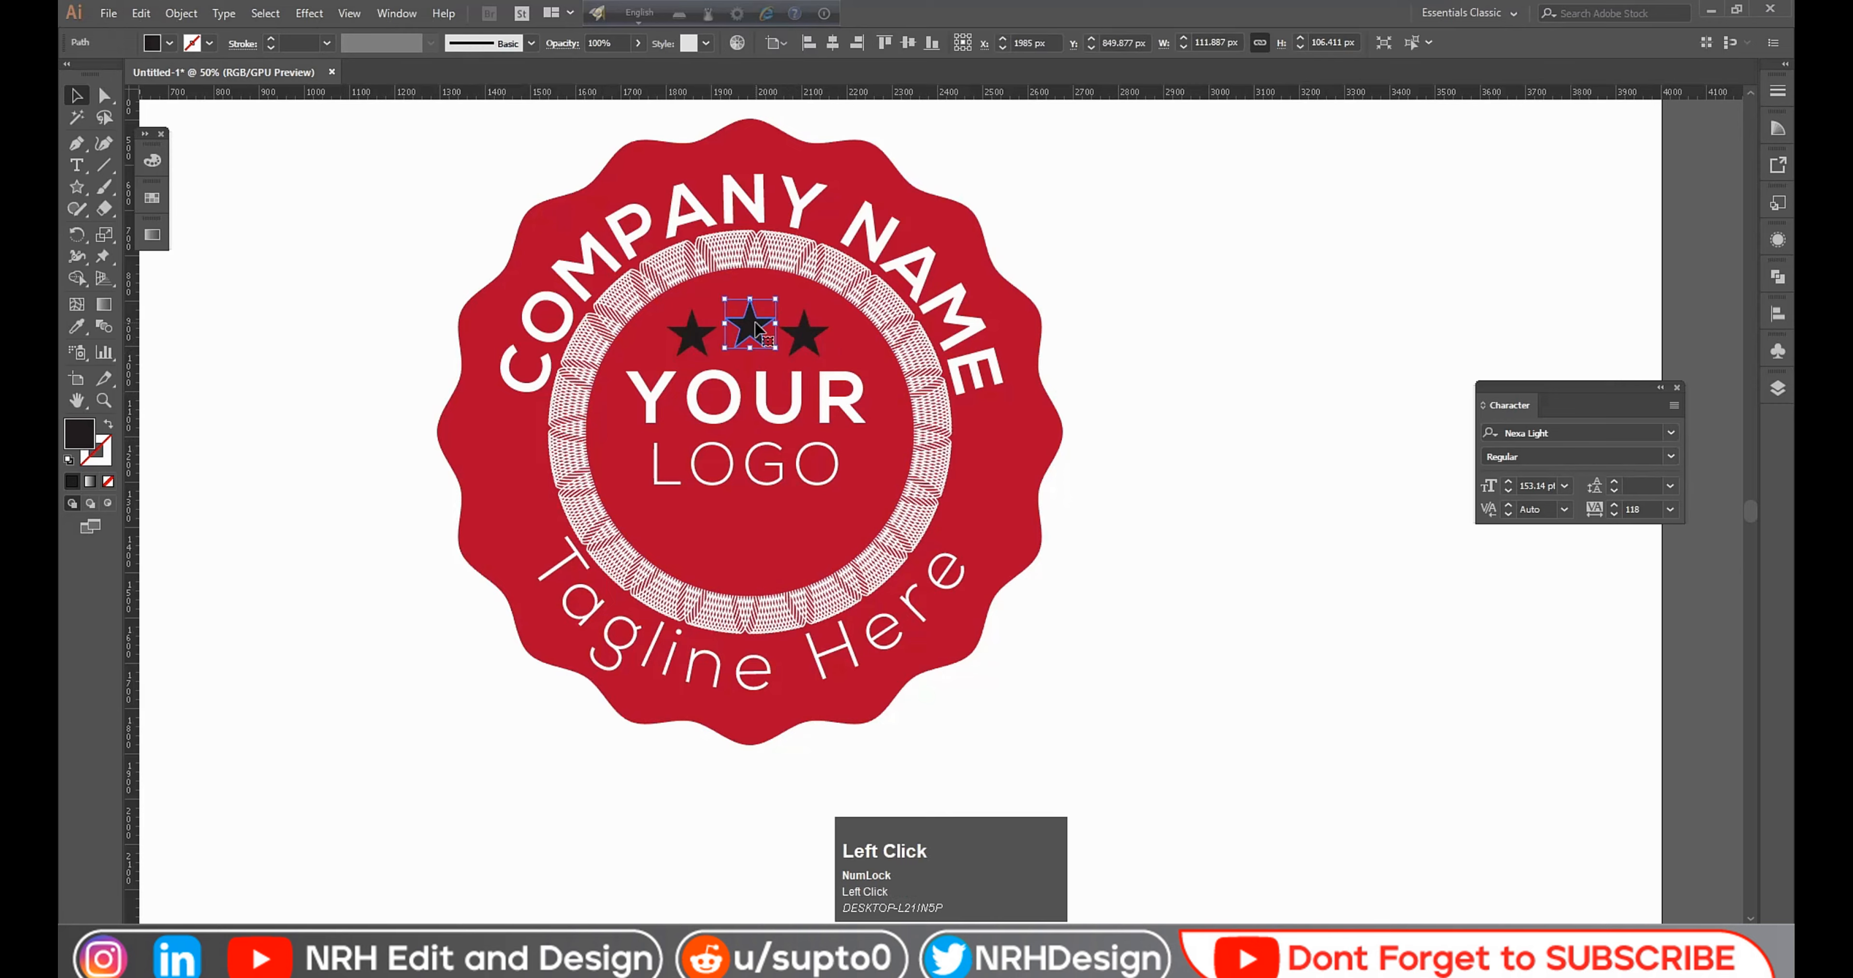
key(Up)
key(Up)
key(Up)
key(Up)
key(Up)
key(Up)
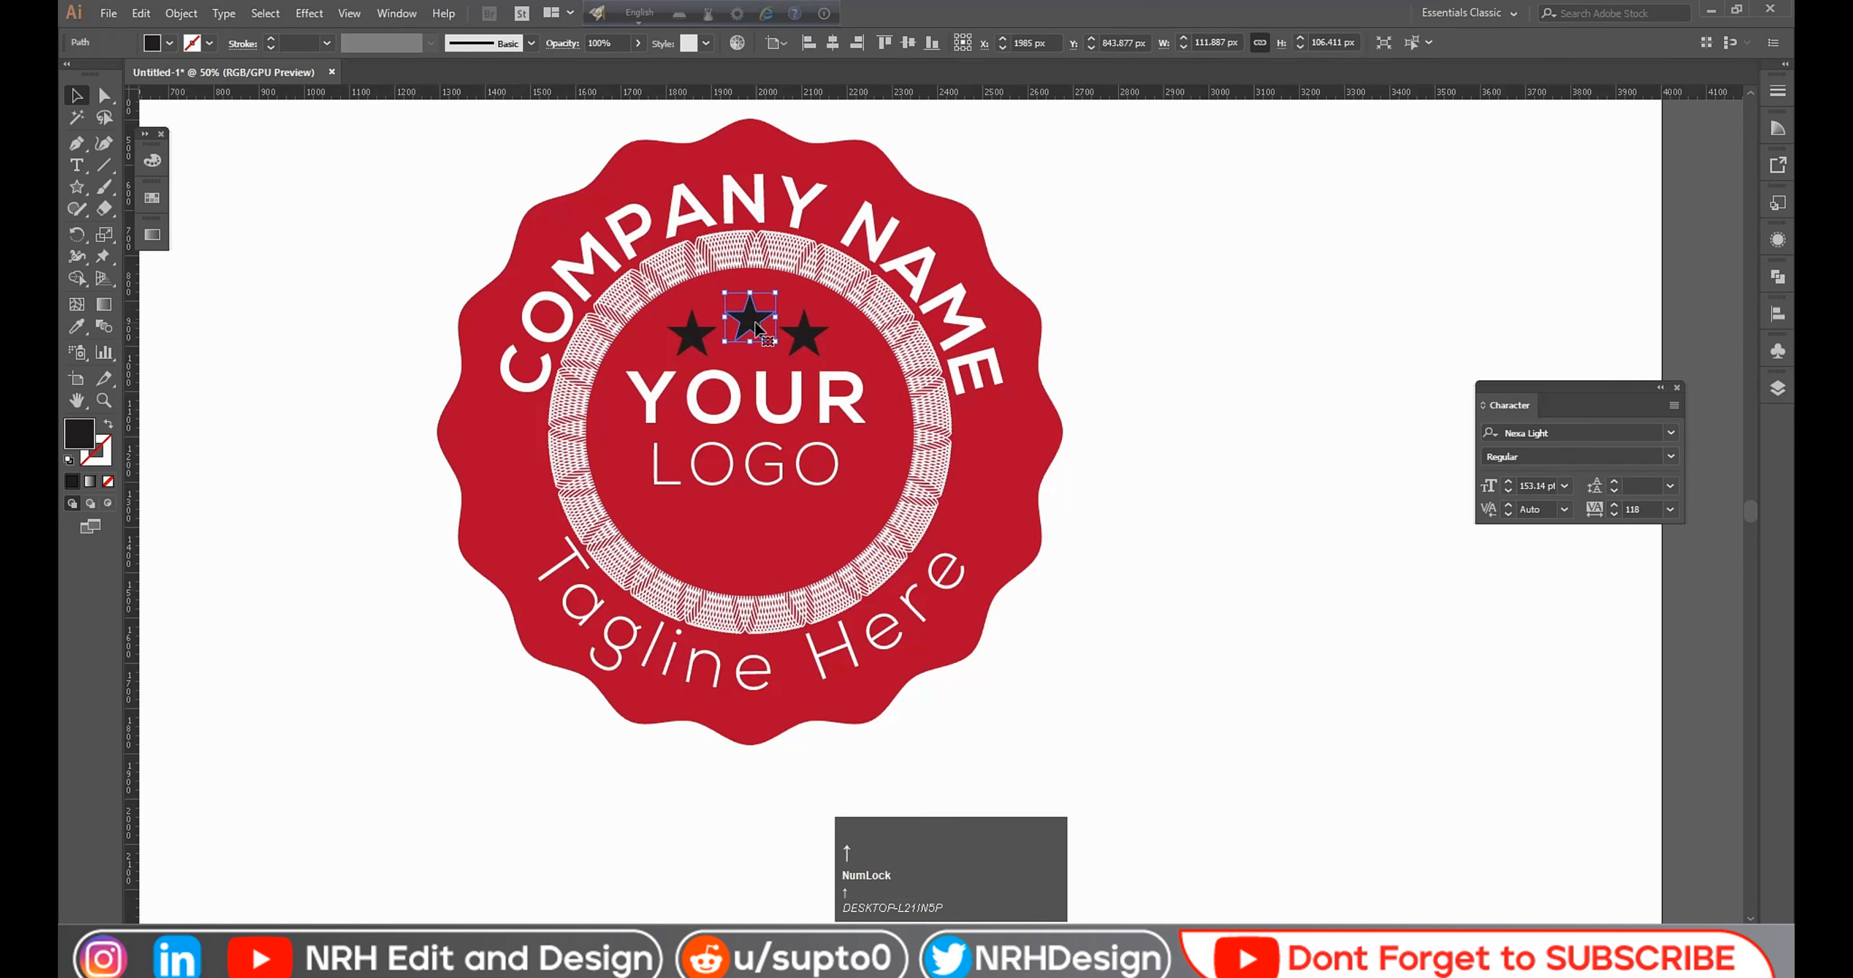
key(Up)
key(Up)
key(Up)
click(1200, 360)
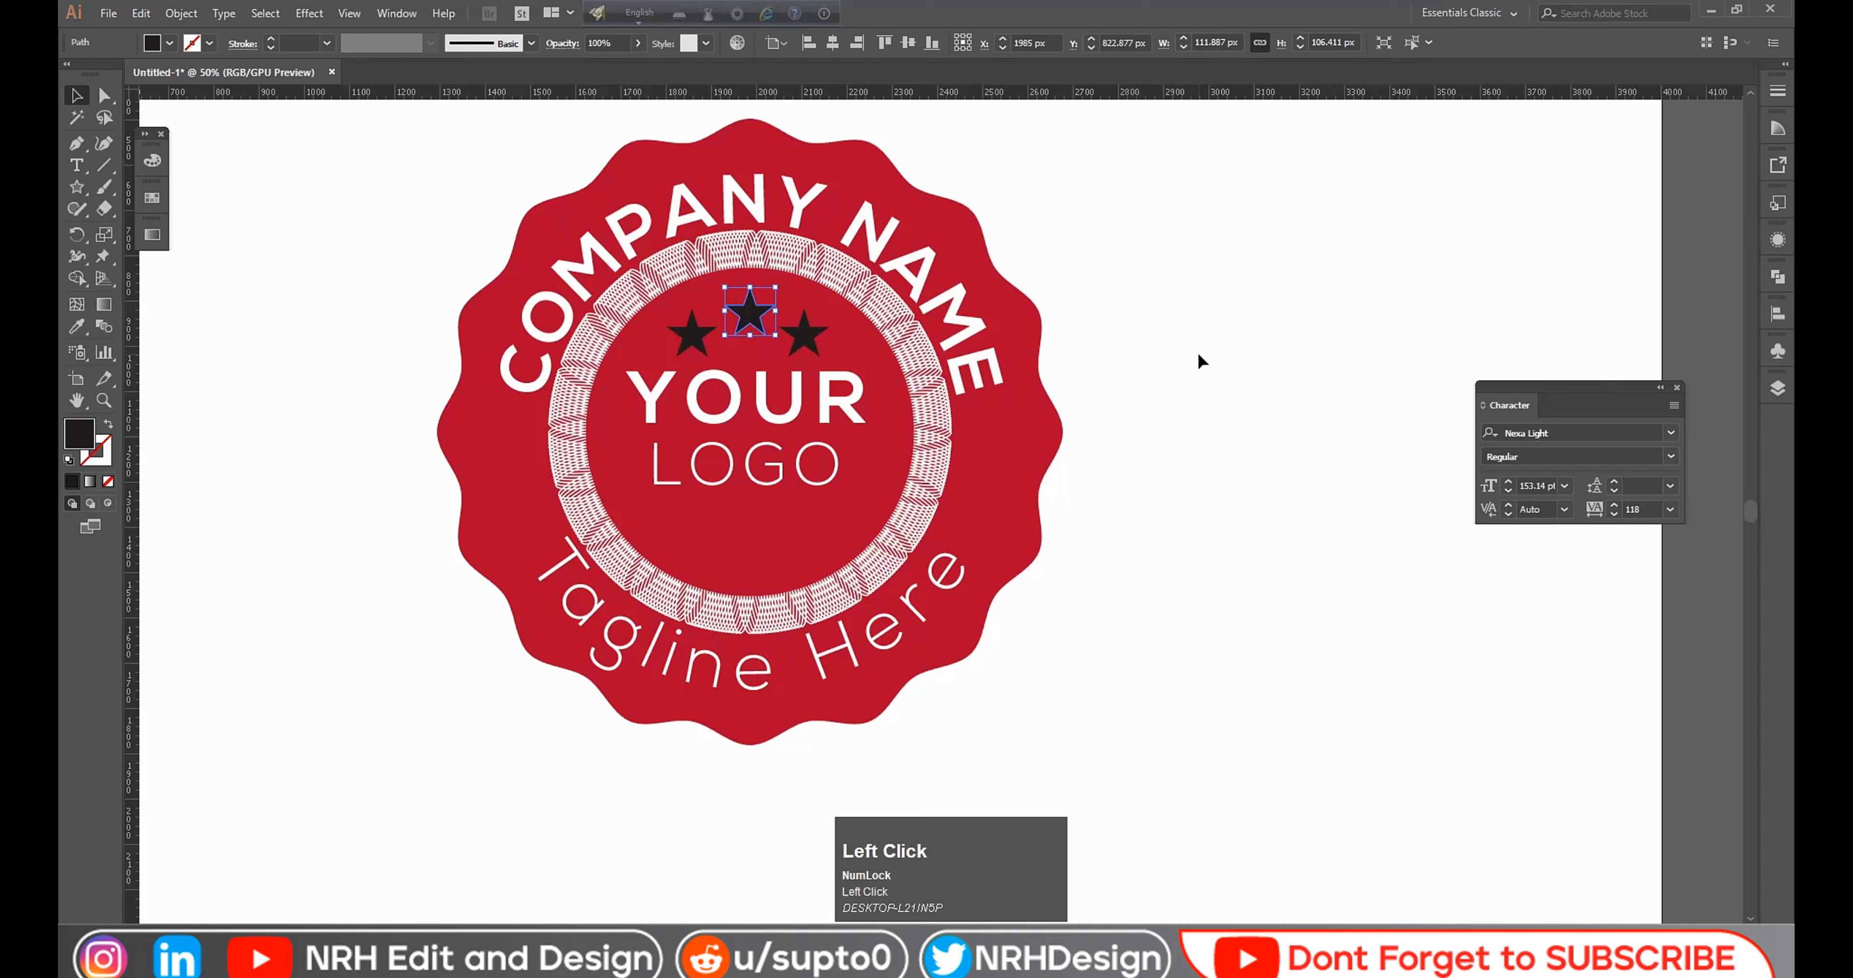
Step: Spread the two side stars above YOUR outward by about 9 px each, away from the central star
click(817, 335)
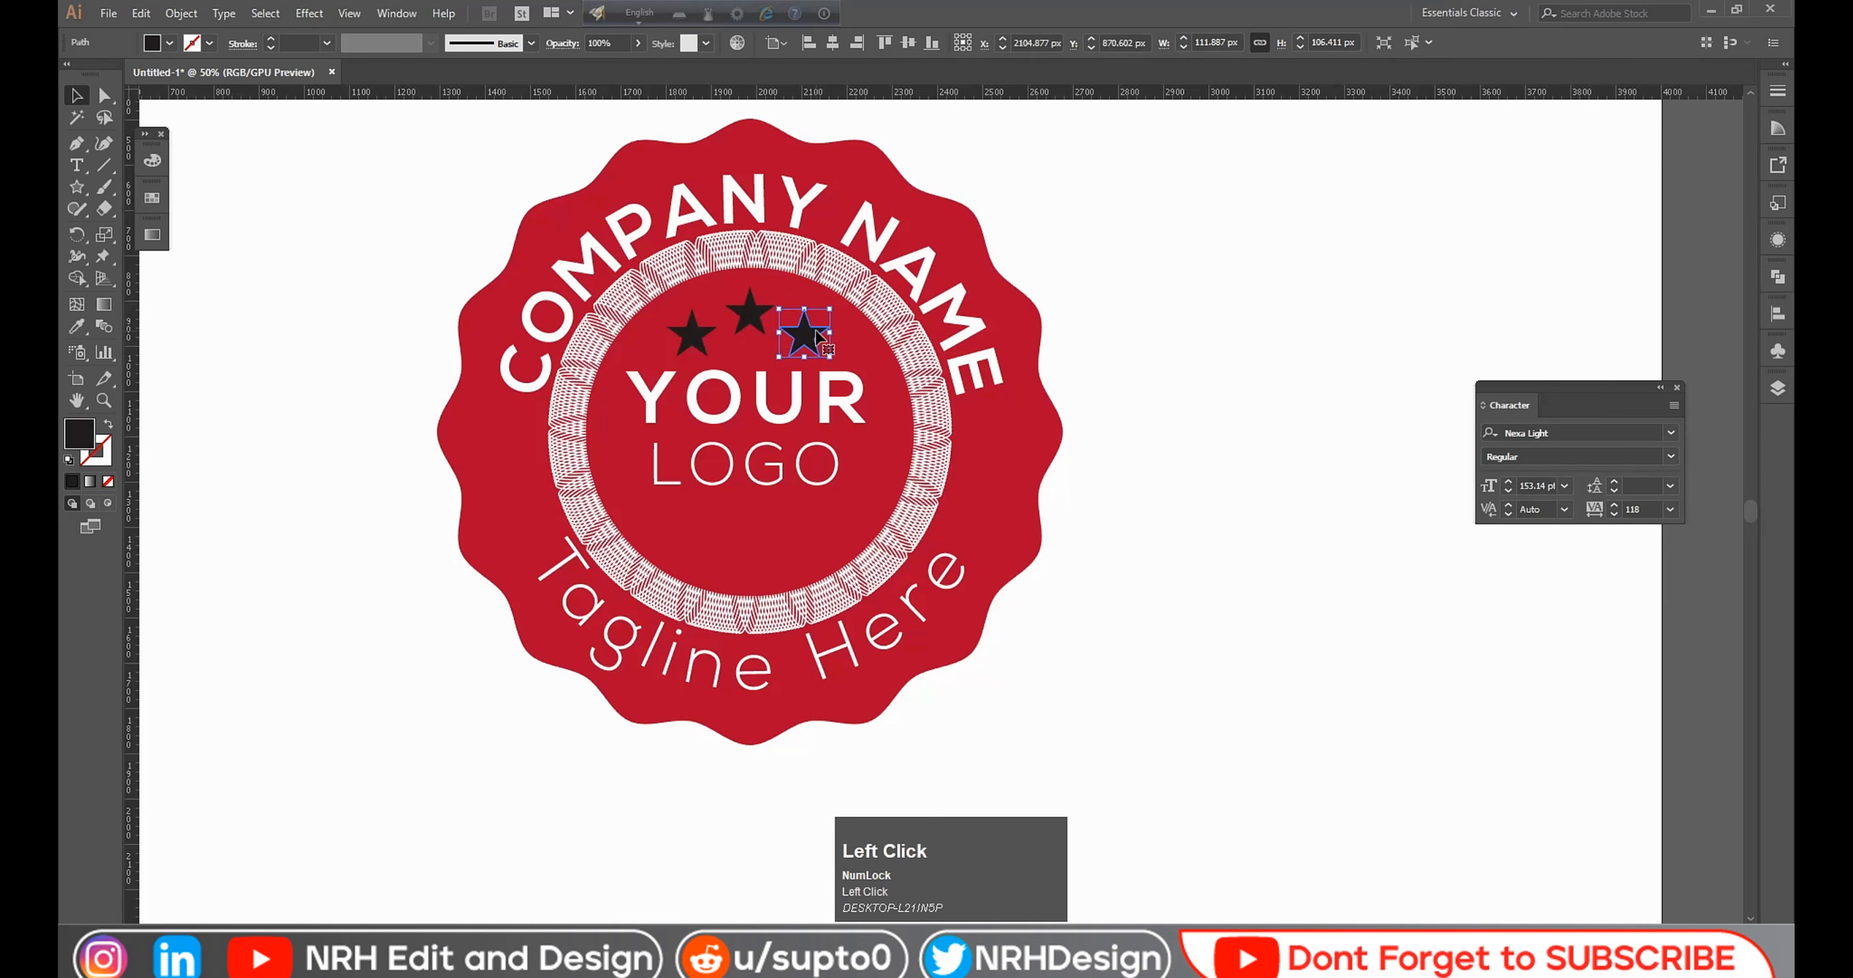
key(Right)
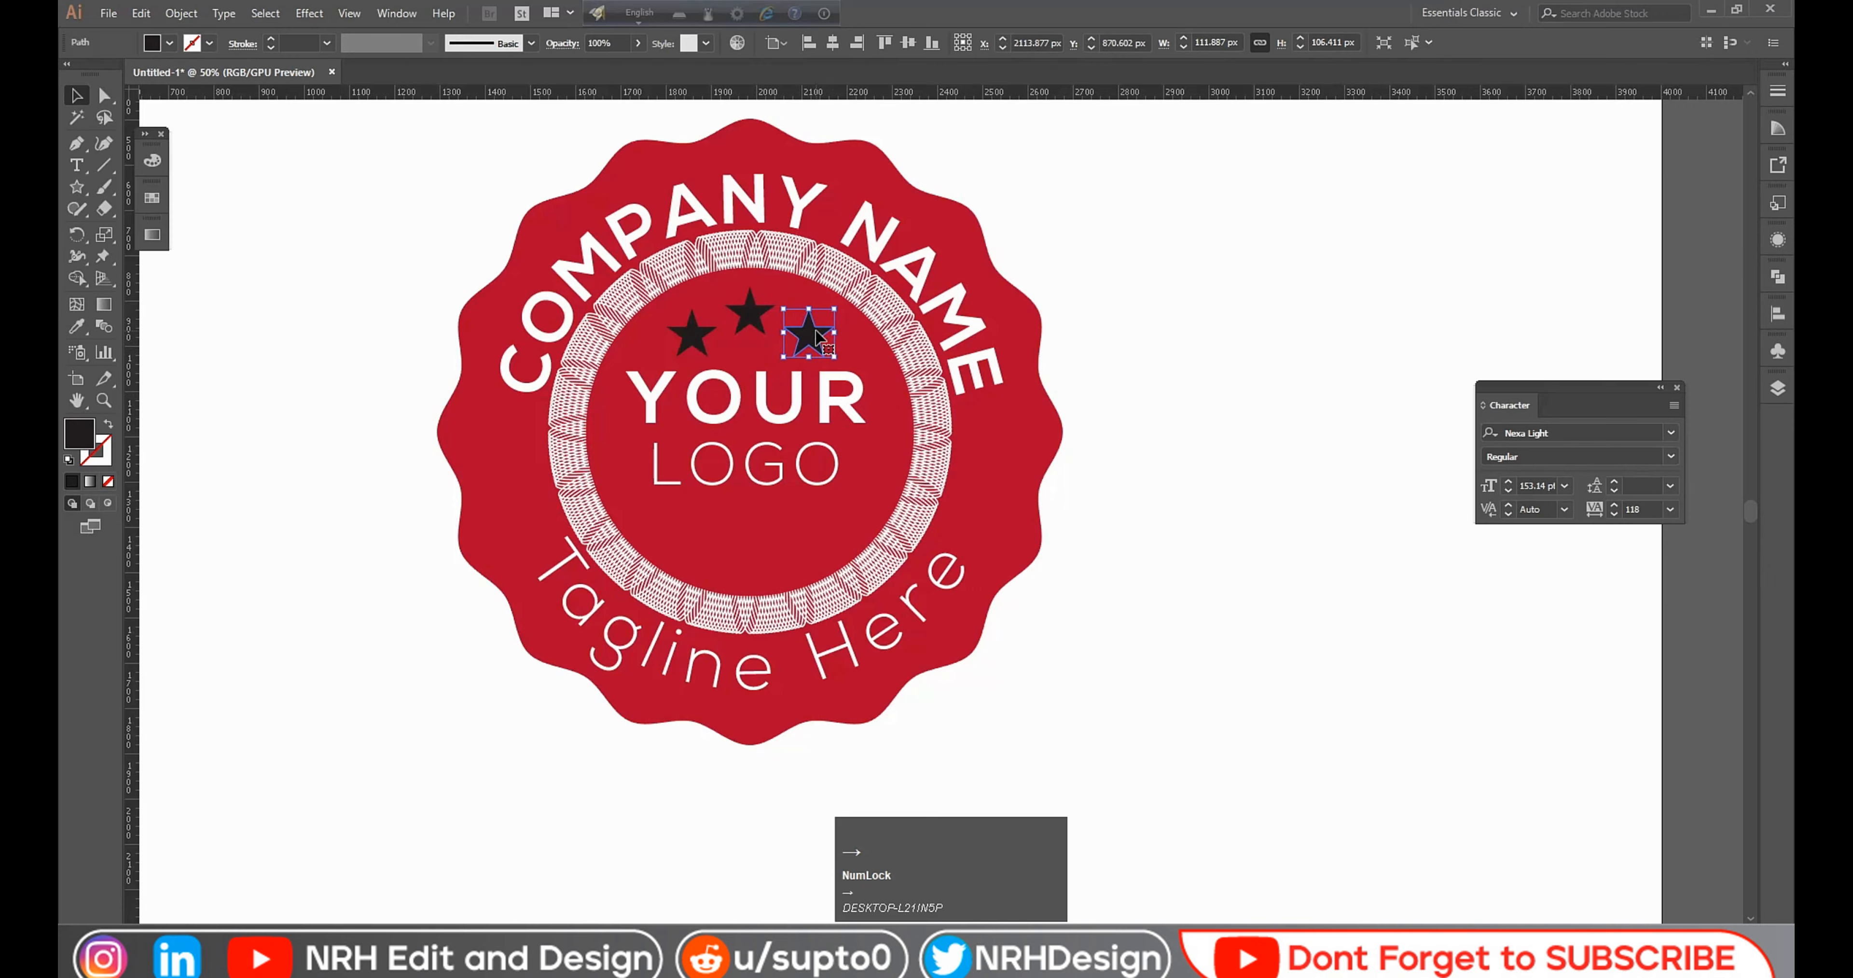
click(685, 343)
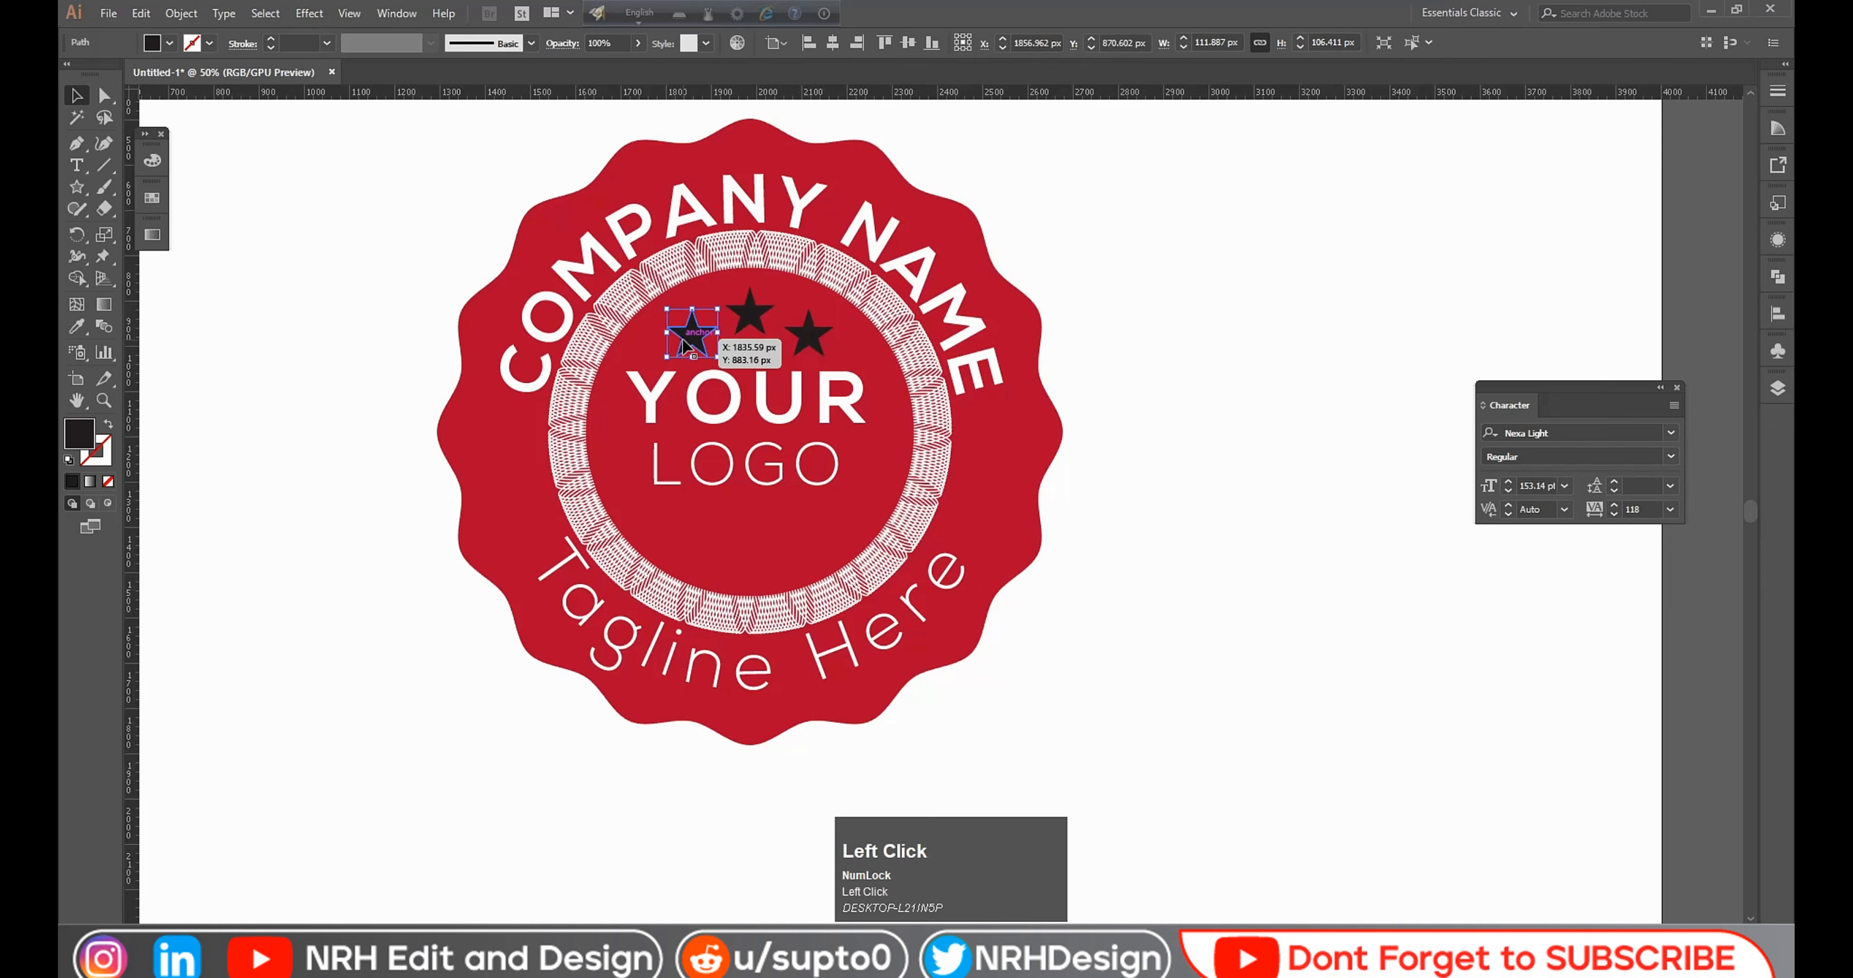
key(Left)
key(Left)
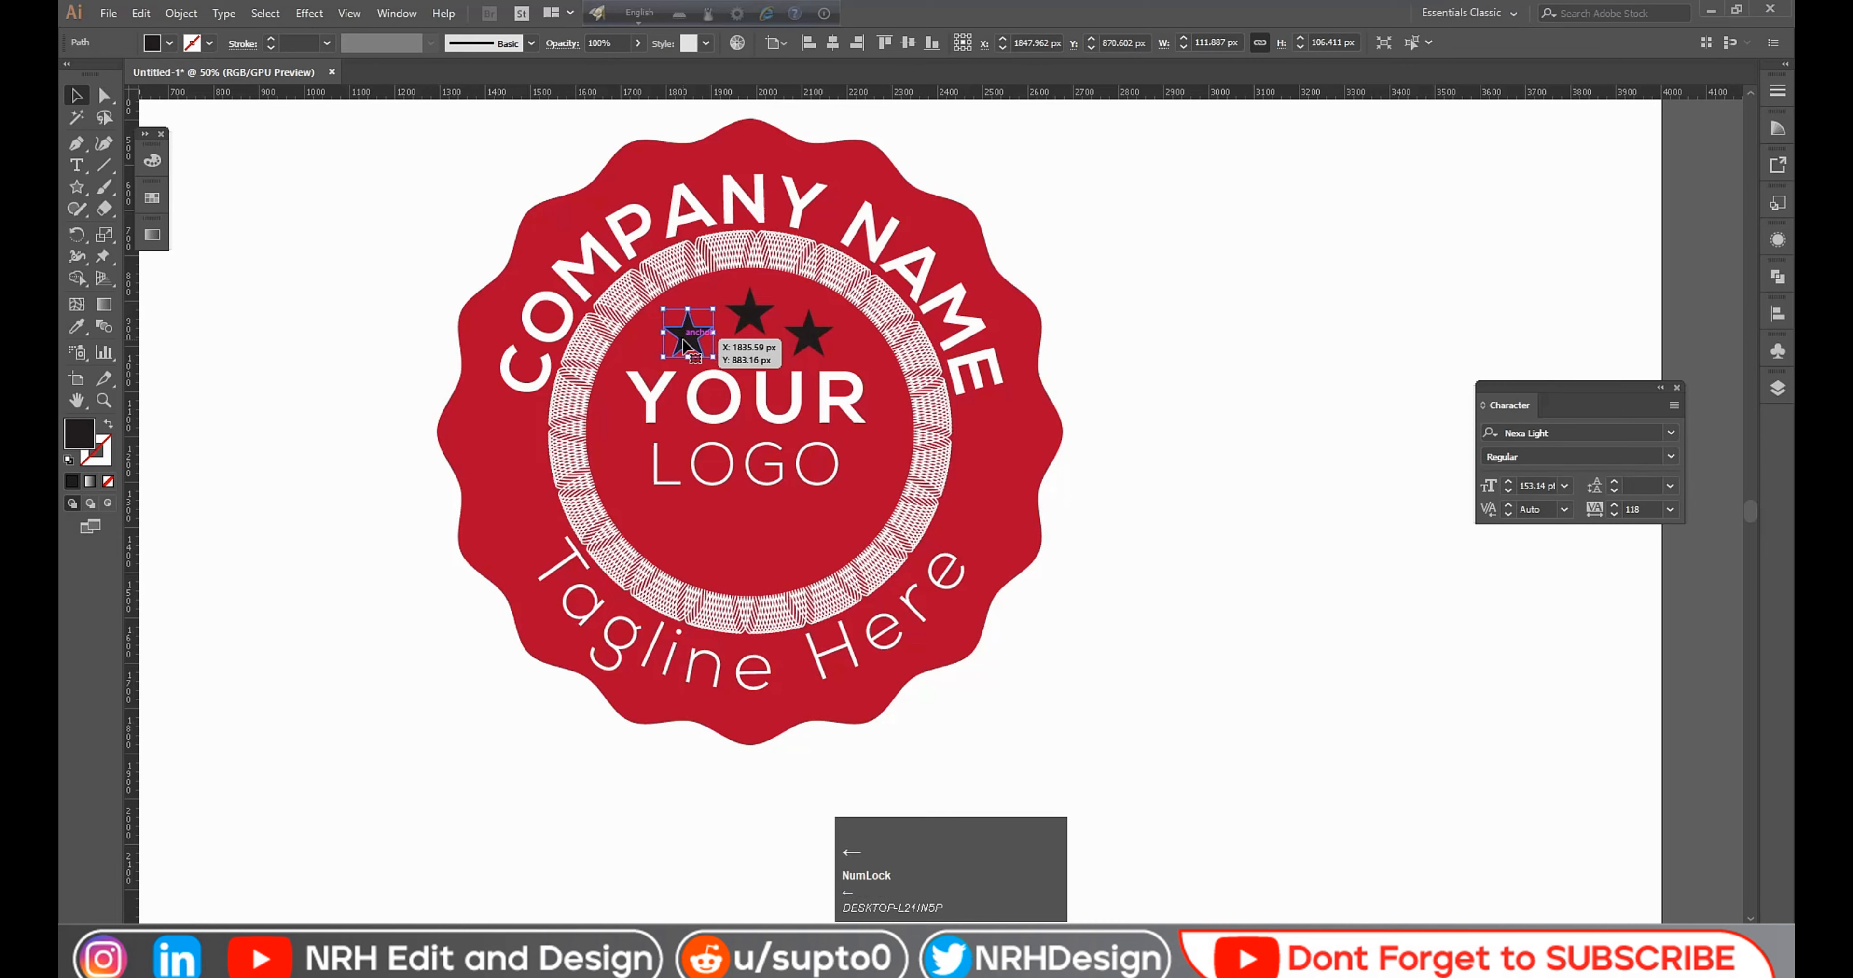
click(1186, 422)
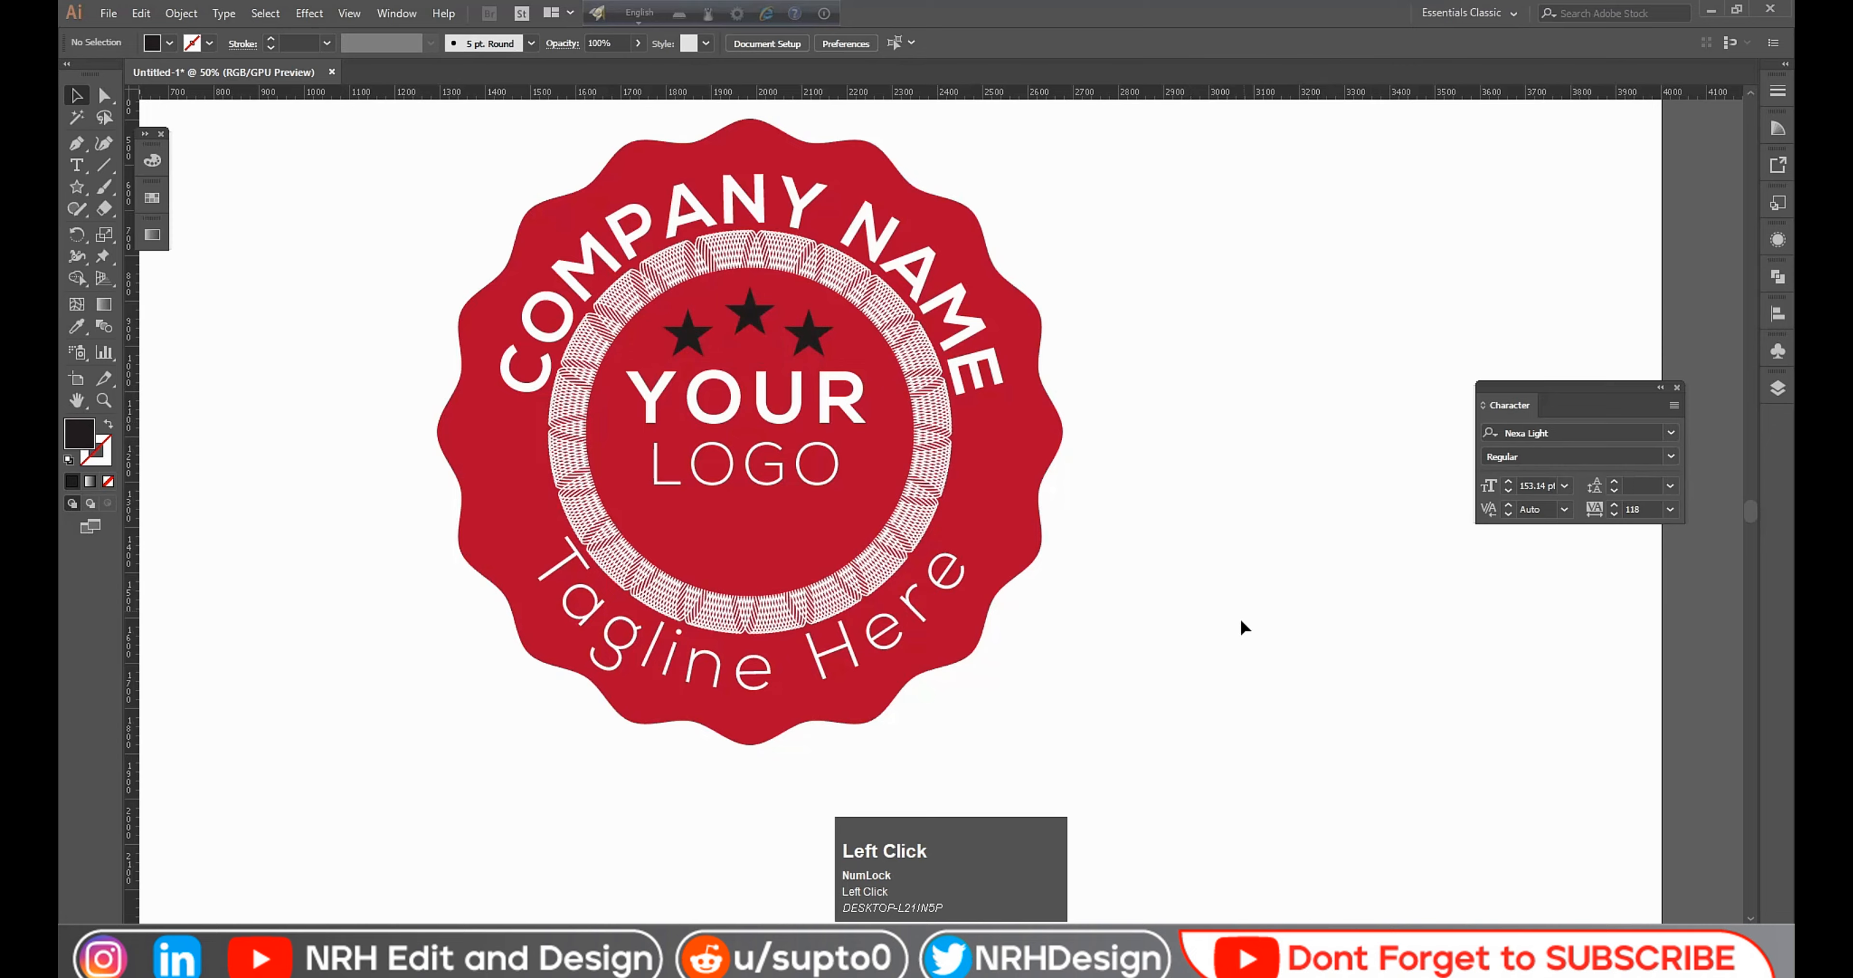
click(829, 351)
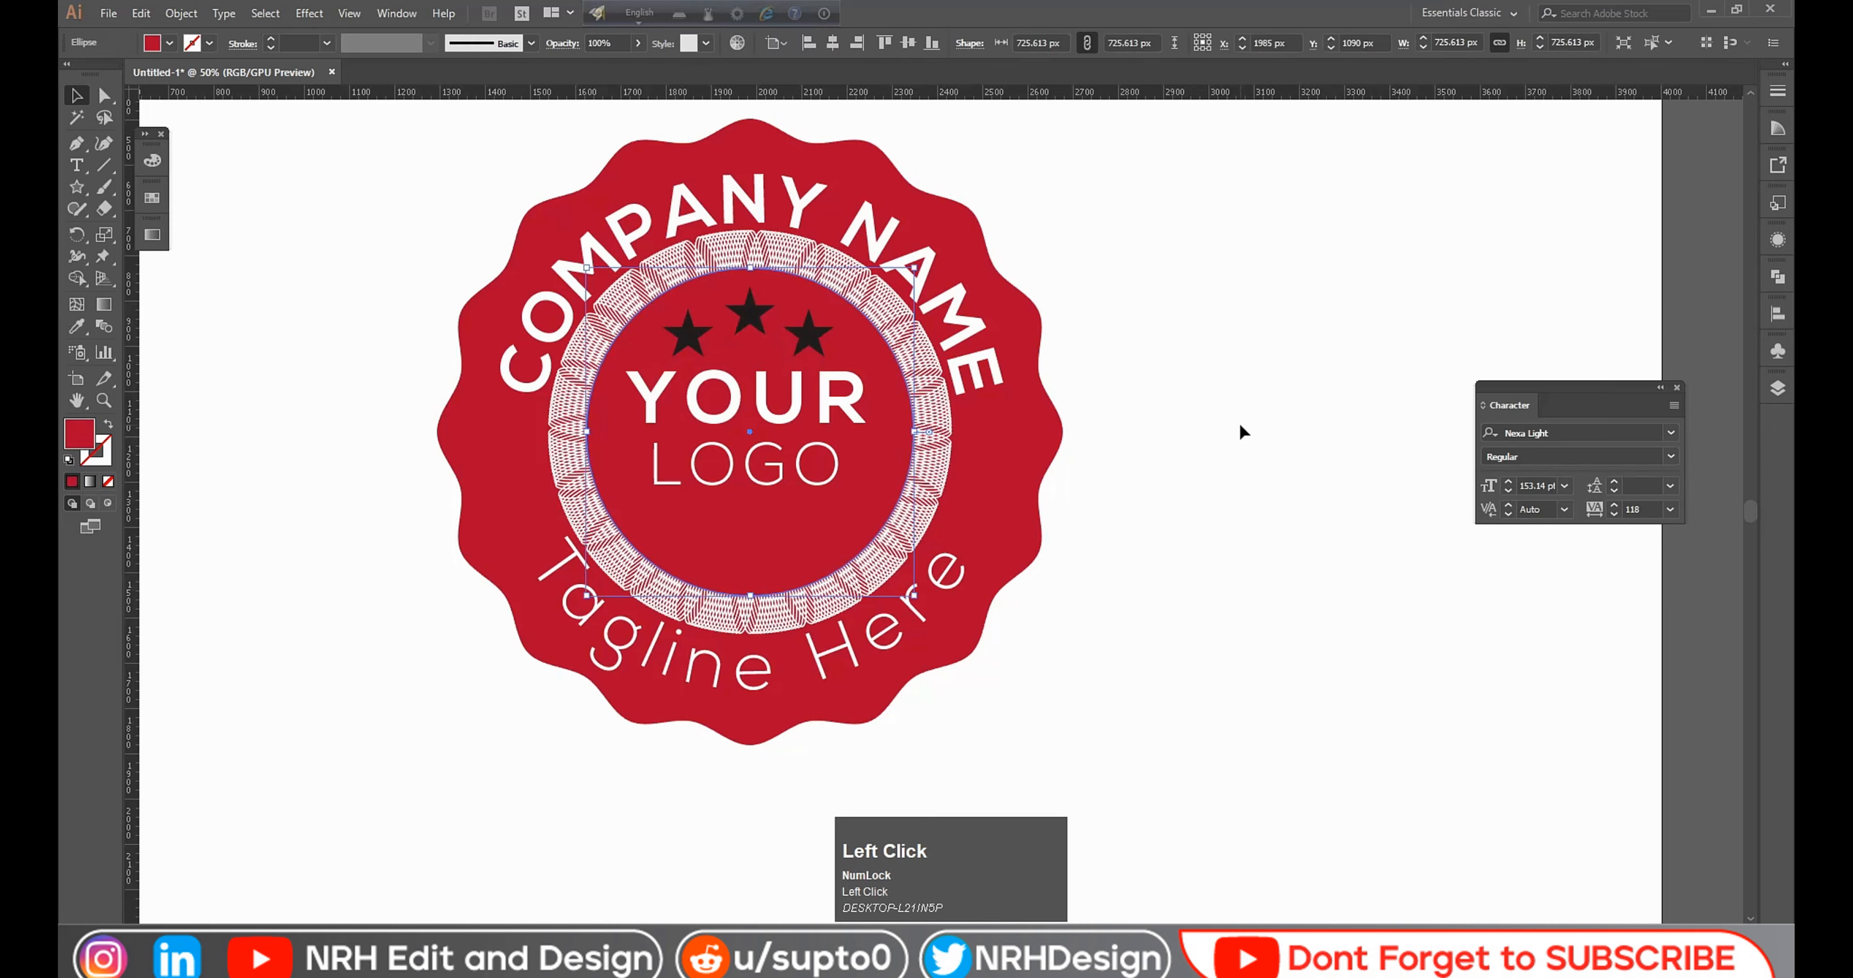
click(1240, 424)
click(800, 339)
click(745, 317)
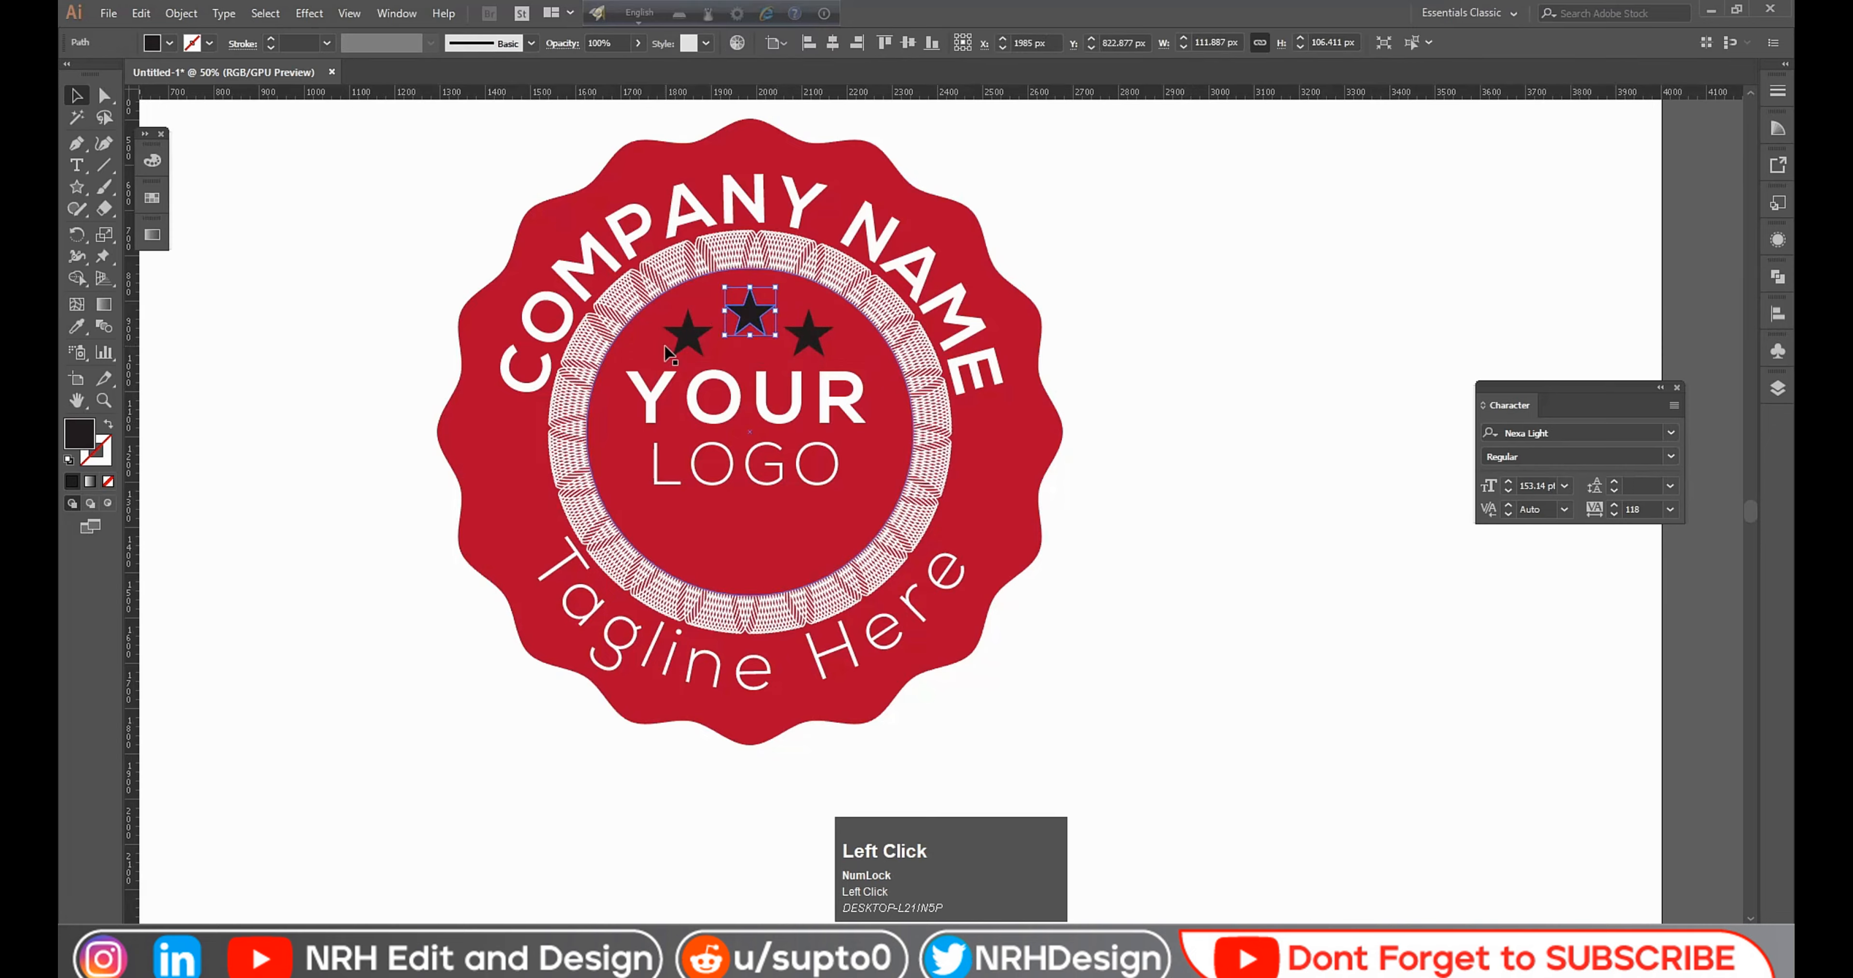
shift+click(683, 342)
shift+click(814, 354)
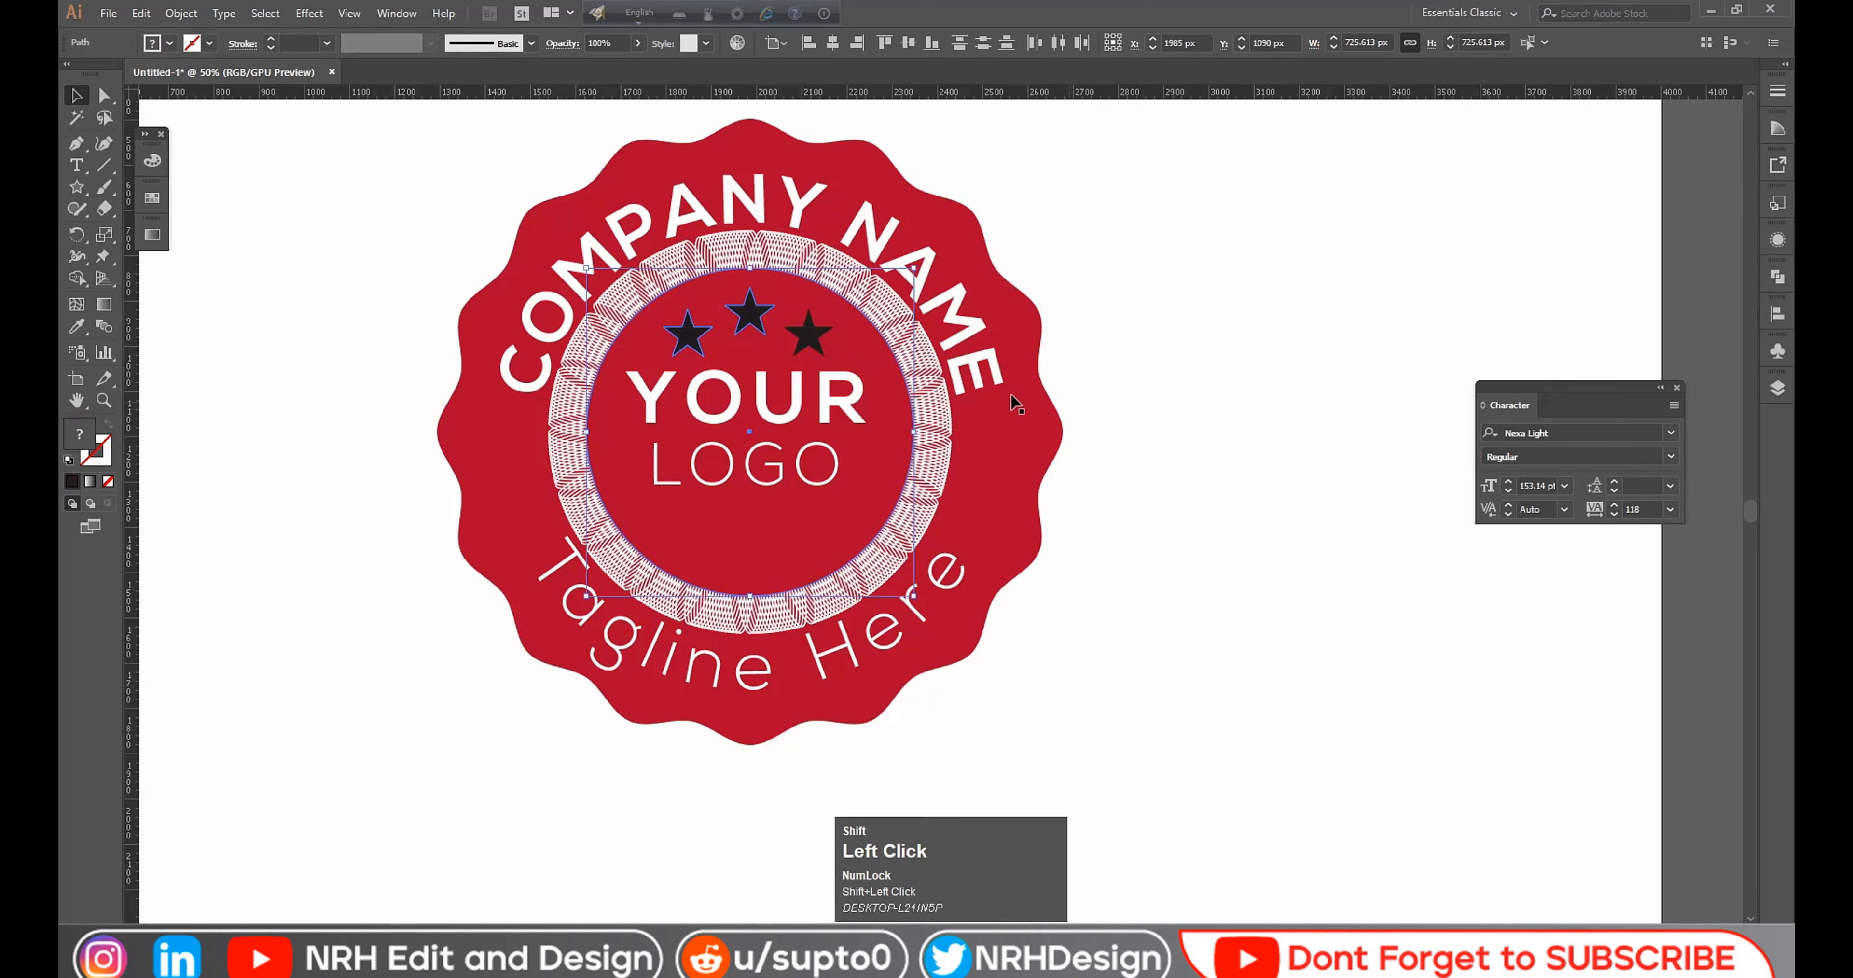
click(1159, 413)
Step: Group the three stars above YOUR
click(809, 333)
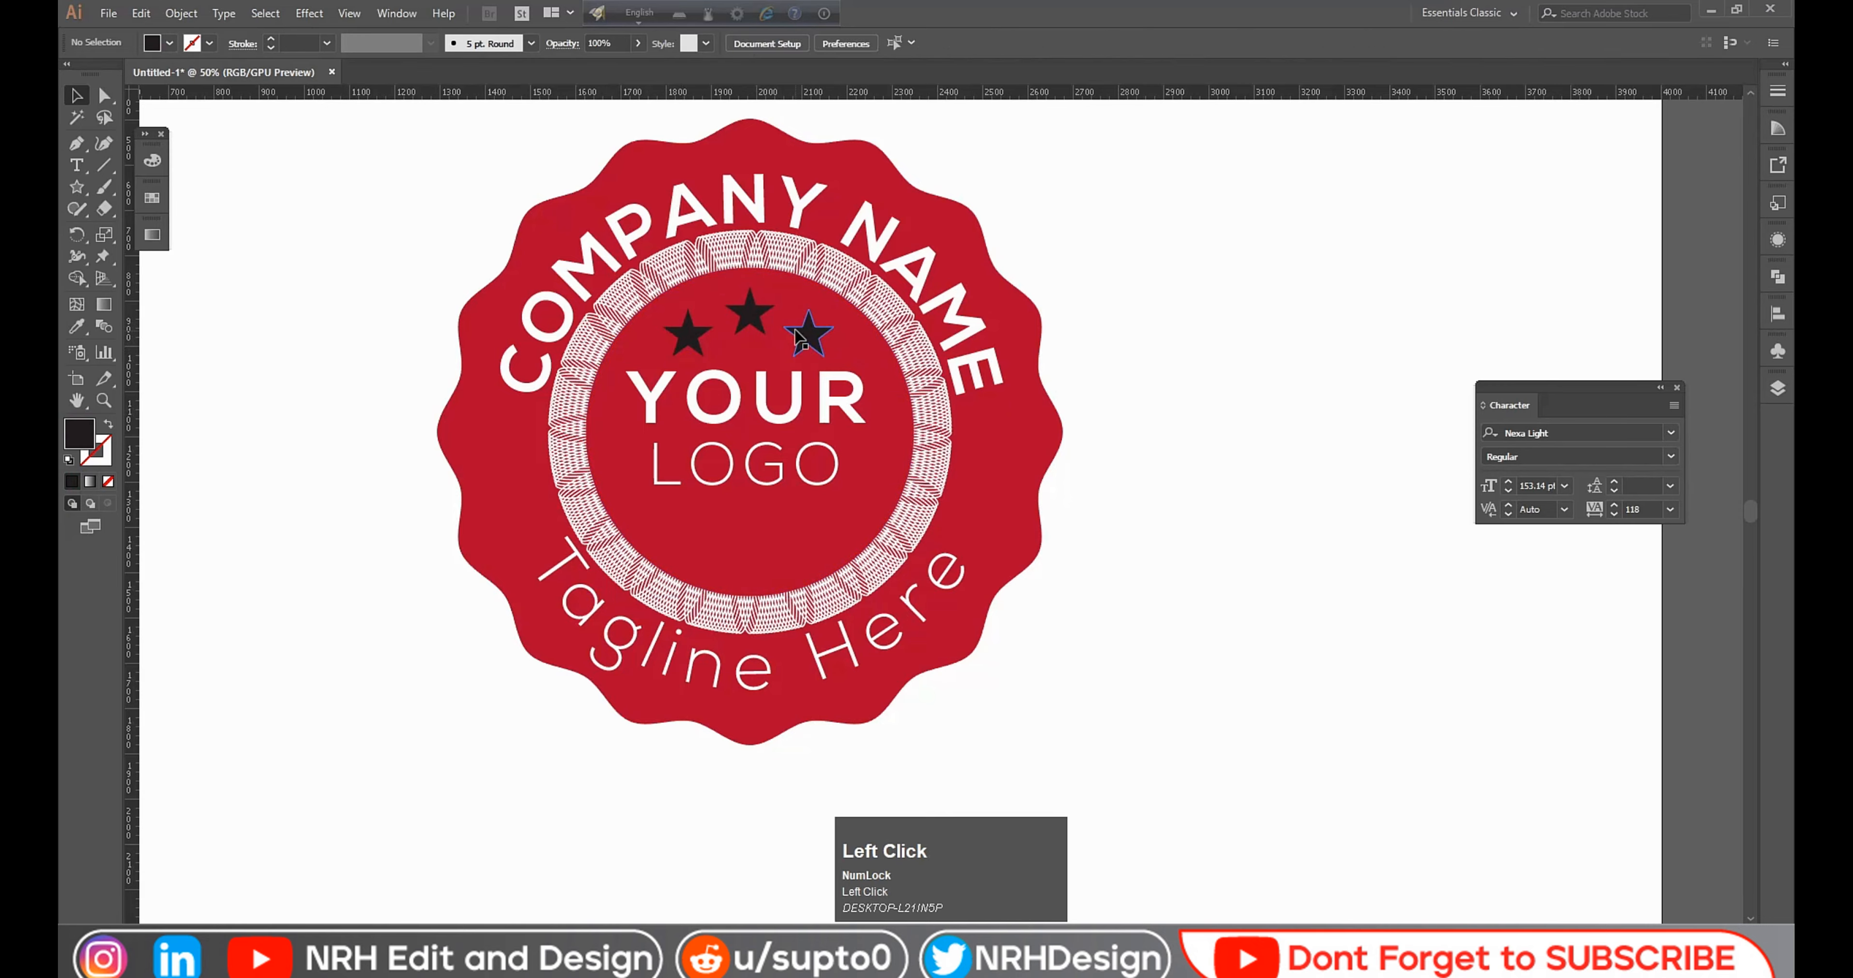
shift+click(748, 316)
shift+click(690, 338)
right_click(701, 349)
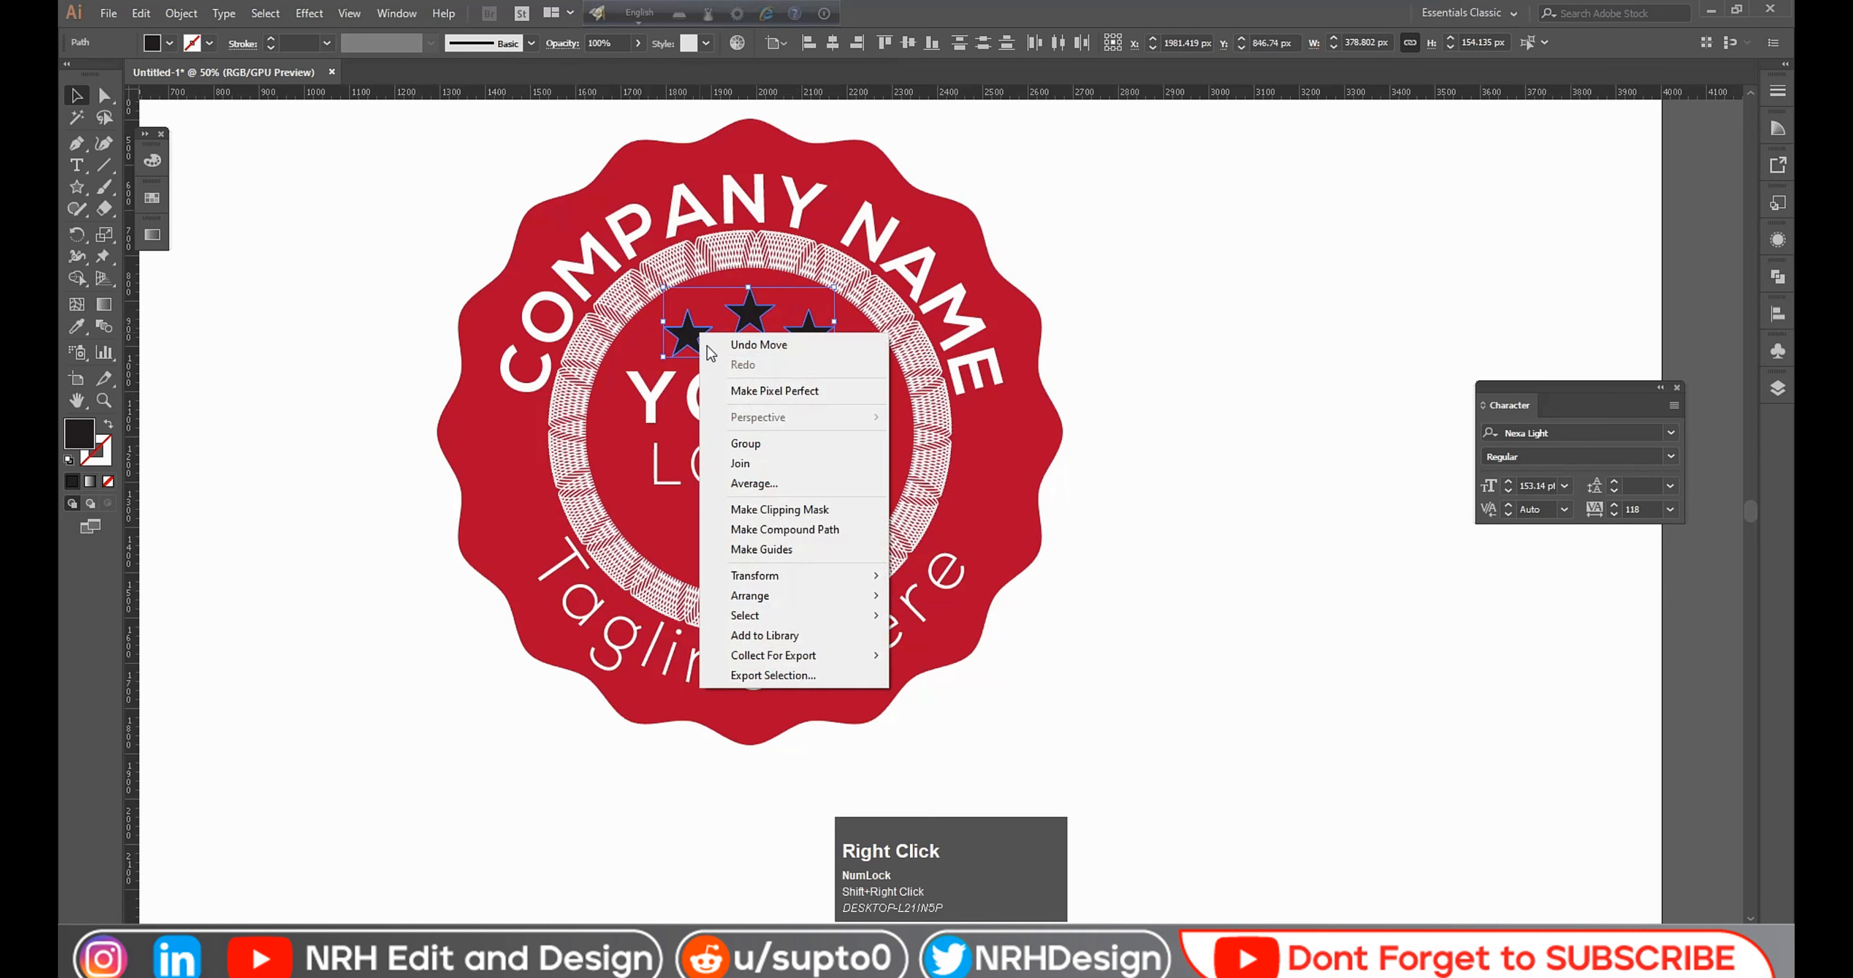
click(765, 443)
click(1179, 434)
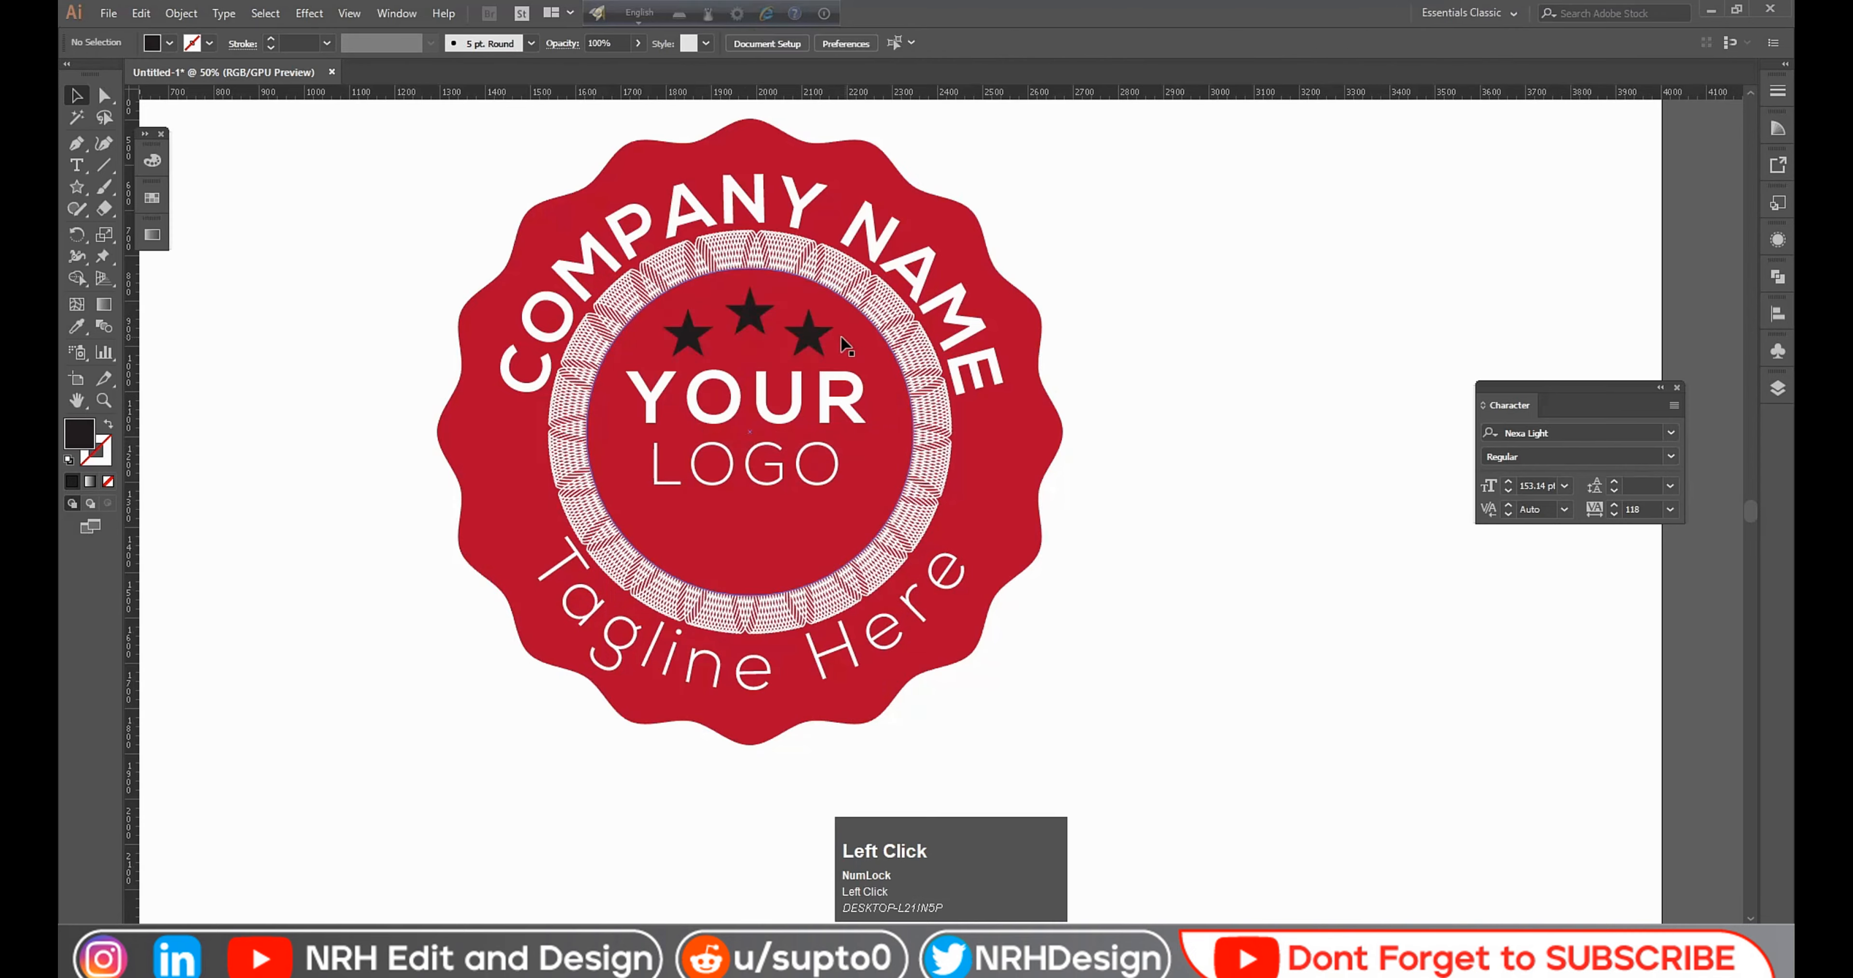
Step: Duplicate the star group below LOGO inside the inner circle and rotate the copy 180°
click(820, 345)
drag(820, 349, 624, 575)
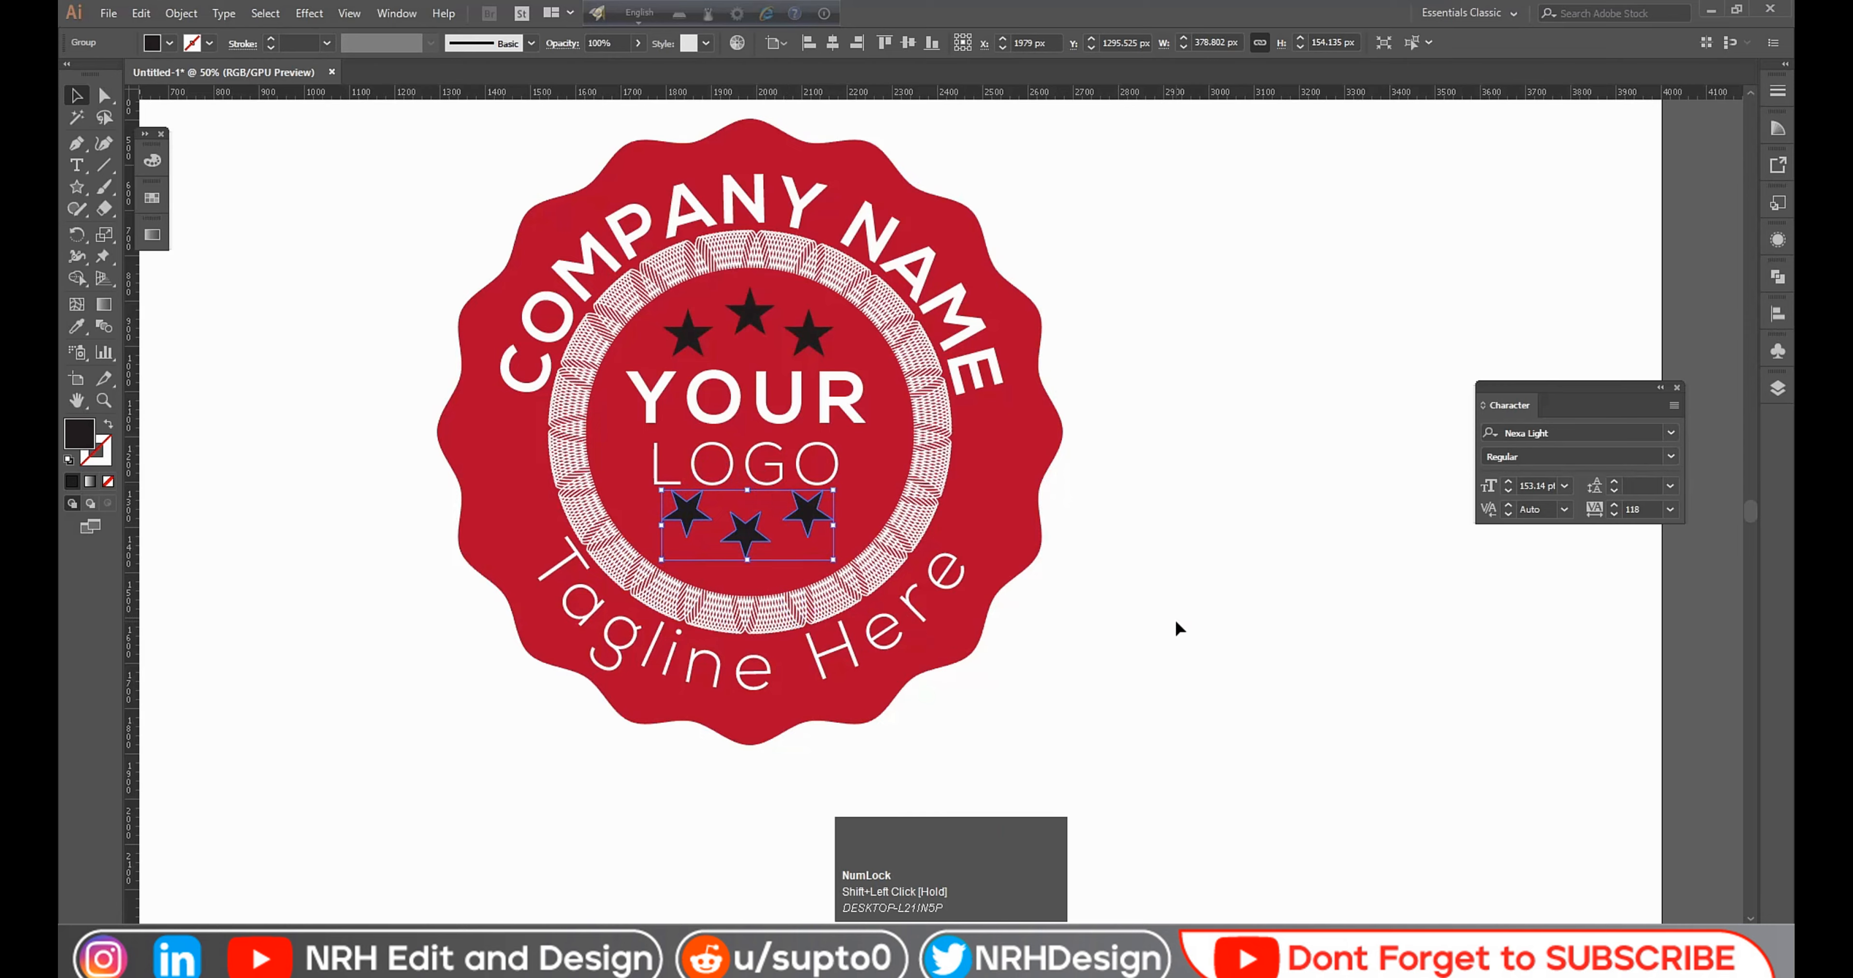
click(1237, 612)
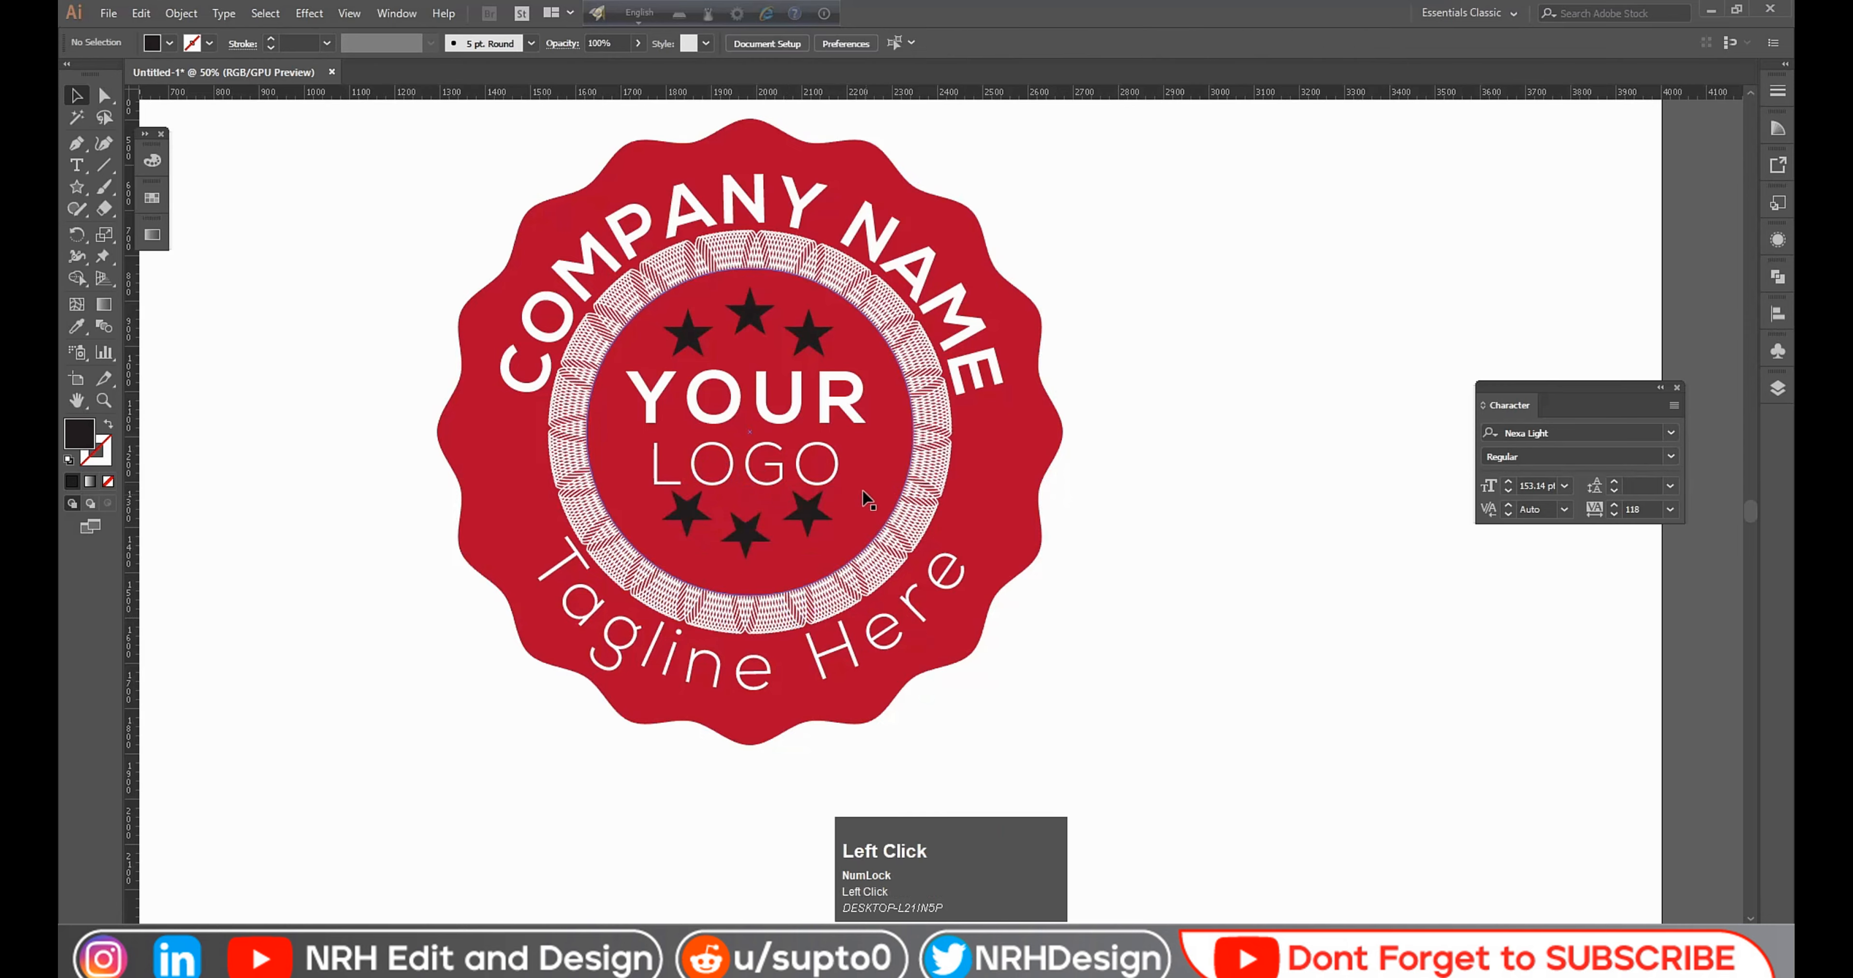
Step: Try centring the upper star group horizontally on the lower one, and undo the alignment and the lower group's rotation
click(807, 333)
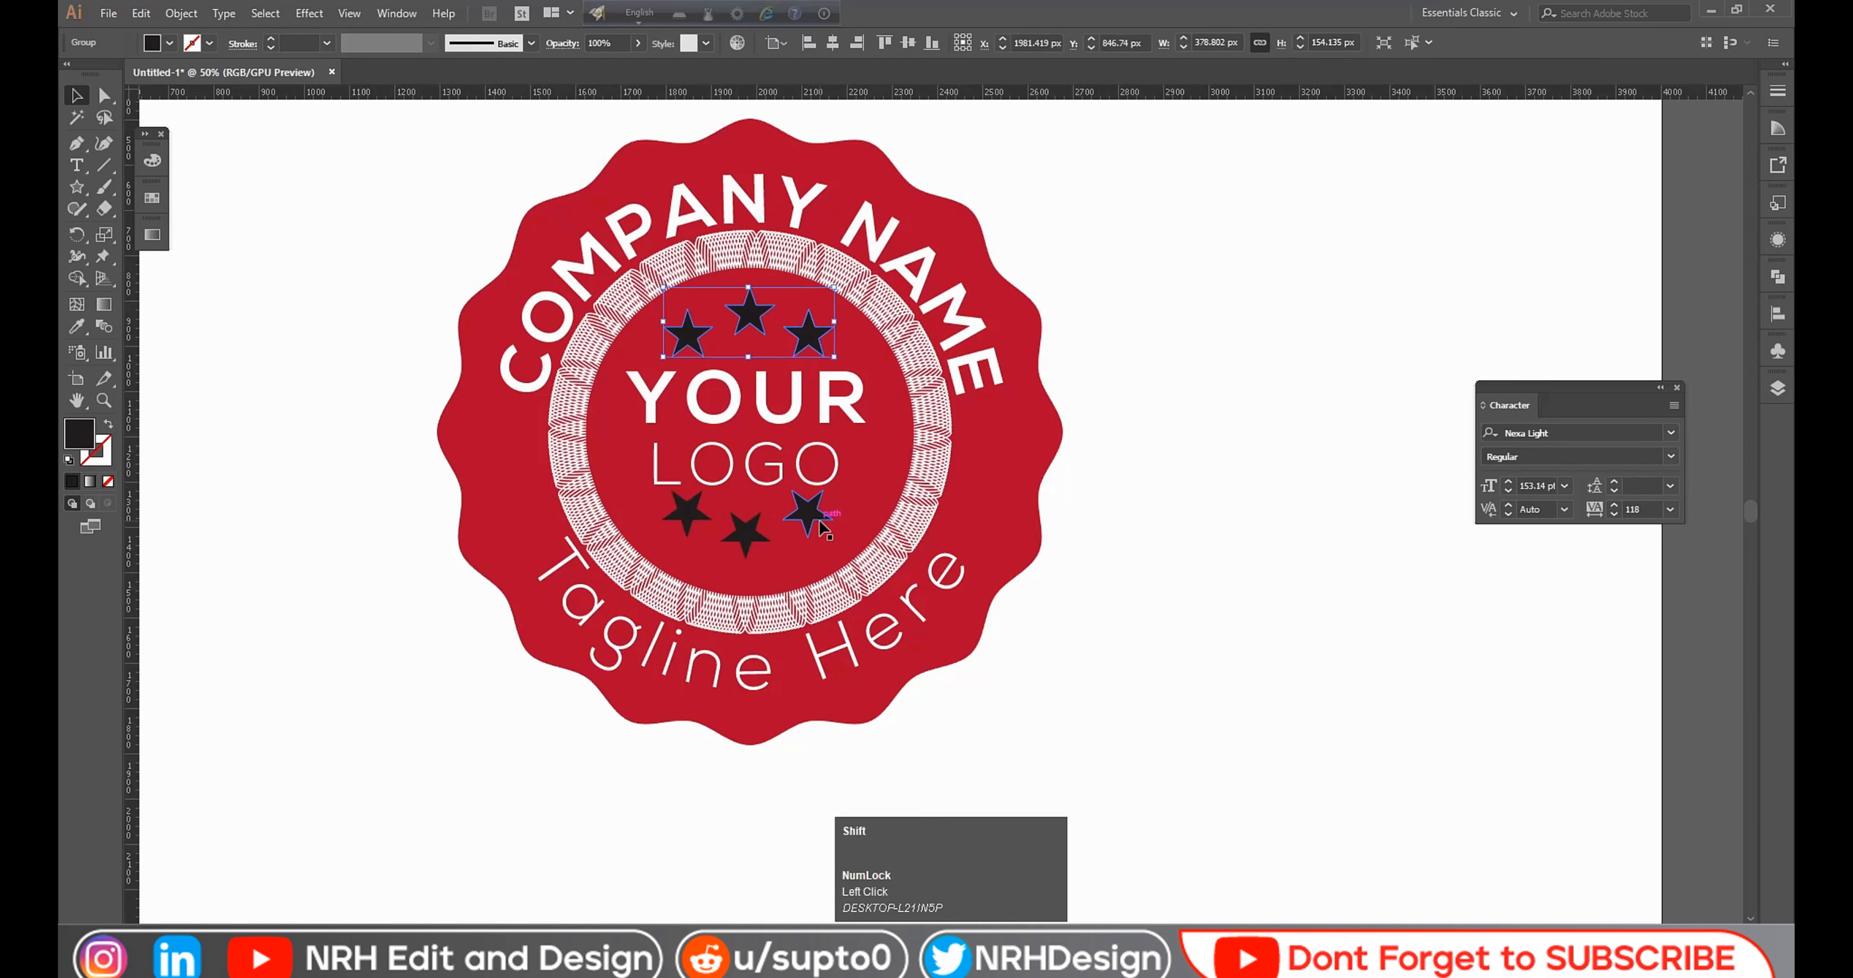
shift+click(822, 532)
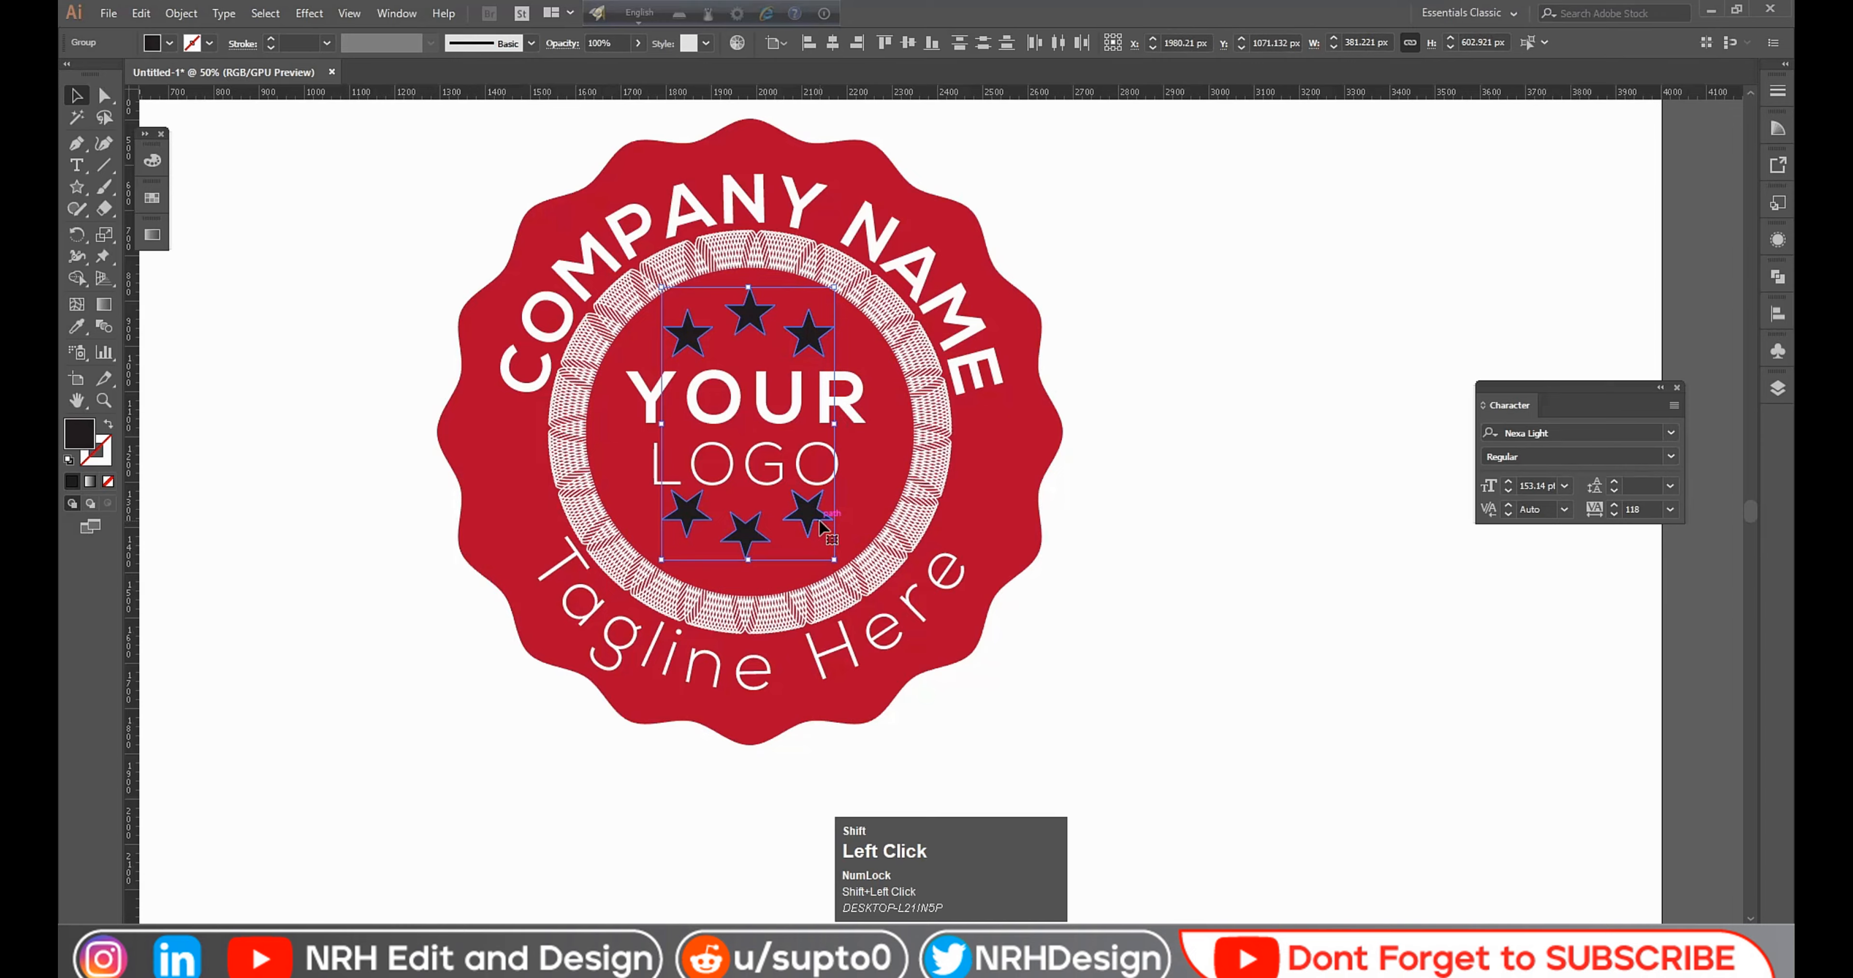
click(831, 45)
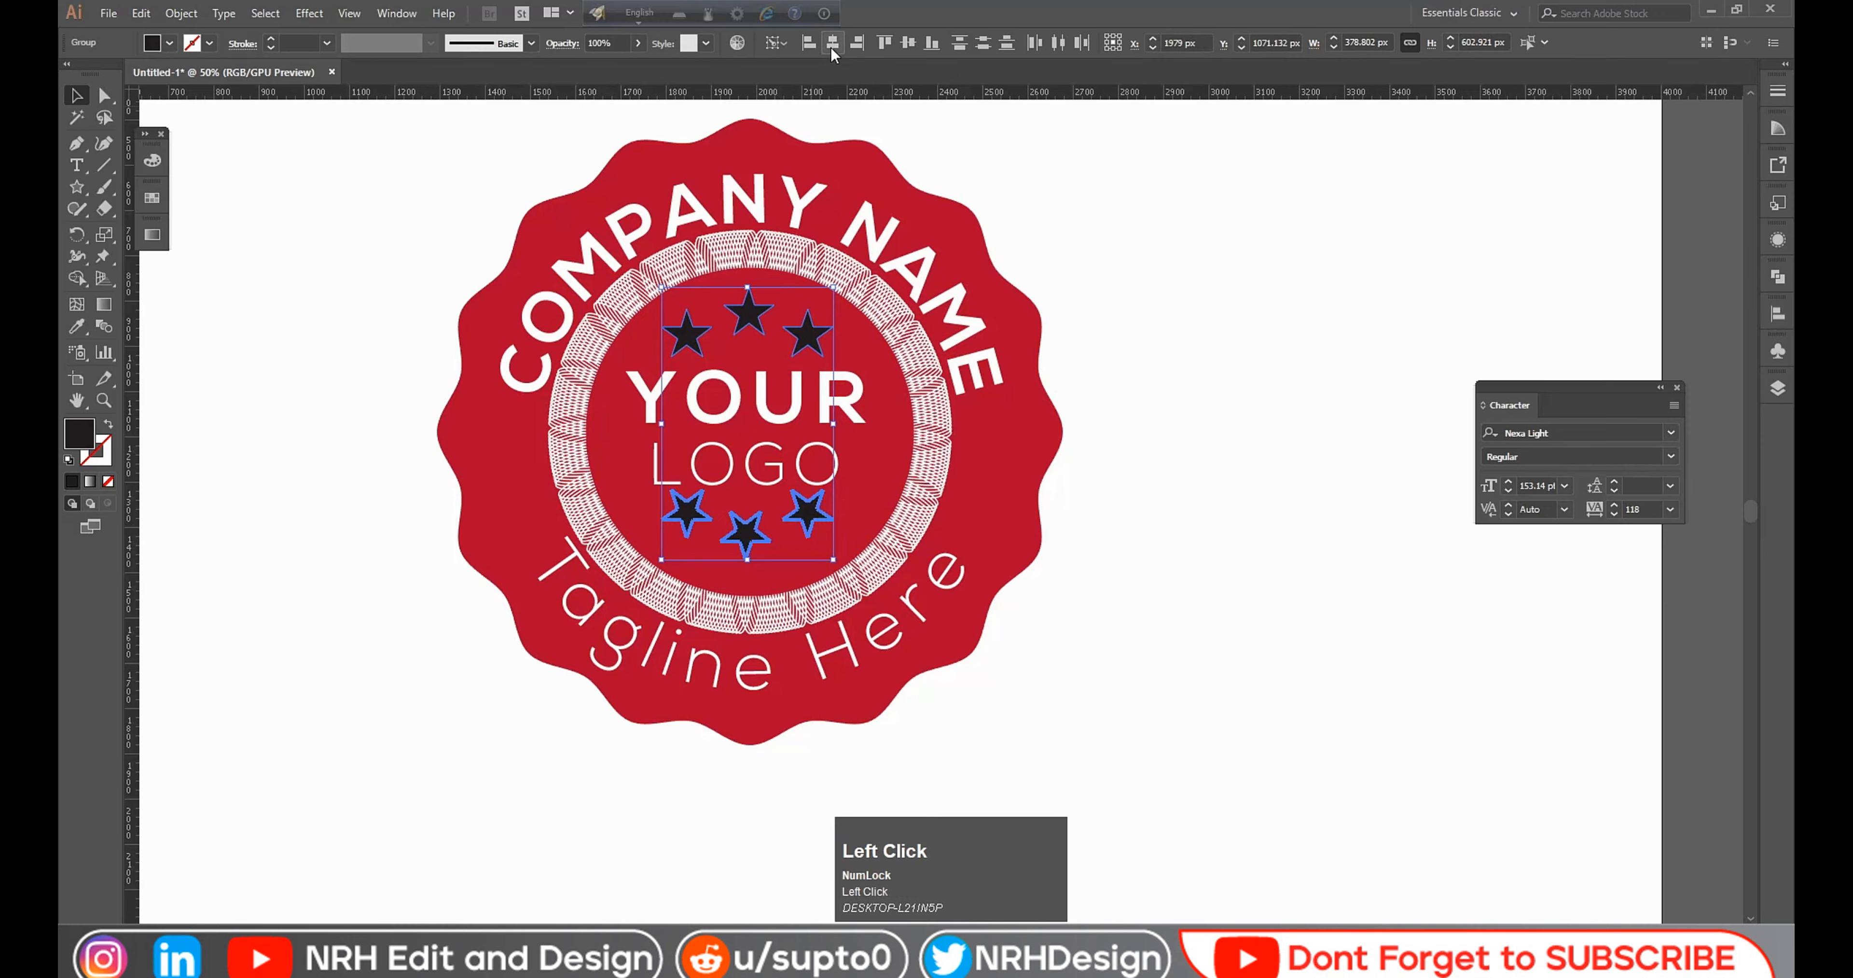
click(1303, 349)
key(ctrl+z)
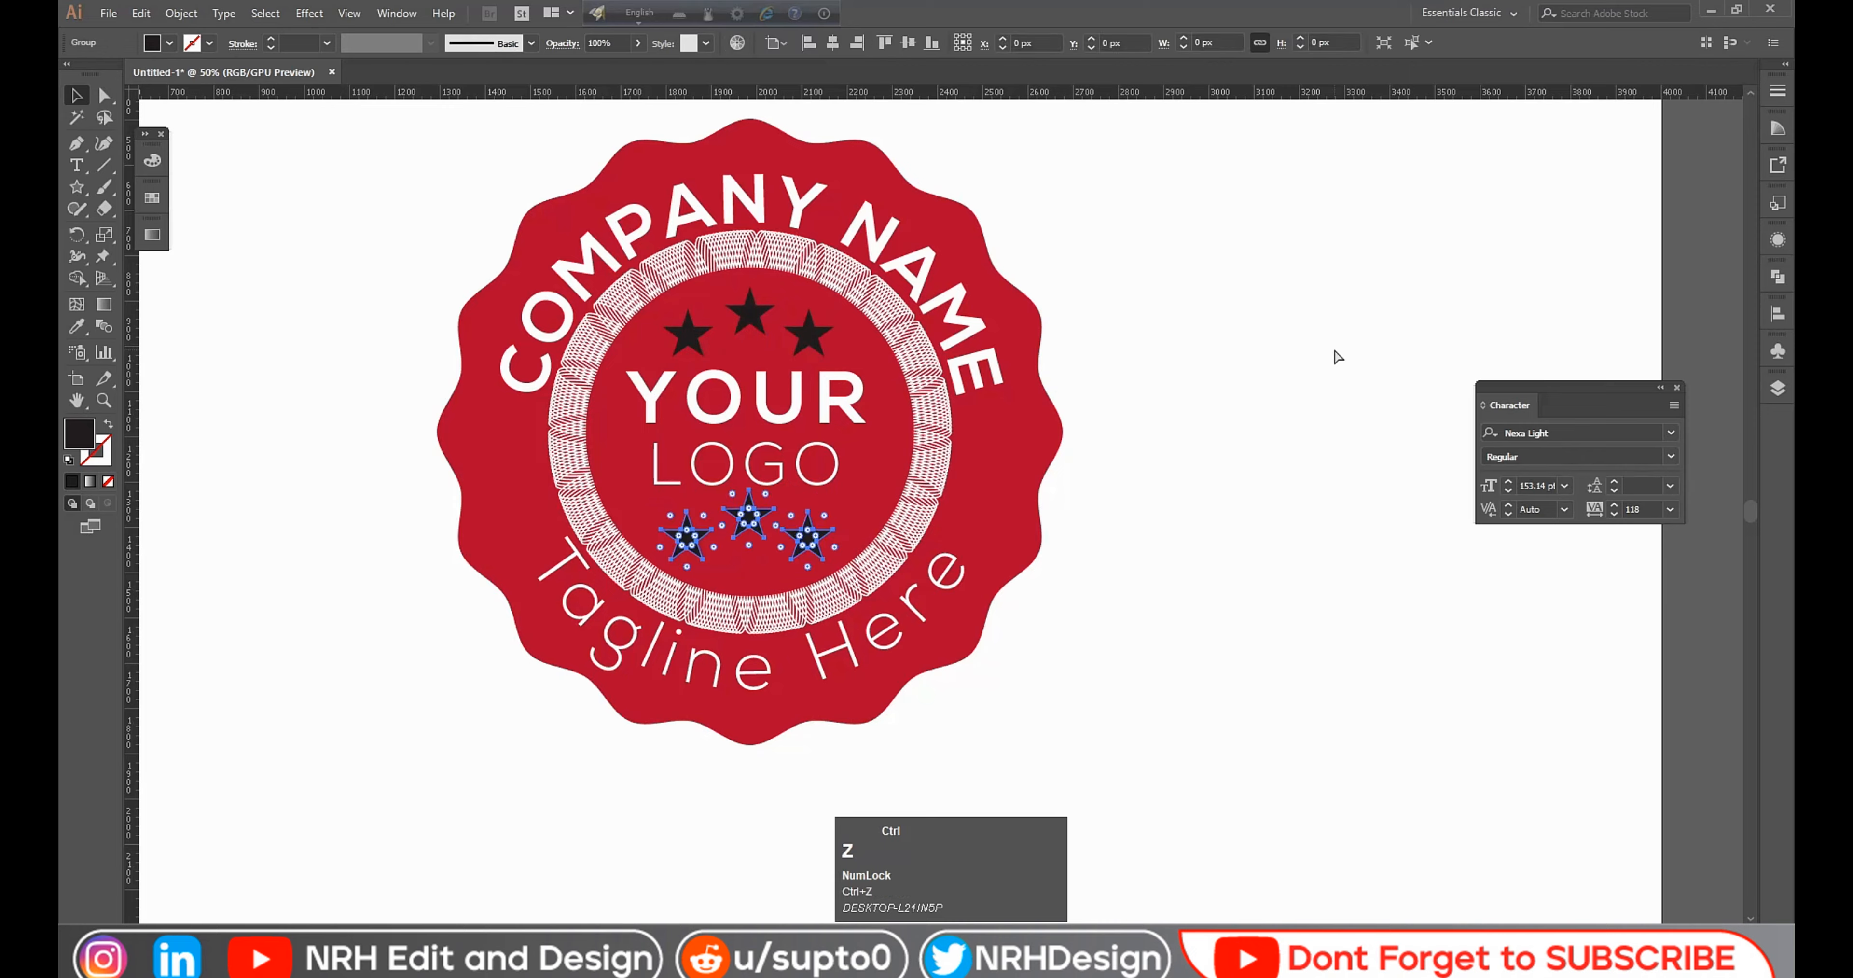
Step: Rotate the star group below LOGO 180° in place so that its arc mirrors the upper group
click(1305, 351)
click(809, 536)
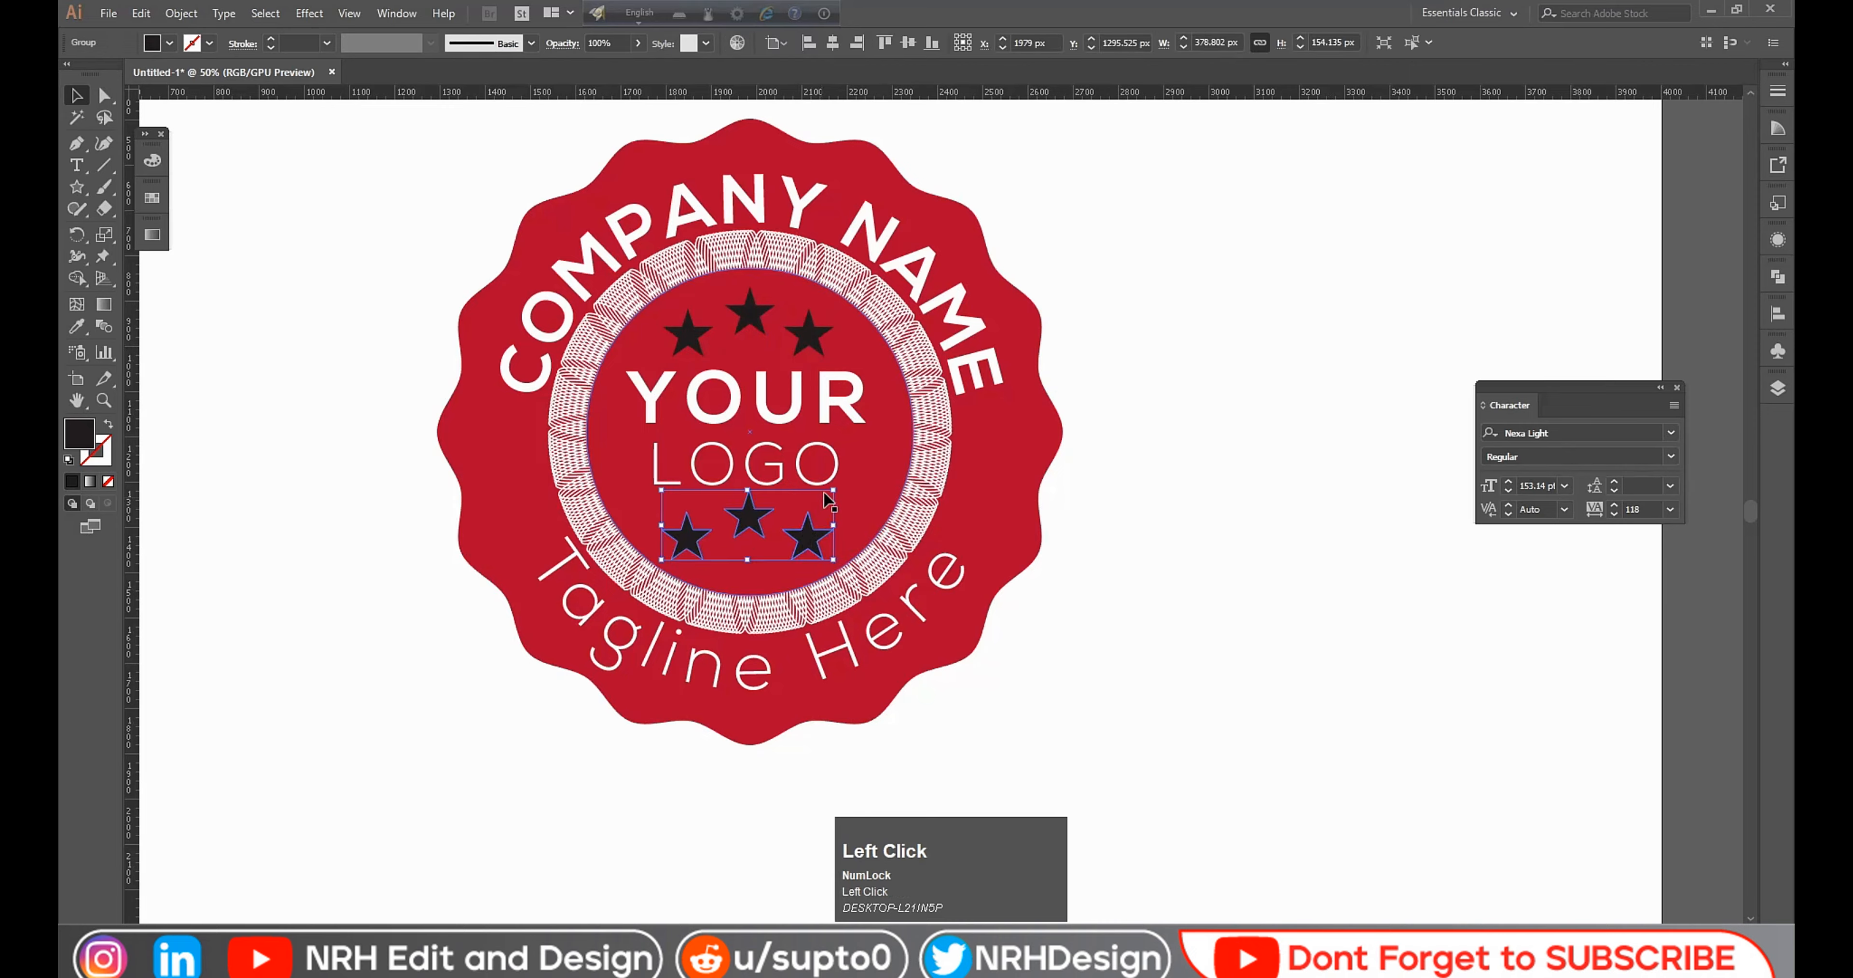
drag(840, 487, 567, 542)
click(1212, 643)
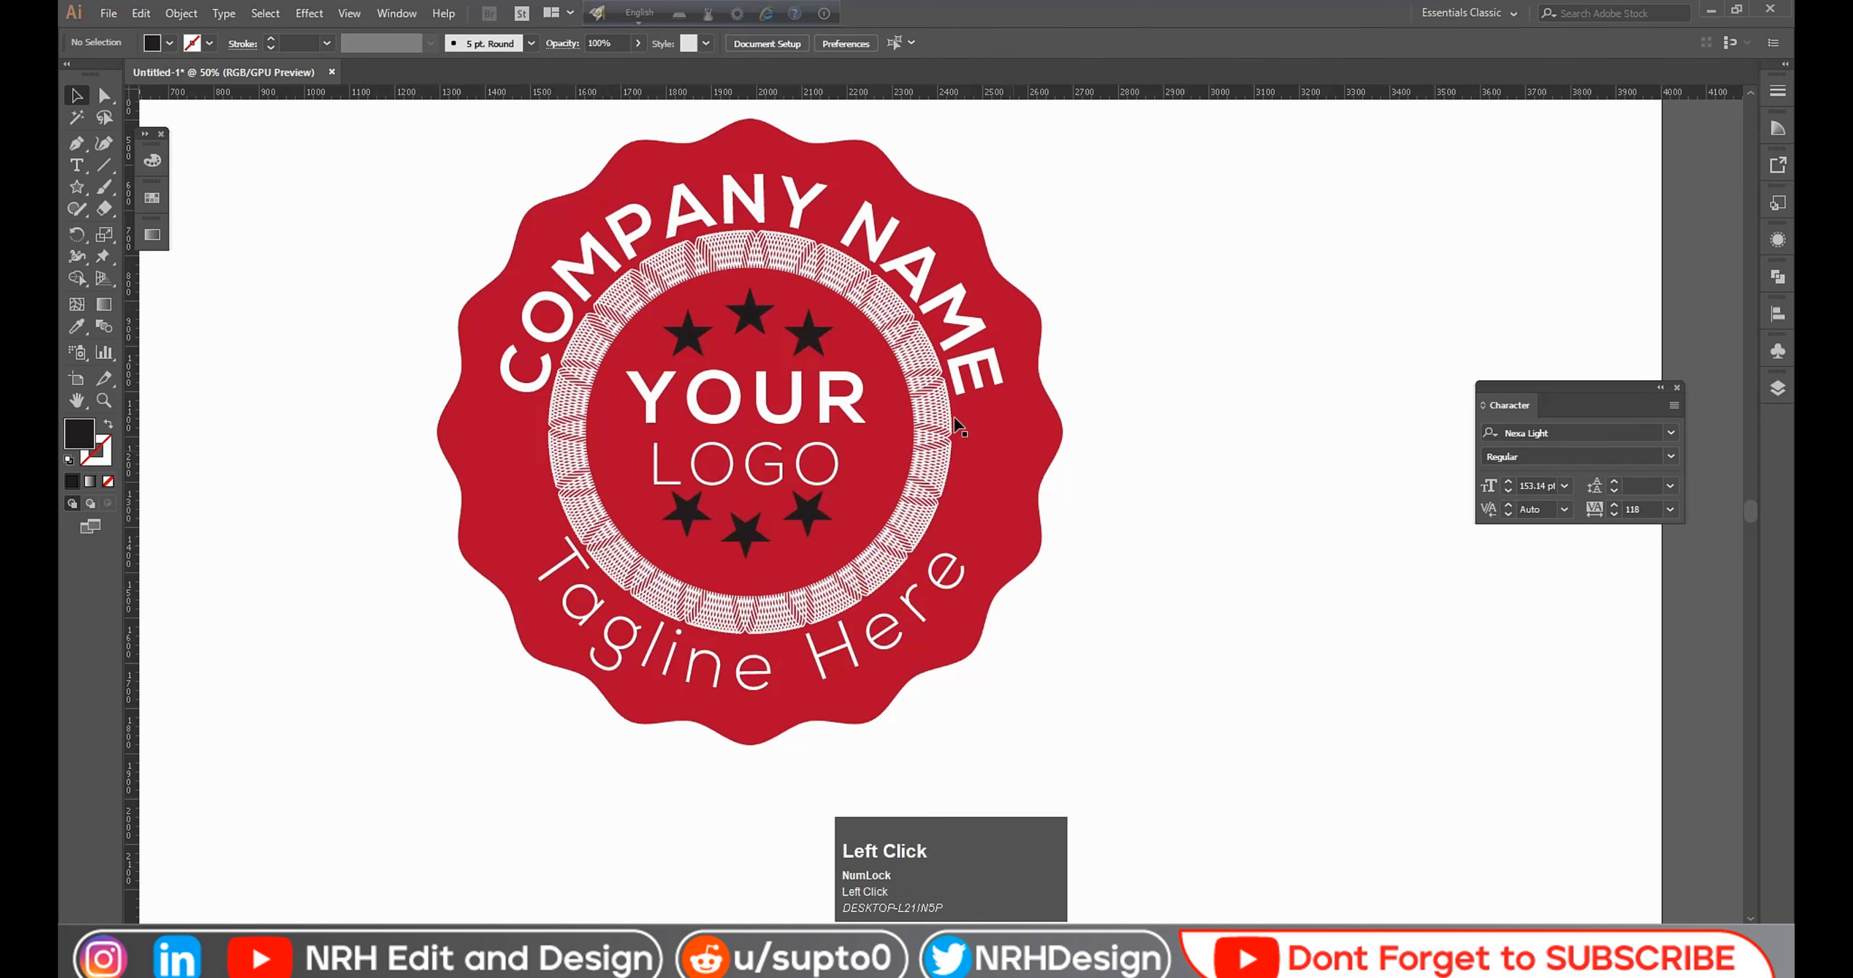
Step: Centre the lower star group horizontally on the upper star group, keeping the upper group as the alignment reference
click(826, 333)
shift+click(808, 512)
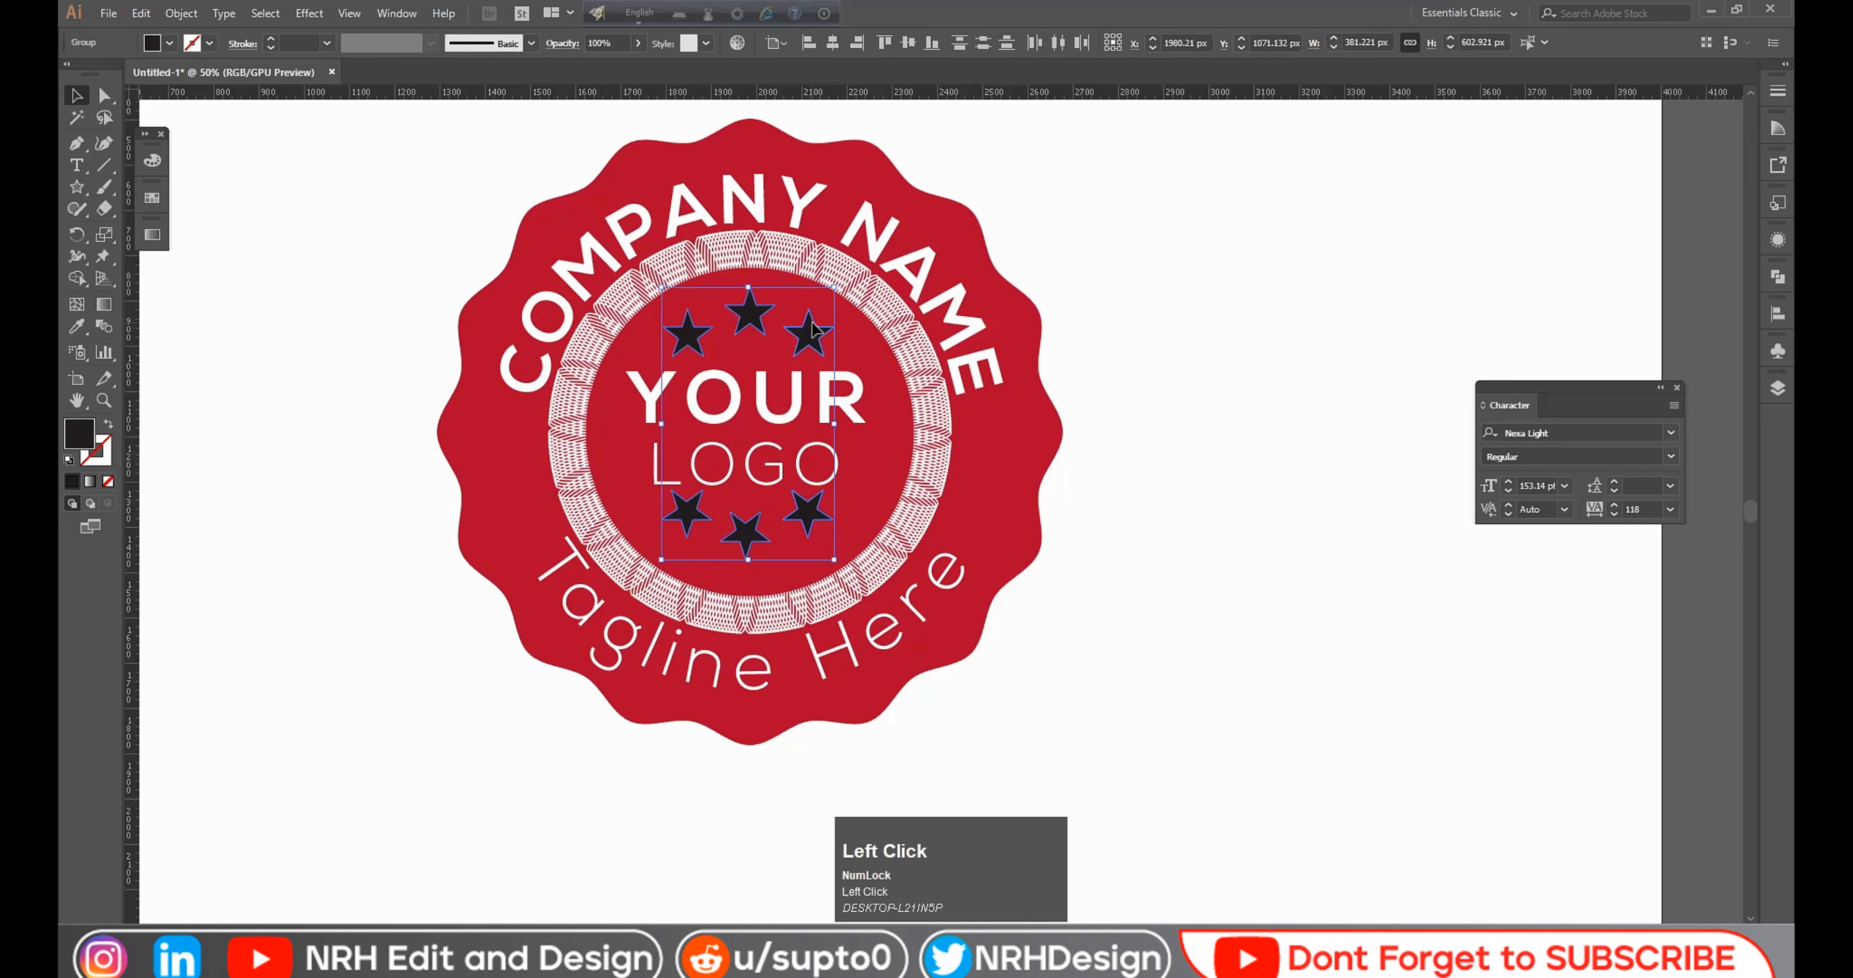
click(832, 43)
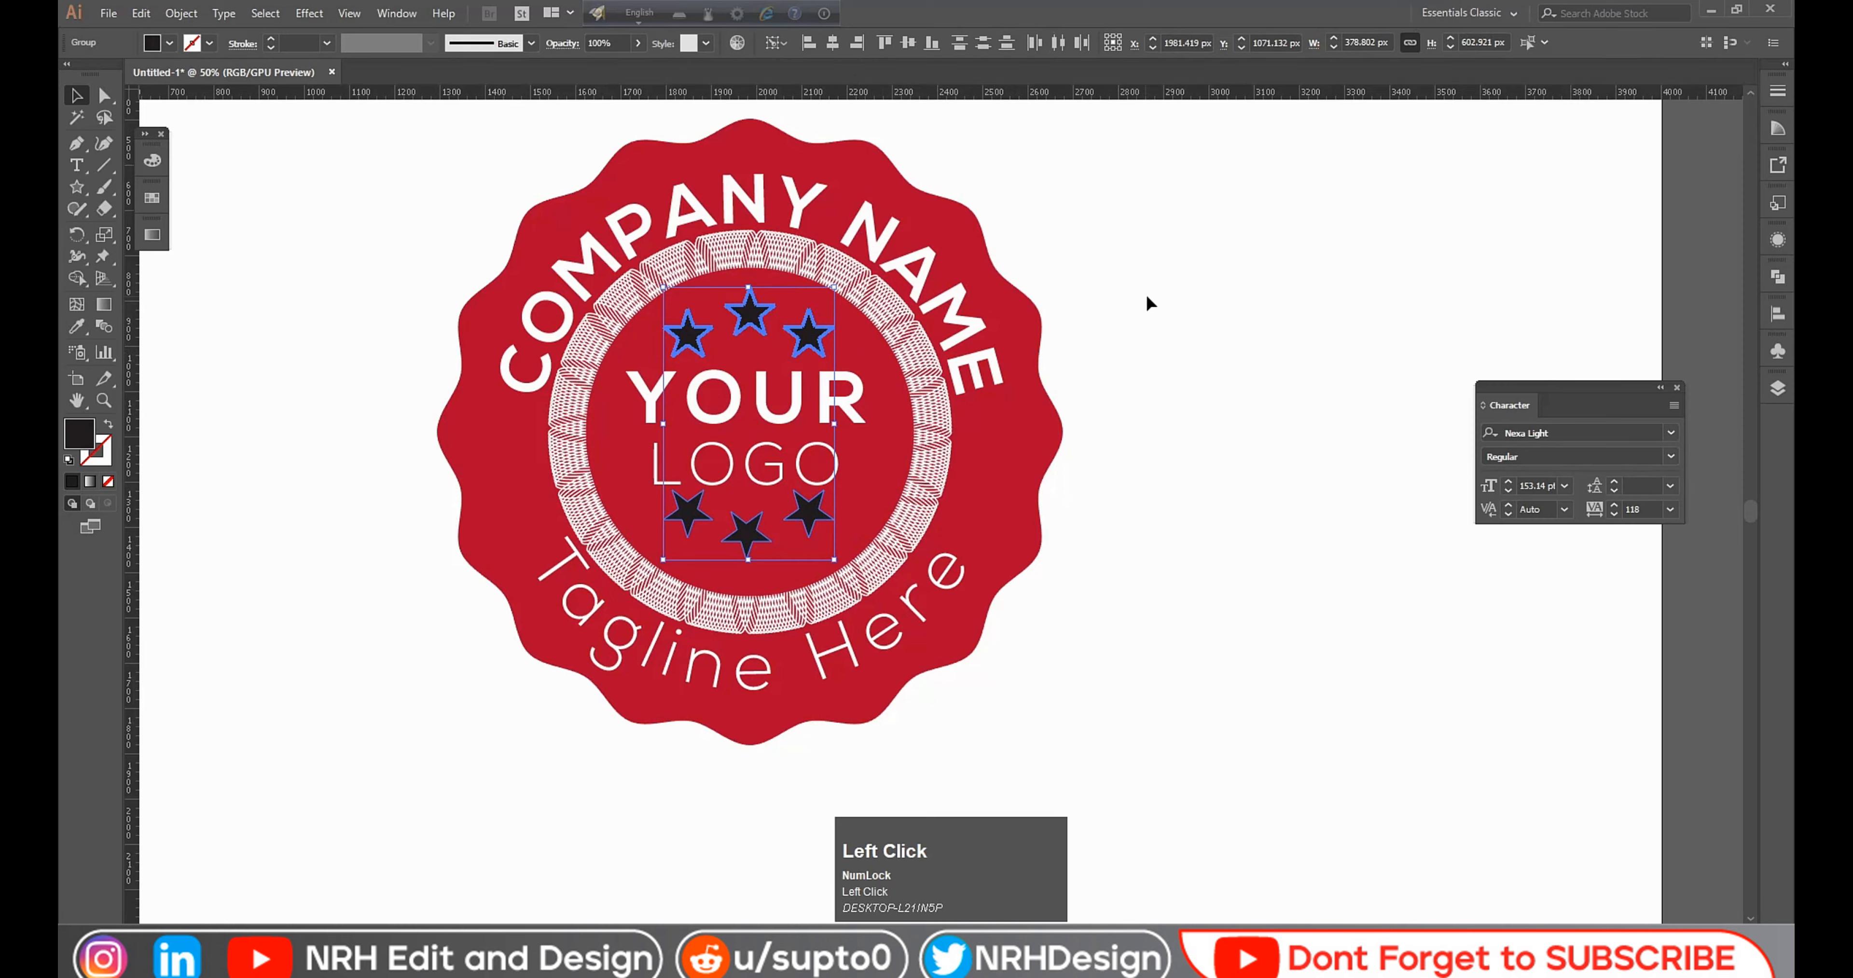
click(1143, 316)
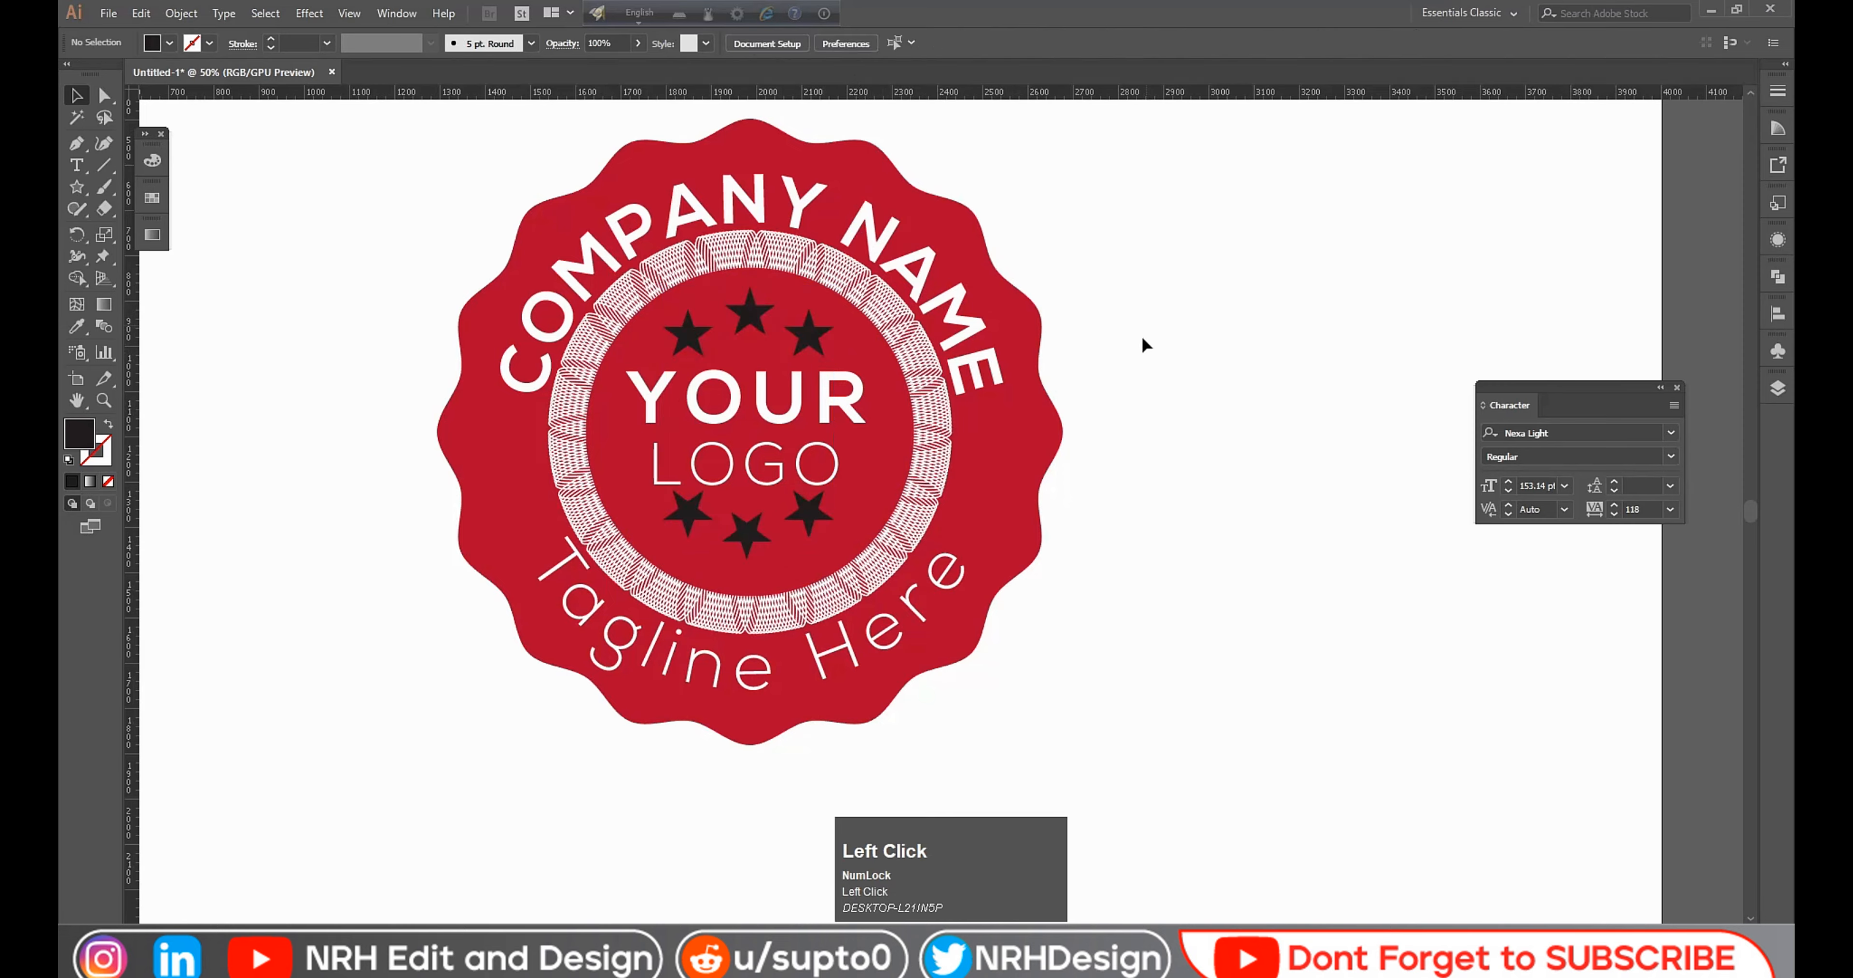
Step: Move the star group below LOGO down by 11 px
click(821, 524)
key(Down)
key(Down)
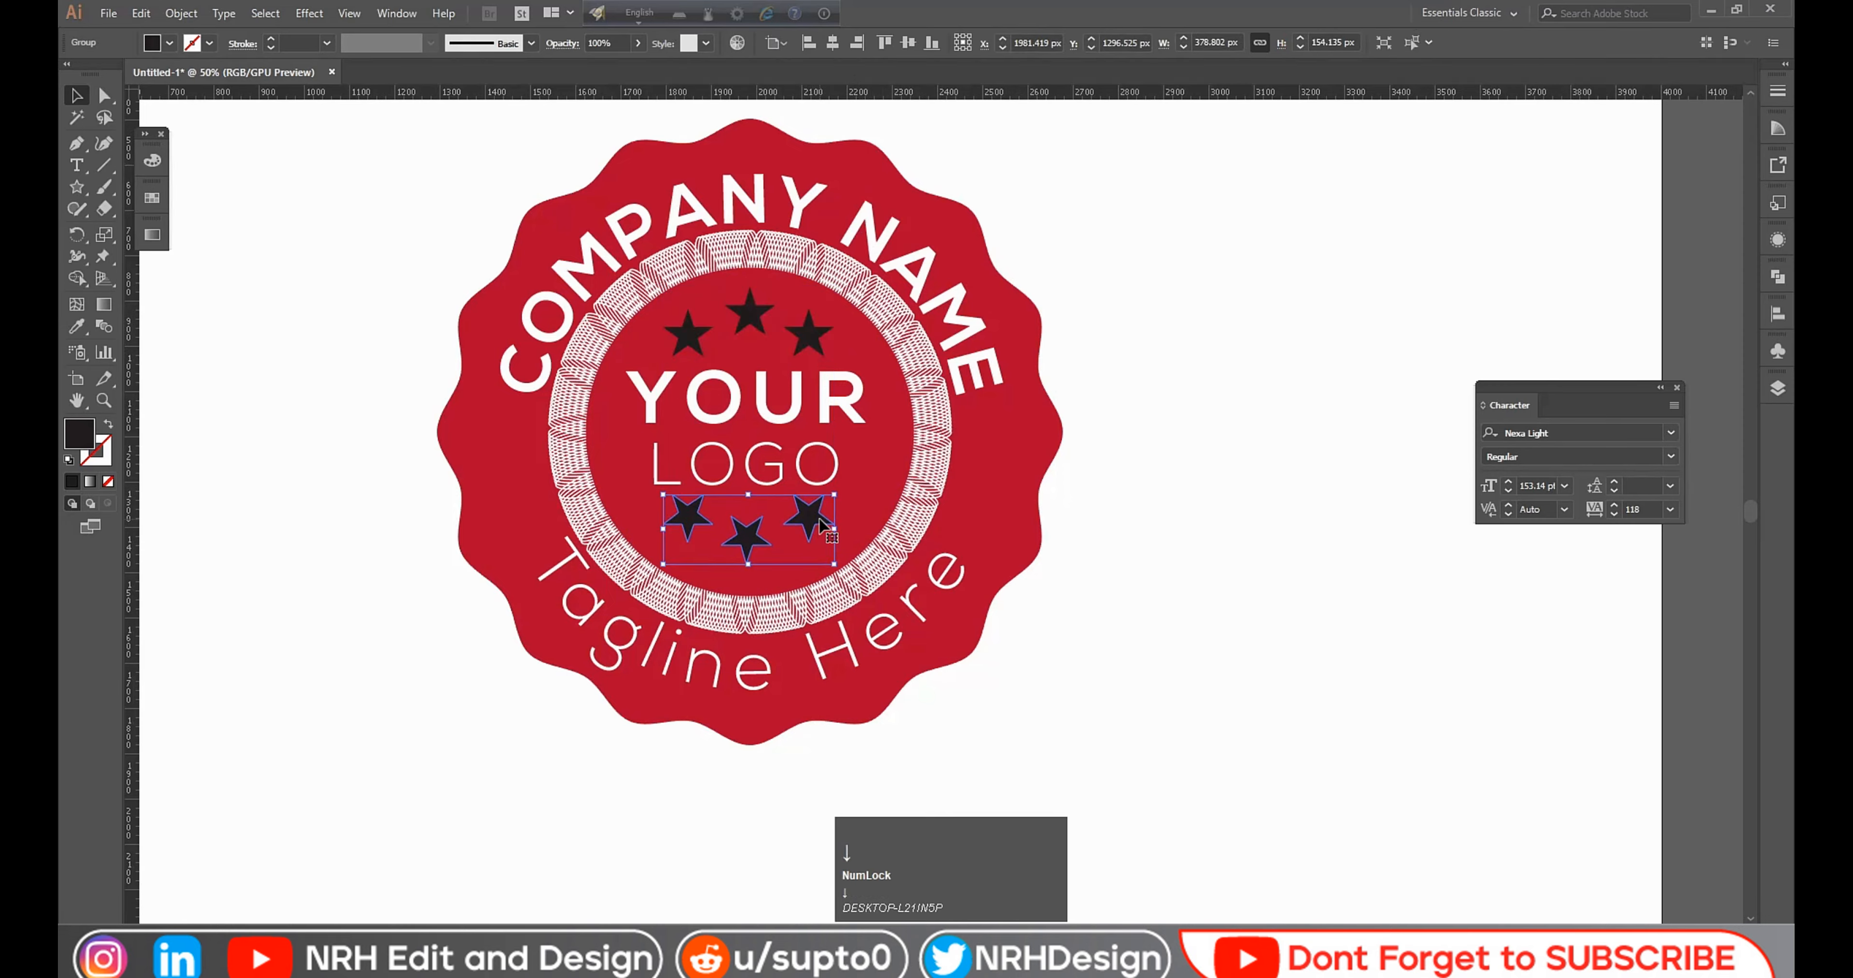
click(1150, 332)
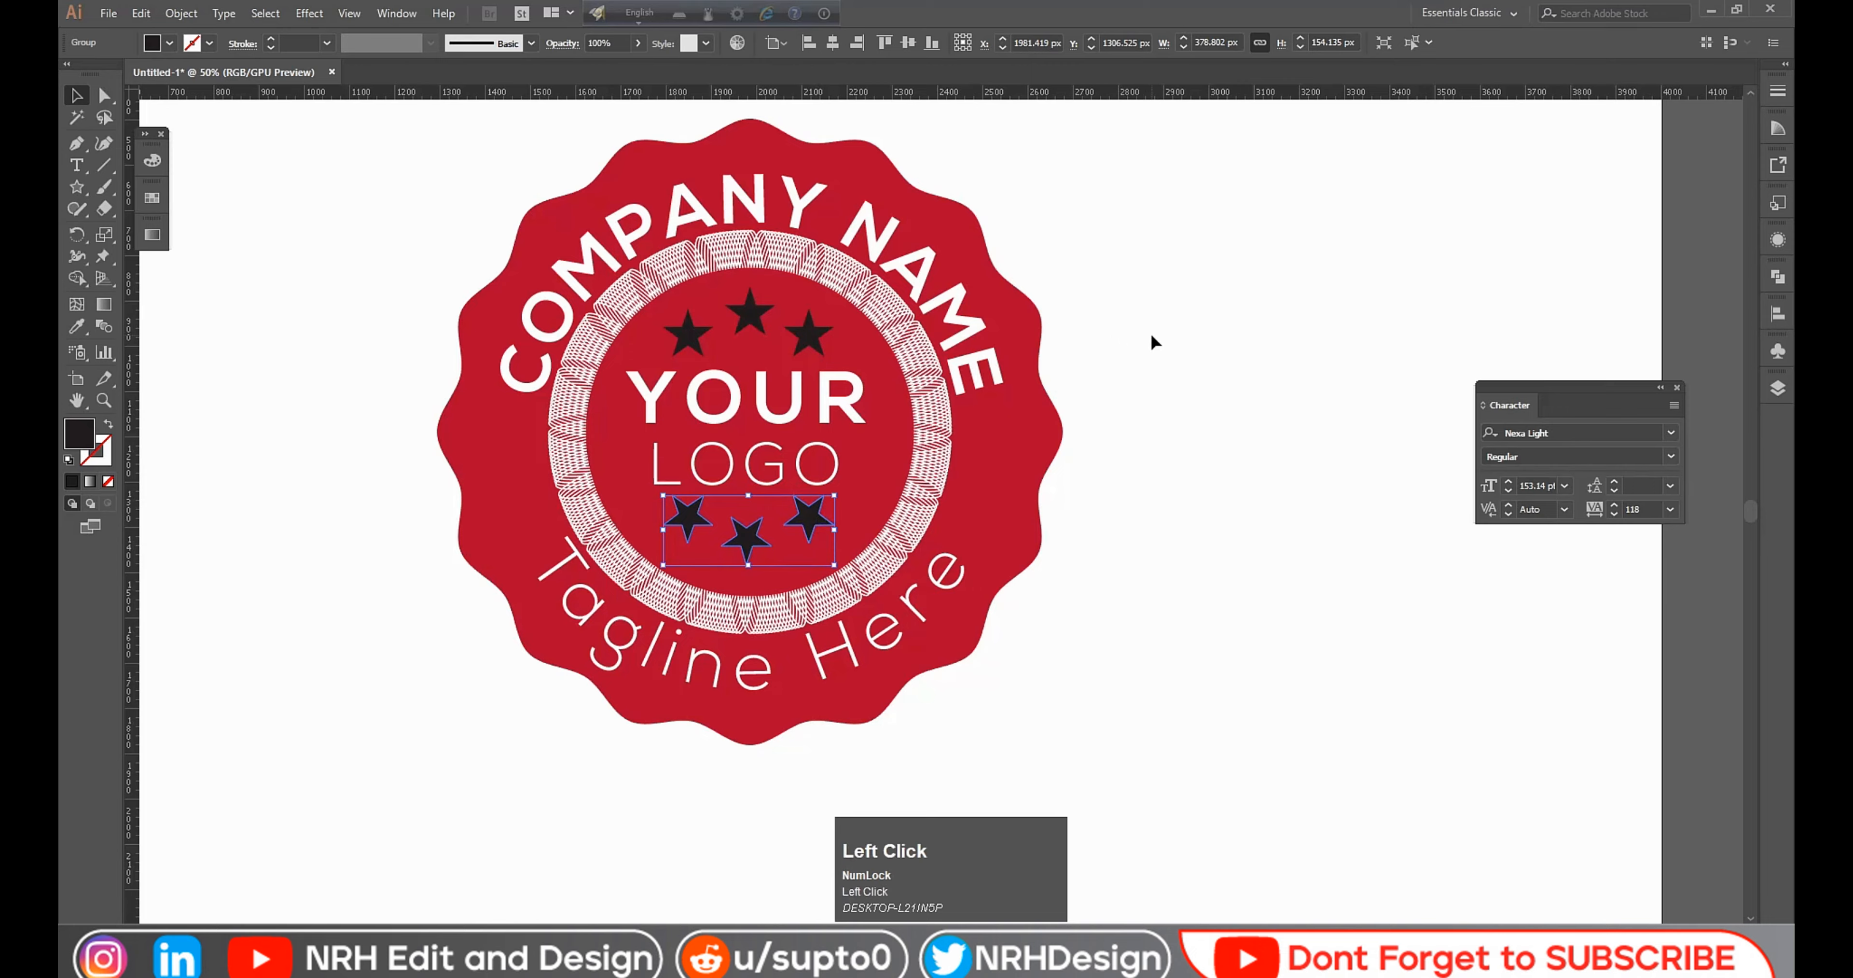
Step: Move the star group above YOUR down by 18 px, closer to the text
click(811, 343)
key(Down)
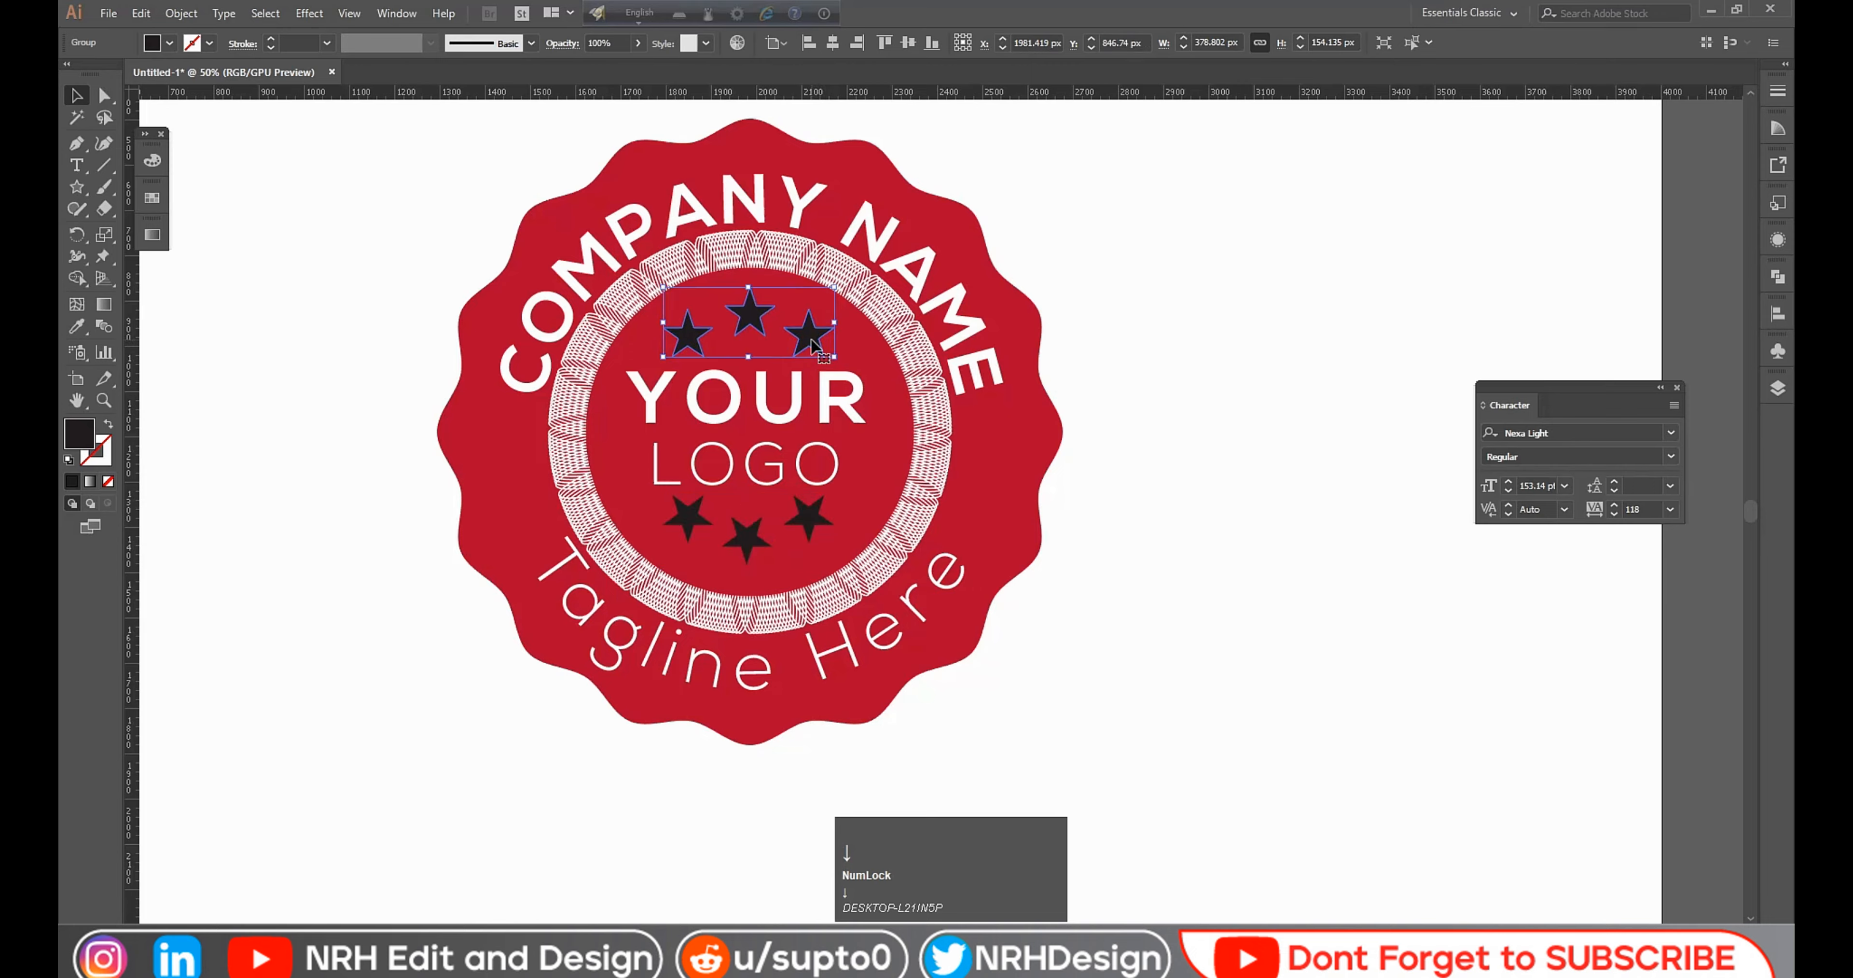
key(Down)
key(Down)
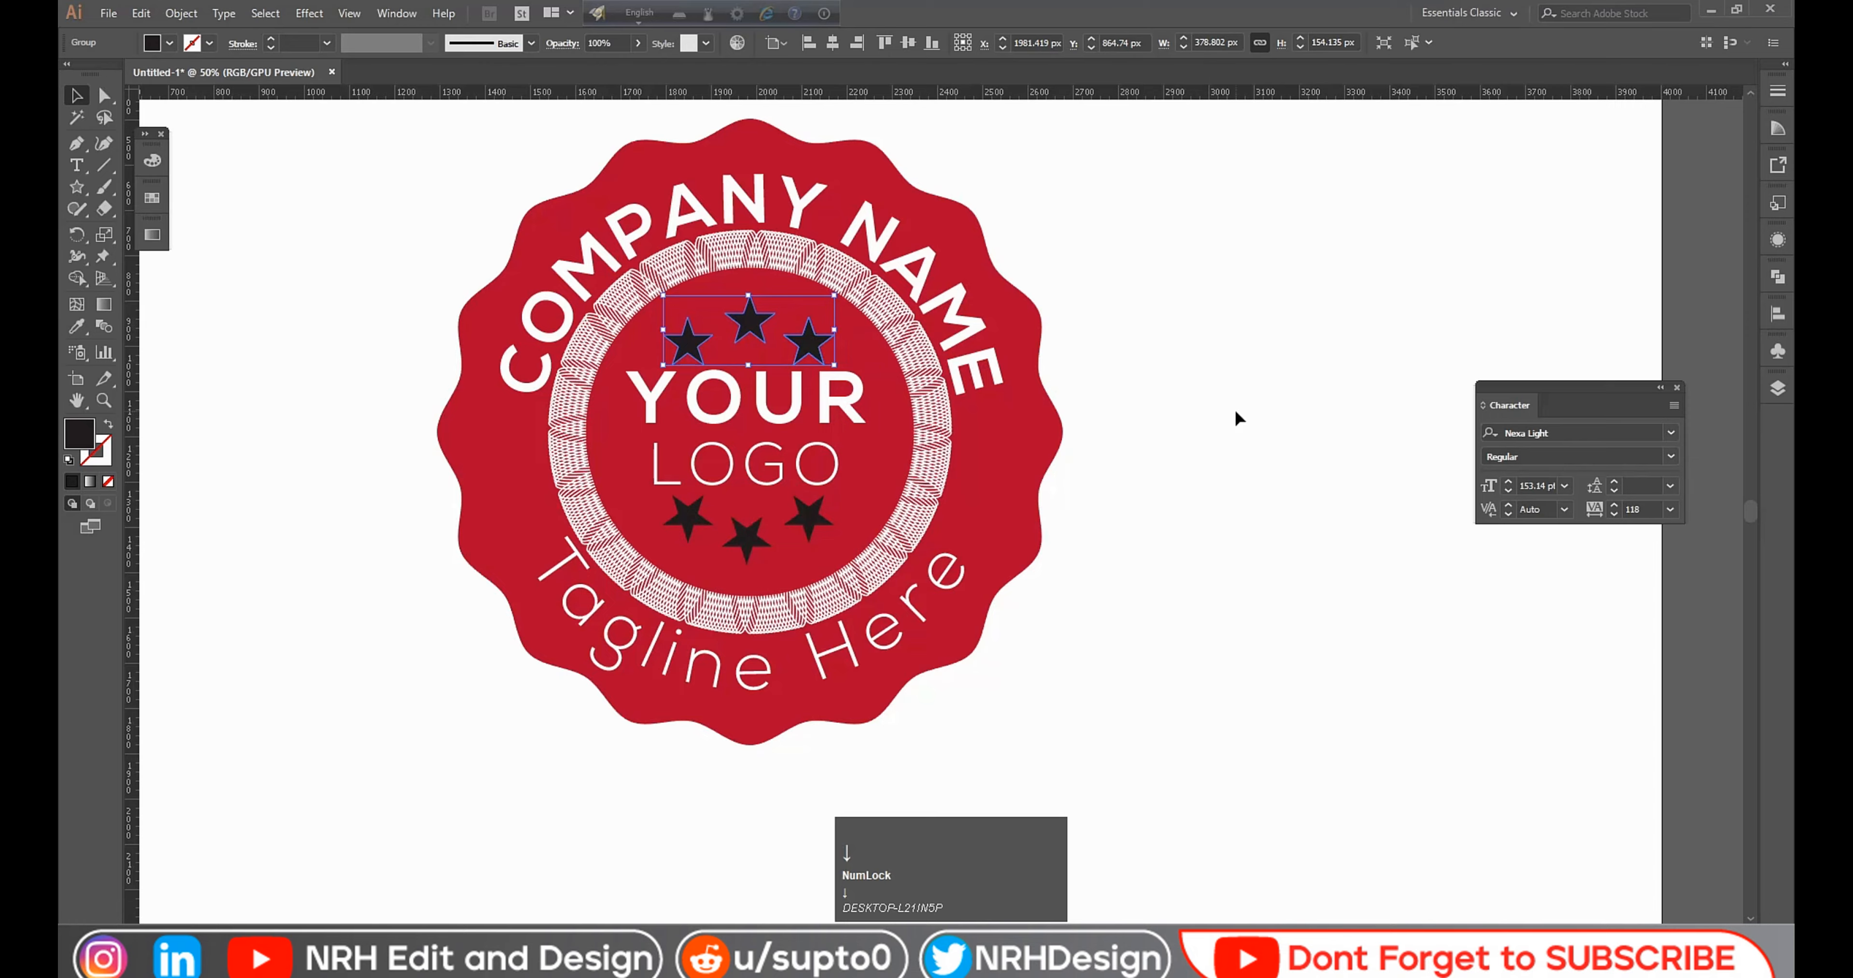
click(1236, 417)
Step: Fit the whole artboard in the window to review the badge
scroll(1236, 410, down, 1)
drag(1228, 409, 1199, 418)
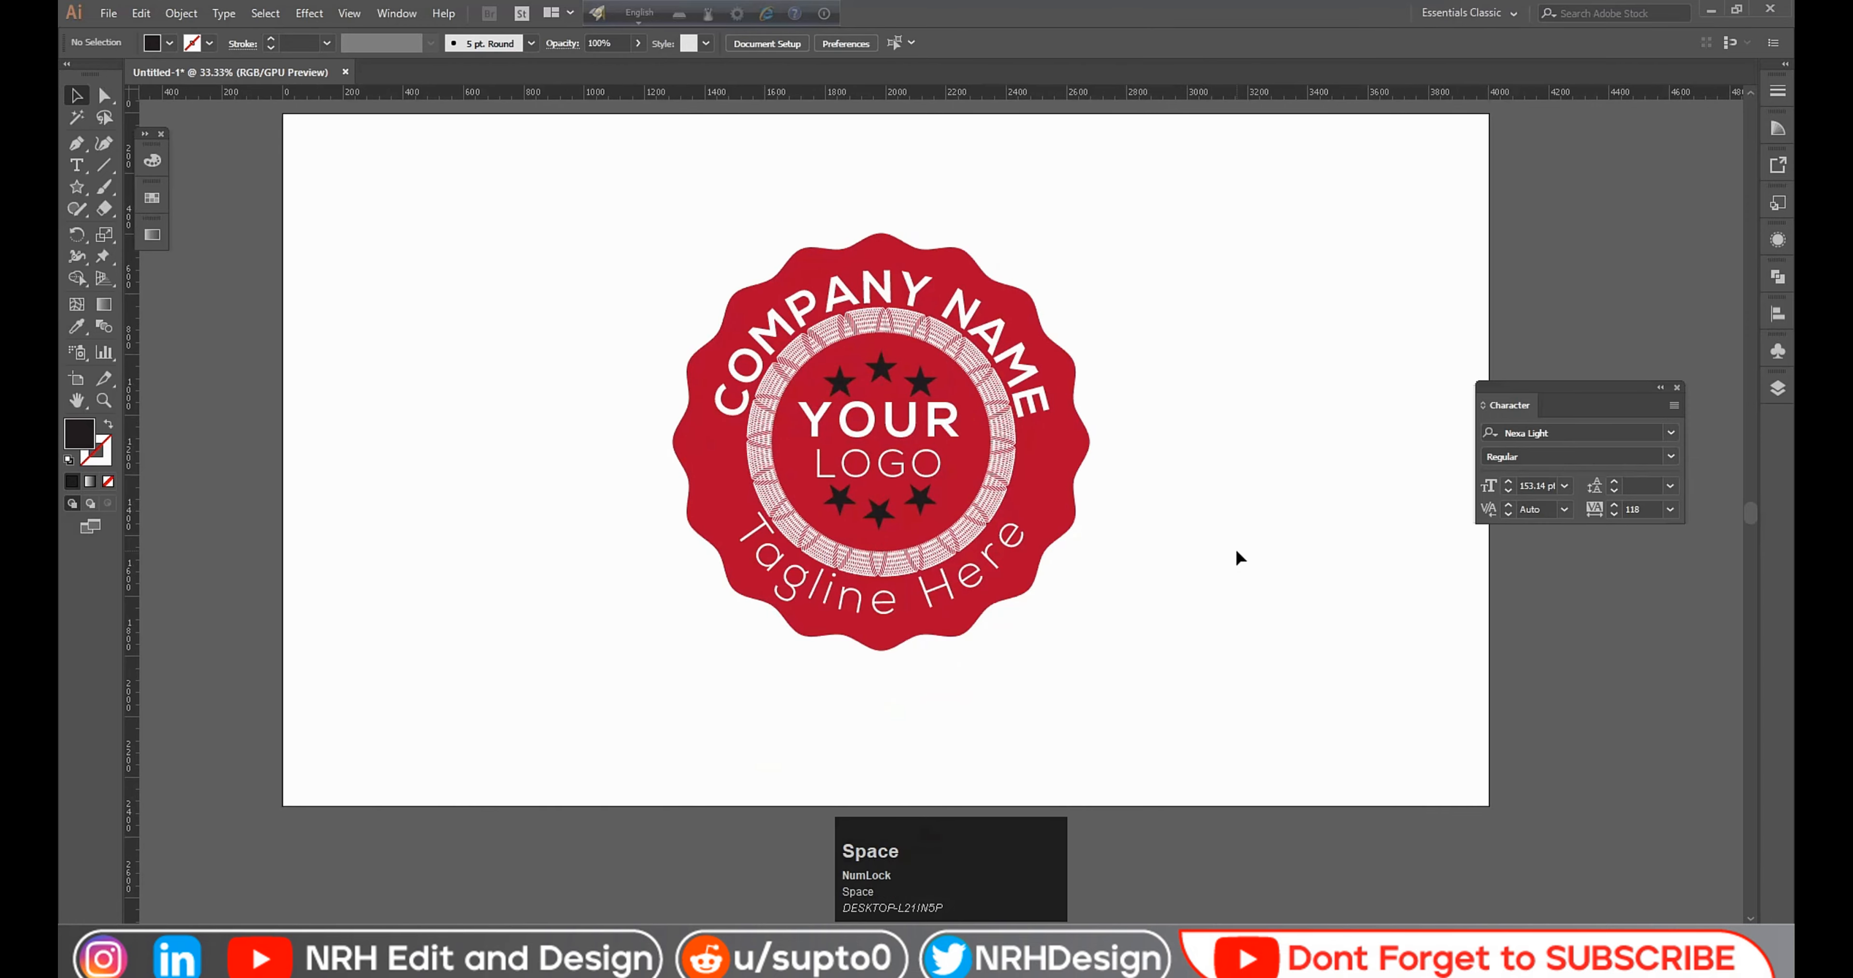
key(ctrl+0)
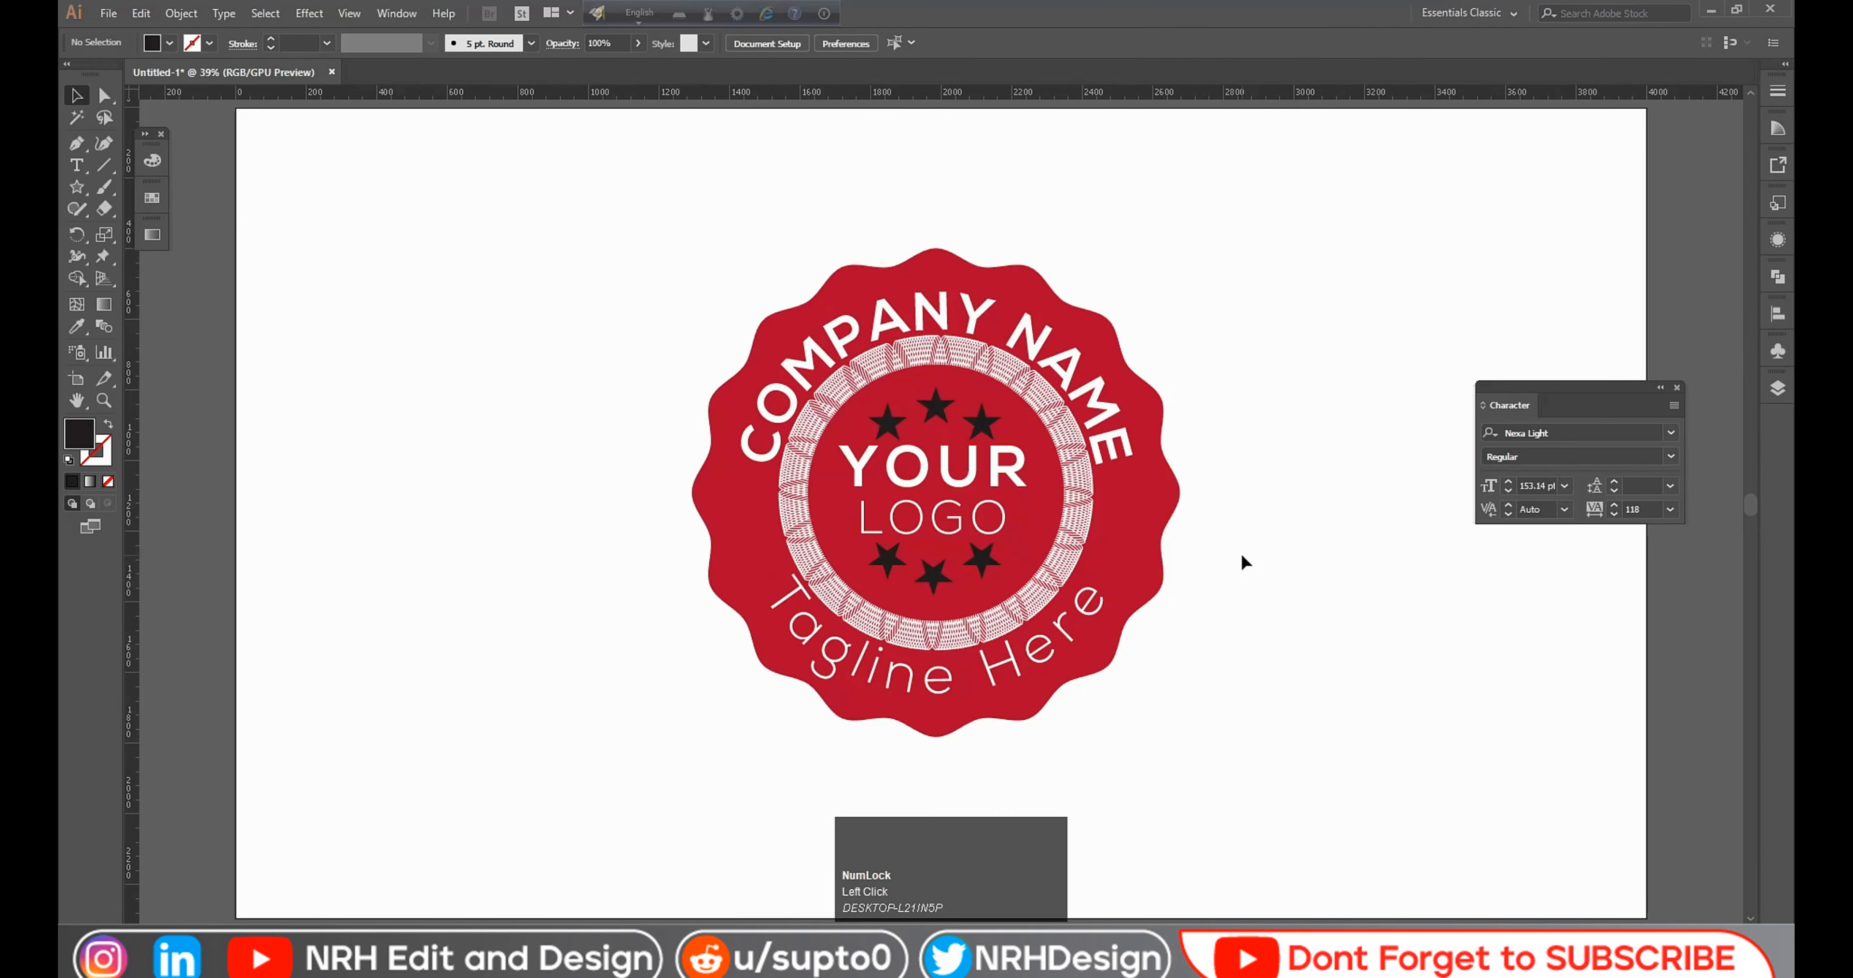